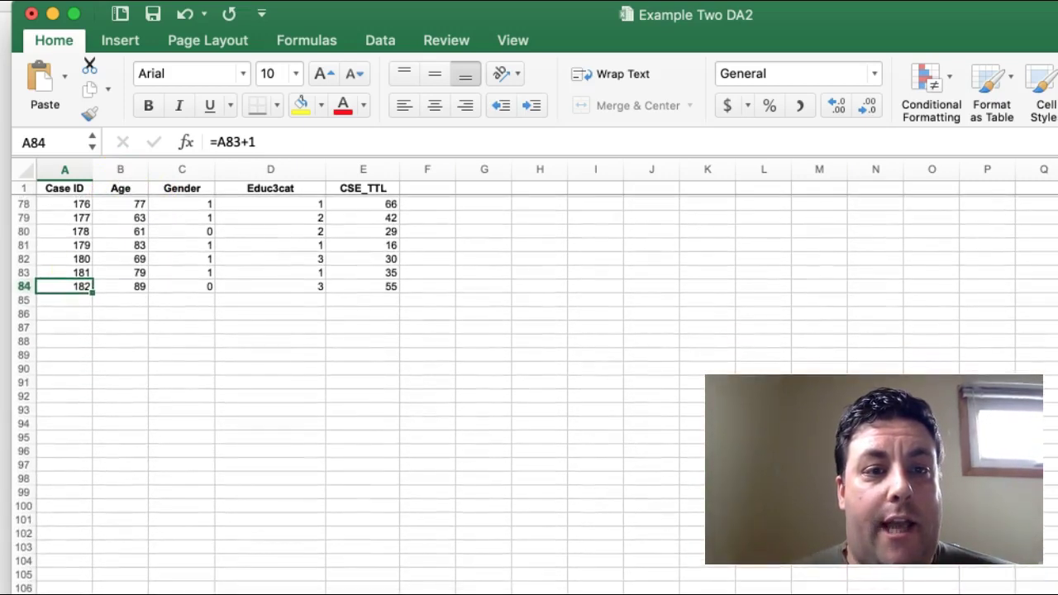
left_click(4, 271)
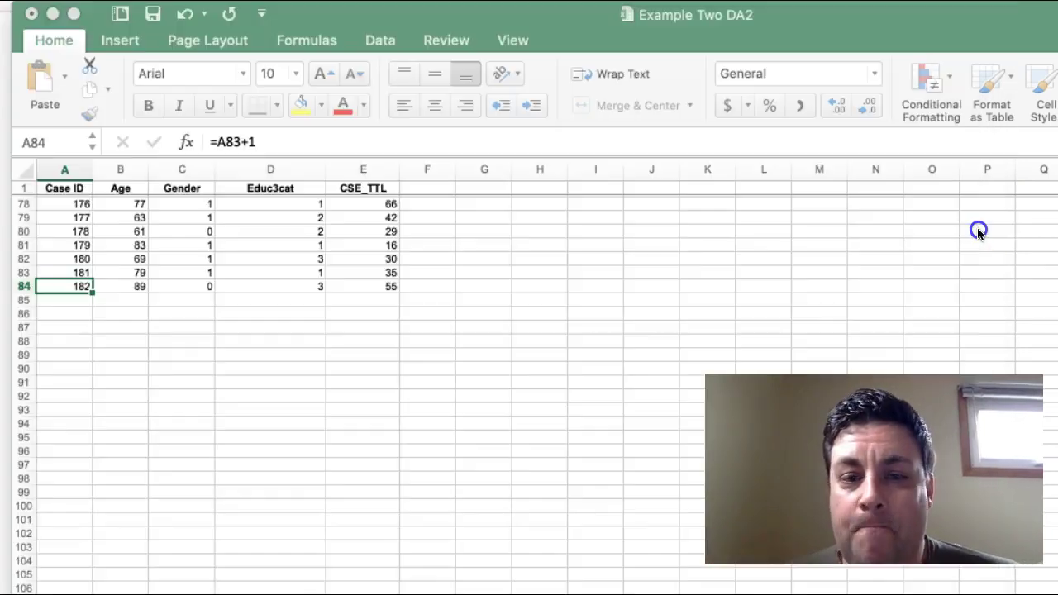
left_click(981, 229)
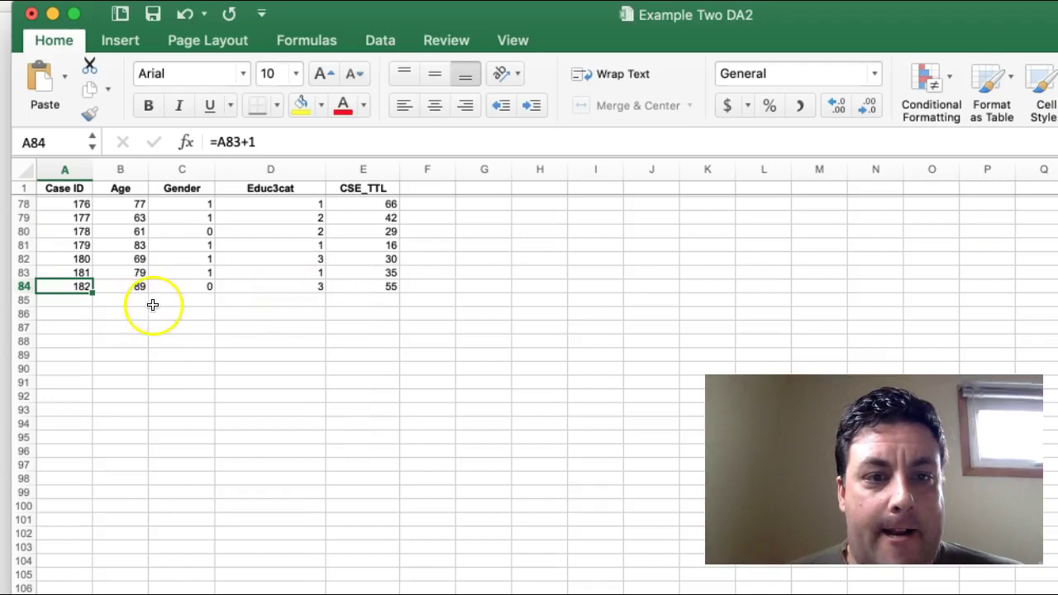
left_click(109, 309)
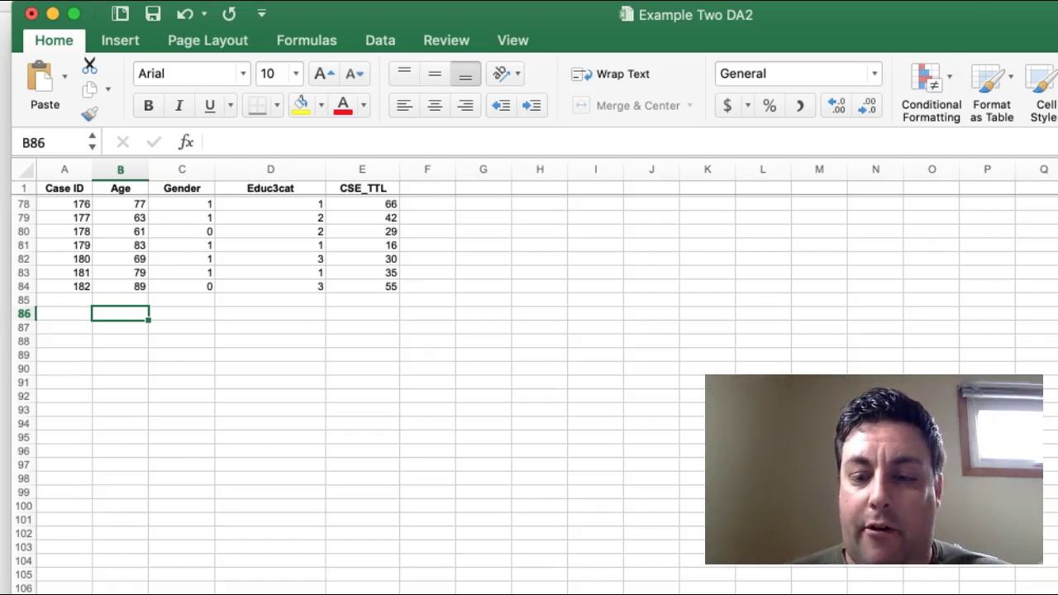
type("=")
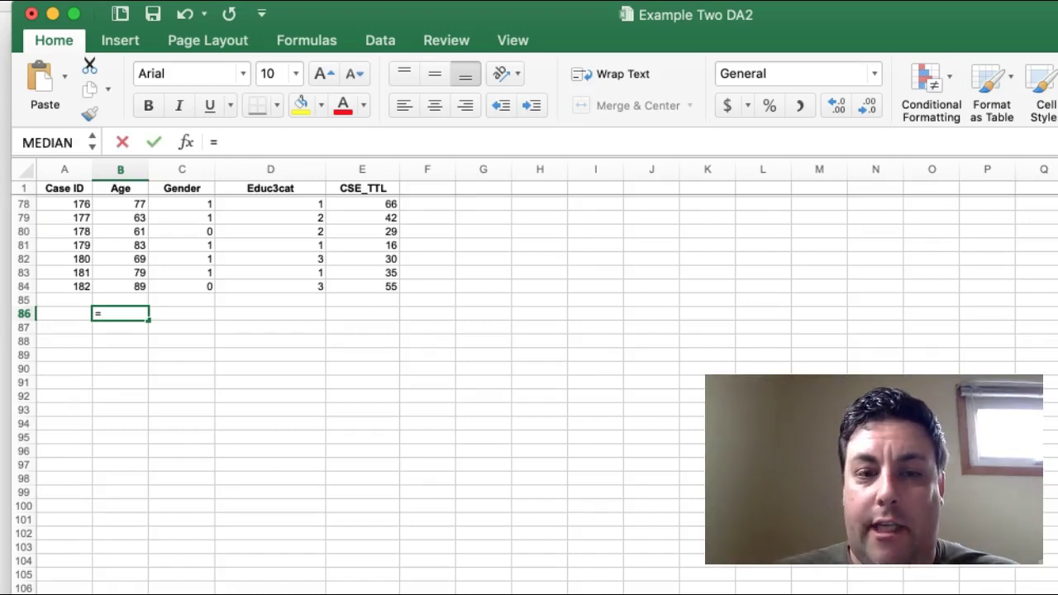
type("sum")
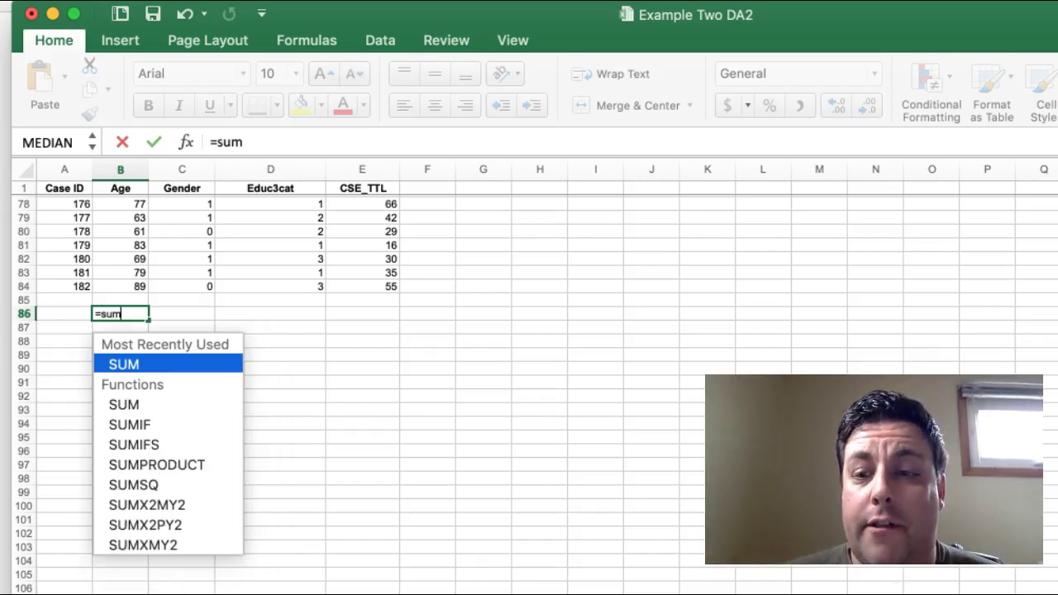
type("(")
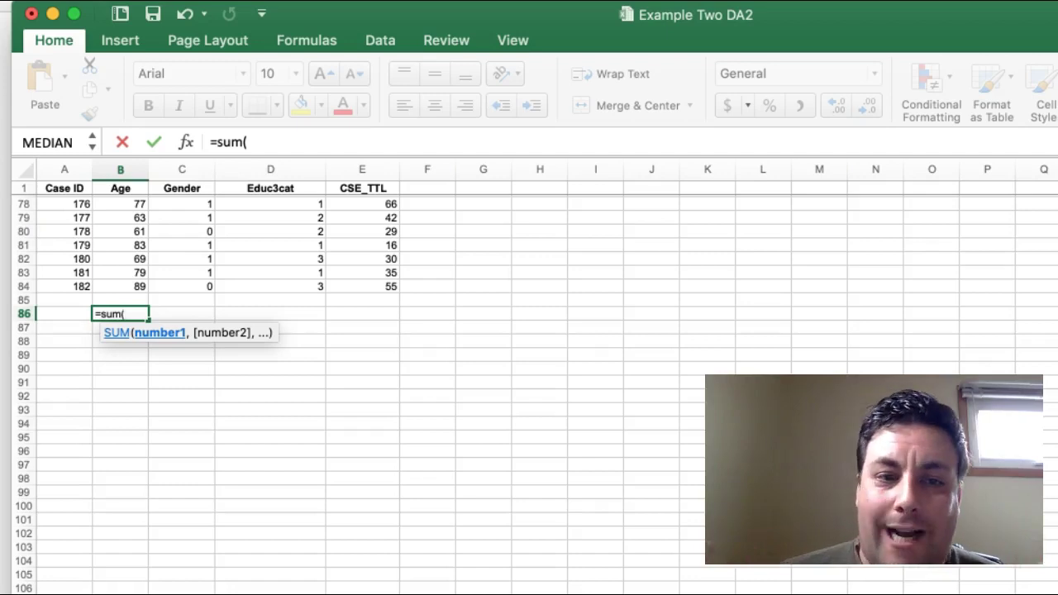
key("BackSpace")
key("BackSpace")
key("BackSpace")
key("BackSpace")
key("BackSpace")
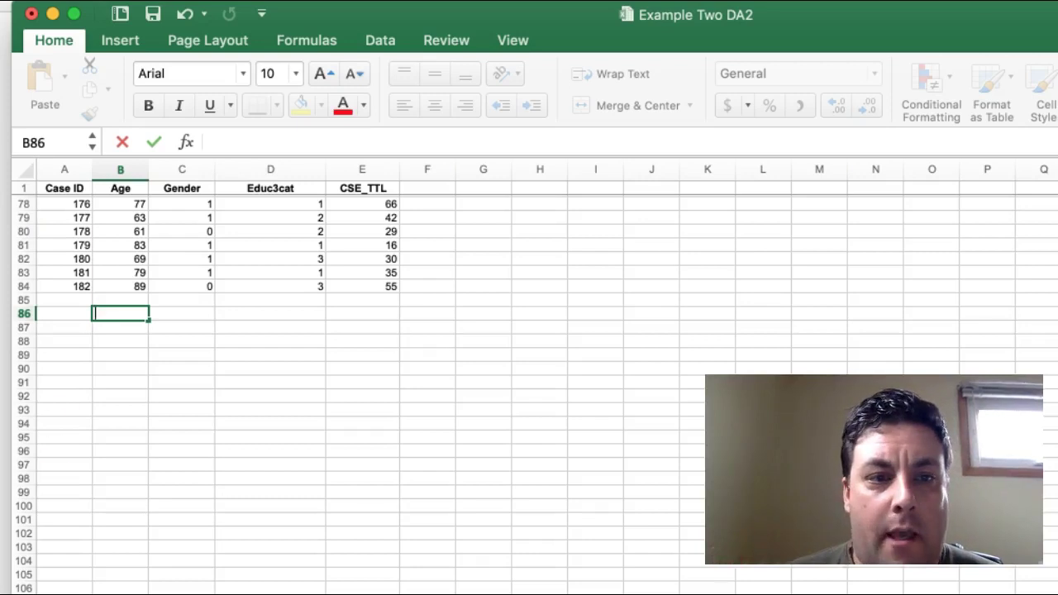
Step: Examine the Age column to identify its first and last data cells
scroll(110, 362, "up", 3)
scroll(110, 362, "up", 15)
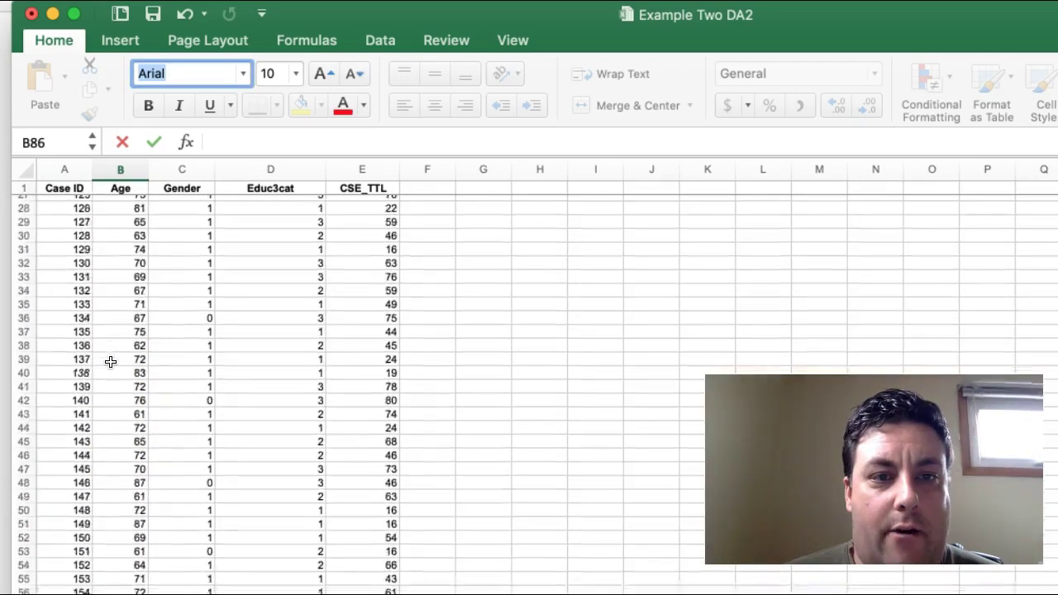
scroll(109, 362, "up", 3)
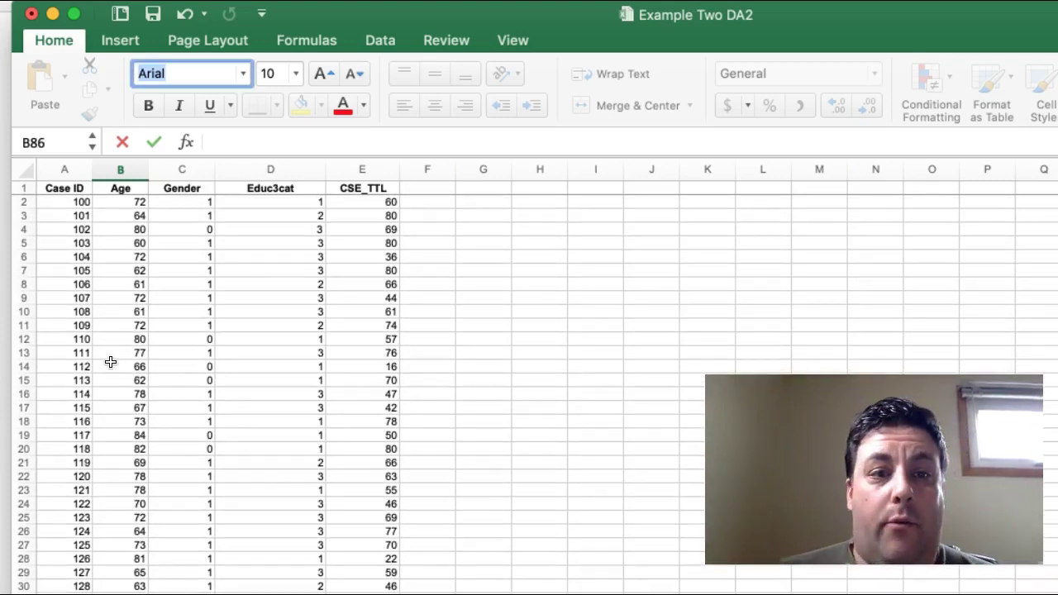
left_click(107, 202)
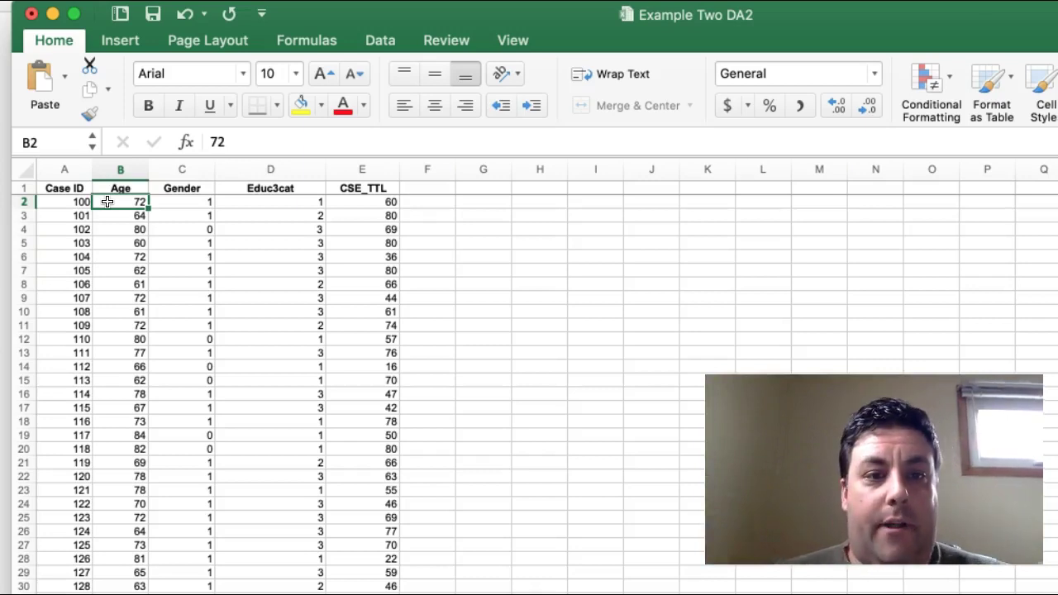
left_click(120, 178)
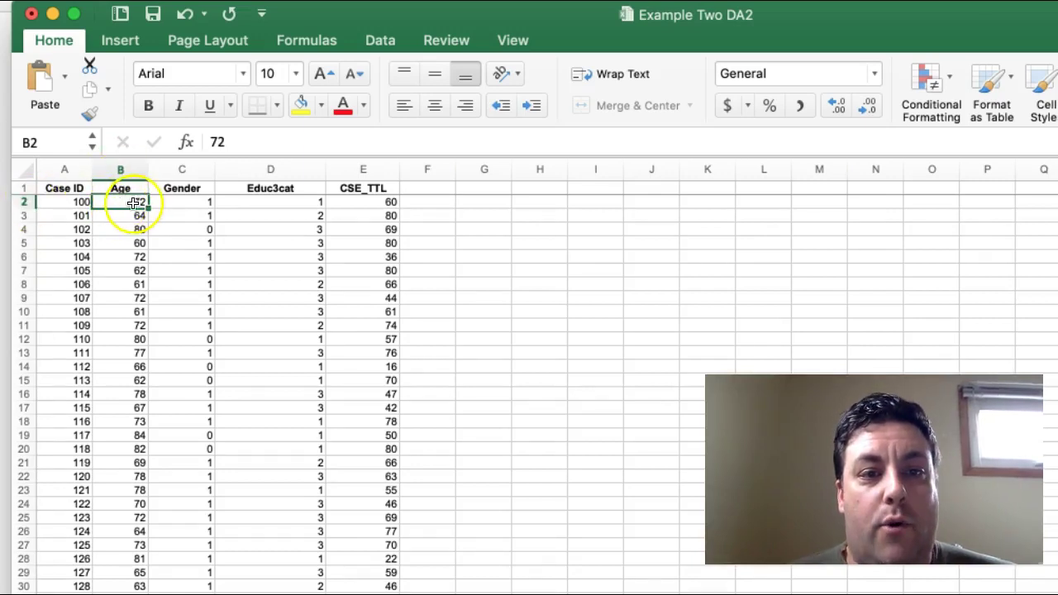
scroll(128, 202, "down", 14)
scroll(128, 203, "down", 16)
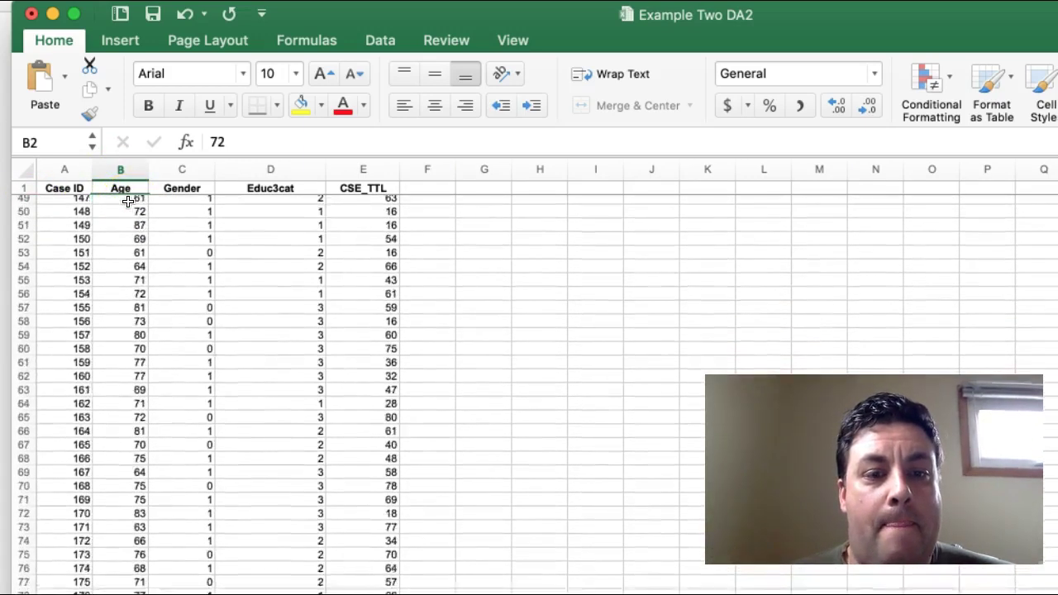
left_click(124, 292)
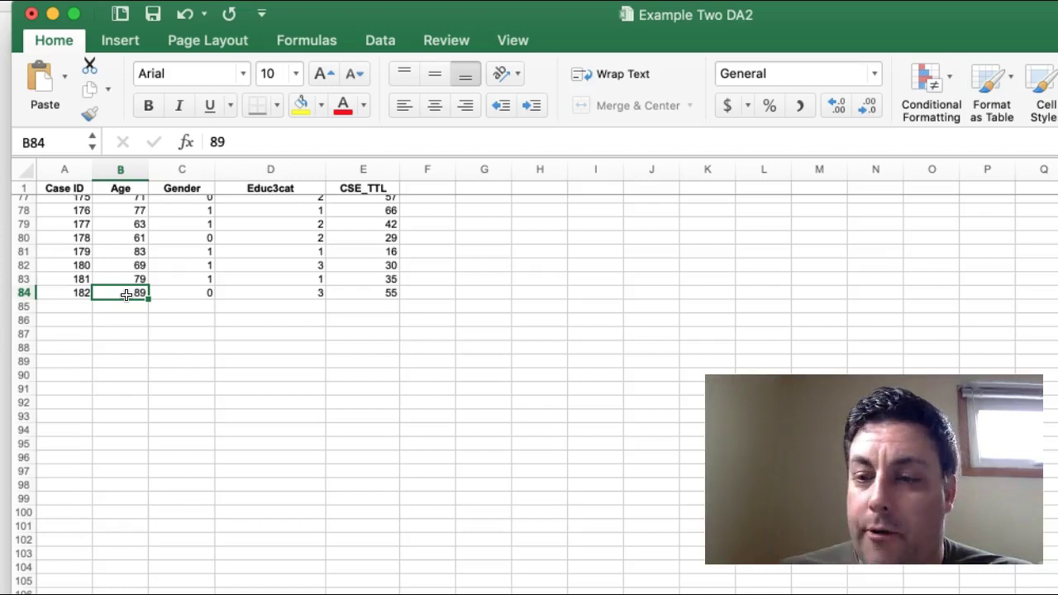
Step: Enter the label "Average" in cell A85, directly below the last case ID
key("Return")
key("Left")
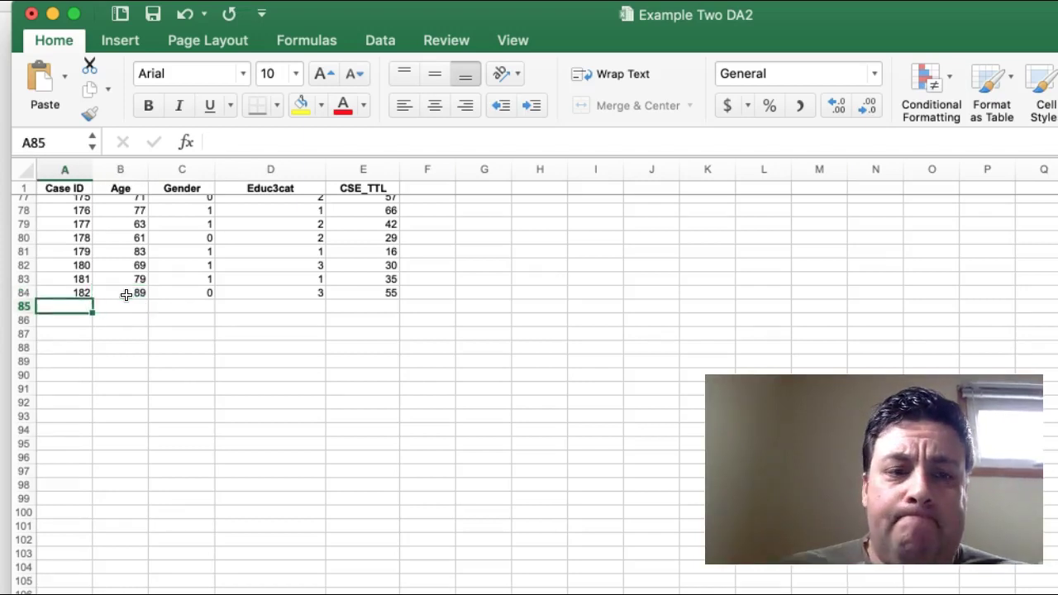
key("Right")
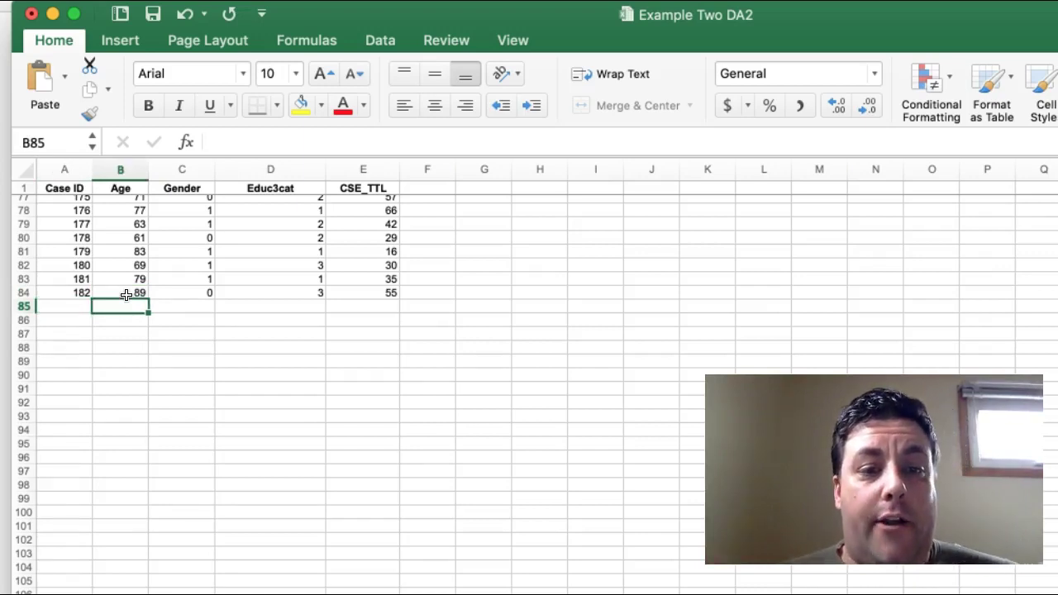
key("Left")
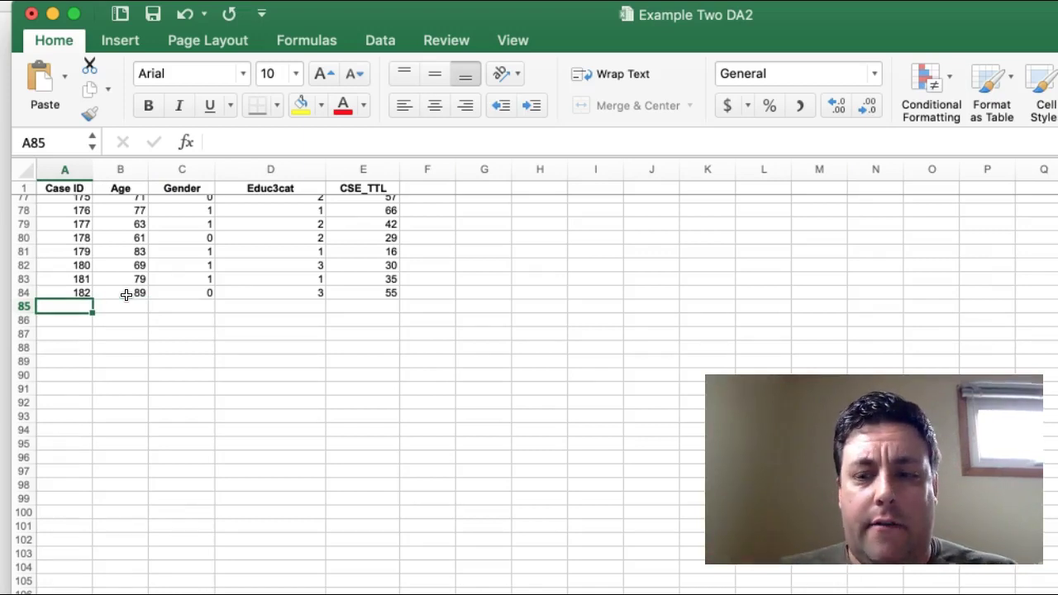
type("Average")
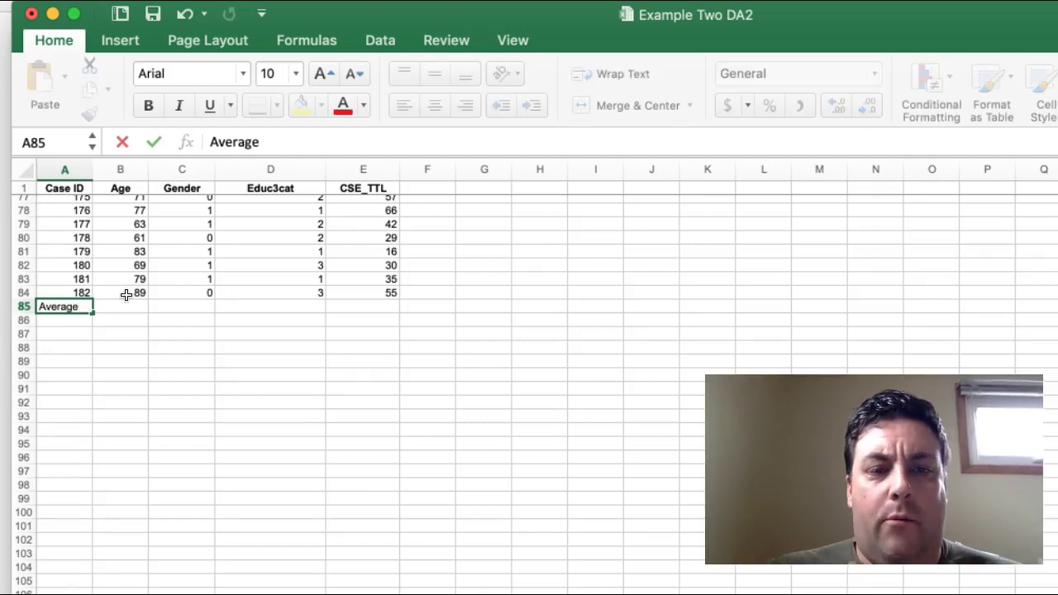
left_click(117, 311)
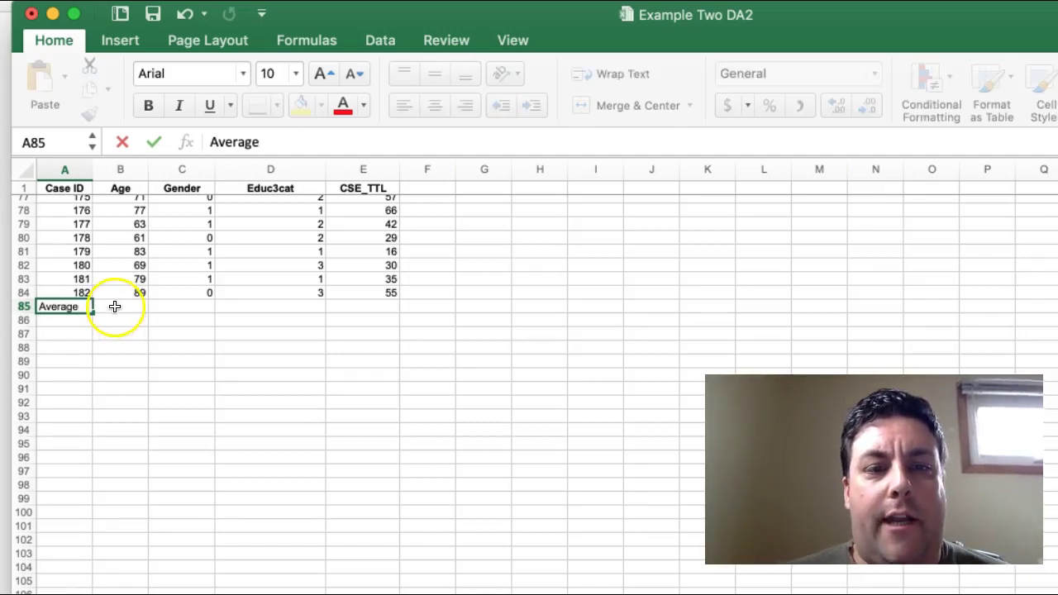
left_click(117, 311)
left_click(76, 310)
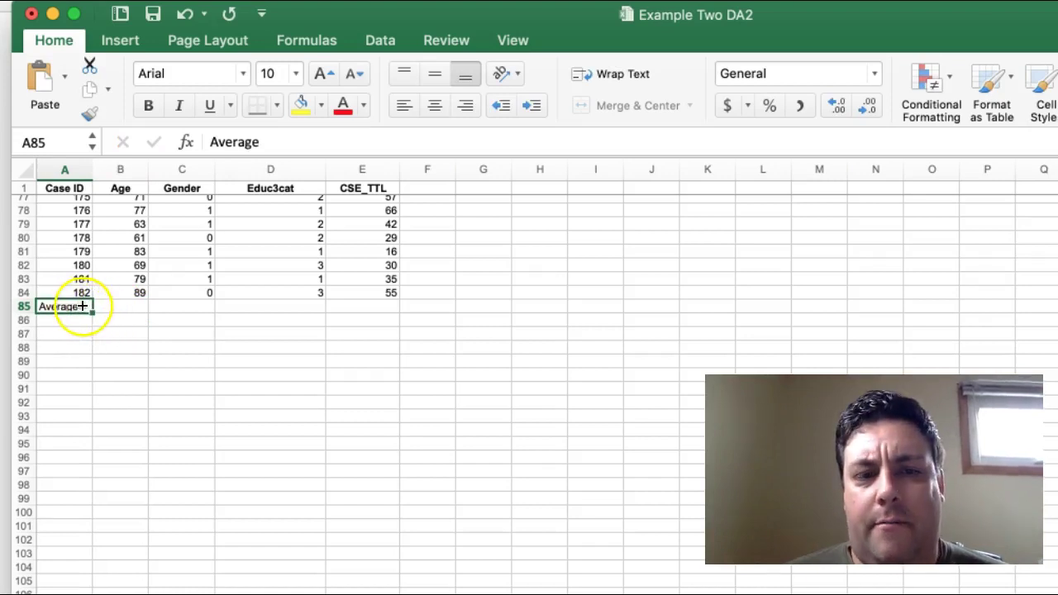
Step: Calculate the average age in cell B85 with the formula =average(b2:b84)
left_click(105, 308)
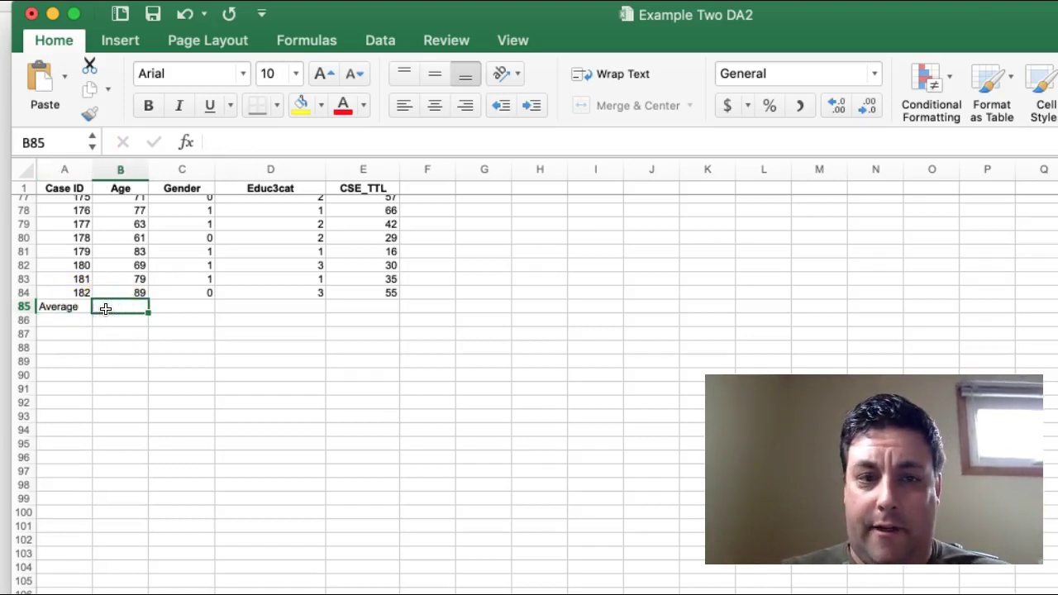
type("=")
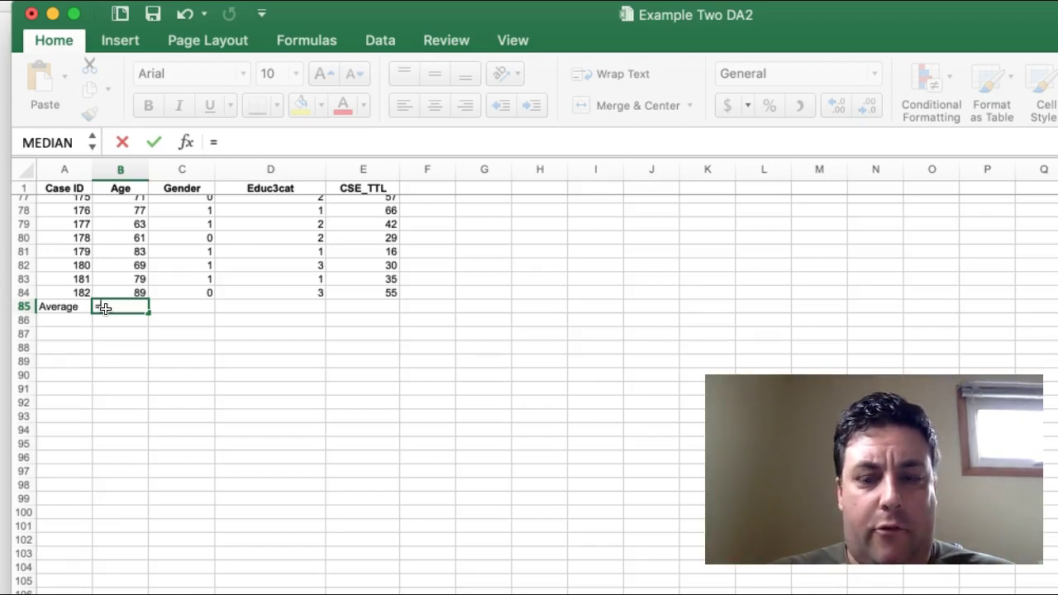
left_click(99, 365)
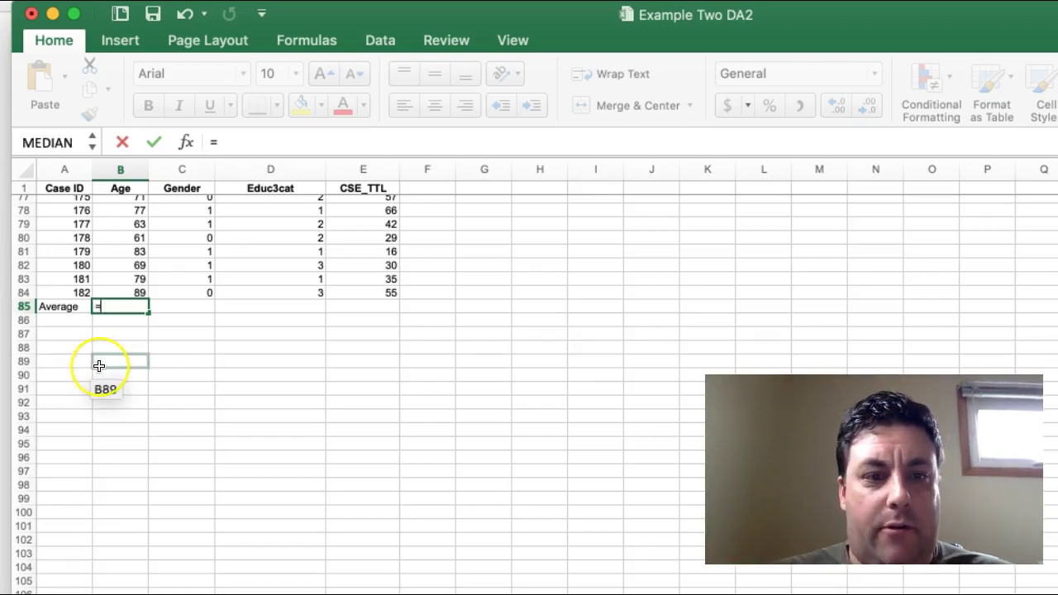
type("aver")
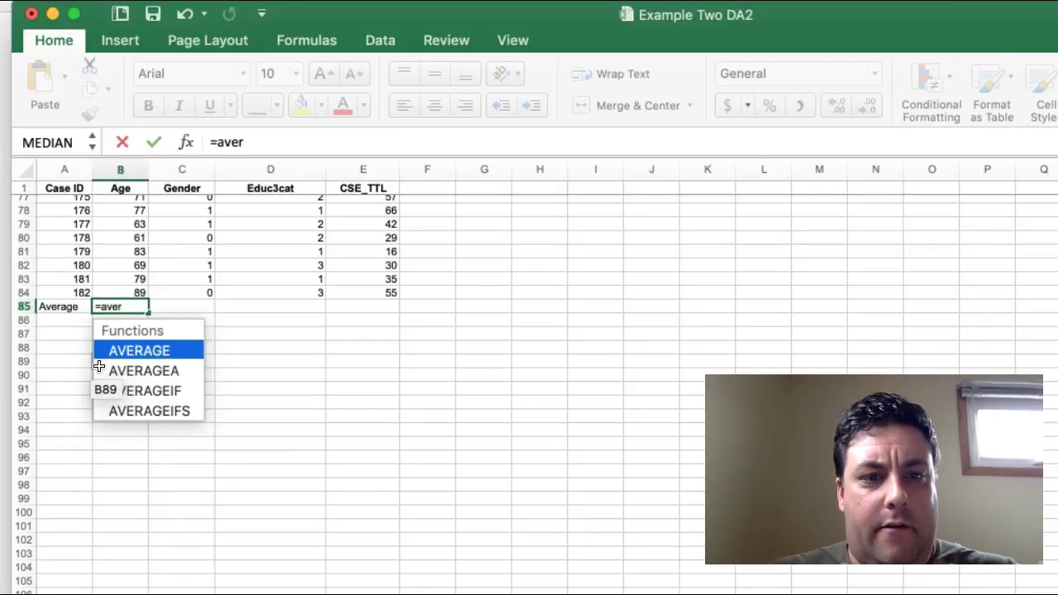
type("age(")
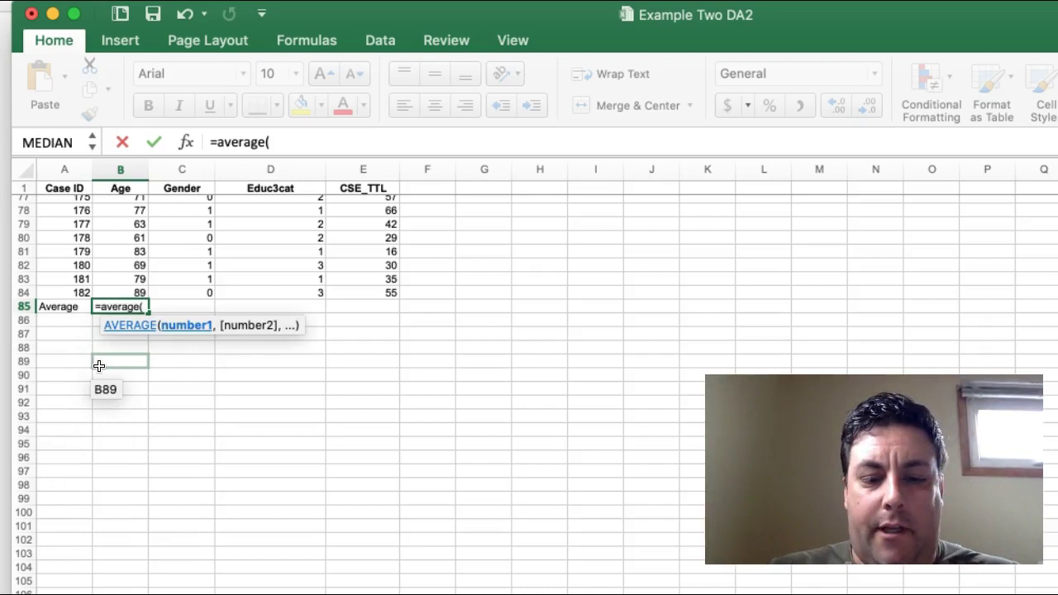
type("b2:")
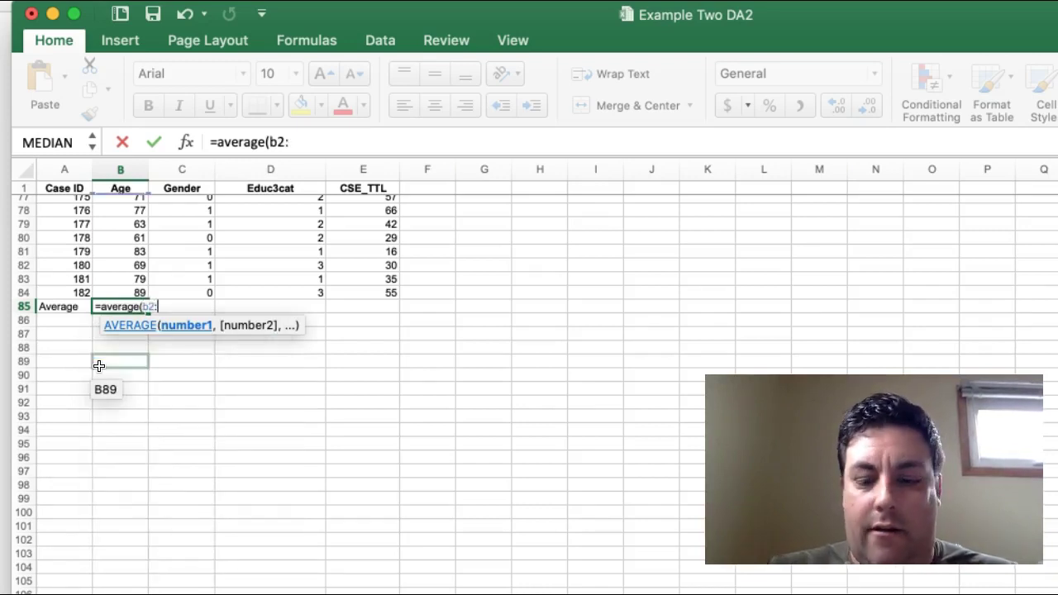
type("b")
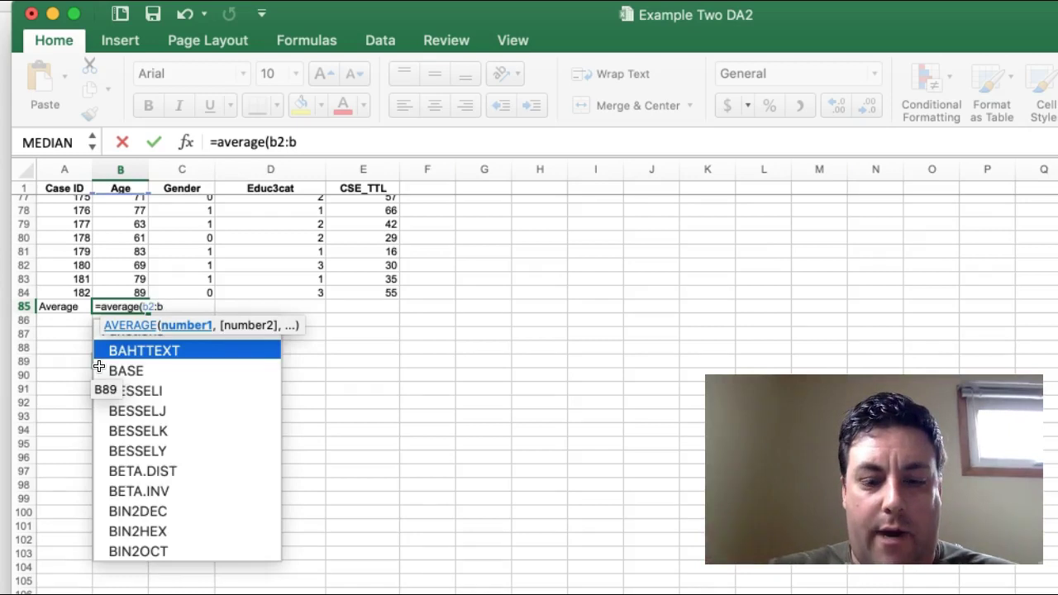
type("84")
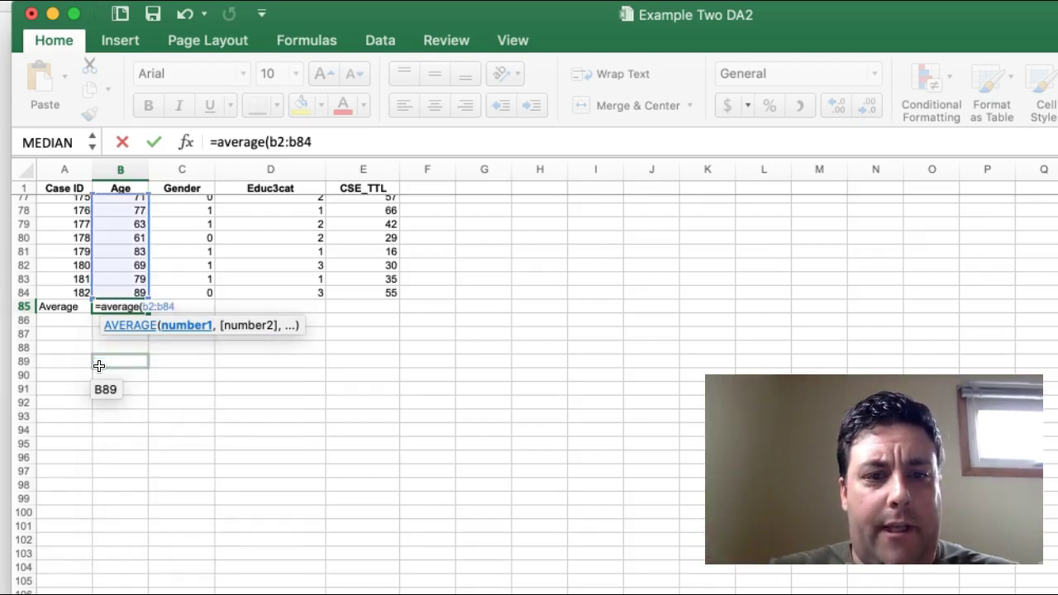
type(")")
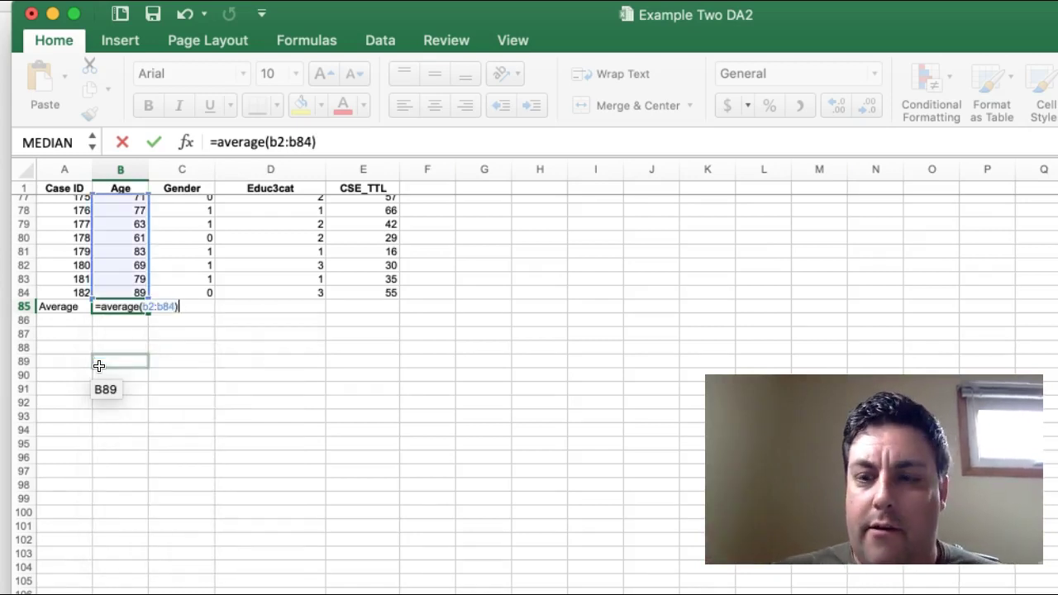
key("Return")
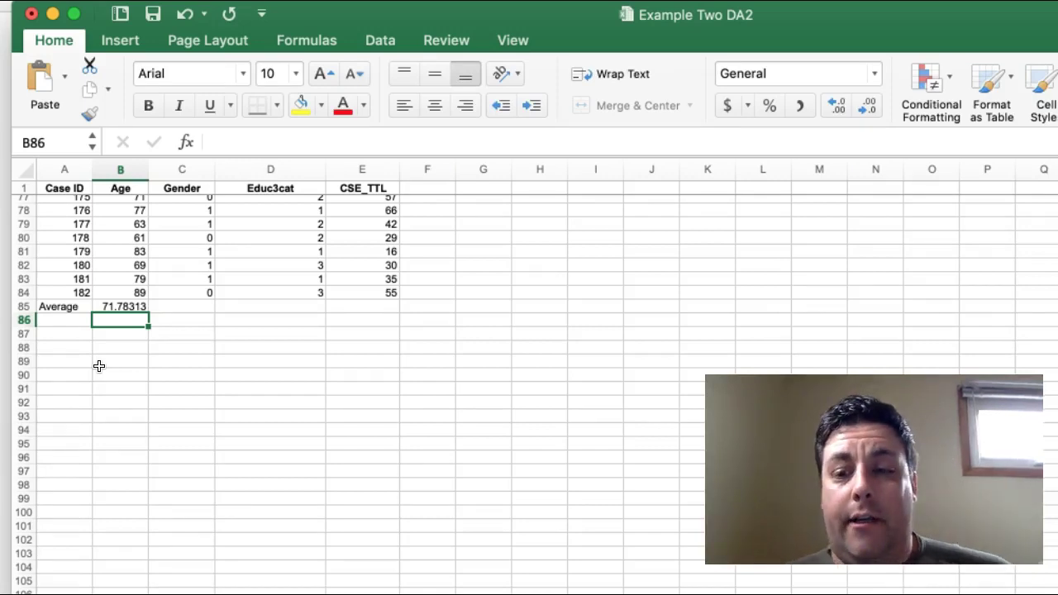
Step: Enter the label "Median" in cell A86, directly below the Average label
key("Left")
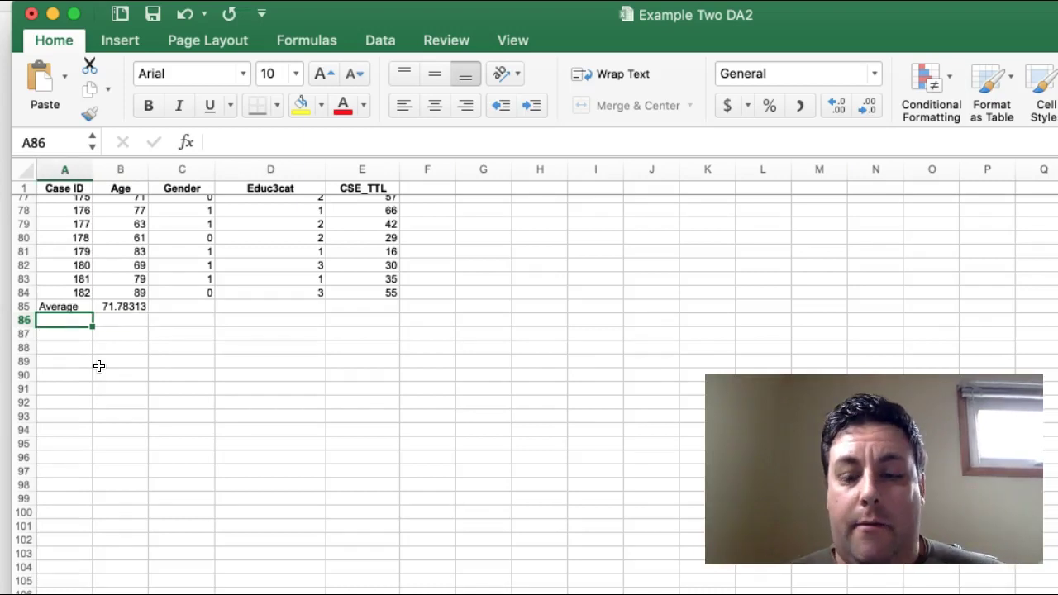
type("Median")
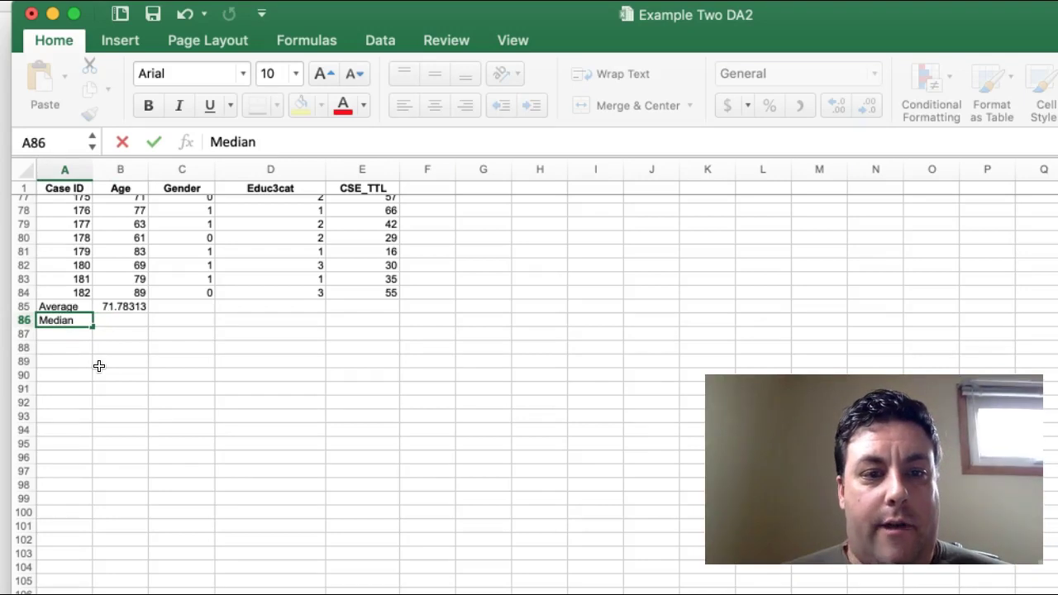
key("Tab")
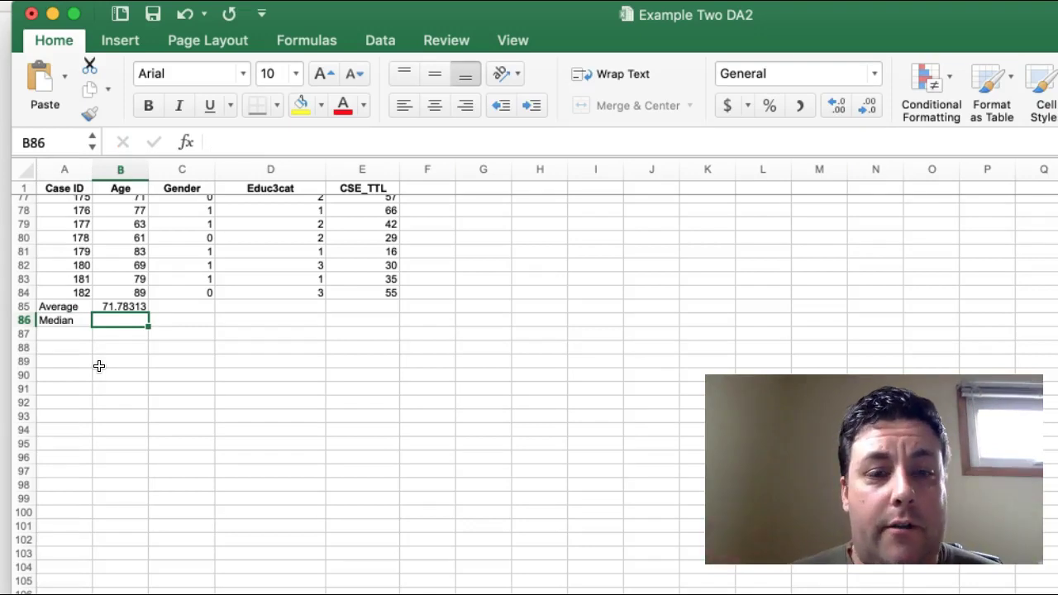
key("Left")
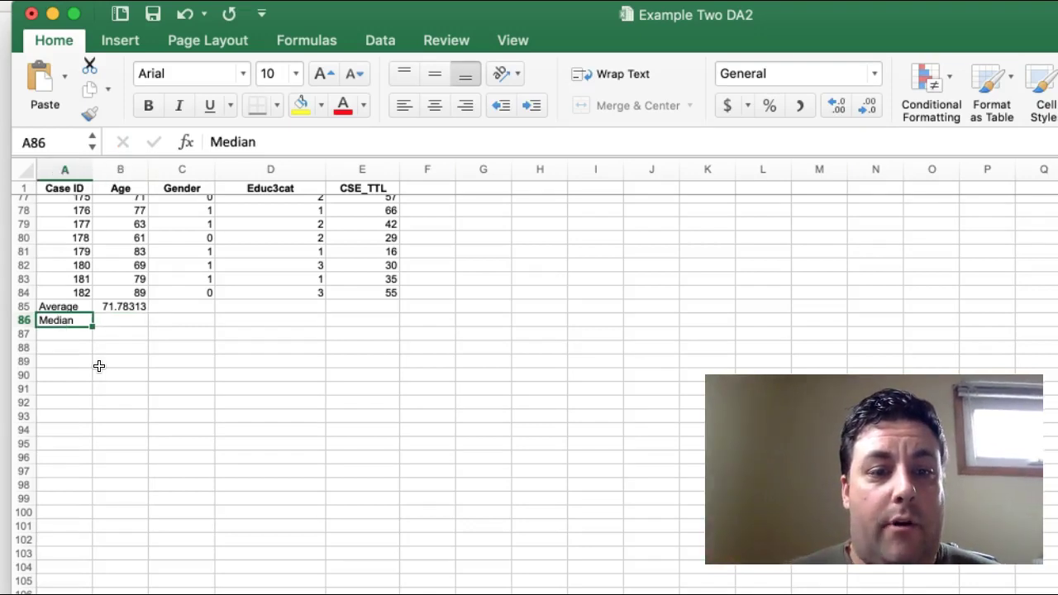
key("Right")
key("Left")
key("Right")
key("Right")
key("Left")
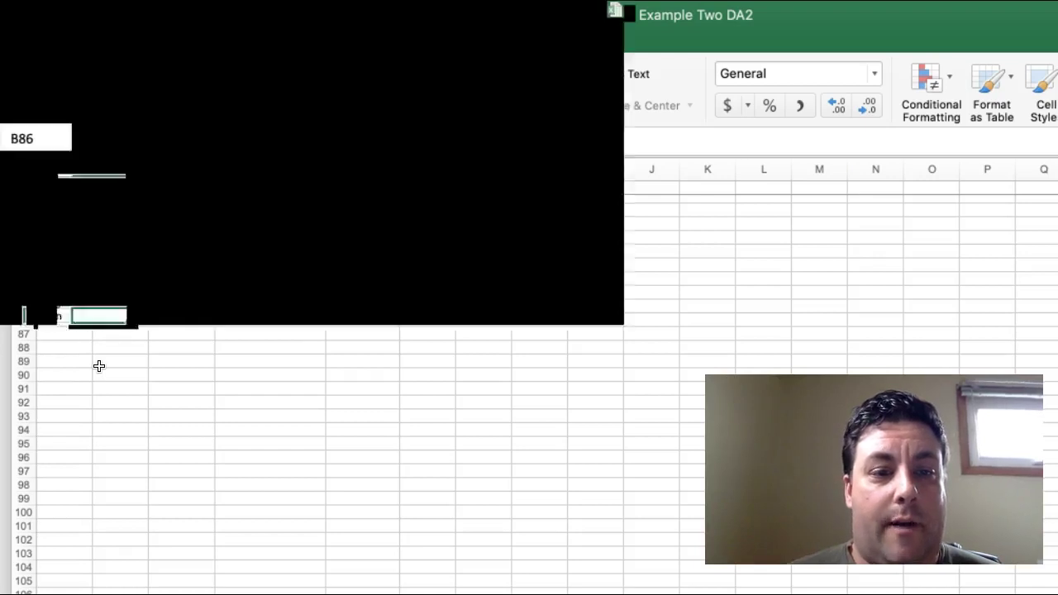
Step: Calculate the median age in cell B86 with the formula =median(b2:b84)
type("=")
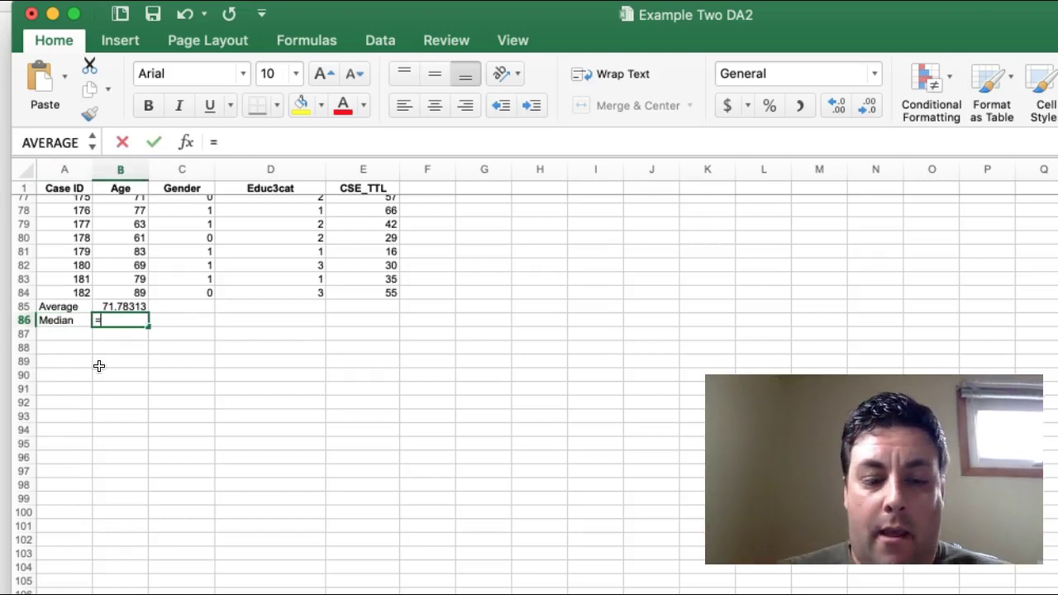
type("median")
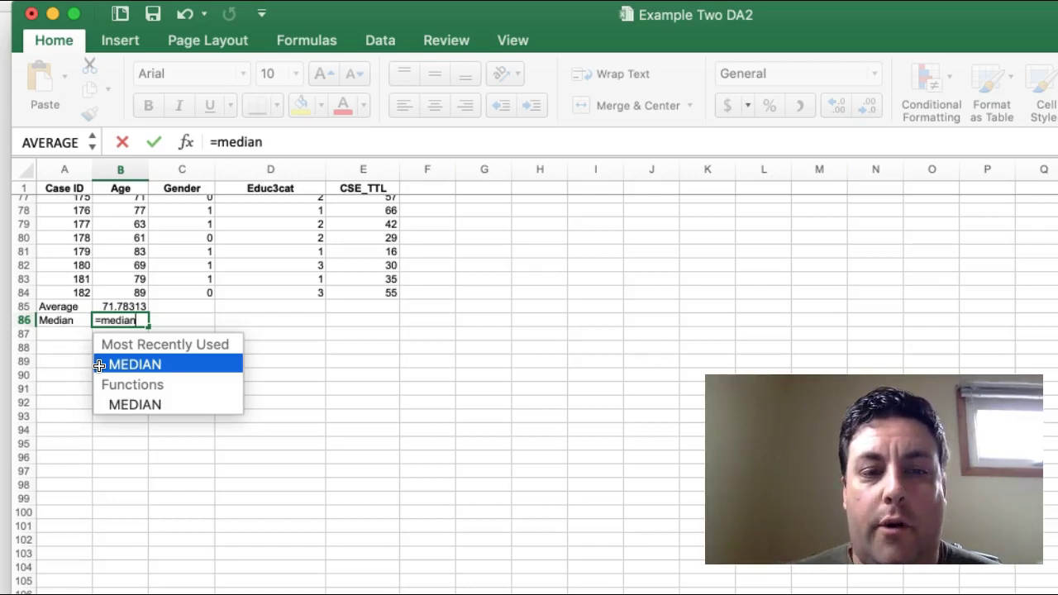
type("(")
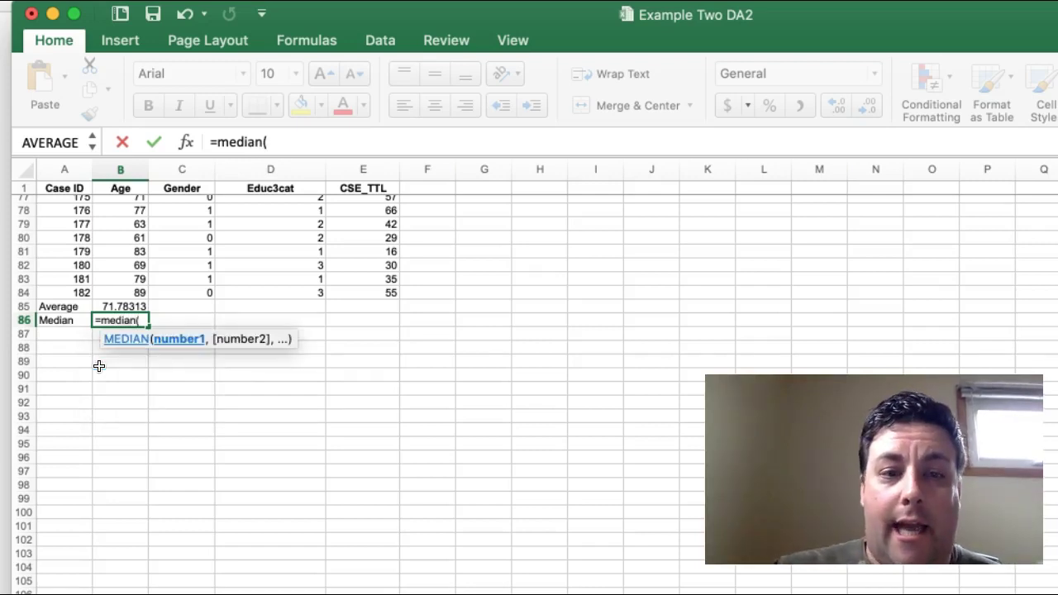
type("b2")
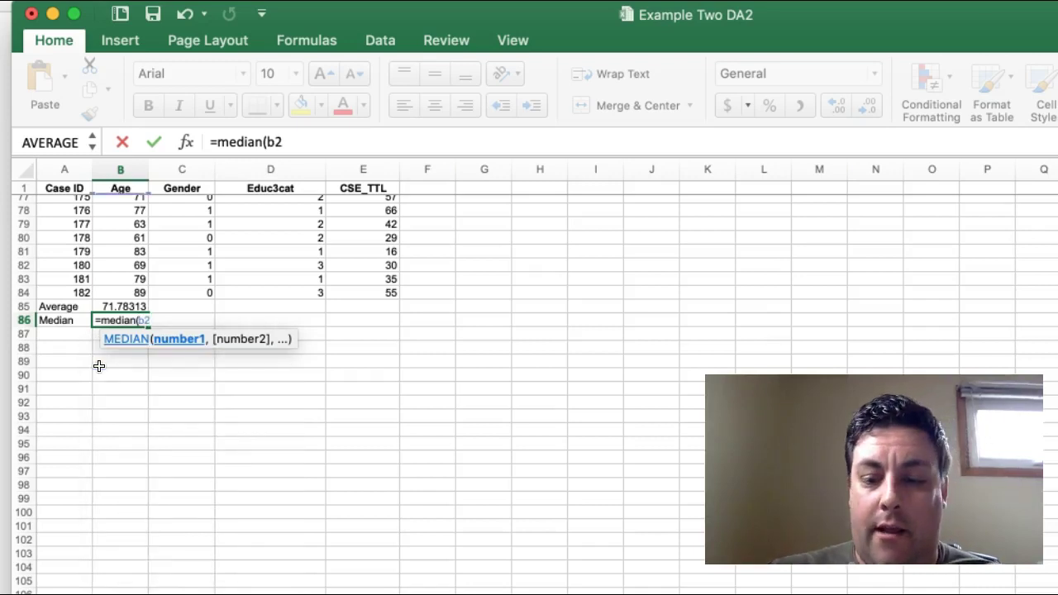
type(":b84")
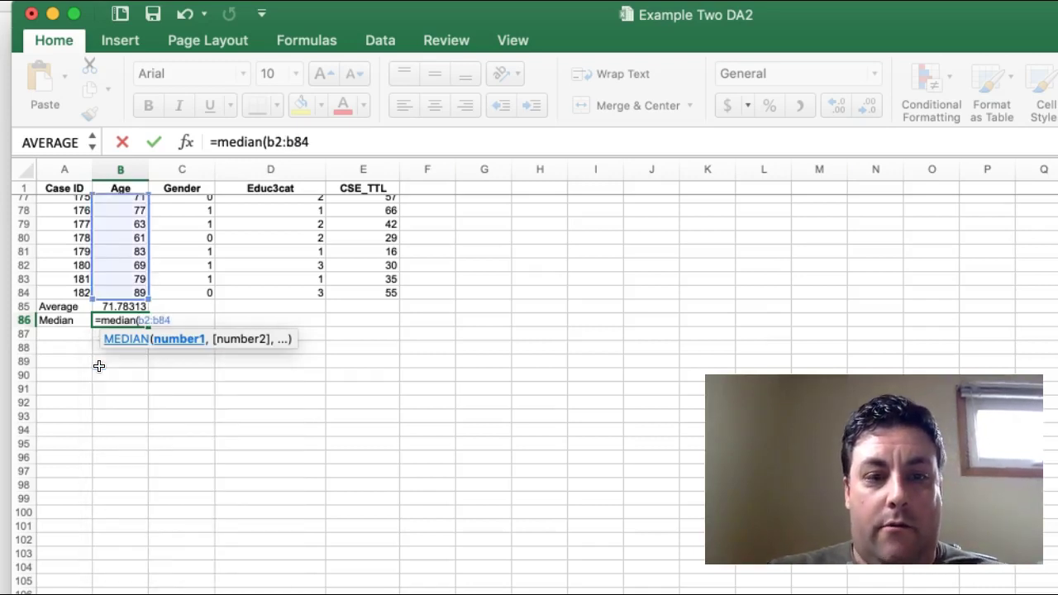
type(")")
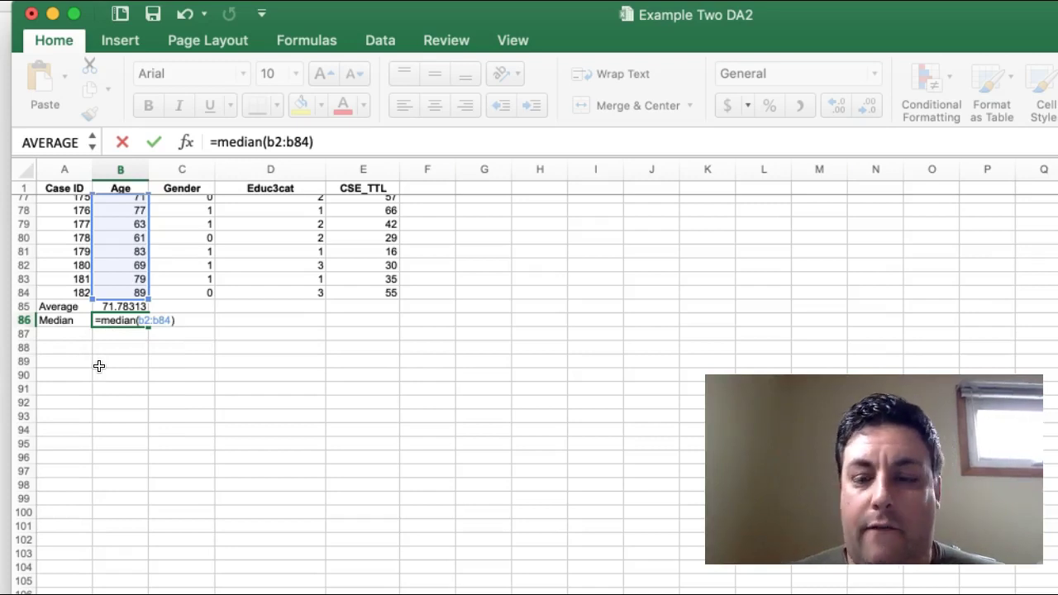
key("Return")
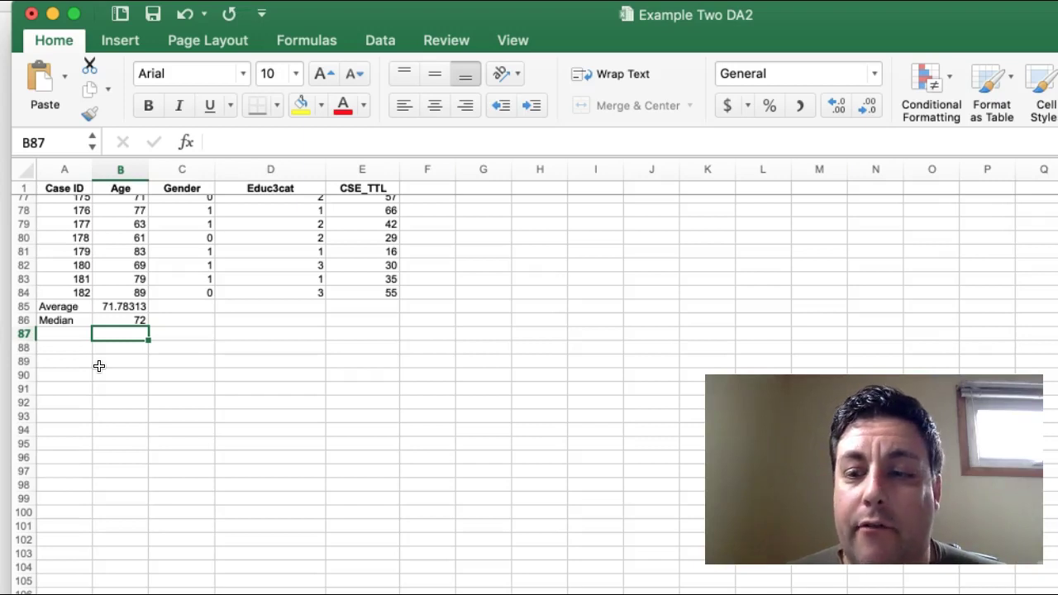
Step: Enter the label "Mode" in cell A87, directly below the Median label
key("Left")
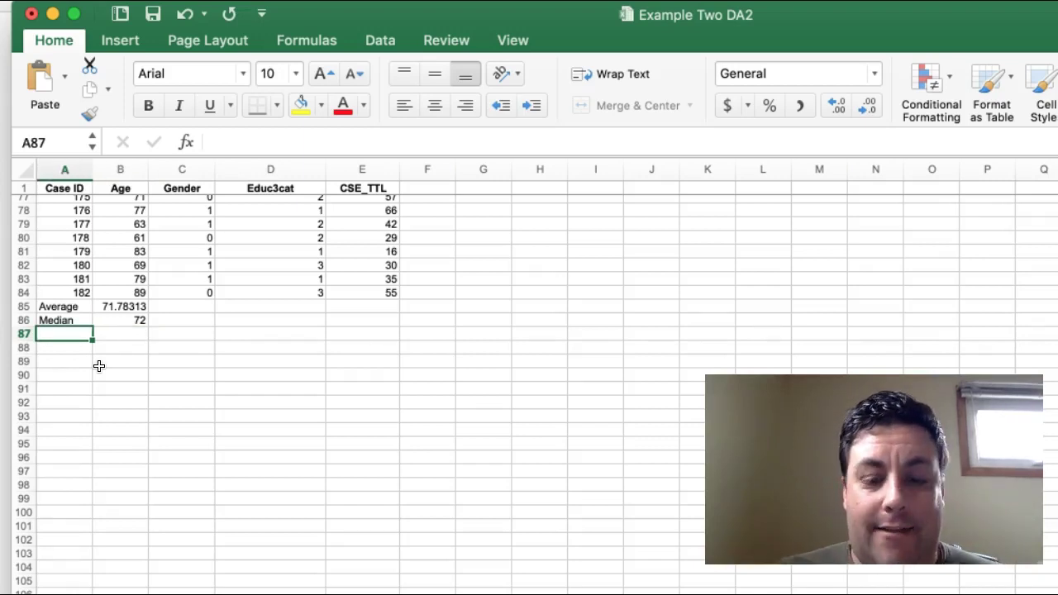
type("Mode")
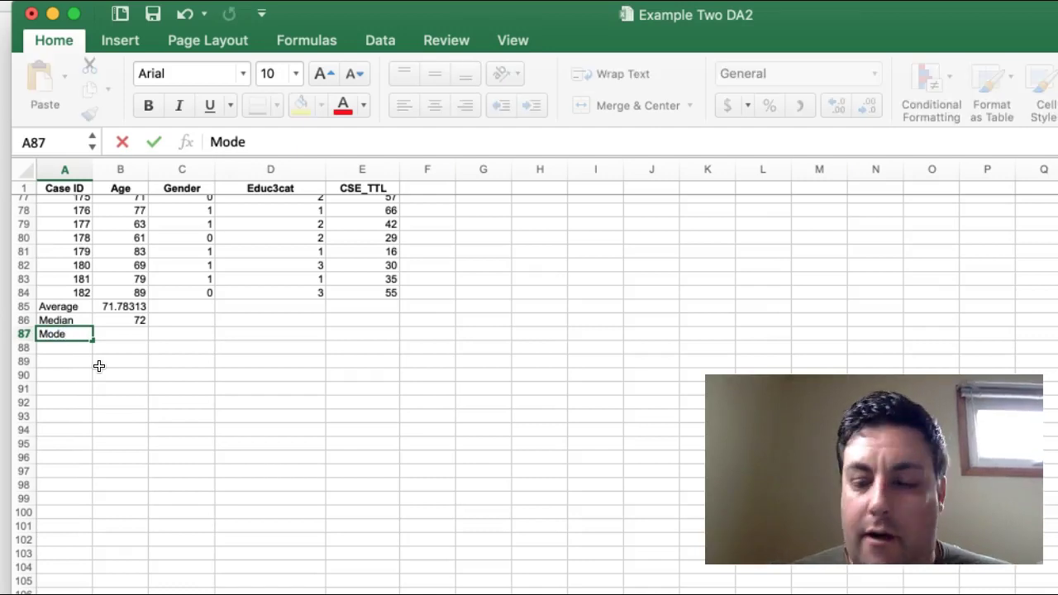
key("Right")
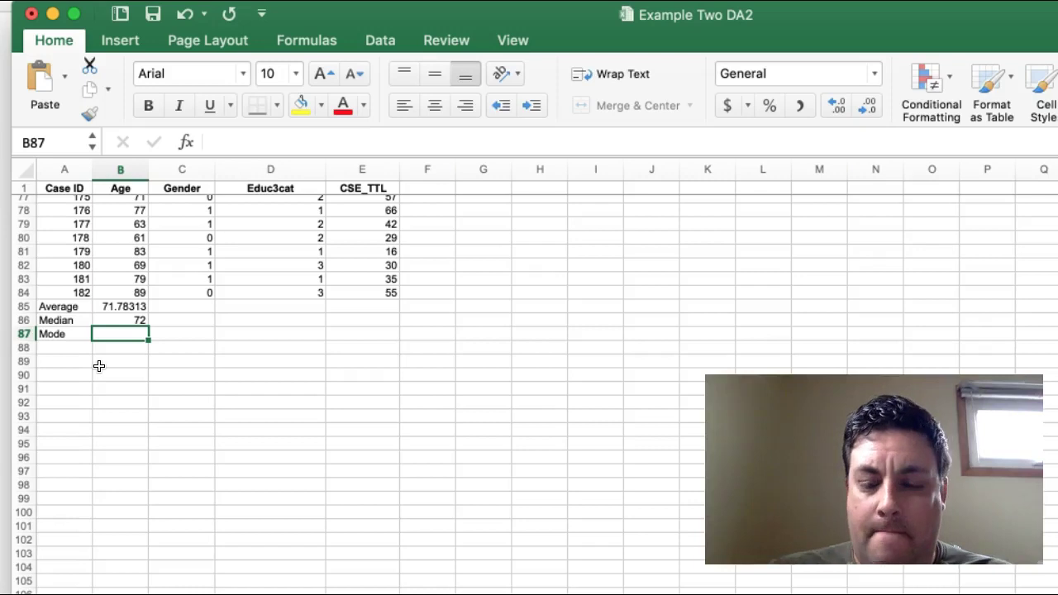
type("(=")
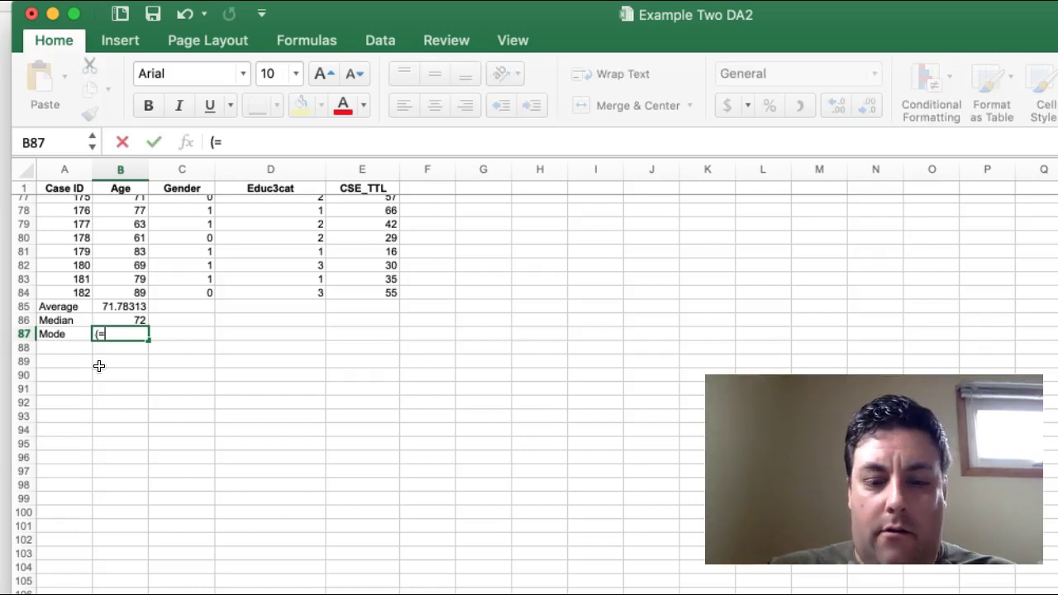
type("mode")
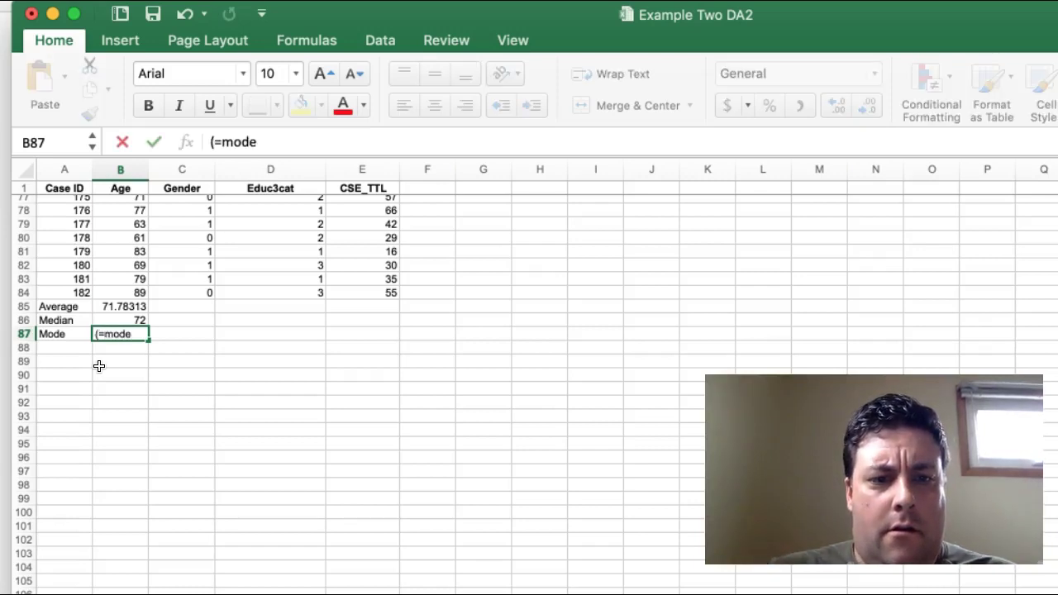
key("BackSpace")
key("BackSpace")
key("BackSpace")
key("BackSpace")
key("BackSpace")
key("BackSpace")
Step: Calculate the mode of the ages in cell B87 with the formula =mode(b2:b84)
type("=")
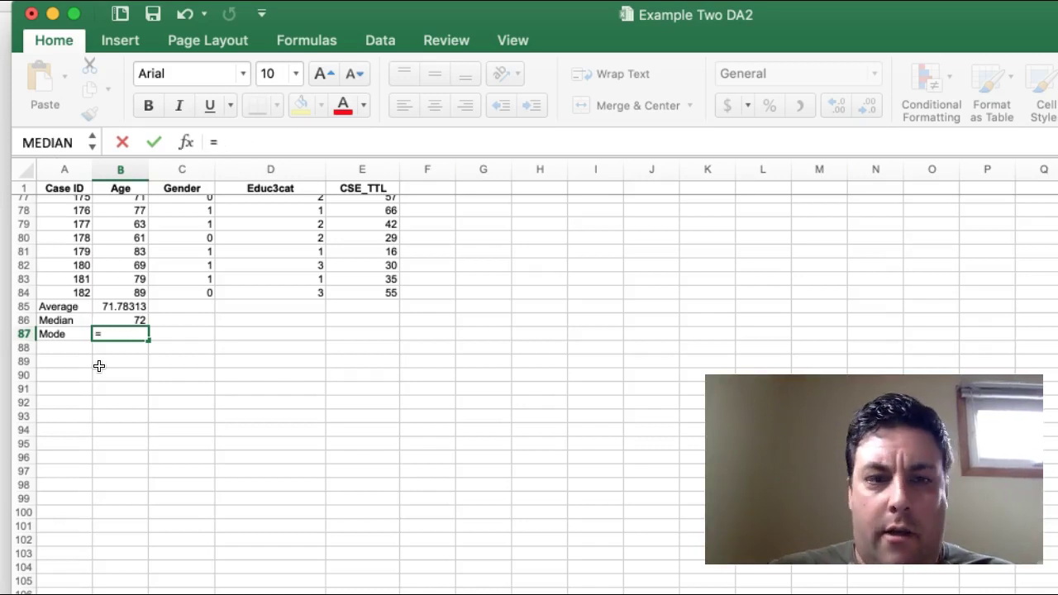
type("mode(")
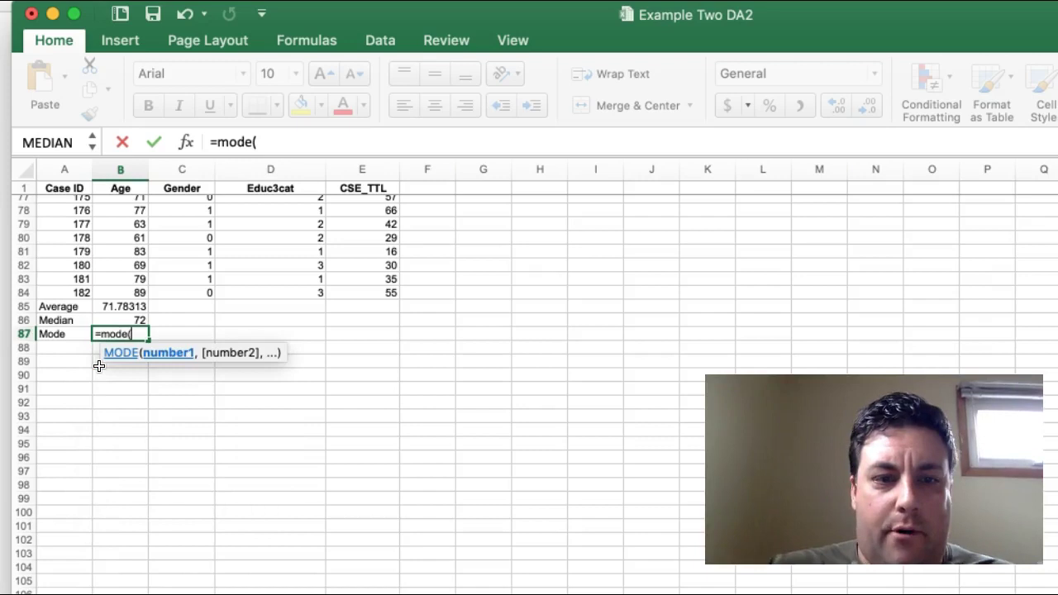
type("b2:b")
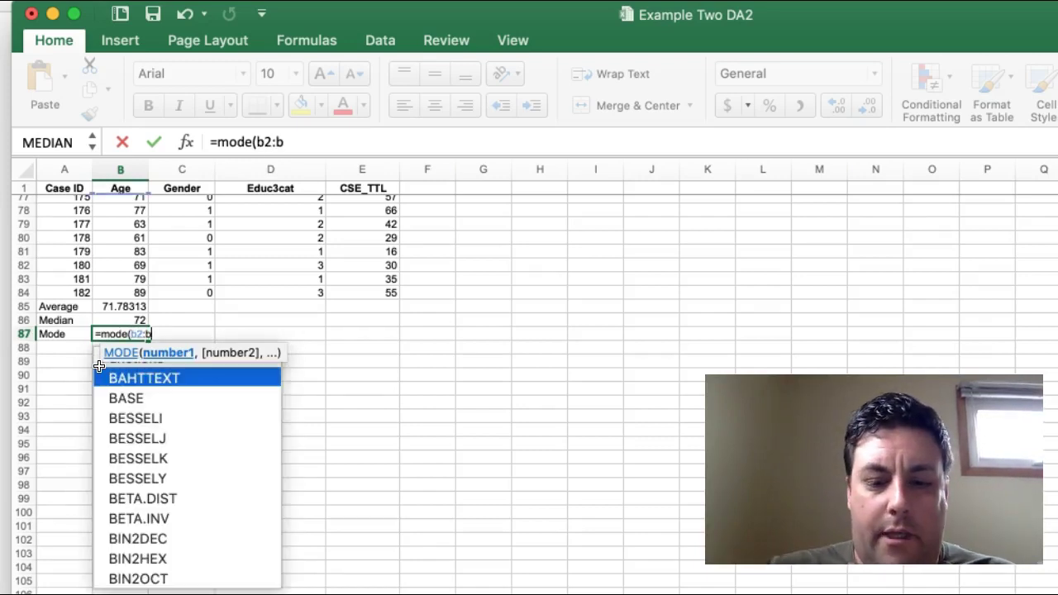
type("84)")
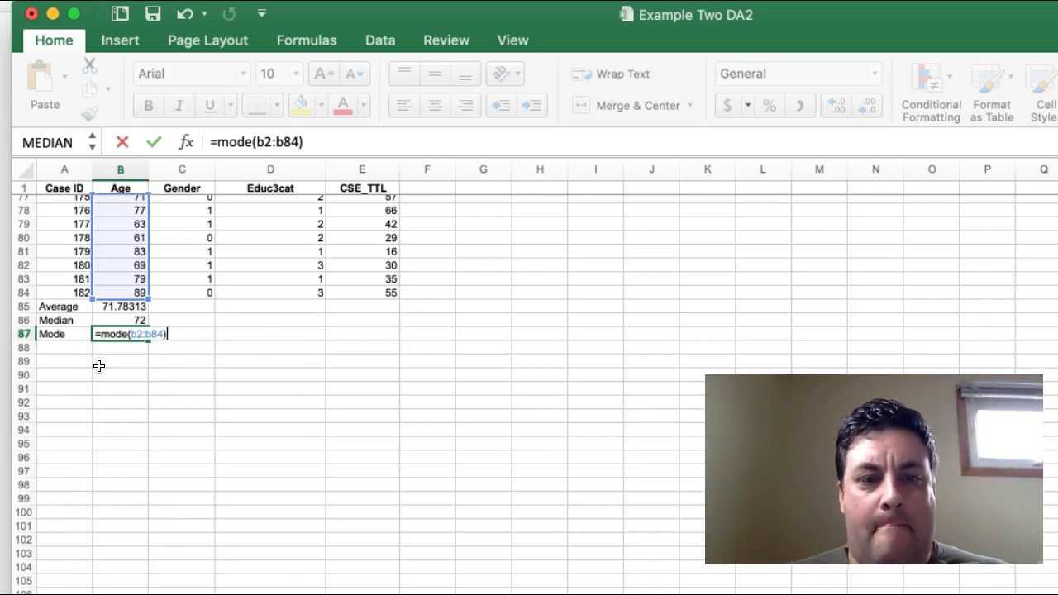
key("Return")
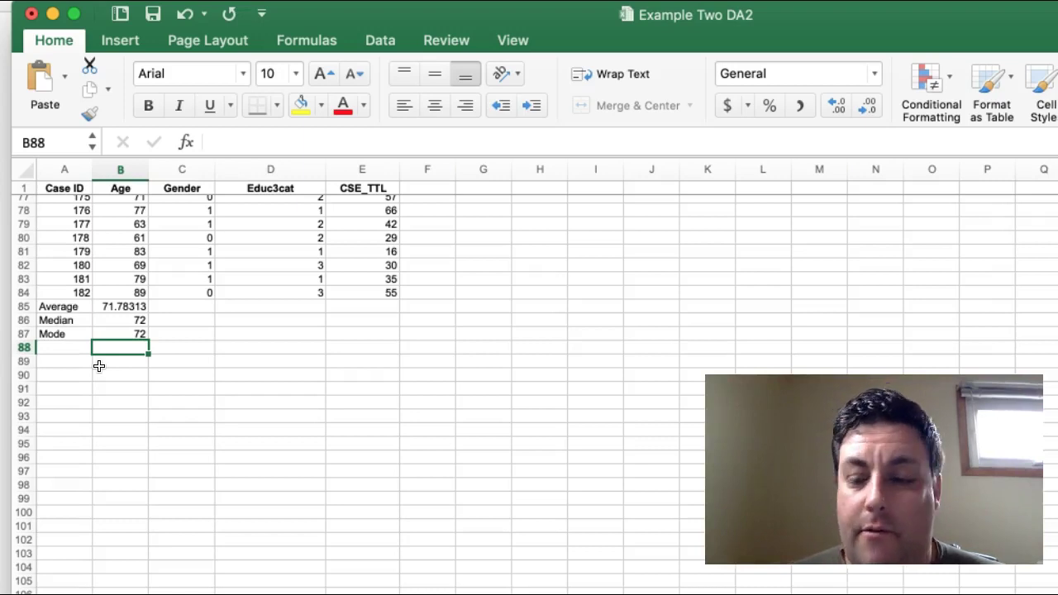
Step: Enter the label "Standard deviation" in cell A88, directly below the Mode label
key("Left")
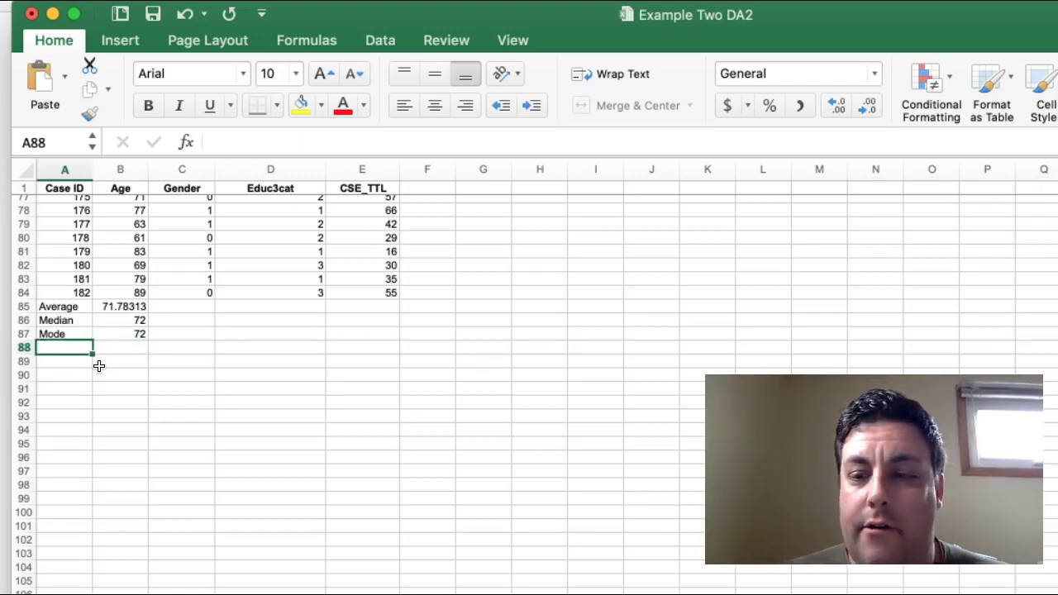
type("S")
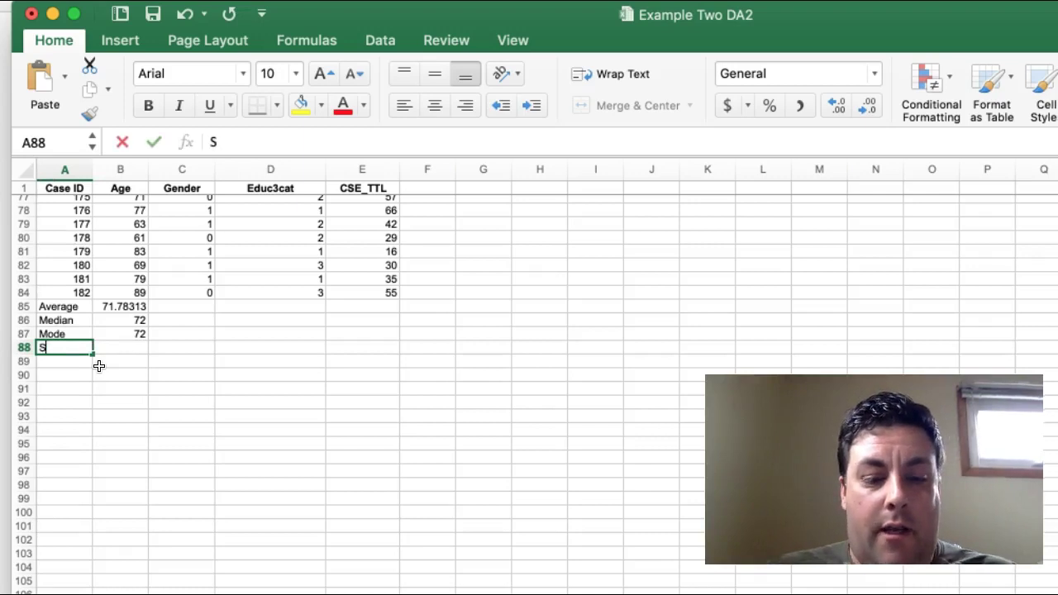
type("tand")
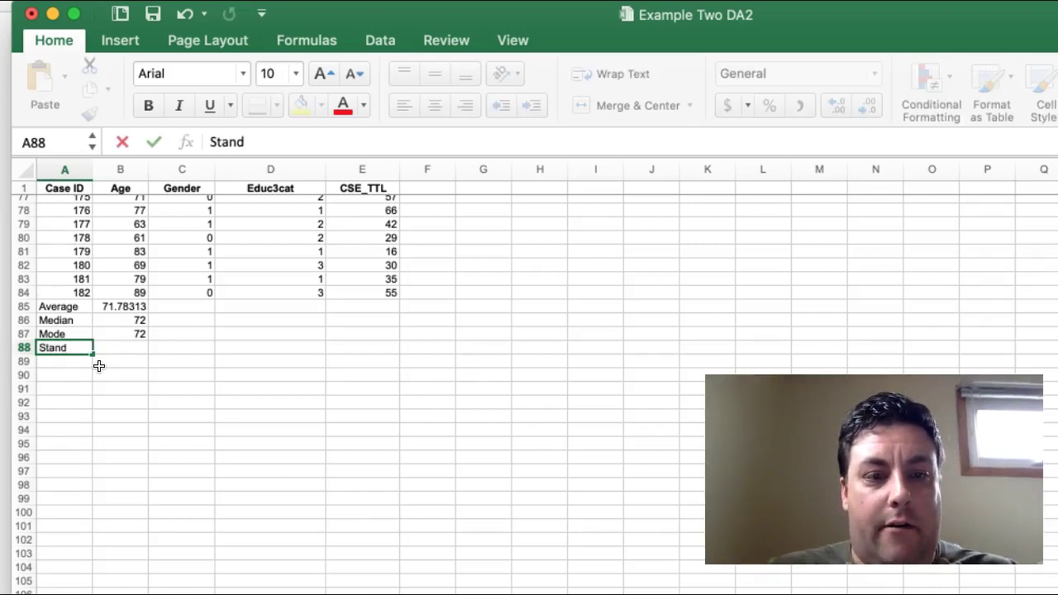
type("ard deviation")
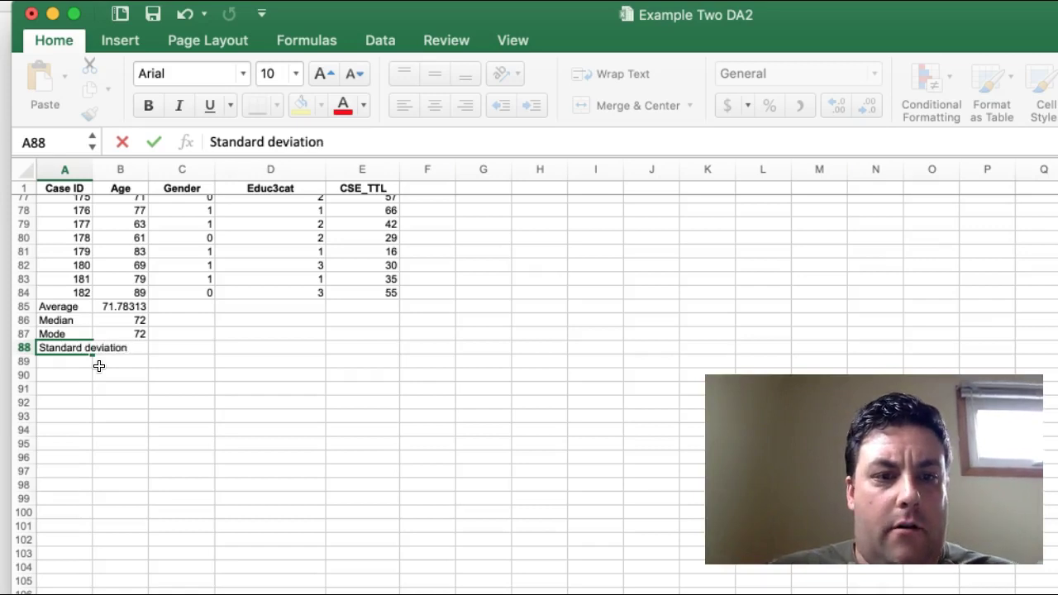
key("Tab")
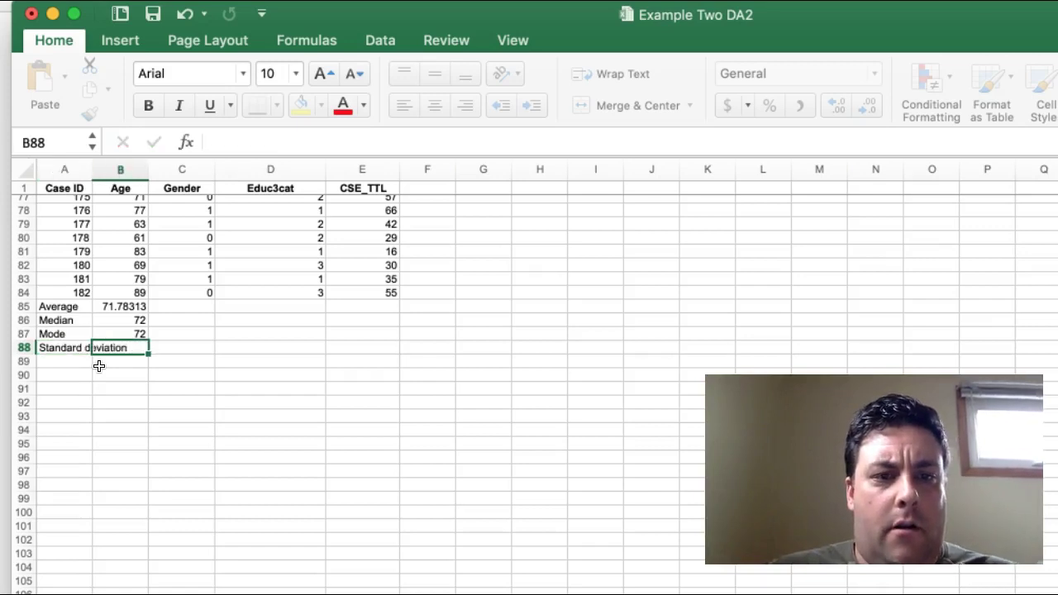
Step: Calculate the standard deviation of the ages in cell B88 with the formula =stdev(b2:b84)
type("=st")
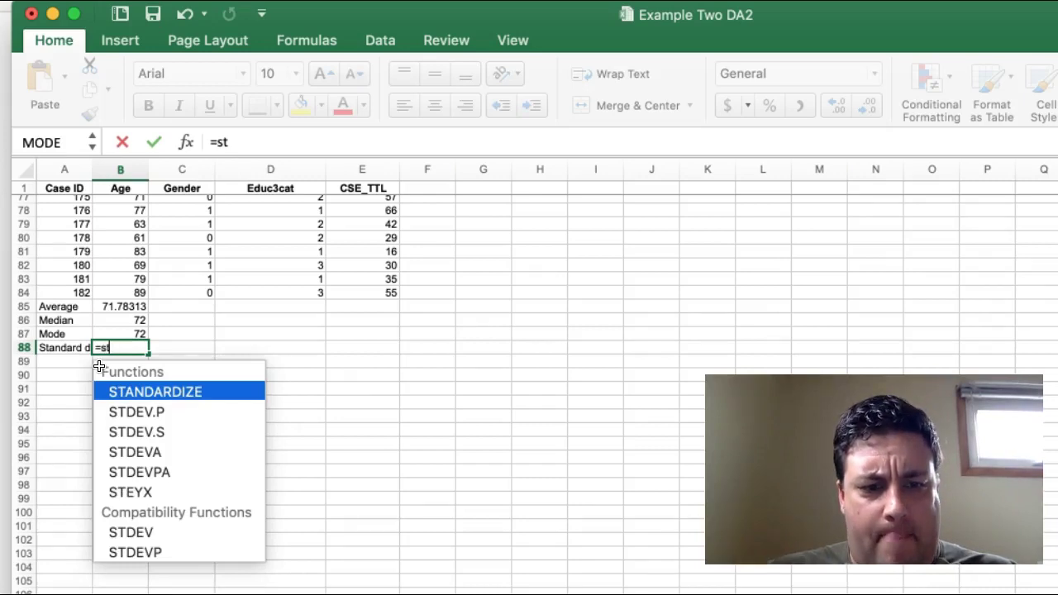
type("dev")
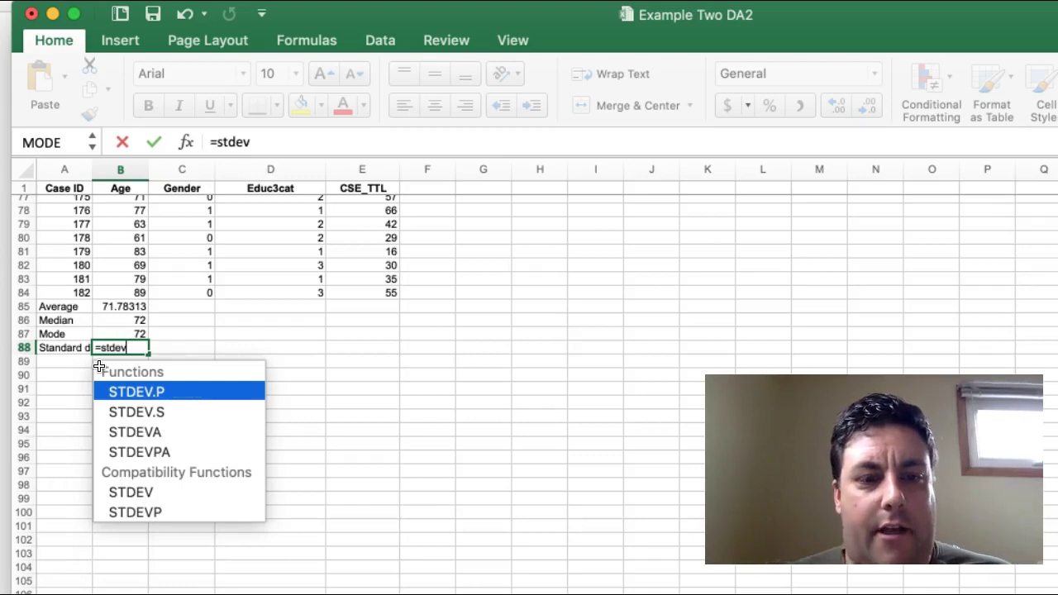
left_click(120, 496)
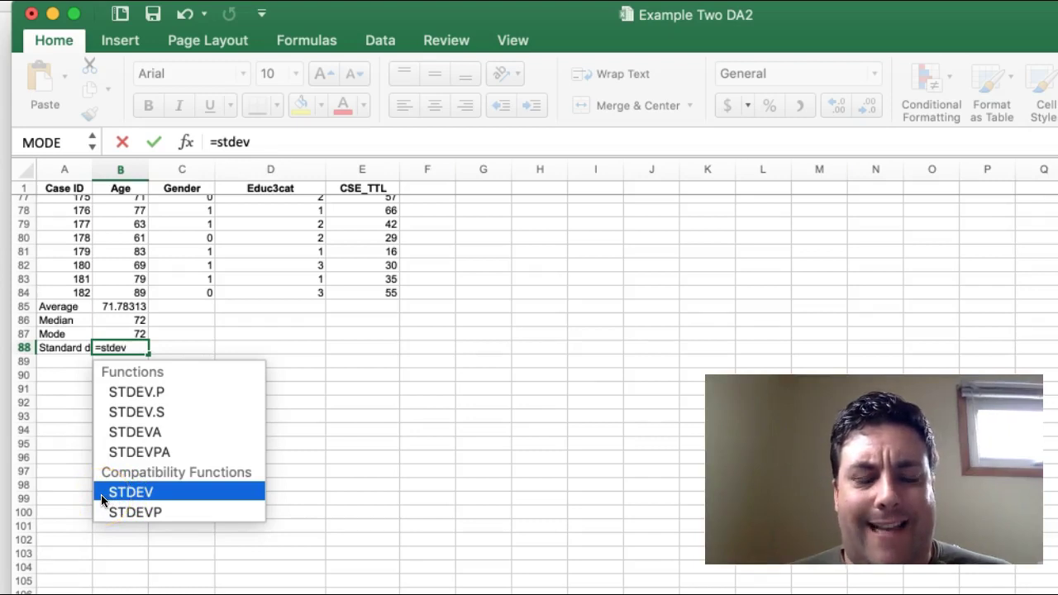
type("(")
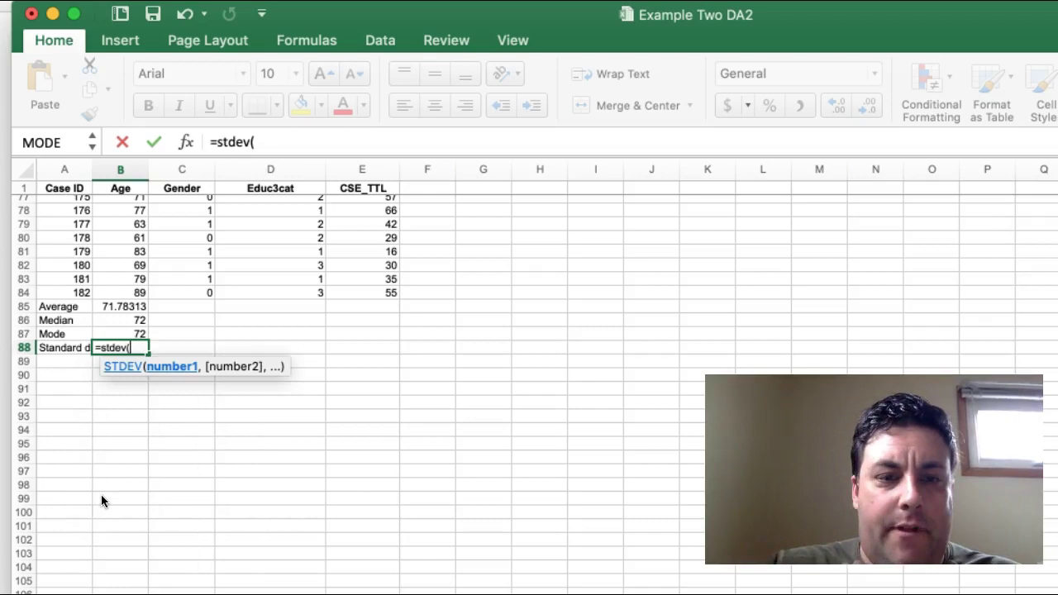
type("b2:b")
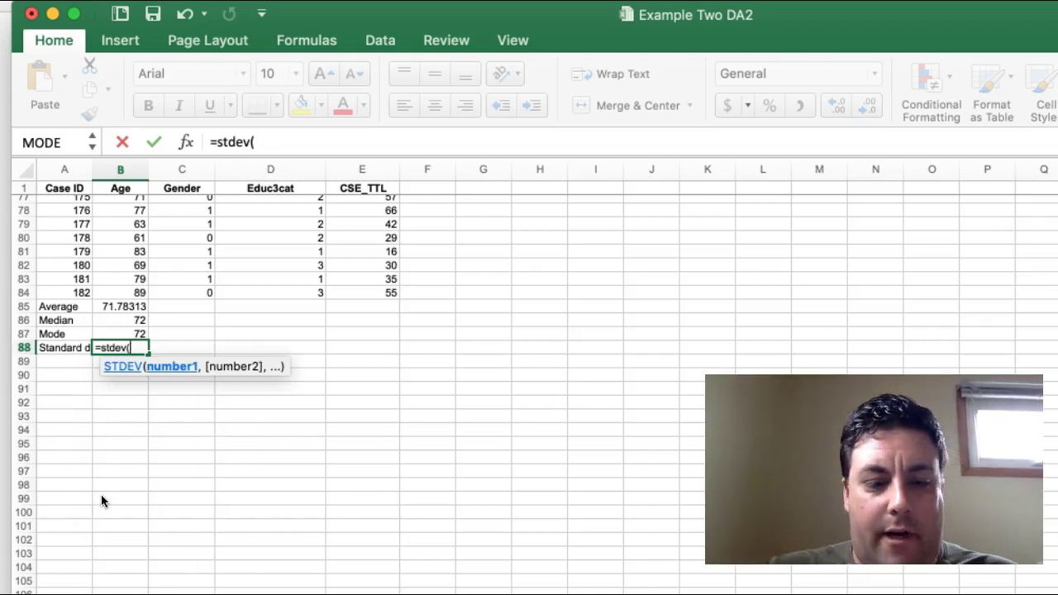
type("84)")
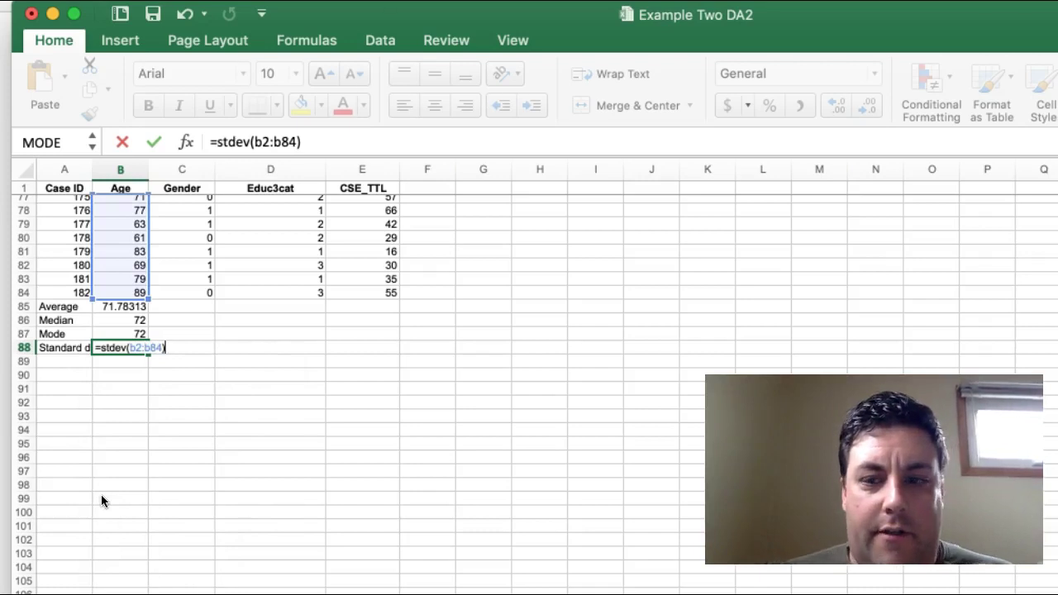
key("Return")
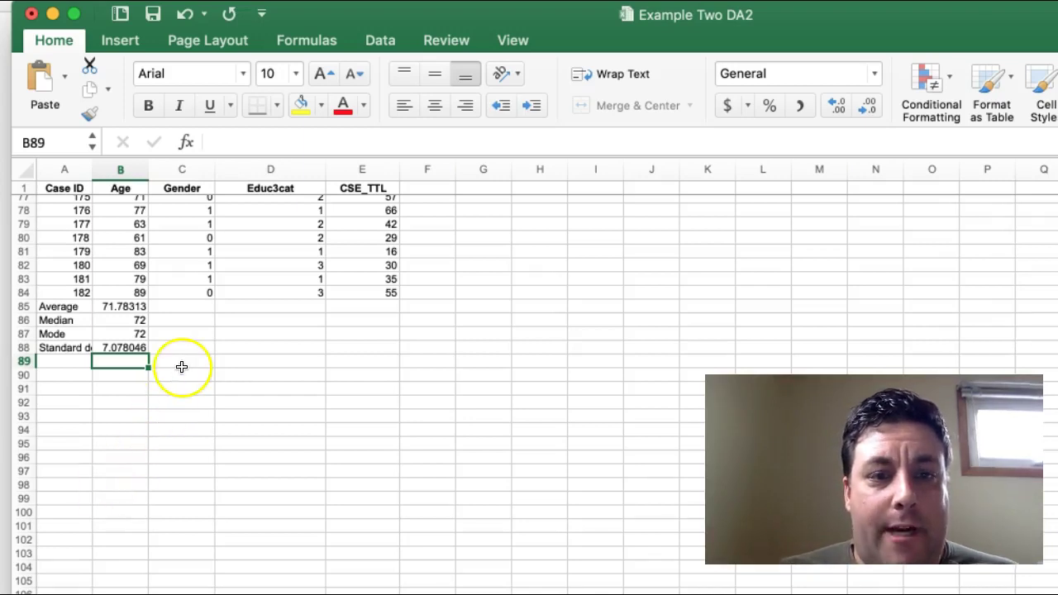
Step: Review the Gender column's data, check its value labels in the Example #2 variable table document, and return to the worksheet
scroll(179, 366, "up", 10)
scroll(121, 334, "up", 14)
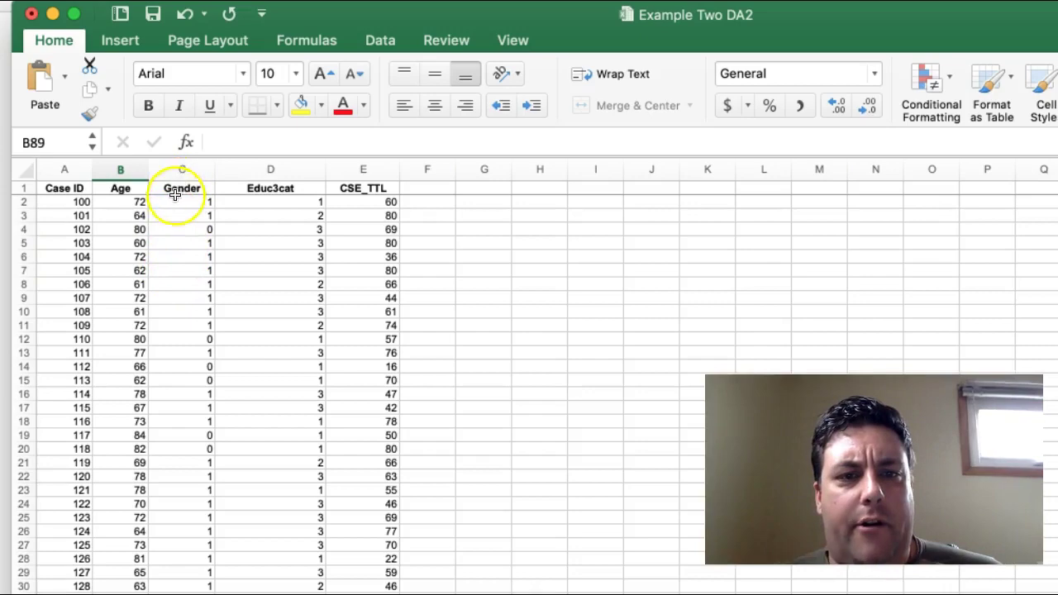
scroll(177, 285, "down", 9)
scroll(177, 285, "down", 12)
scroll(177, 285, "up", 20)
scroll(177, 285, "up", 2)
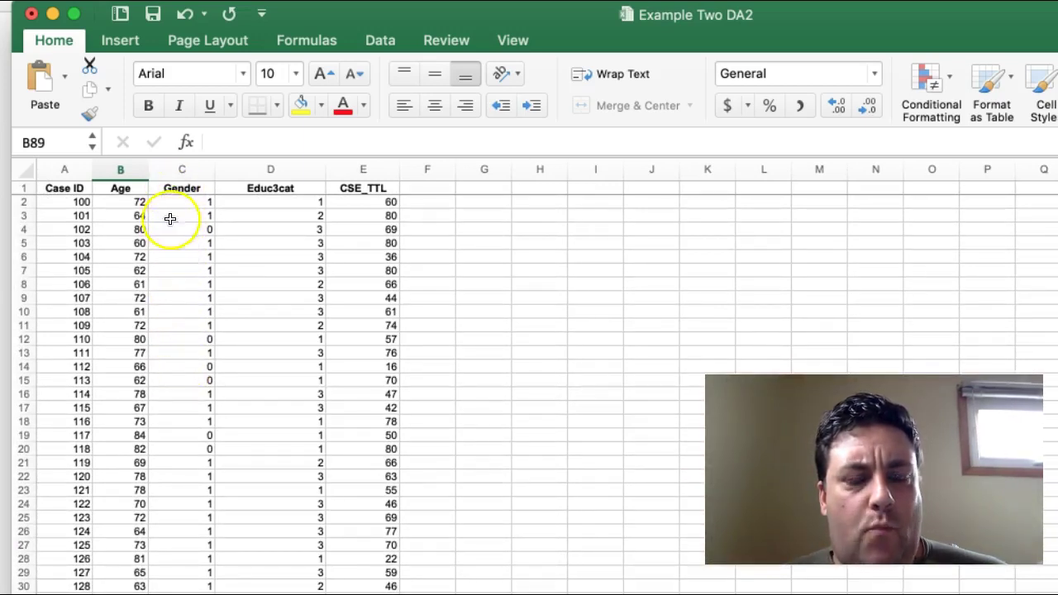
left_click(3, 200)
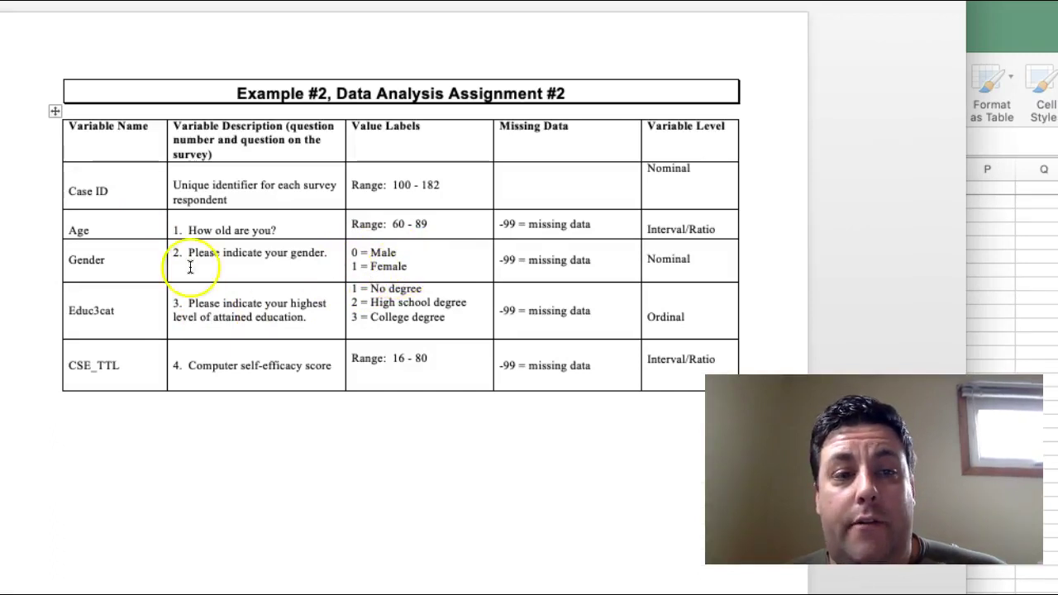
left_click(976, 206)
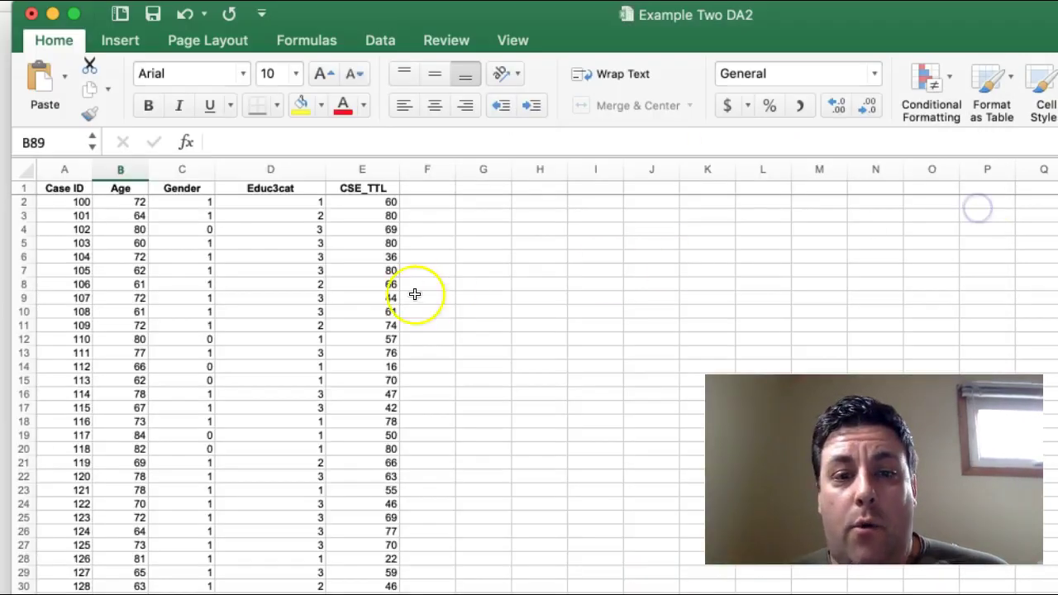
Step: Look through the Gender column's 0 and 1 codes from the first case down to row 84 and the empty rows below
scroll(176, 246, "down", 15)
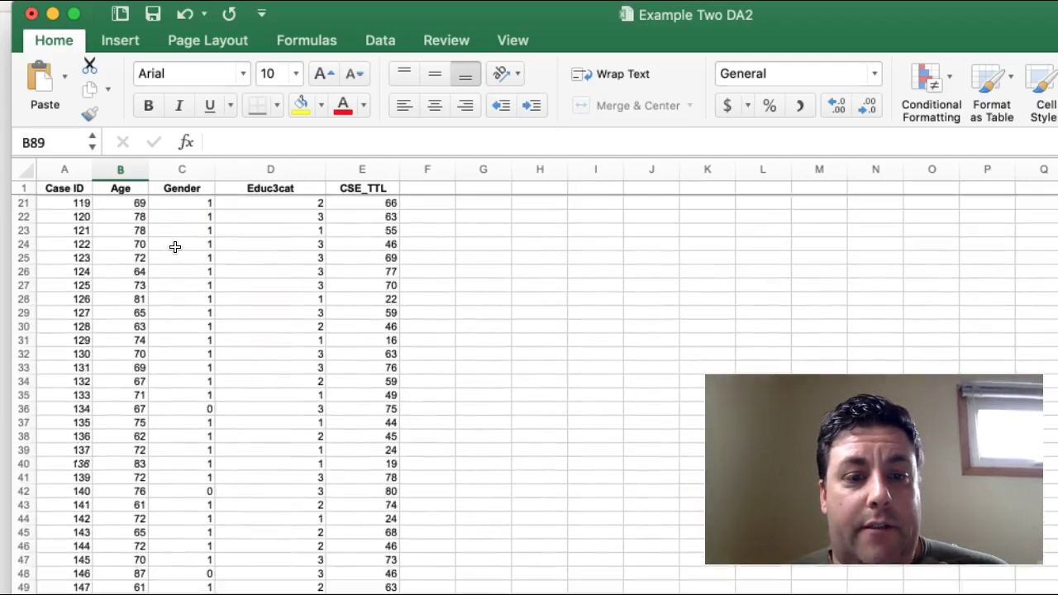
scroll(176, 246, "down", 7)
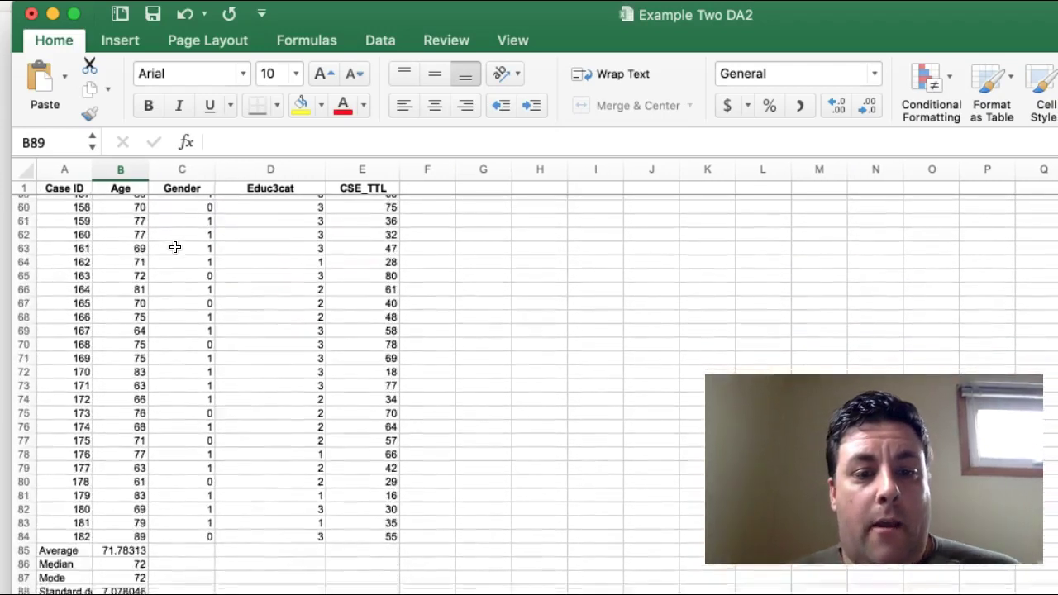
scroll(174, 246, "down", 2)
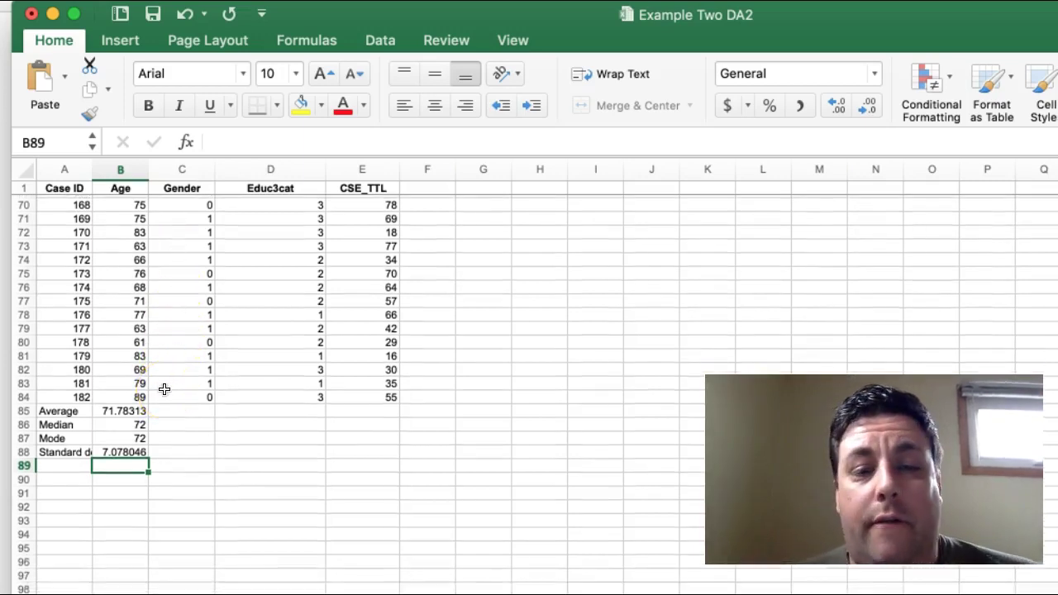
scroll(165, 389, "up", 15)
scroll(164, 390, "up", 8)
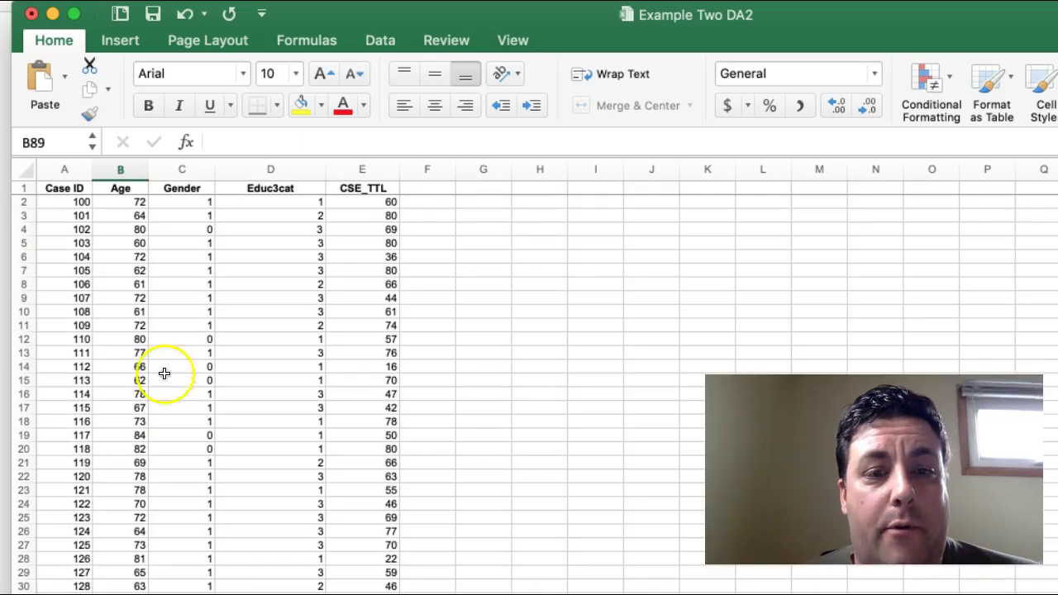
scroll(176, 218, "down", 17)
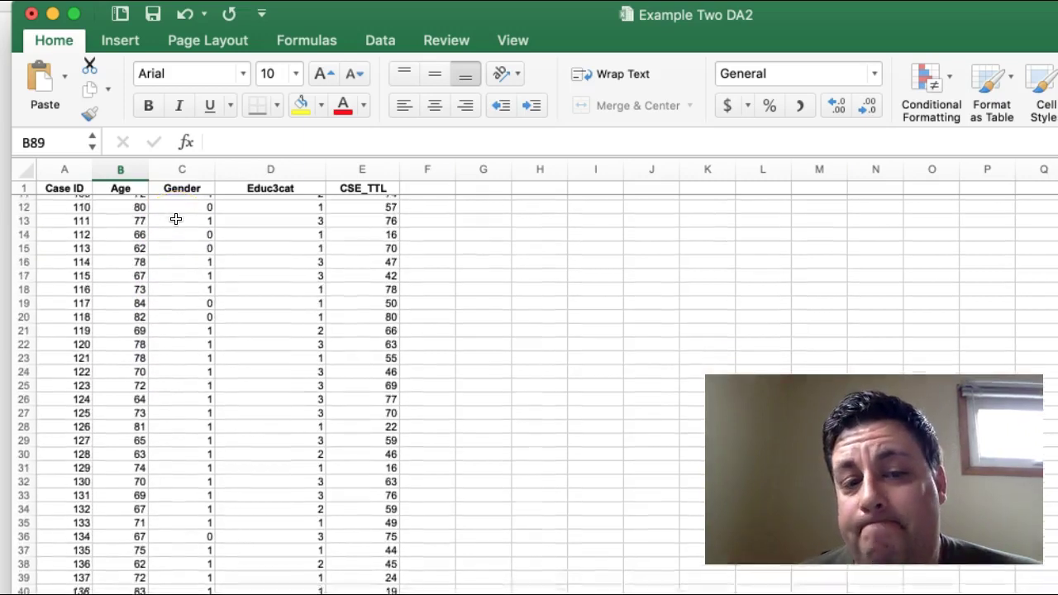
scroll(176, 218, "down", 6)
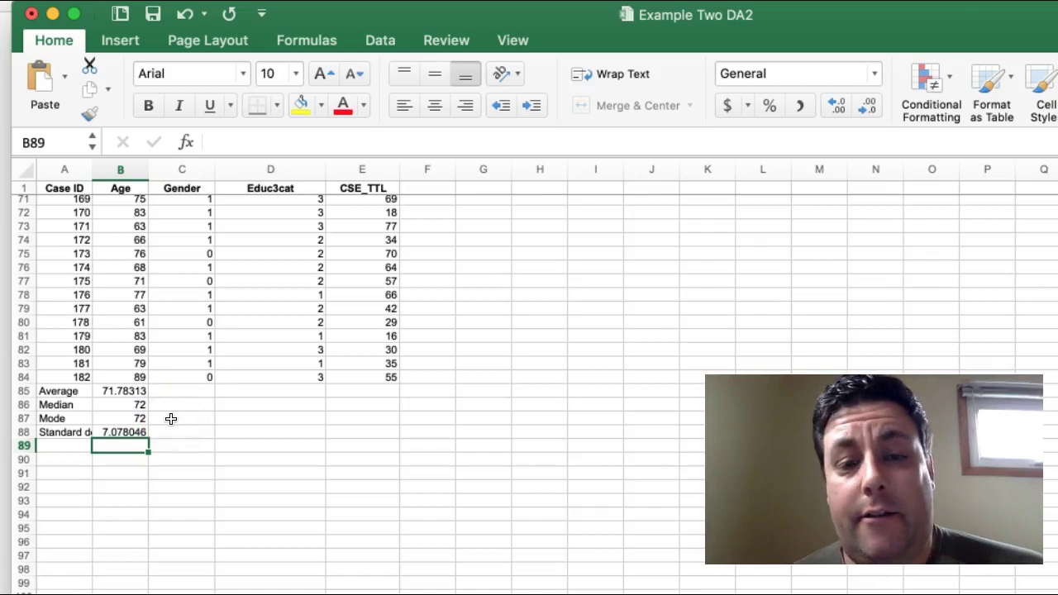
scroll(180, 460, "up", 20)
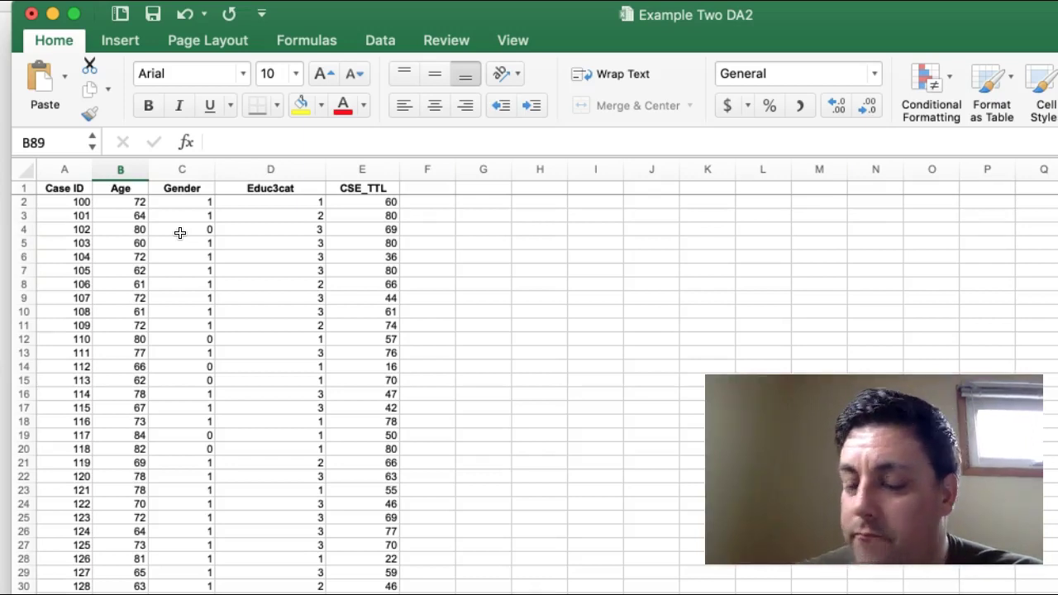
scroll(180, 233, "down", 18)
scroll(180, 233, "down", 4)
left_click(183, 394)
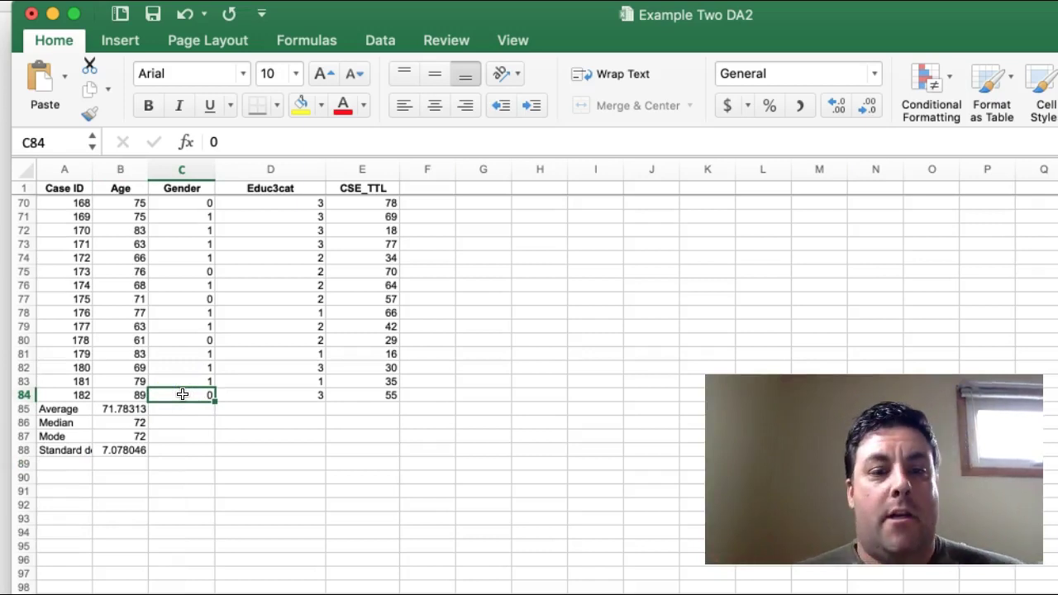
left_click(104, 478)
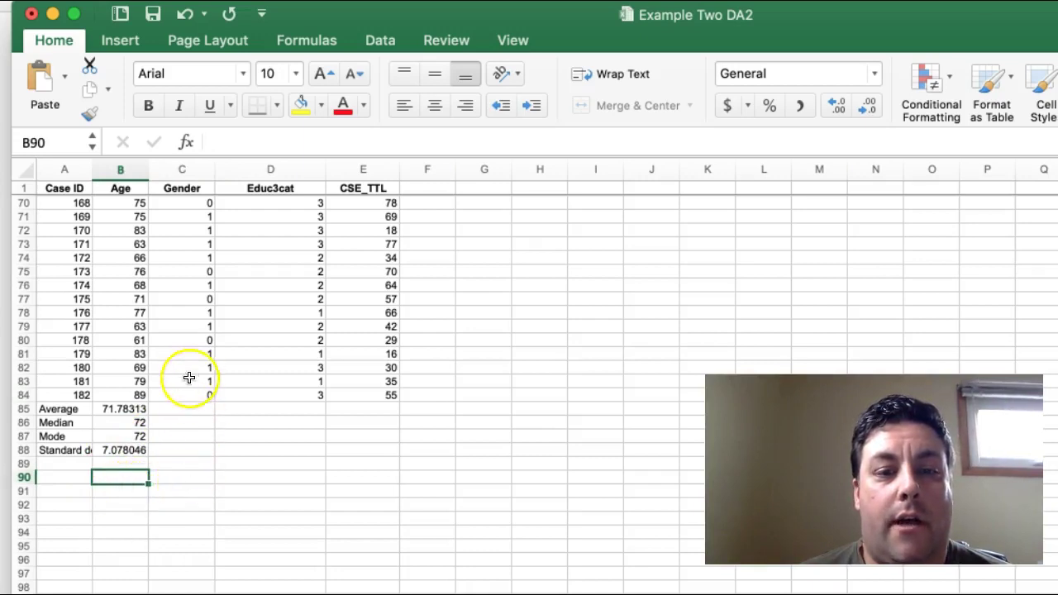
Step: Switch to the PowerPoint slide on frequency distribution versus descriptive statistics, review it, and return to the Example Two DA2 worksheet
key("super+Tab")
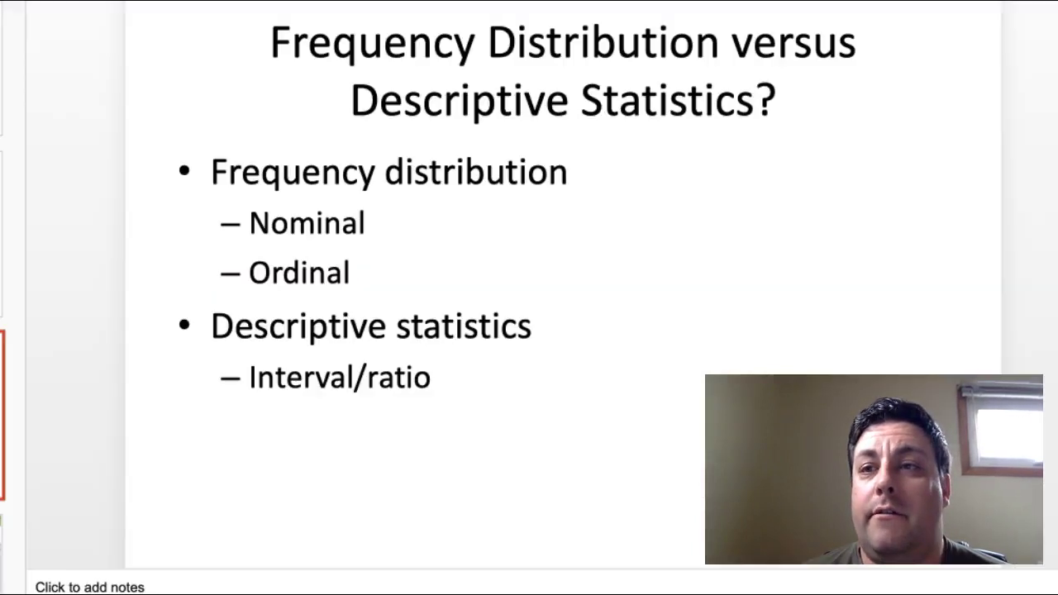
key("super+Tab")
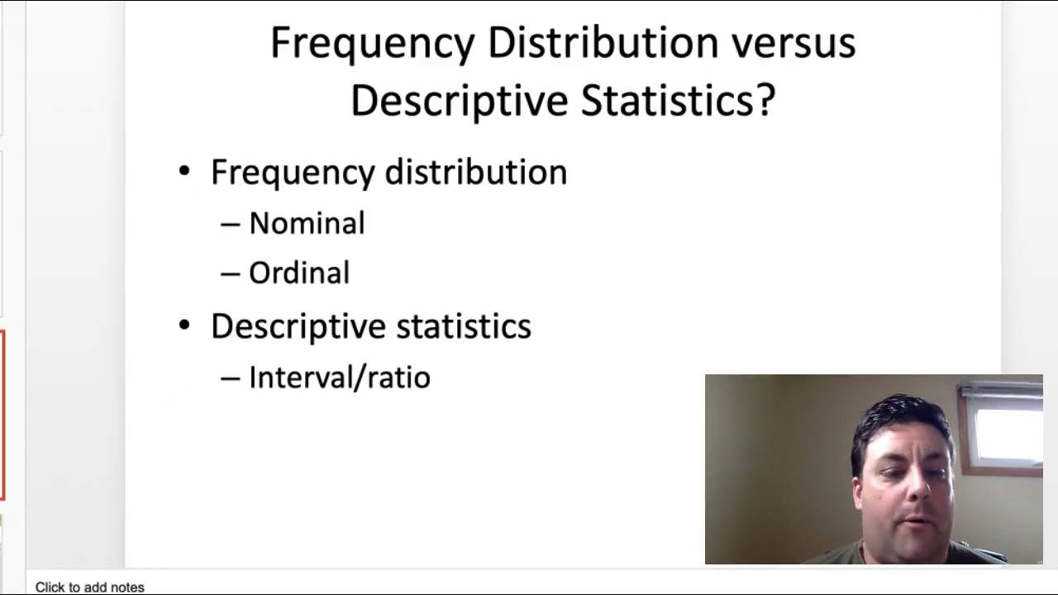
key("super+Tab")
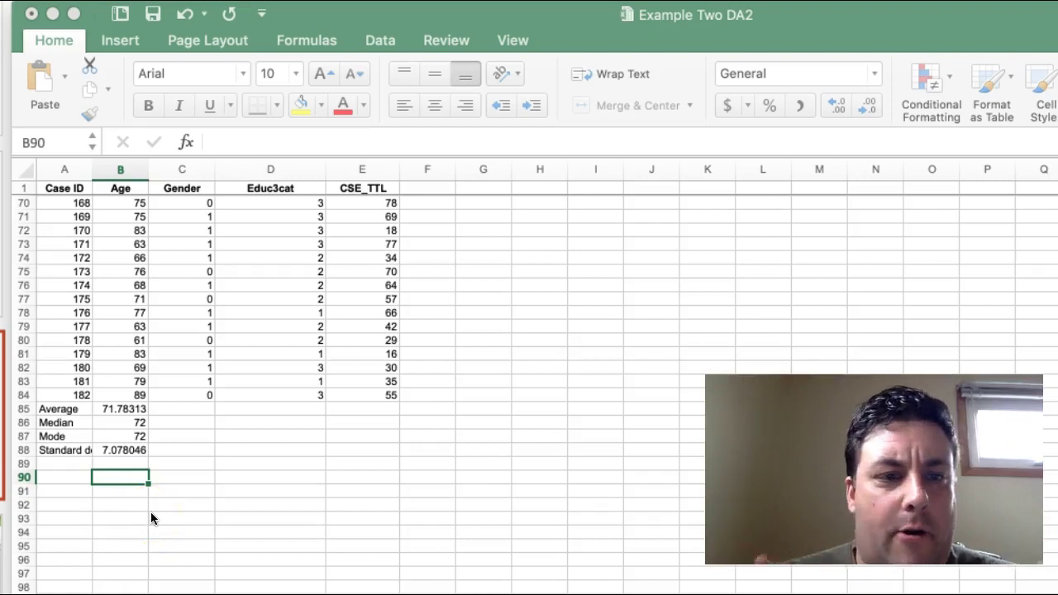
left_click(152, 512)
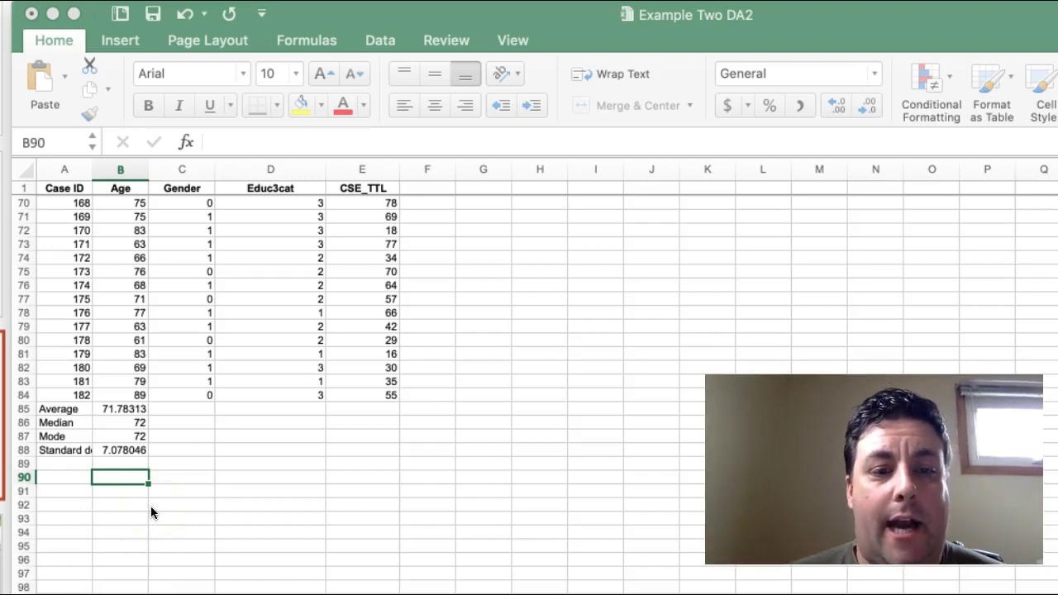
Step: Enter the label "Male (0)" in cell B90, below the Age statistics
left_click(155, 493)
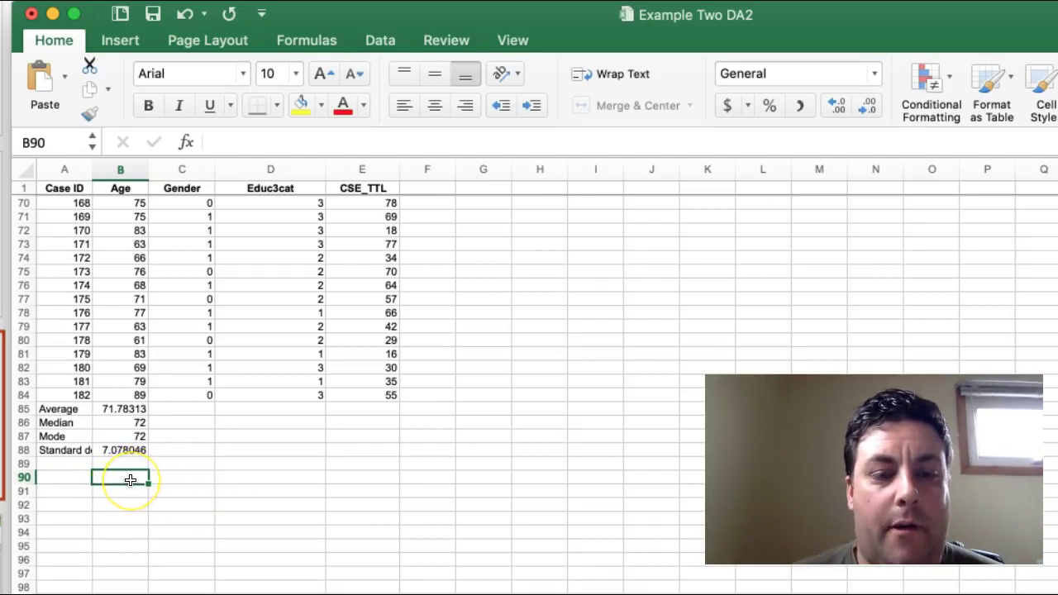
type("M")
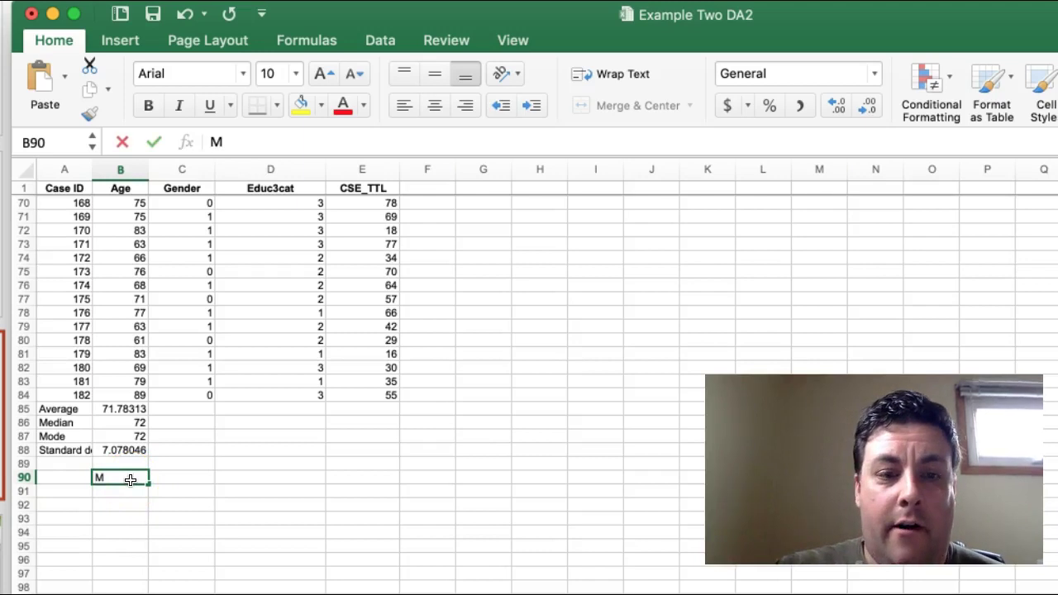
type("ale (0)")
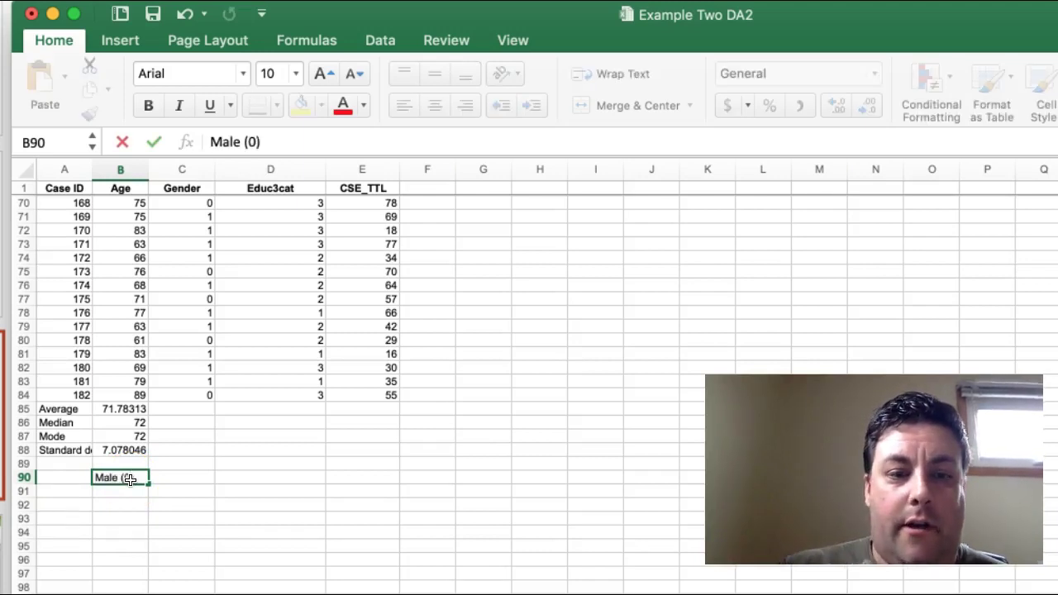
left_click(135, 484)
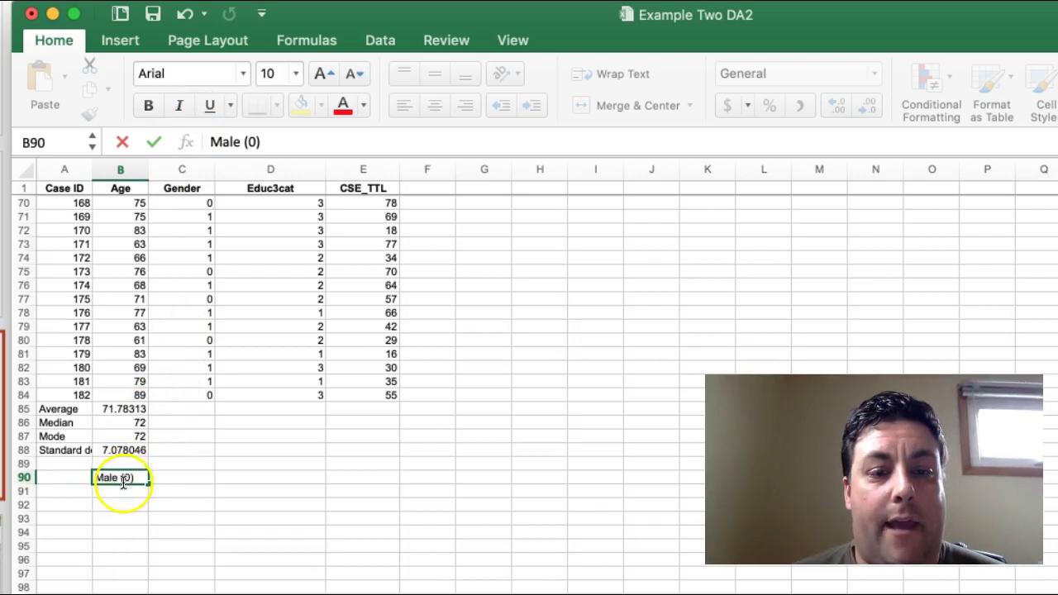
Step: Count the males in the Gender column in cell C90 with the formula =countif(c2:c84, 0)
left_click(177, 476)
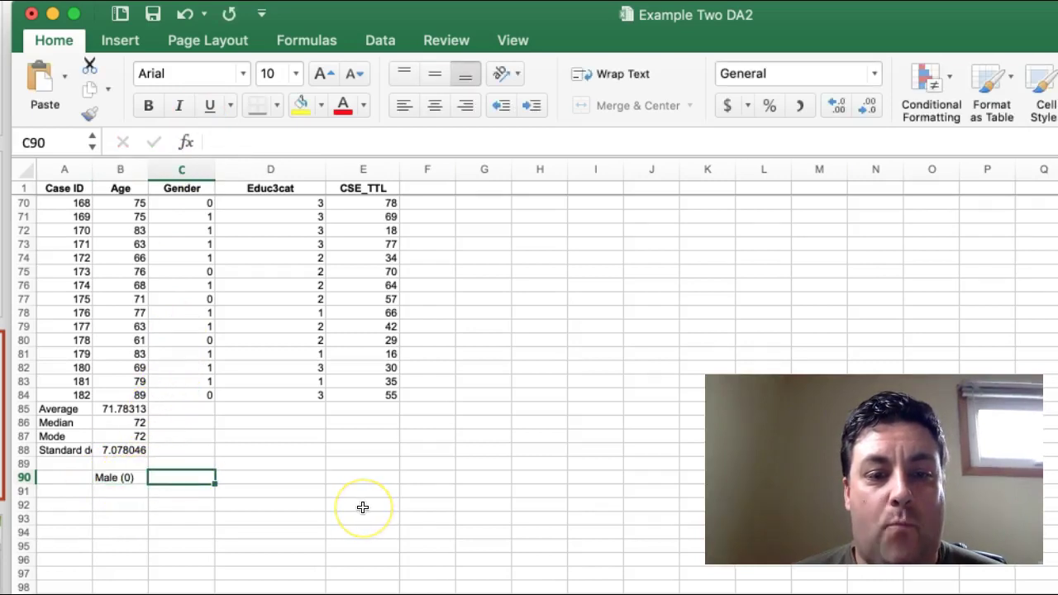
type("=")
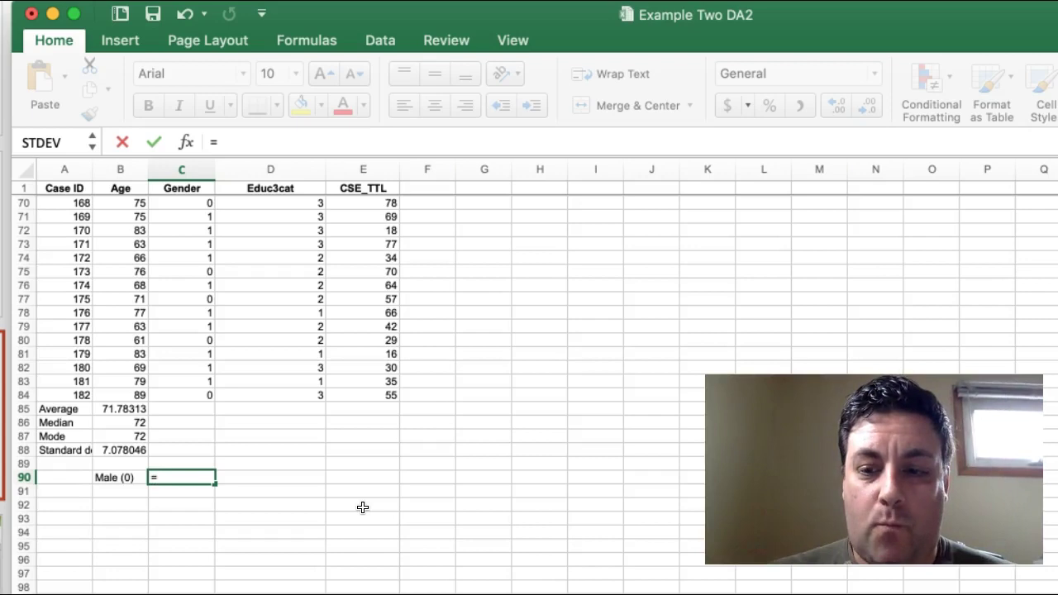
type("count")
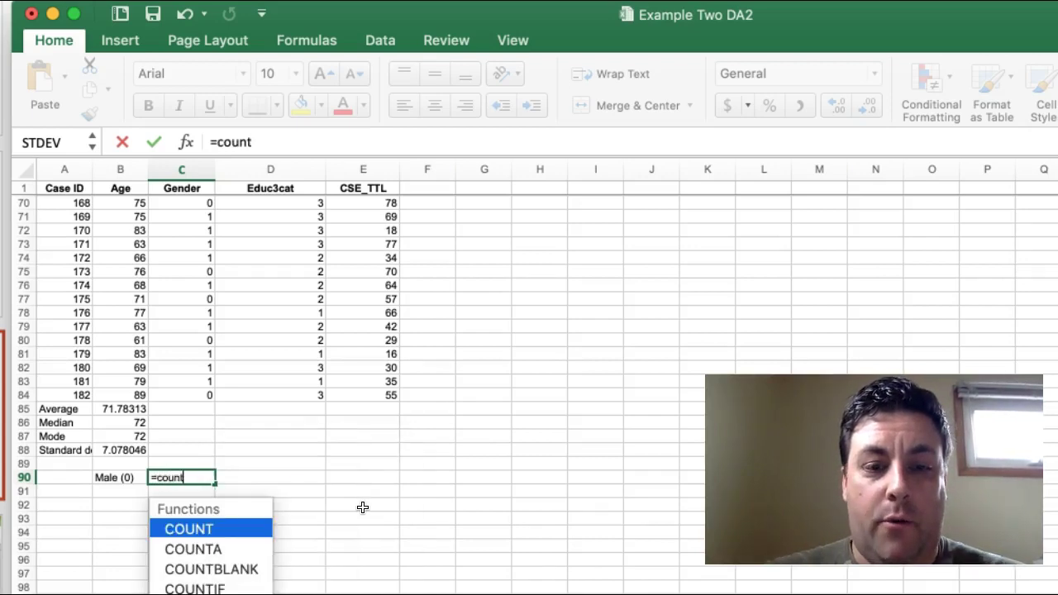
type("if")
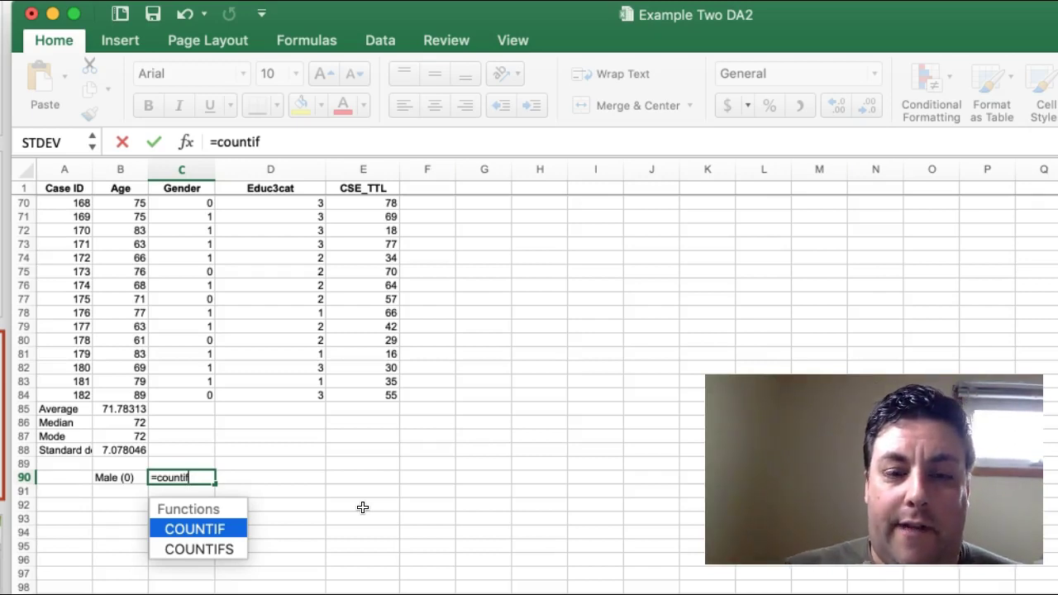
type("(")
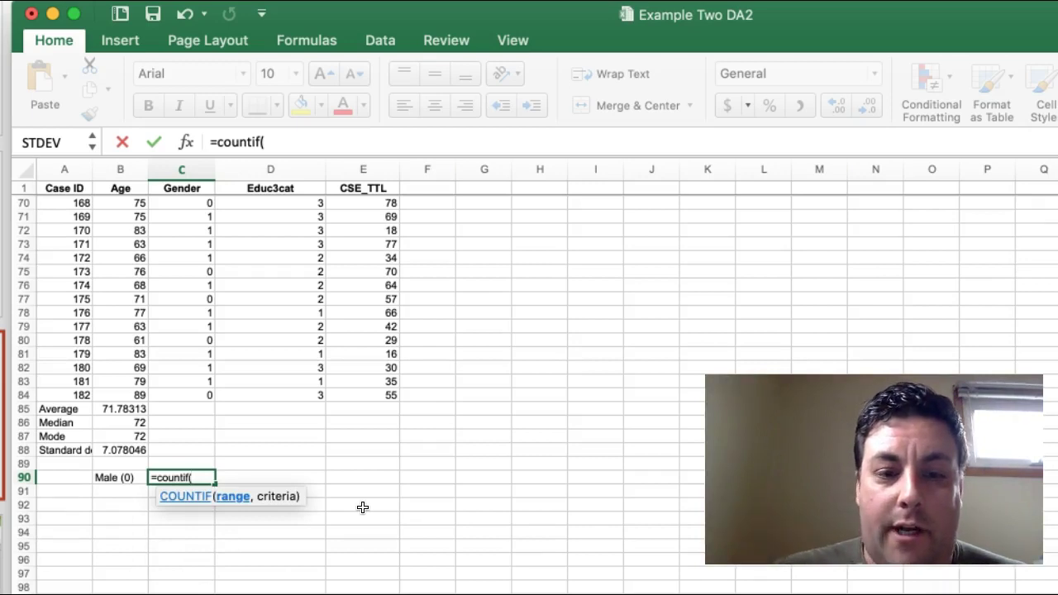
type("0")
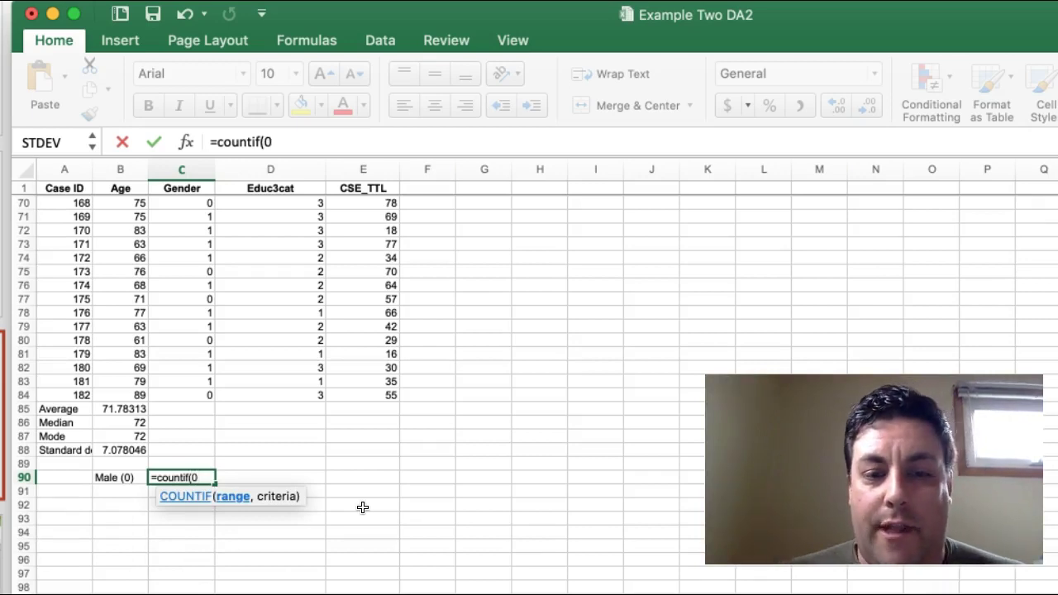
type(",")
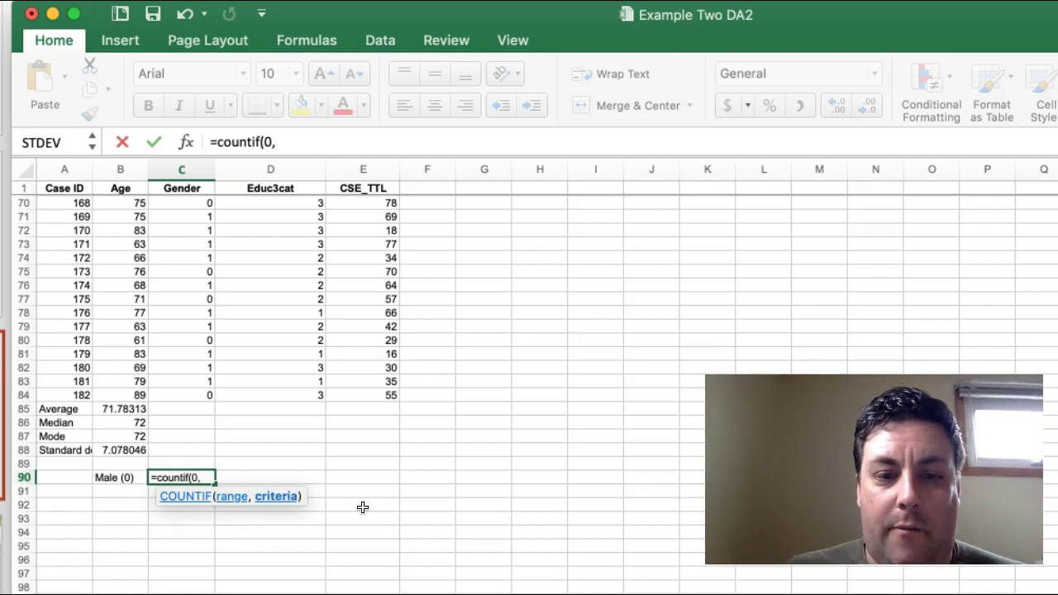
key("BackSpace")
key("BackSpace")
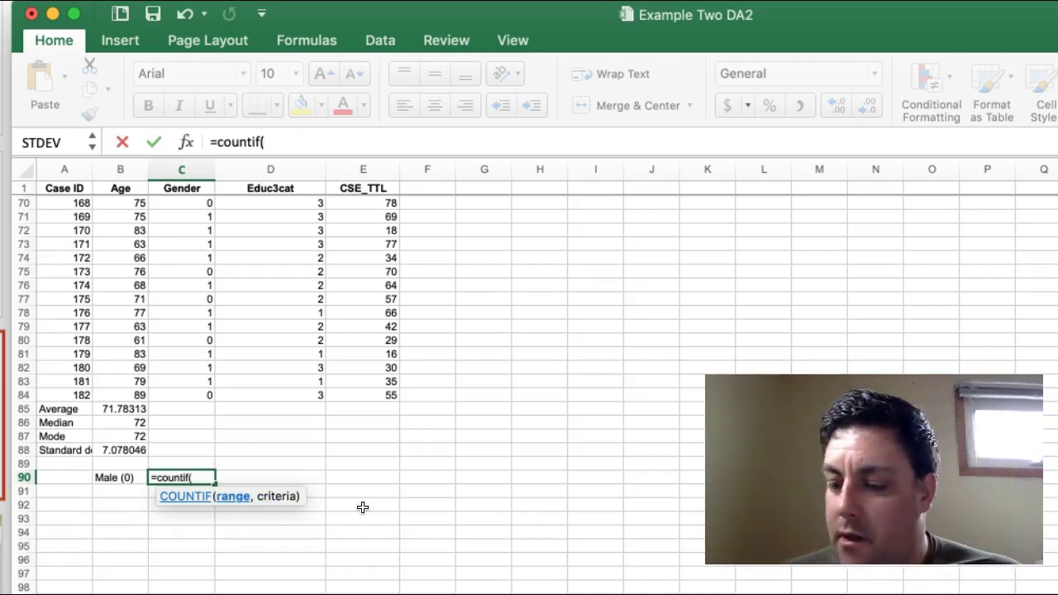
type("c2")
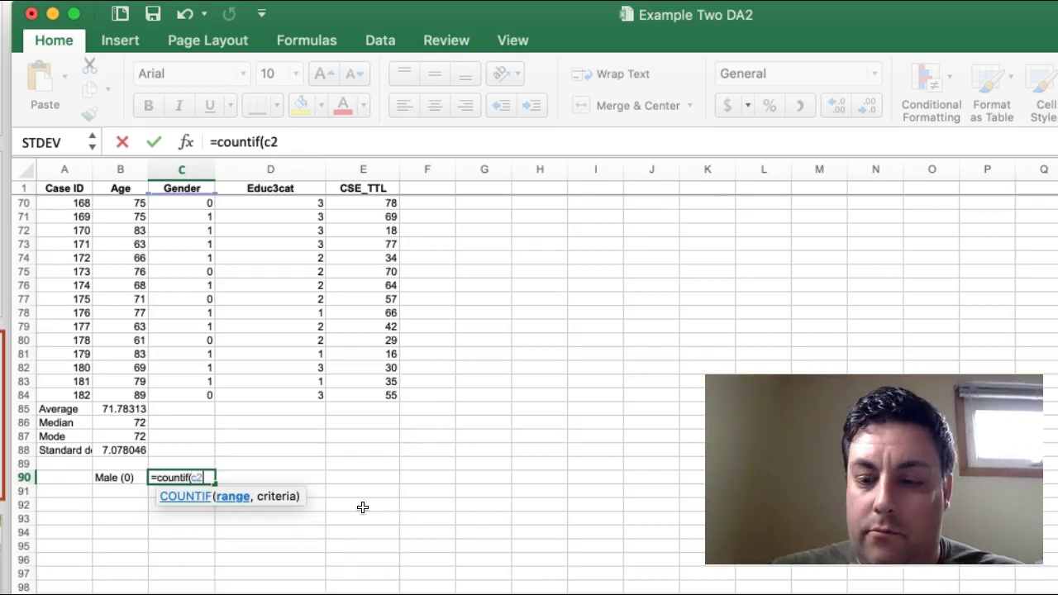
type(":c84,")
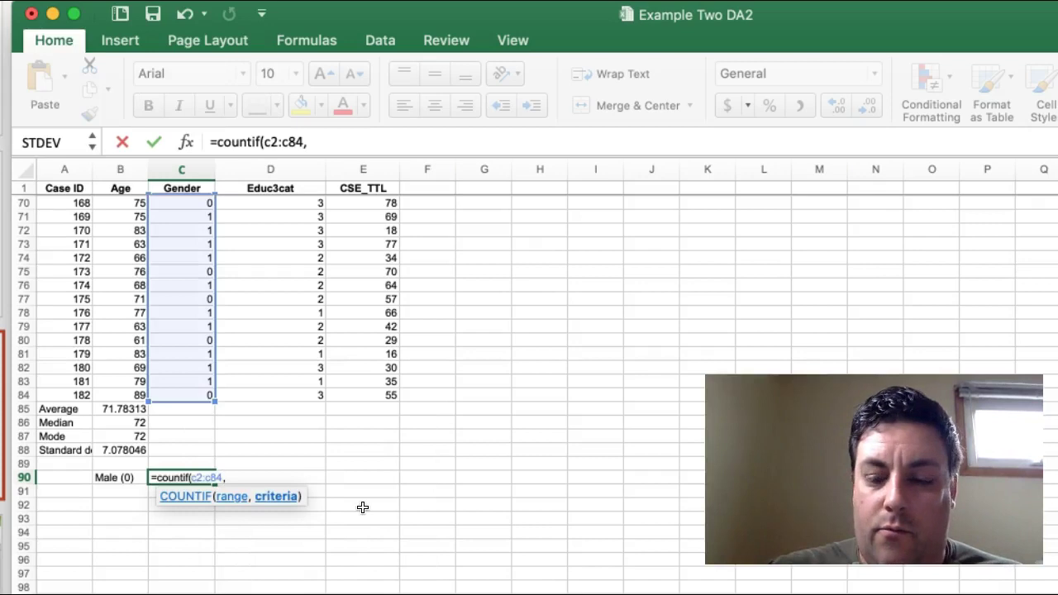
type(" 0")
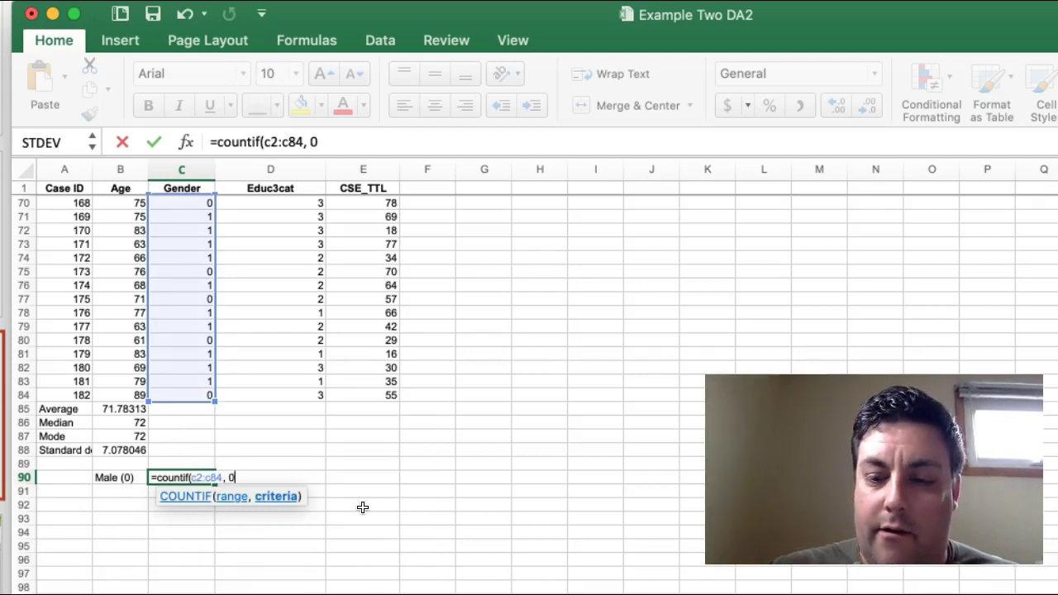
type(")")
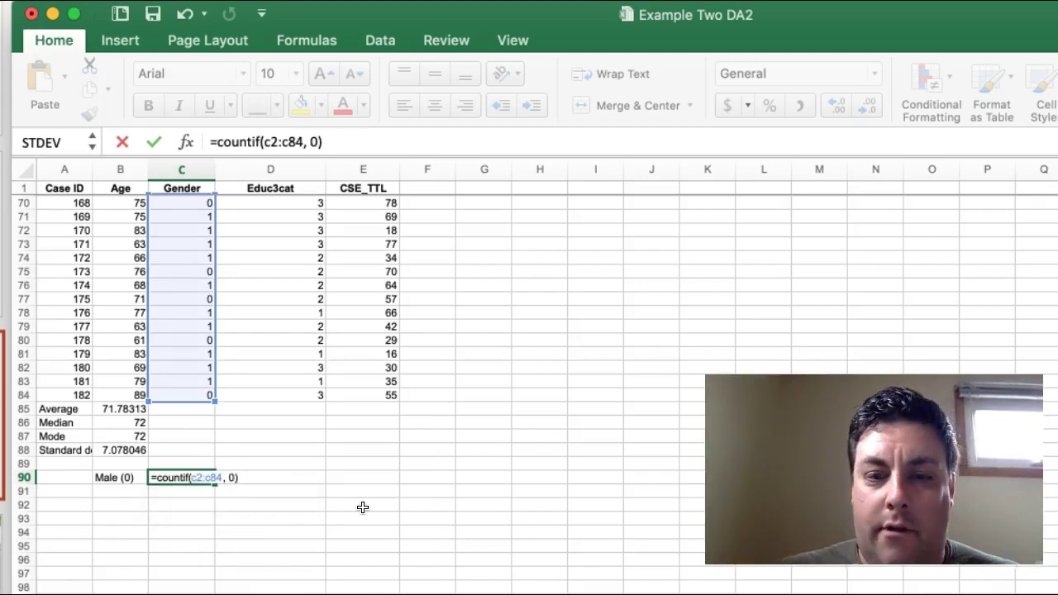
key("Return")
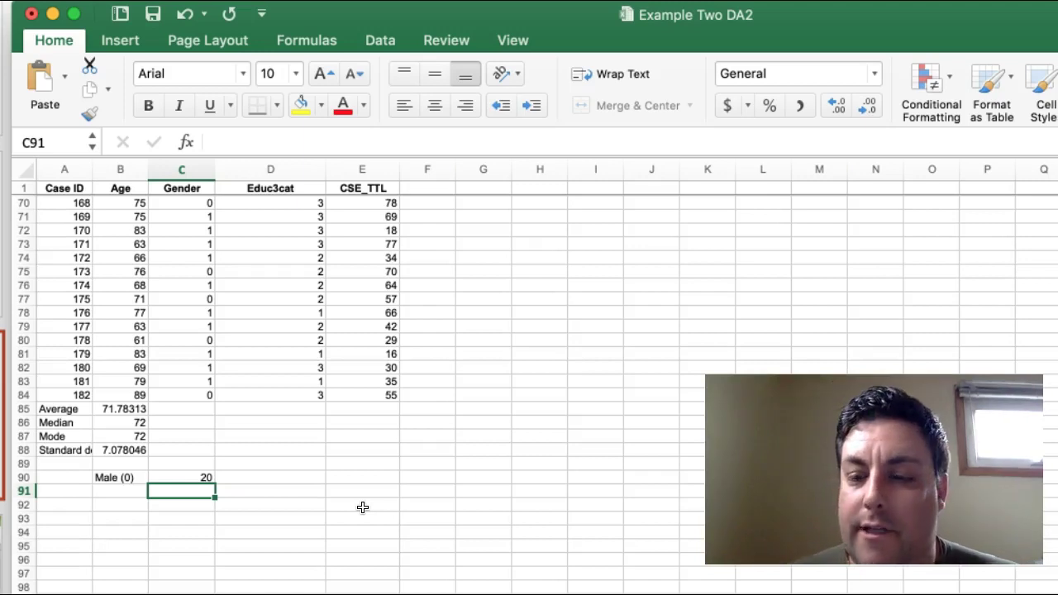
Step: Enter the label "Female (1)" in cell B91, directly below the Male label
key("Left")
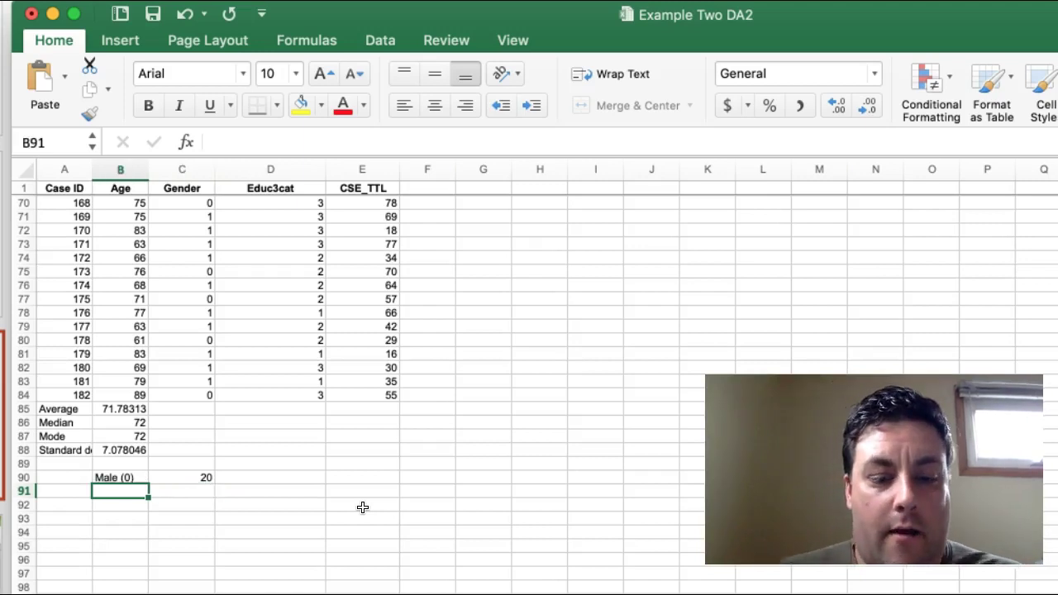
type("Femlae")
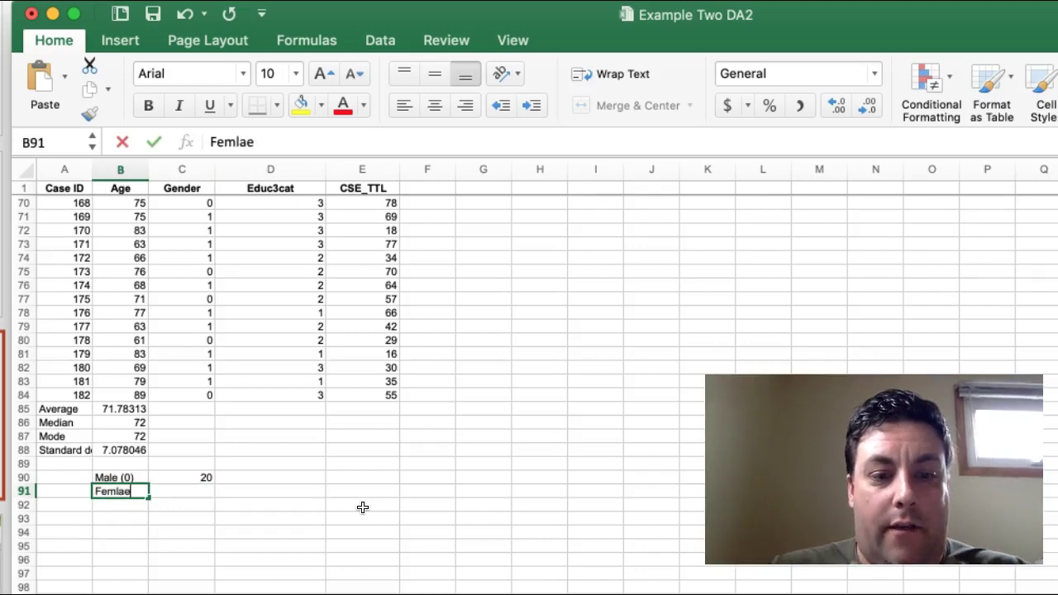
key("BackSpace")
key("BackSpace")
key("BackSpace")
type("ale")
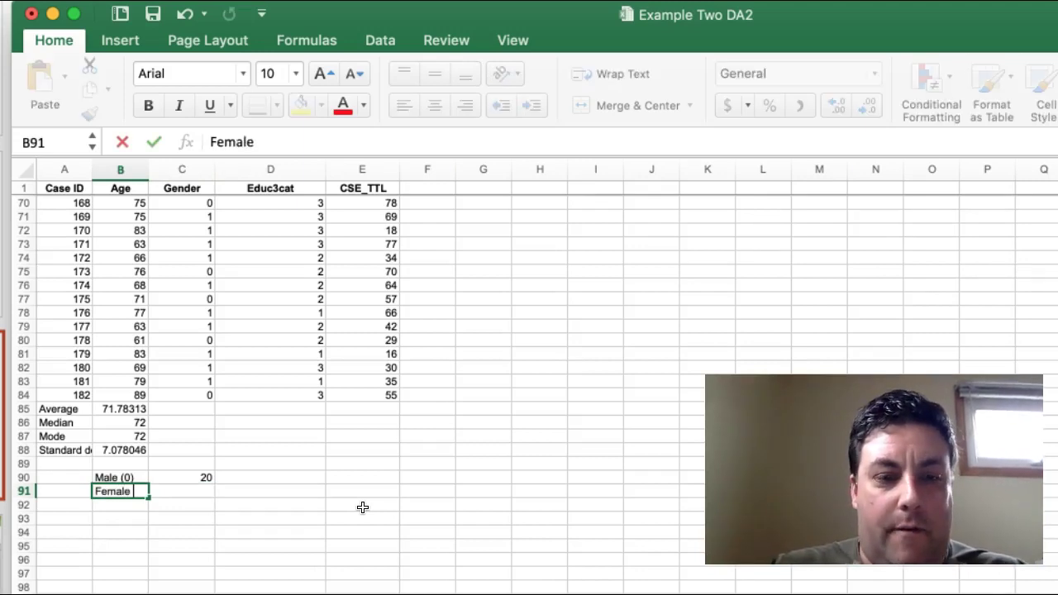
type(" (1)")
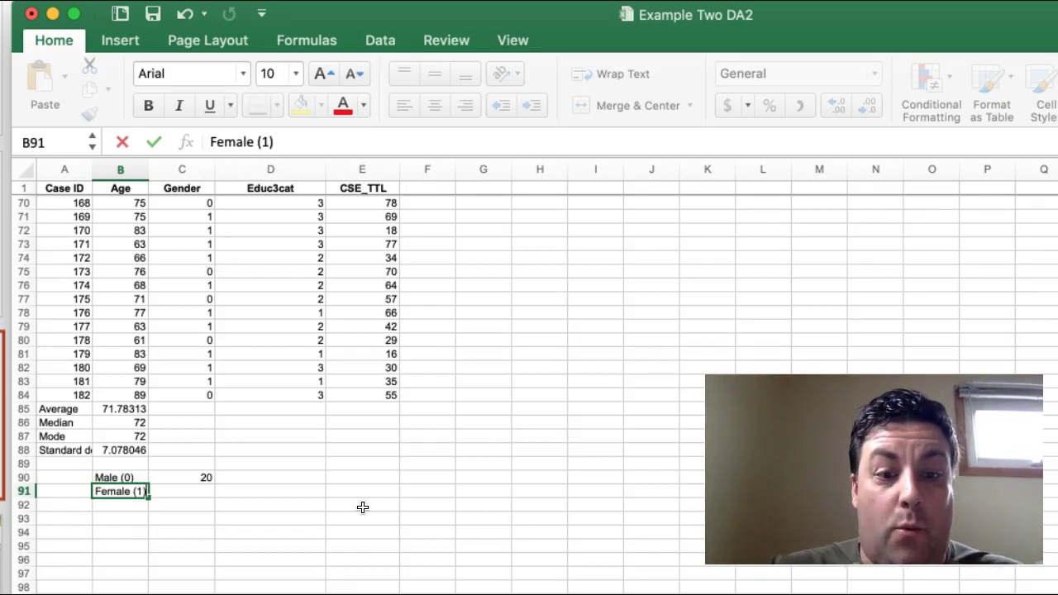
key("Tab")
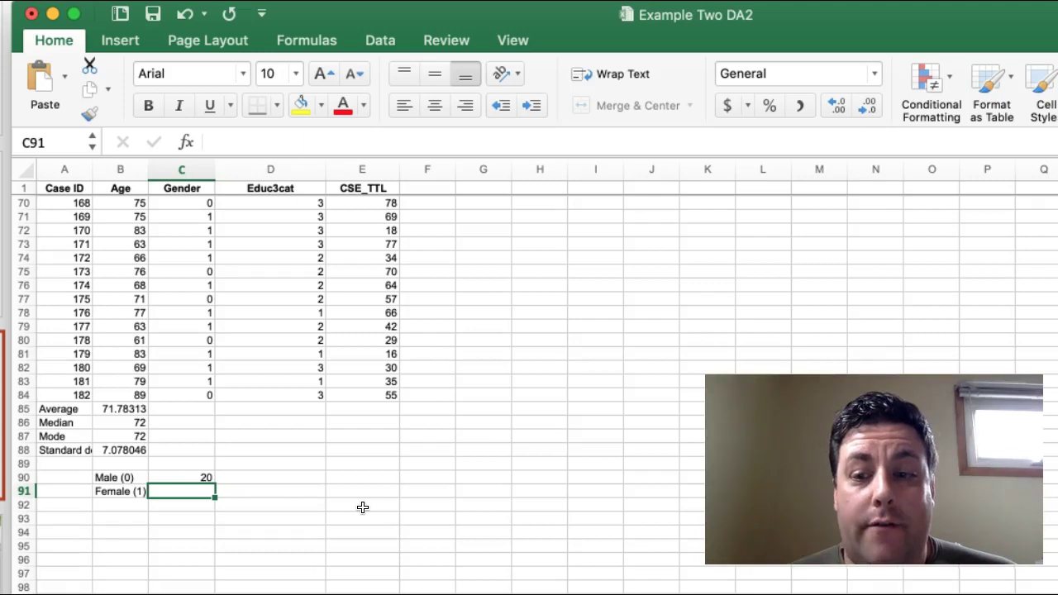
Step: Count the females in the Gender column in cell C91 with the formula =countif(c2:c84, 1)
type("=co")
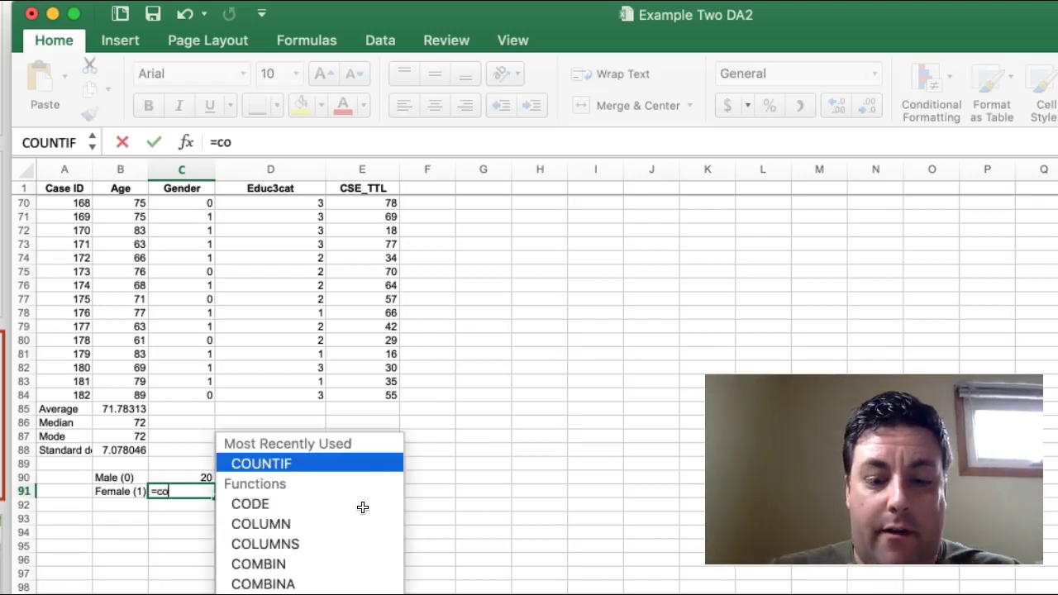
type("untif(")
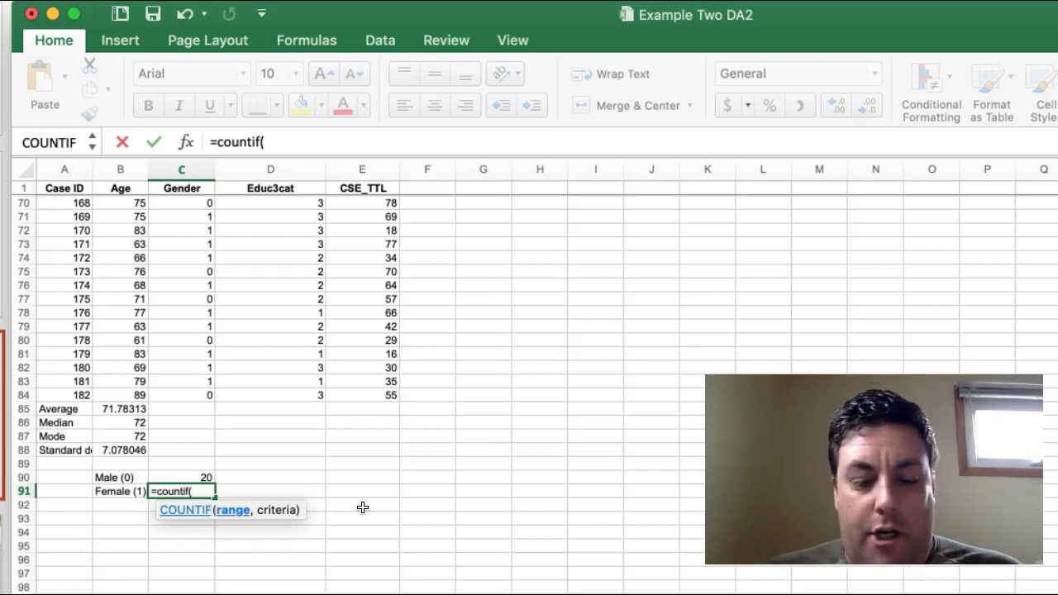
type("c2:")
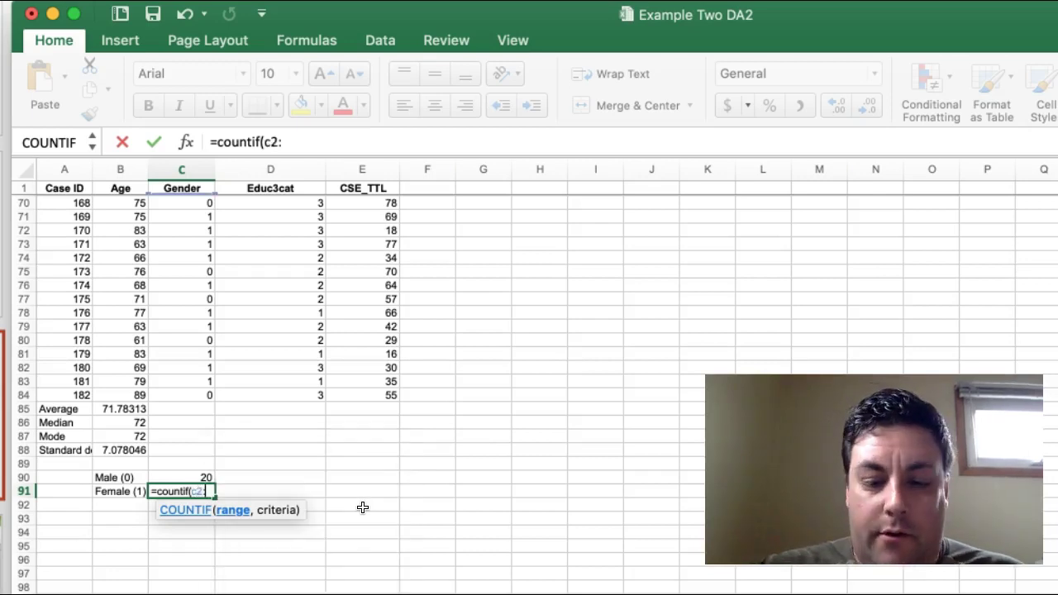
type("c84,")
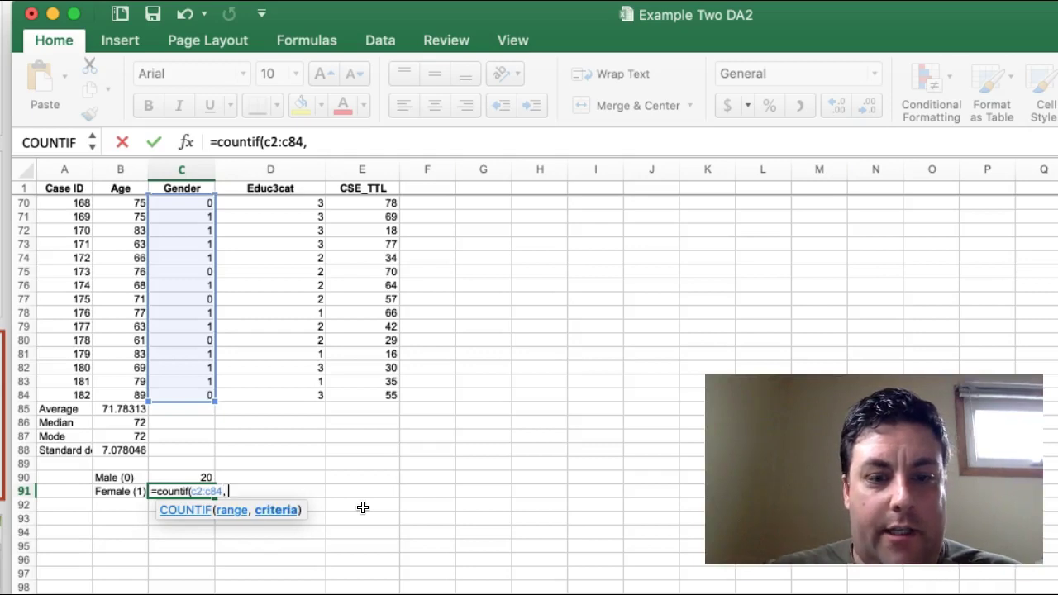
type(" 1)")
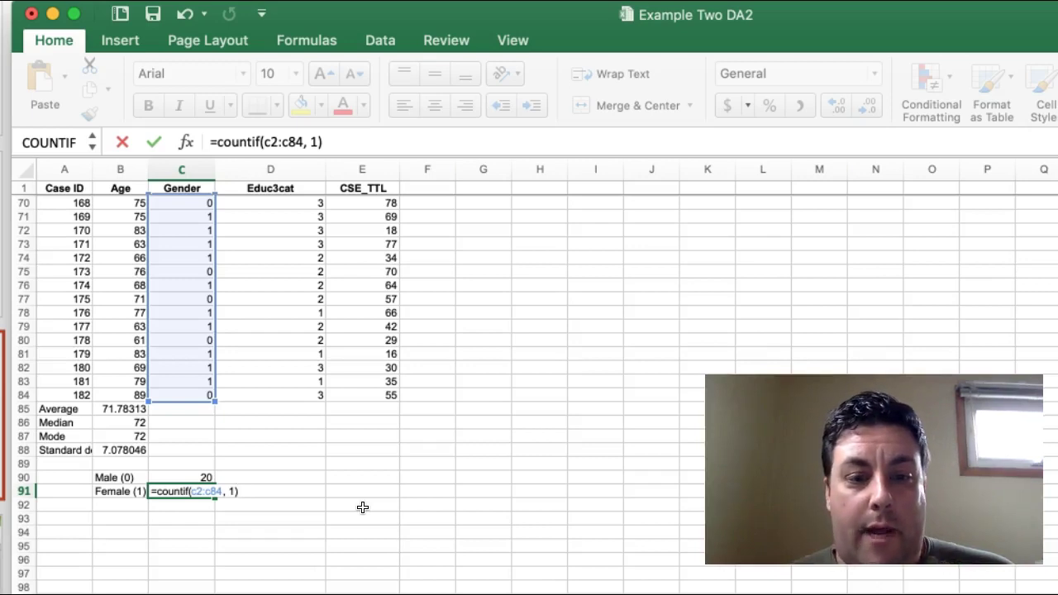
key("Return")
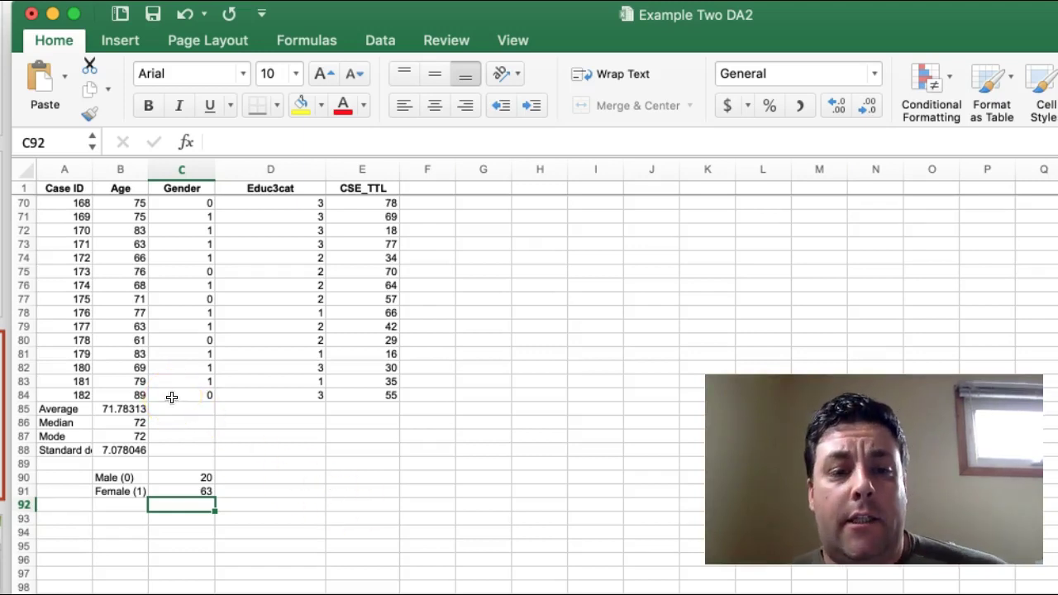
Step: Add up the male and female counts in cell C92 with the formula =sum(c90:c91)
scroll(171, 397, "up", 18)
scroll(171, 398, "up", 4)
scroll(171, 397, "down", 20)
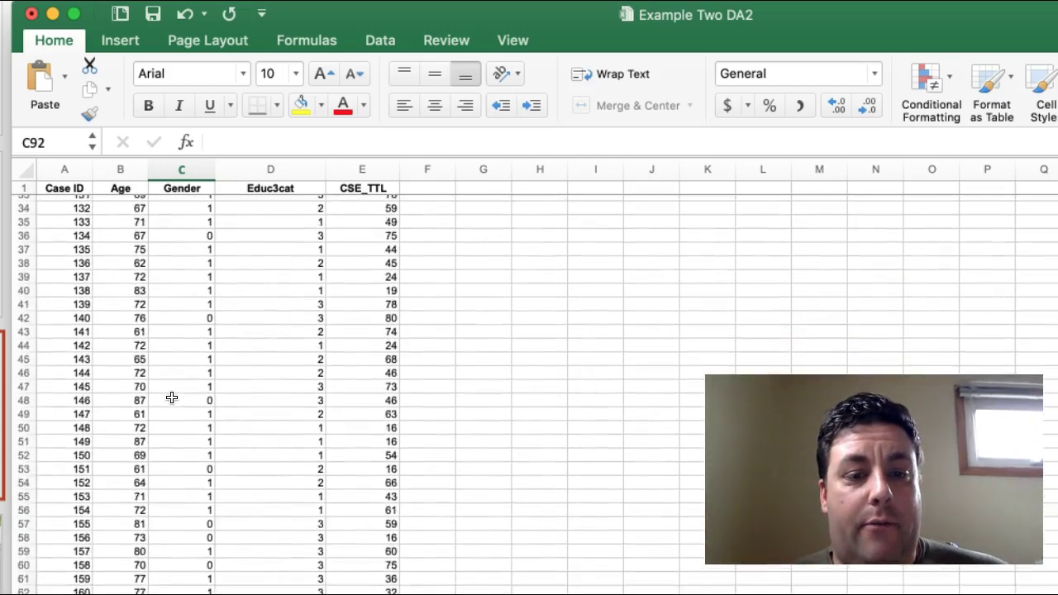
scroll(171, 398, "down", 2)
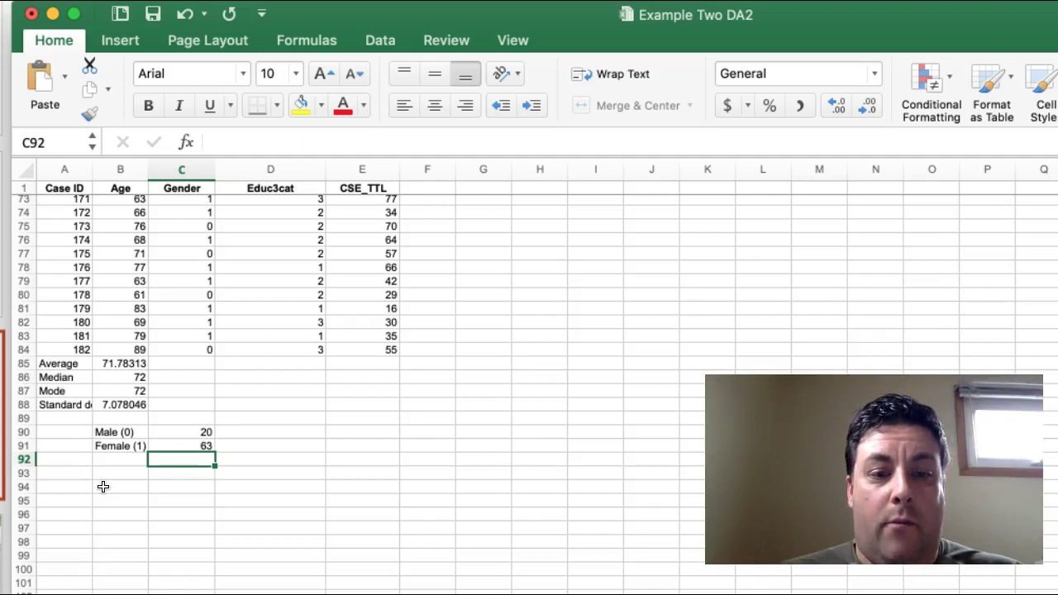
type("=sum(")
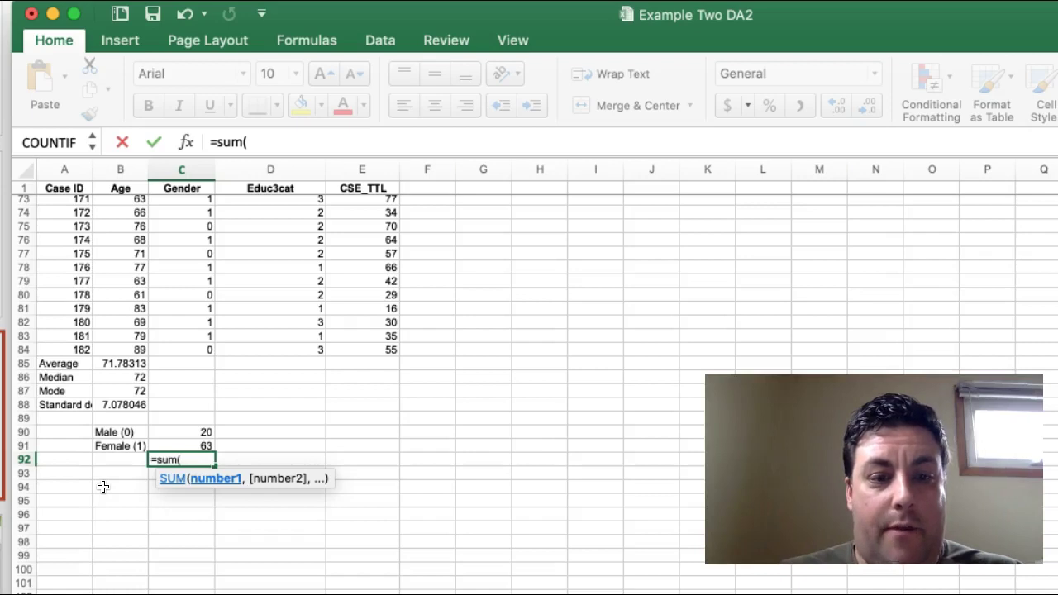
type("c90")
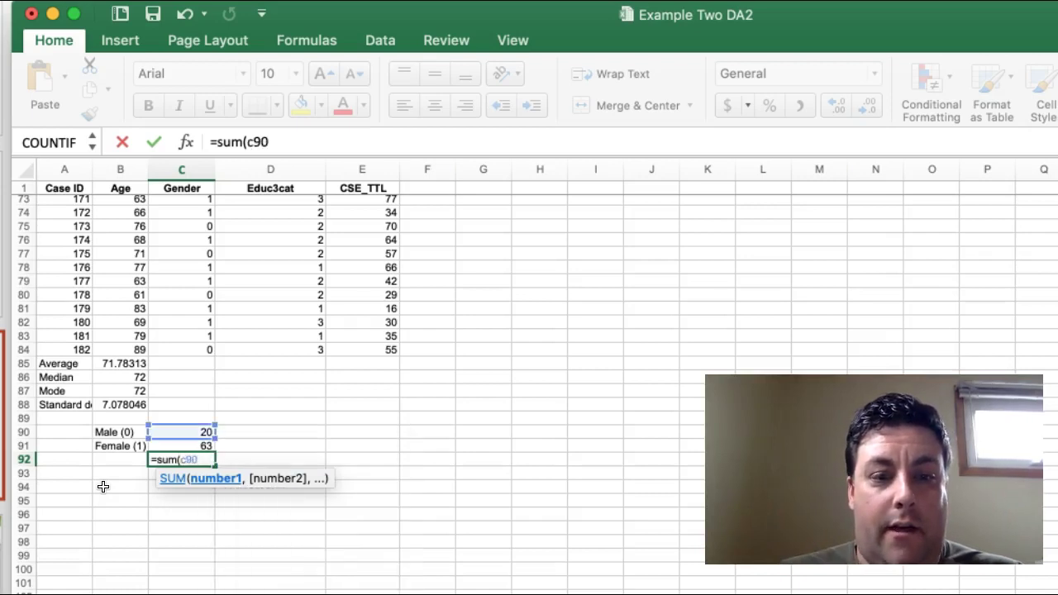
type(":c")
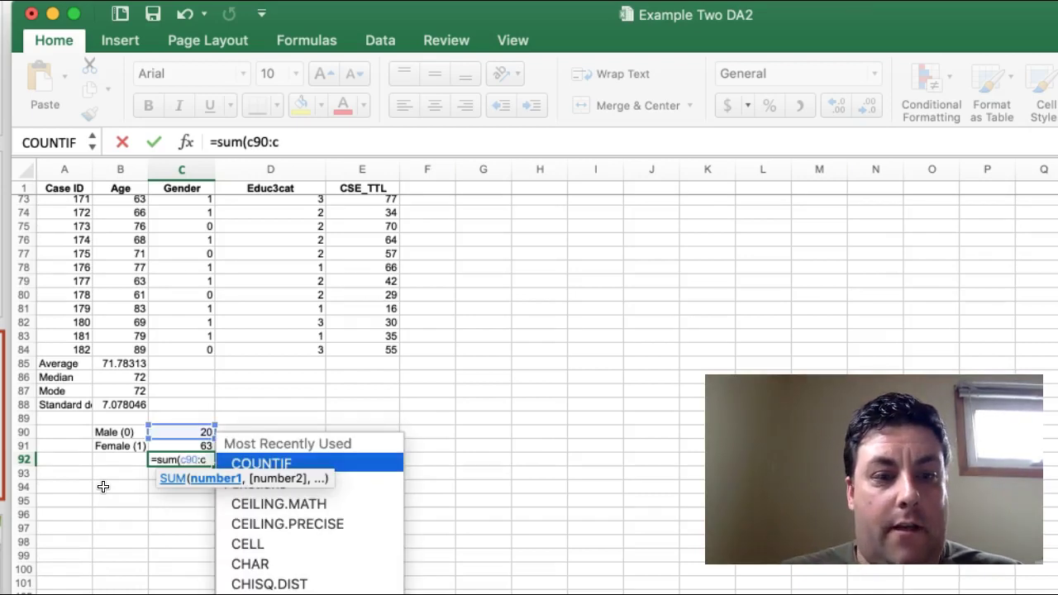
type("91)")
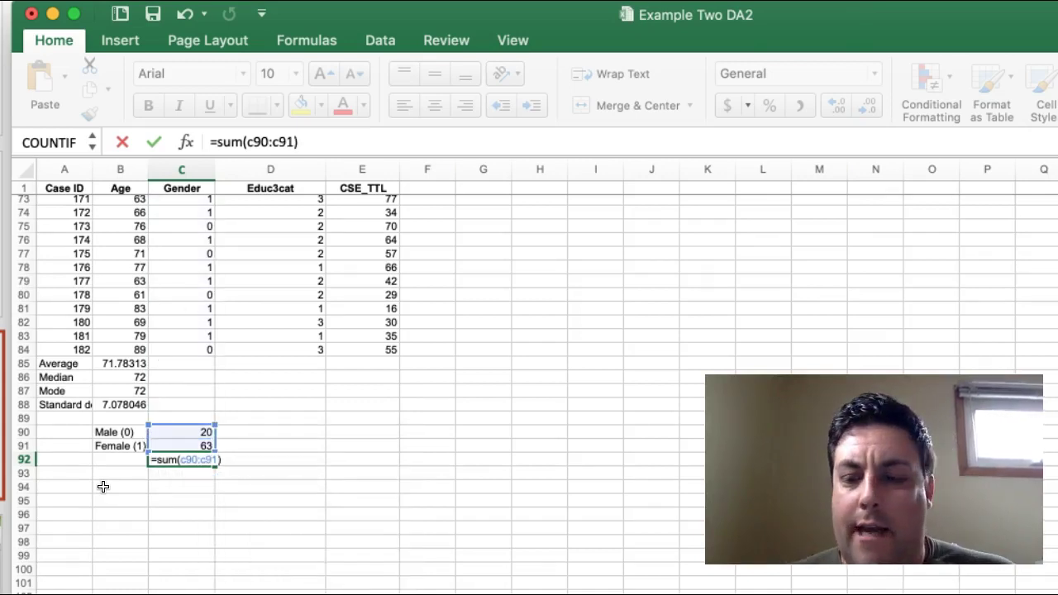
key("Return")
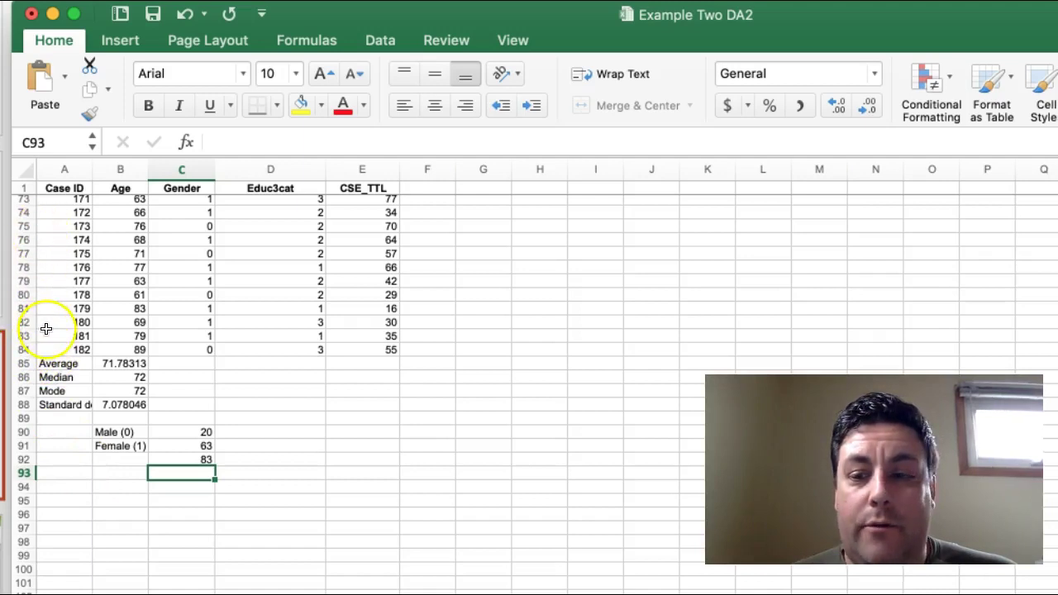
Step: Delete the total of the gender counts from cell C92
left_click(179, 460)
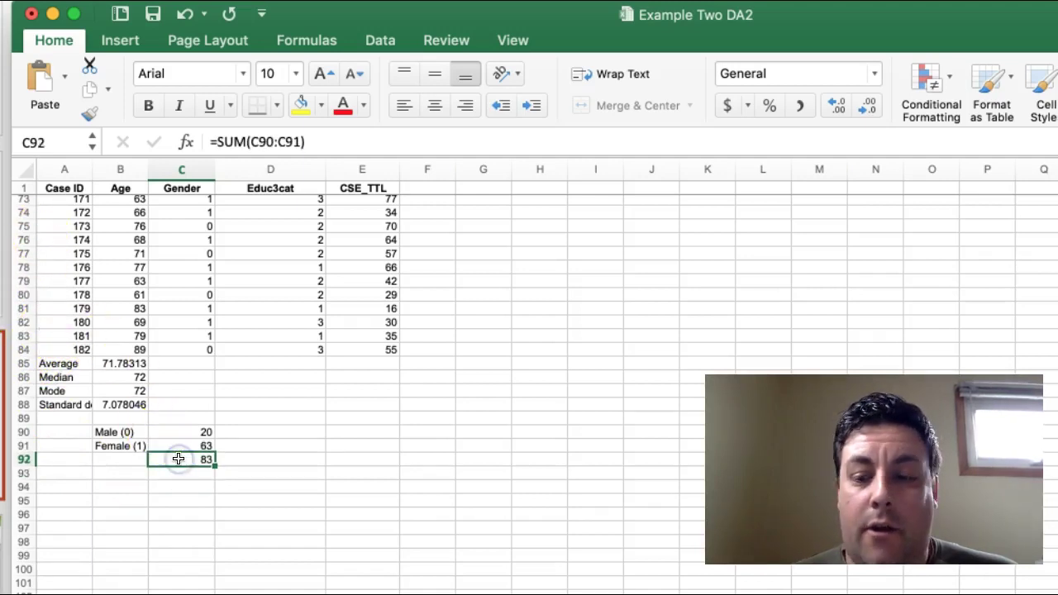
key("Delete")
left_click(181, 503)
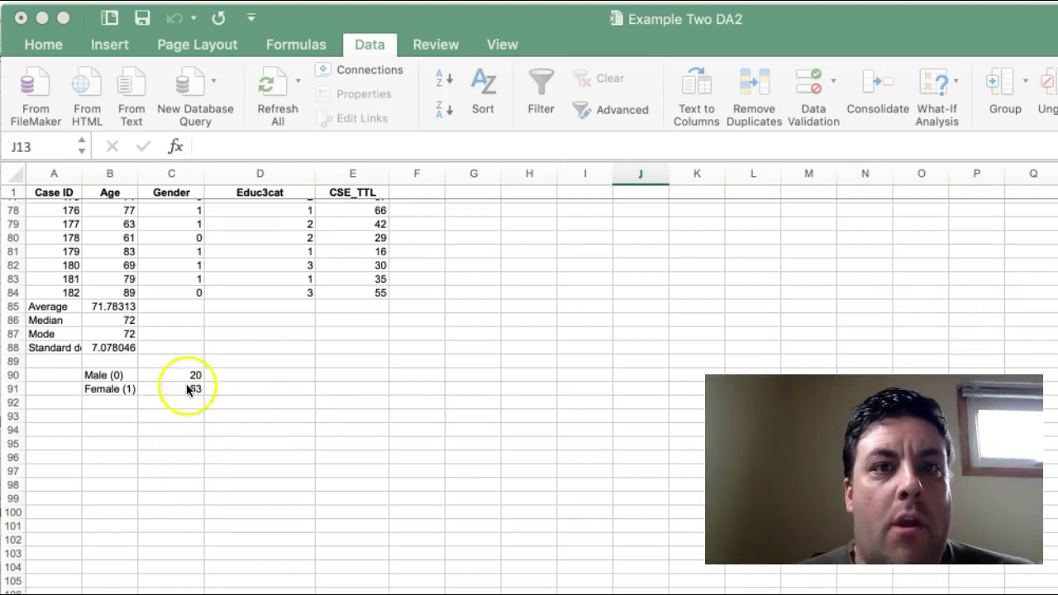
Step: Check the Educ3cat value labels in the Example #2, Data Analysis Assignment #2 document and return to the Example Two DA2 worksheet
scroll(251, 371, "up", 9)
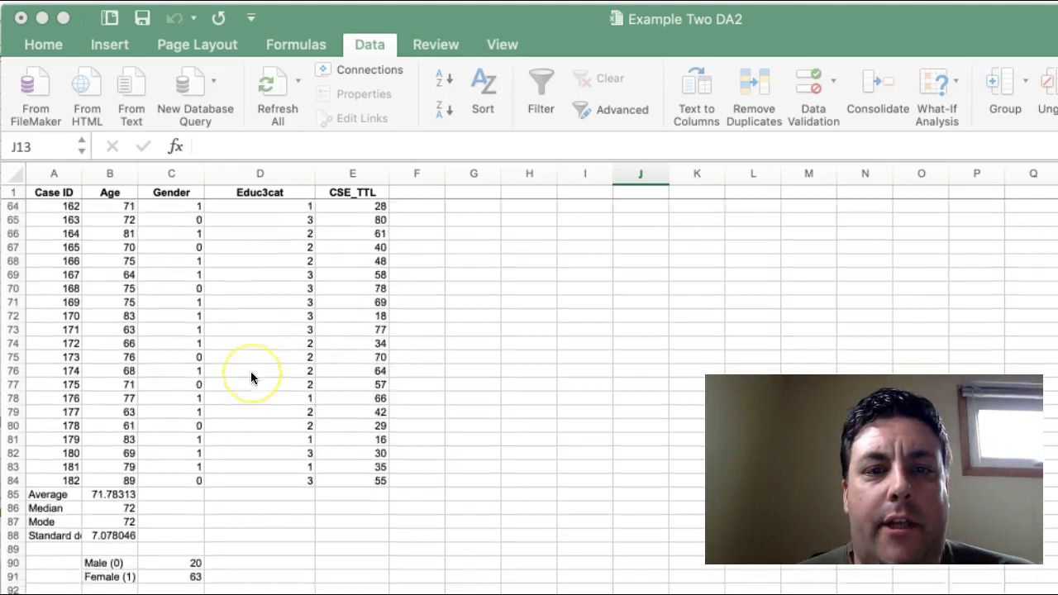
left_click(501, 32)
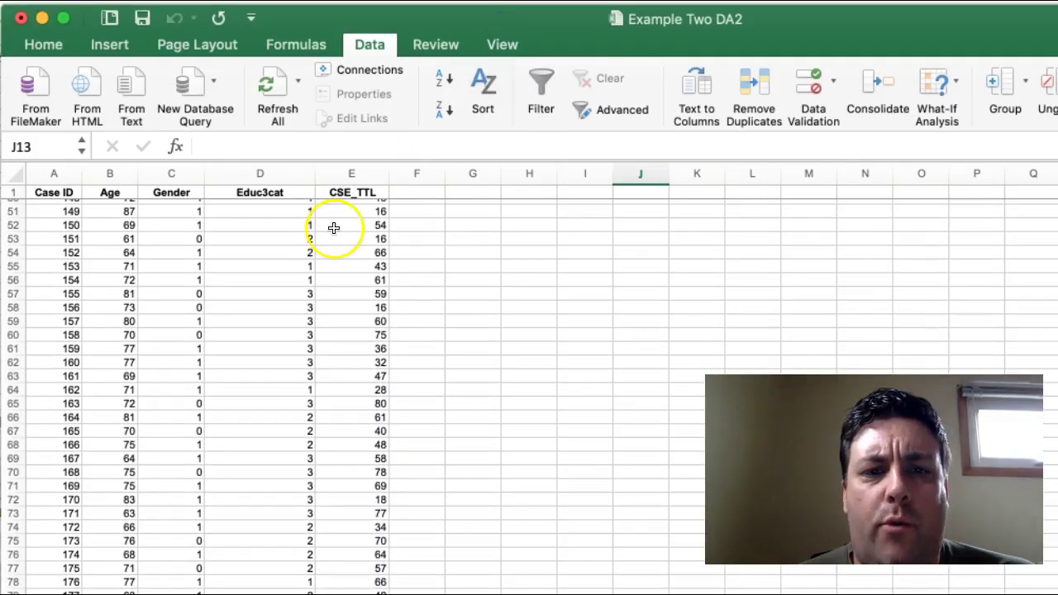
scroll(221, 355, "up", 17)
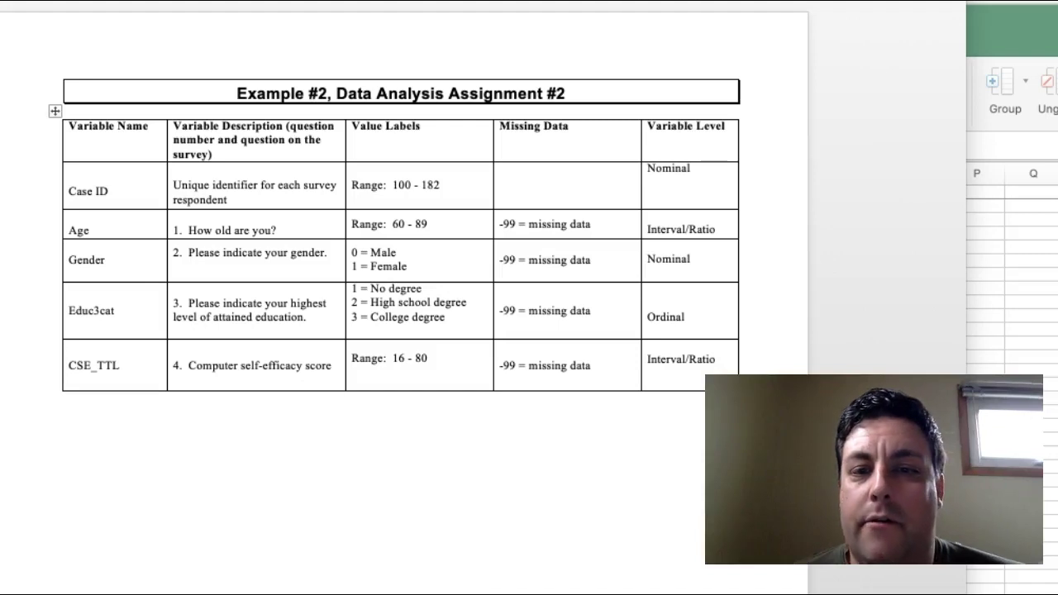
left_click(977, 272)
scroll(291, 246, "down", 5)
scroll(291, 246, "down", 20)
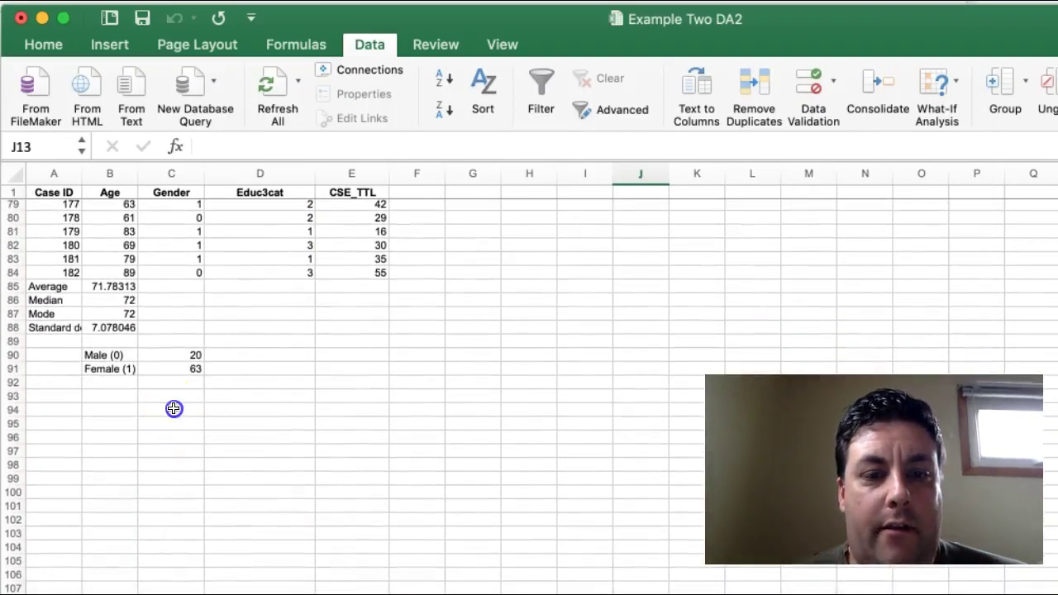
Step: Examine the Educ3cat column from its first entry in D2 down to its last data row
left_click(172, 408)
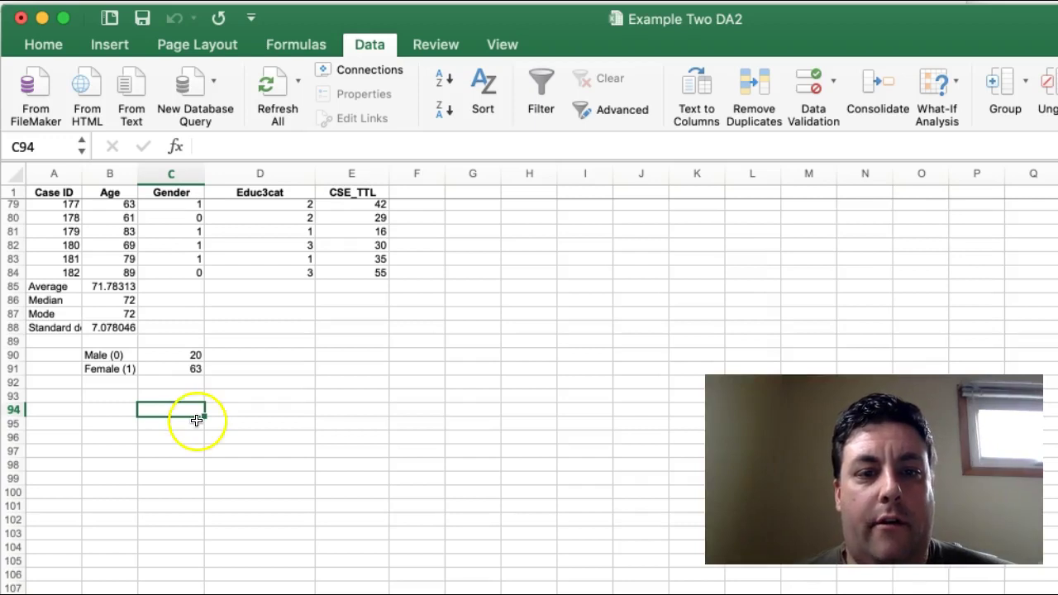
scroll(225, 410, "up", 17)
scroll(225, 410, "up", 8)
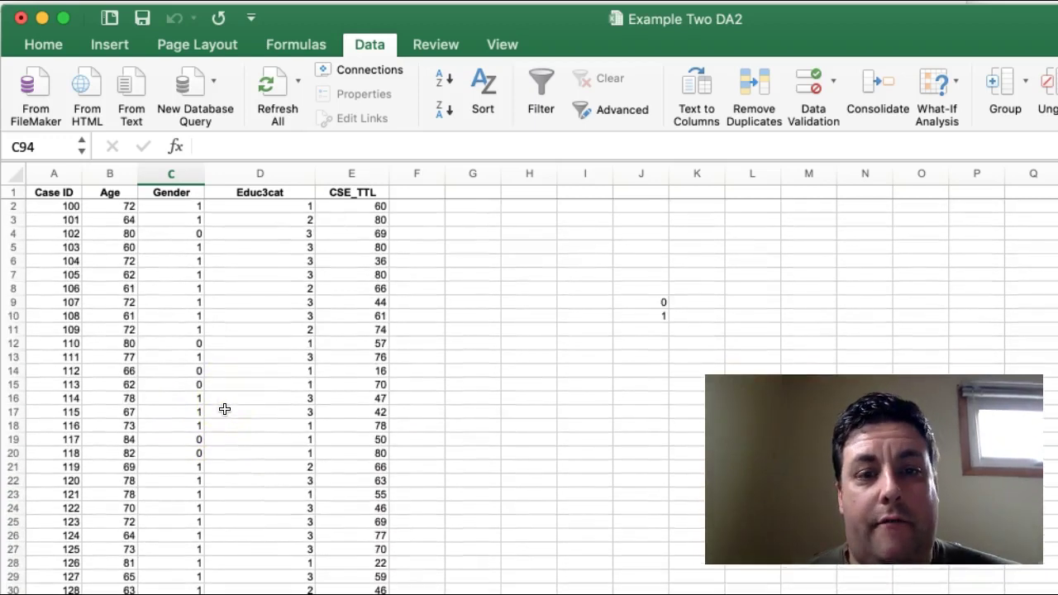
left_click(261, 205)
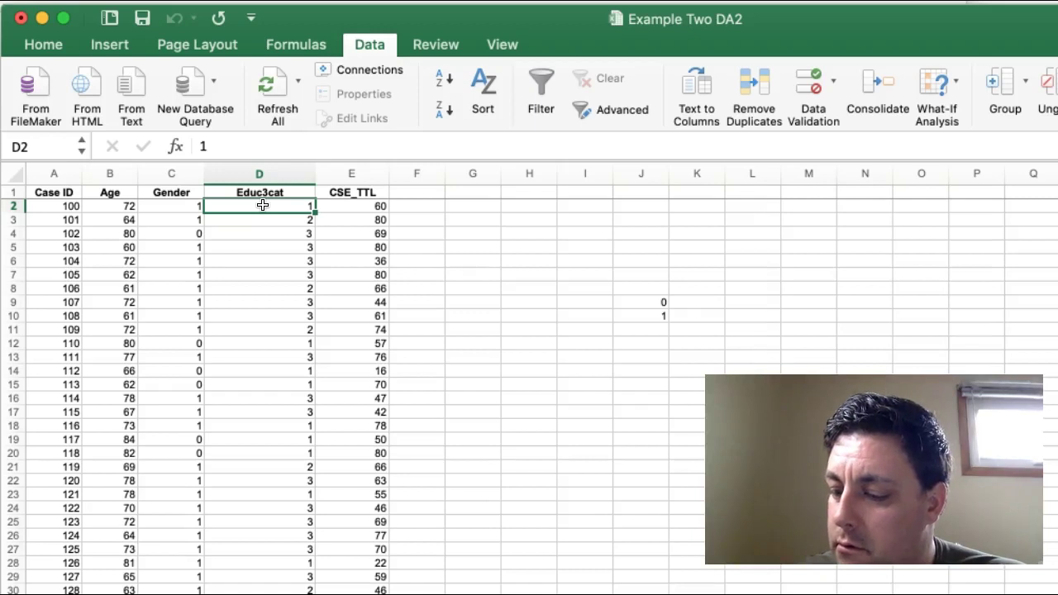
scroll(262, 205, "down", 20)
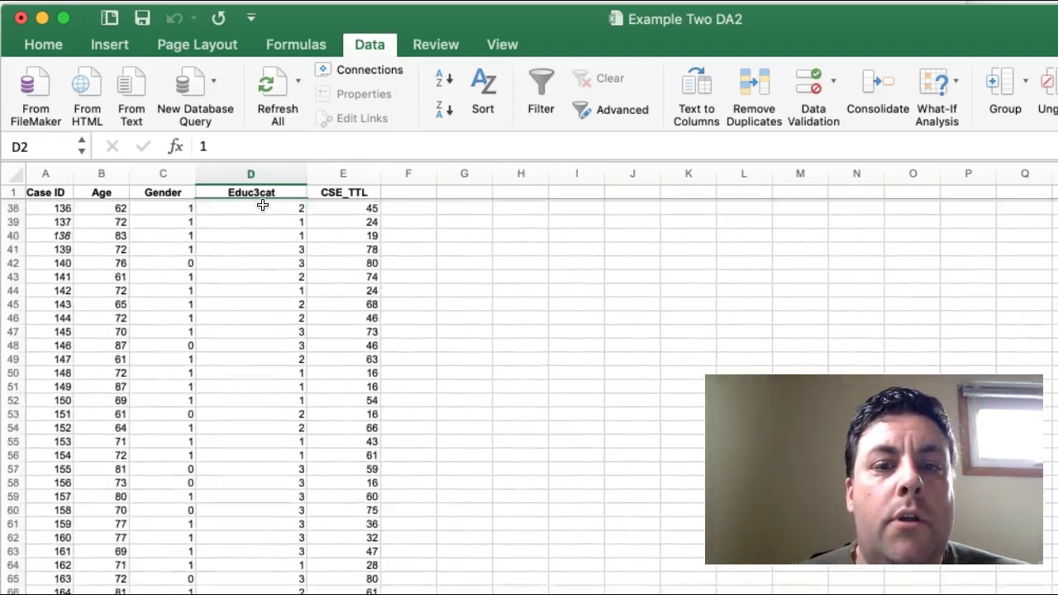
scroll(262, 205, "up", 5)
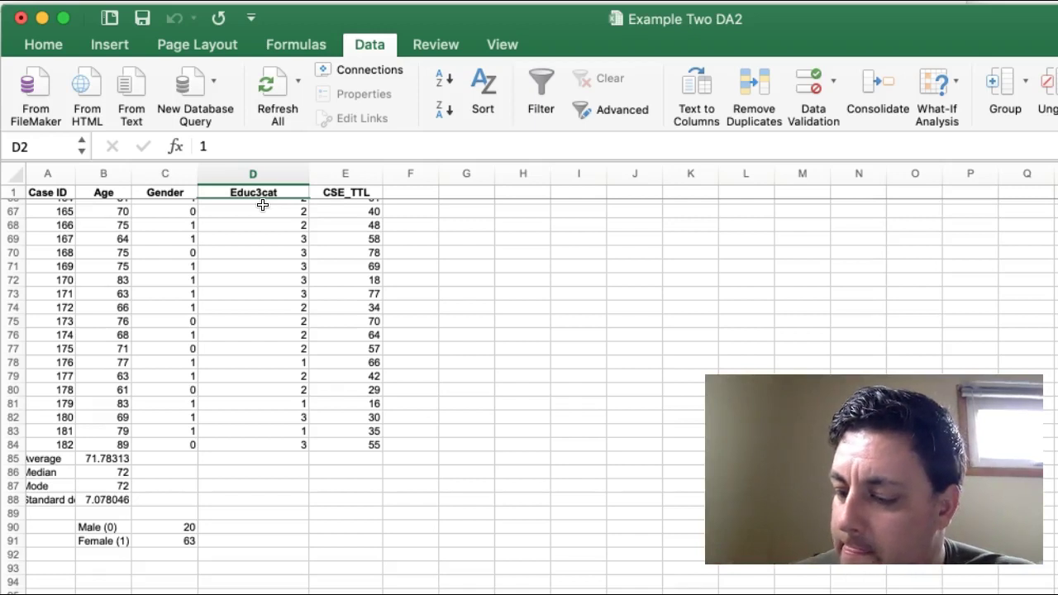
scroll(262, 205, "down", 3)
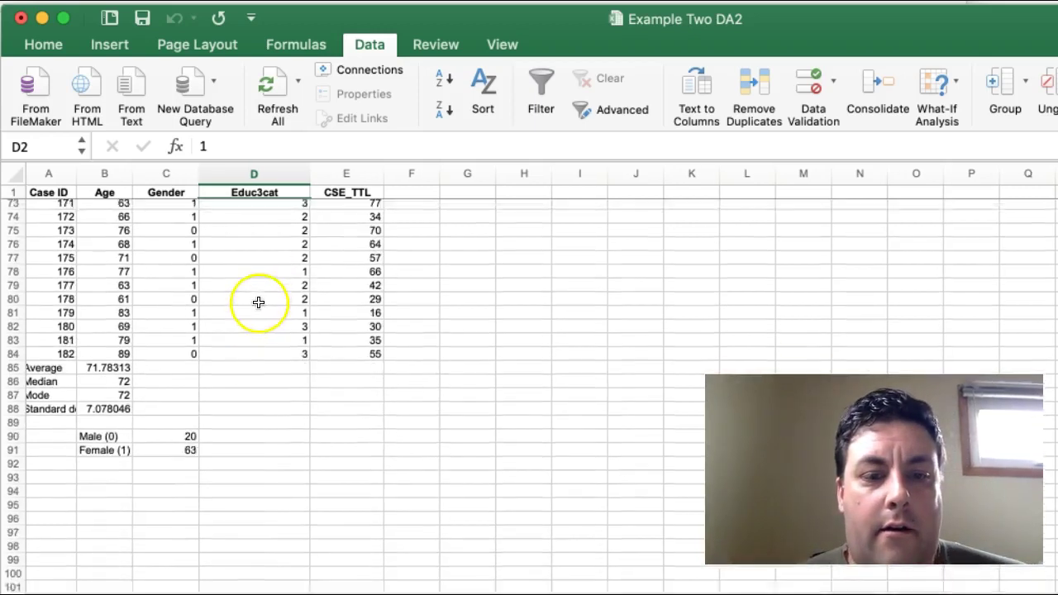
Step: Enter the label "No degree (1)" in cell C94, below the gender counts
left_click(151, 476)
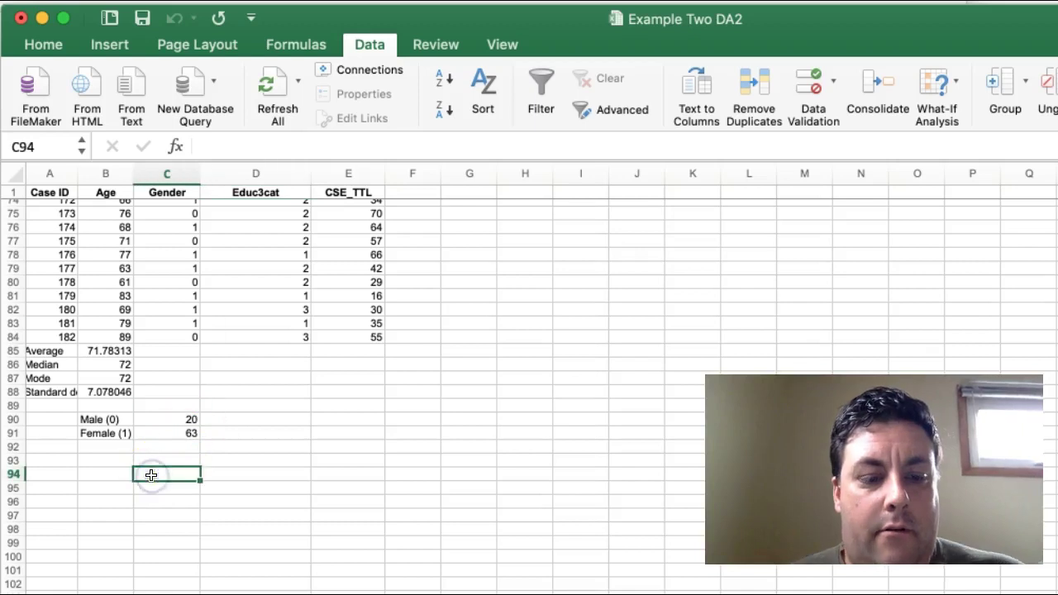
type("No d")
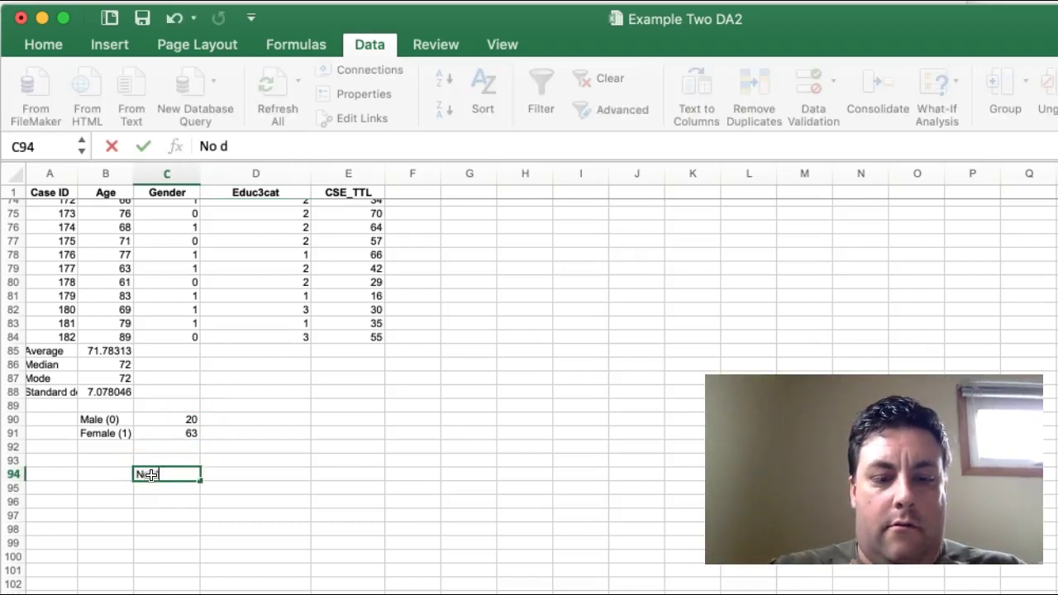
type("egree")
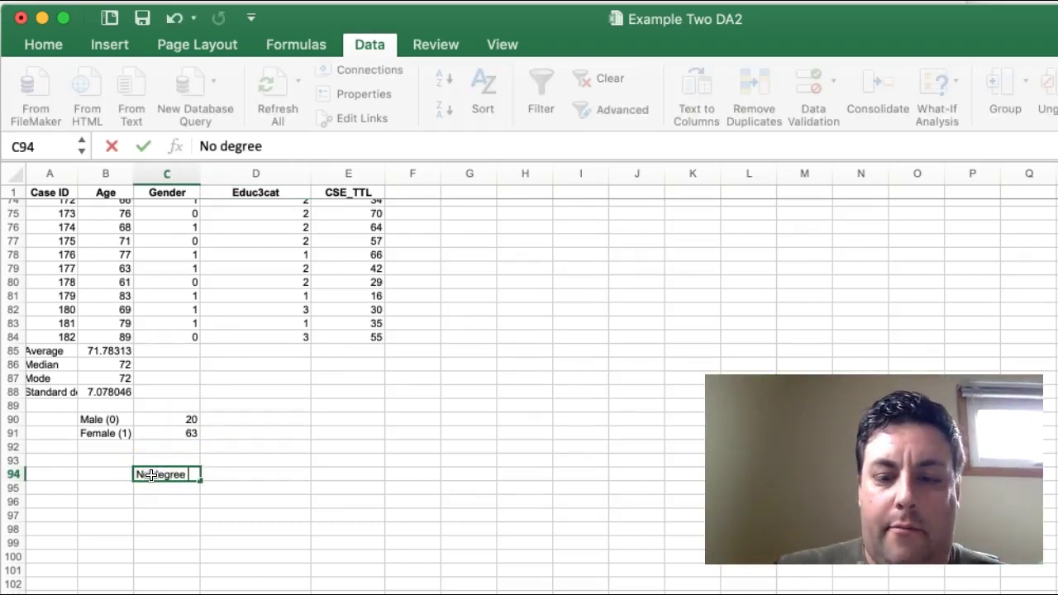
type(" (1)")
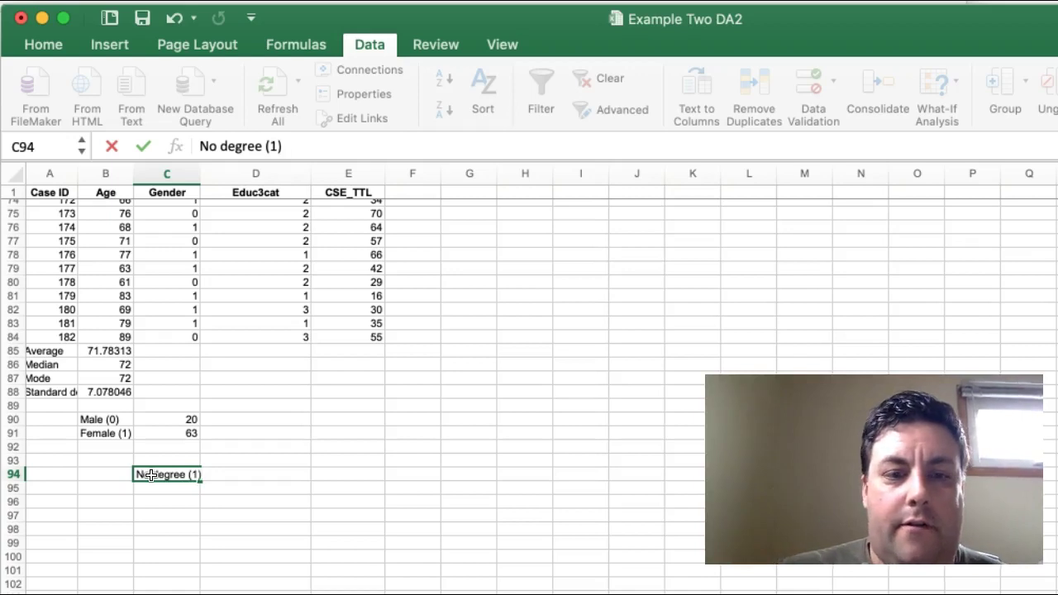
key("Return")
Step: Enter the label "HS Degree (2)" in cell C95, directly below the no-degree label
type("HS ")
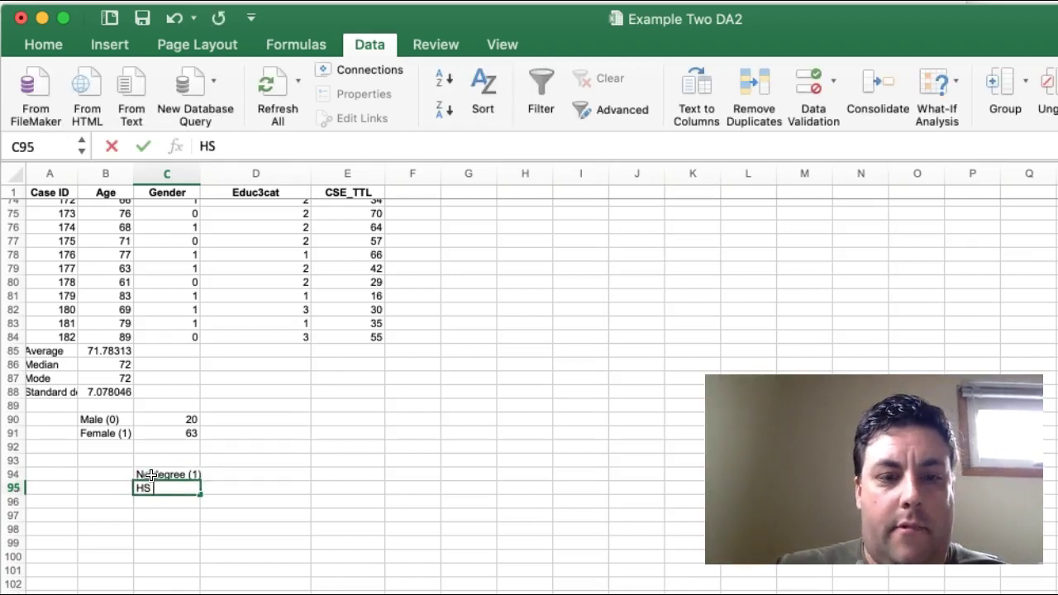
type("Degree (")
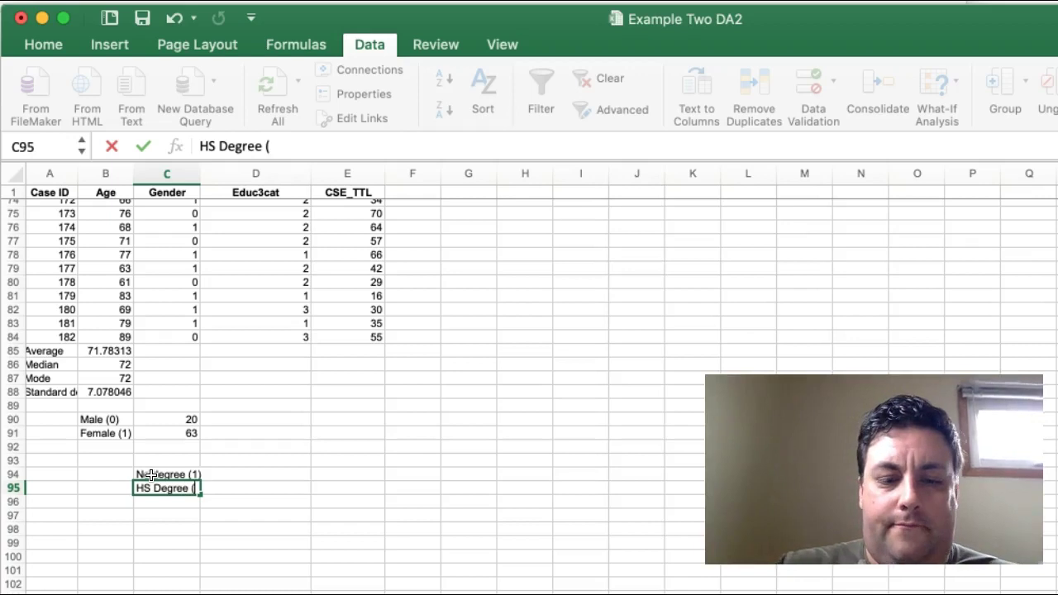
type("2)")
key("Return")
Step: Enter the label "College degree(3)" in cell C96 as the third education category
type("C")
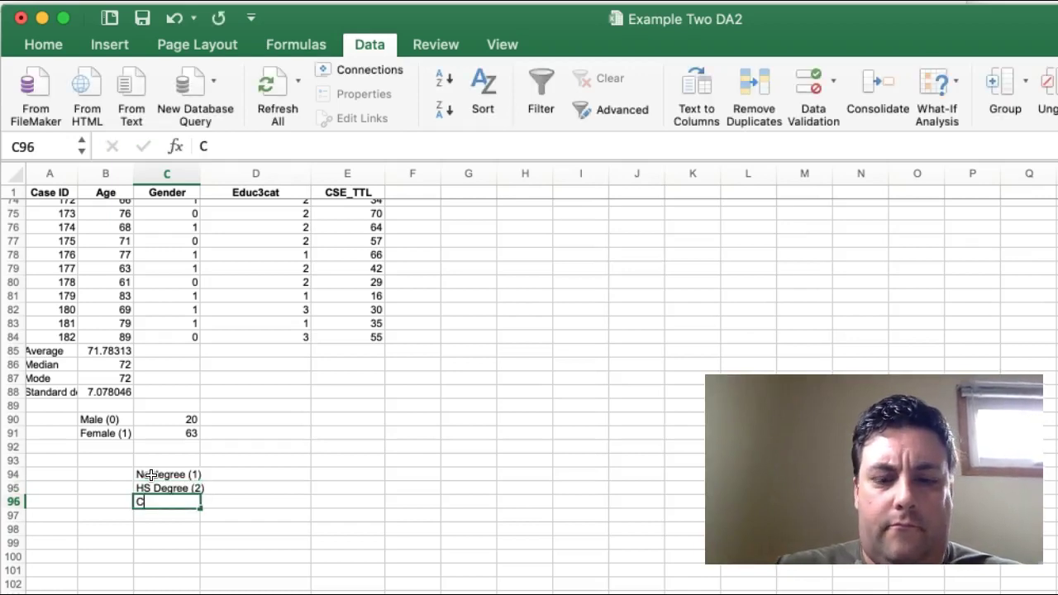
type("ollege degr")
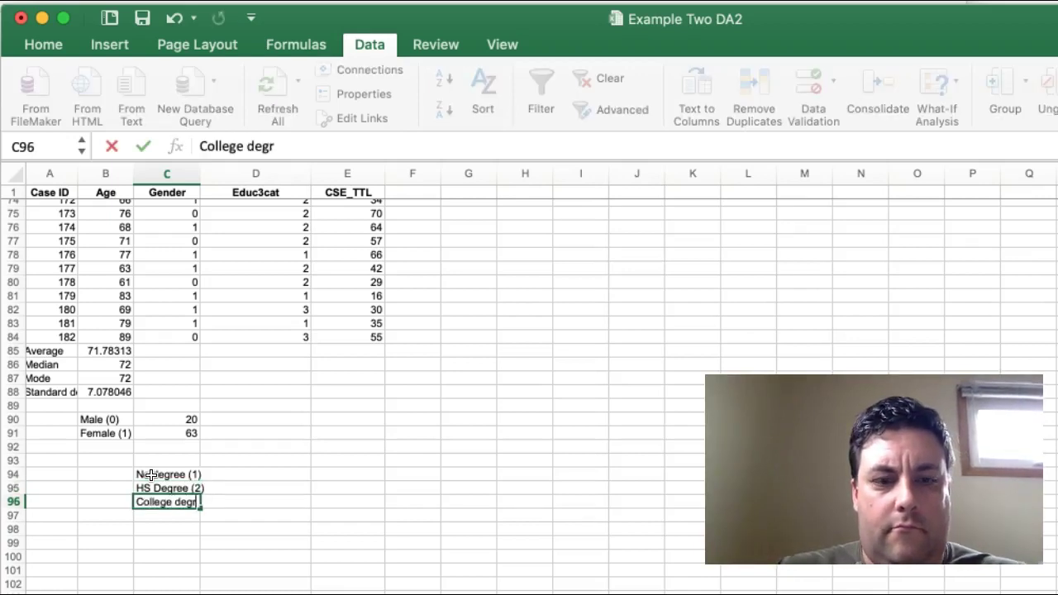
type("ee(3)")
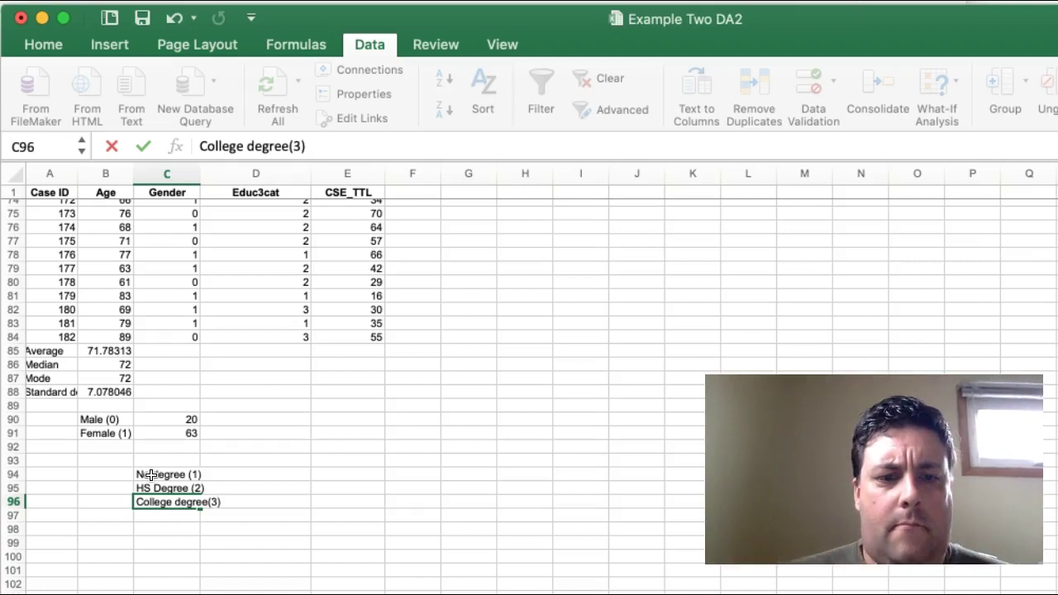
key("Left")
key("Left")
key("Right")
key("Right")
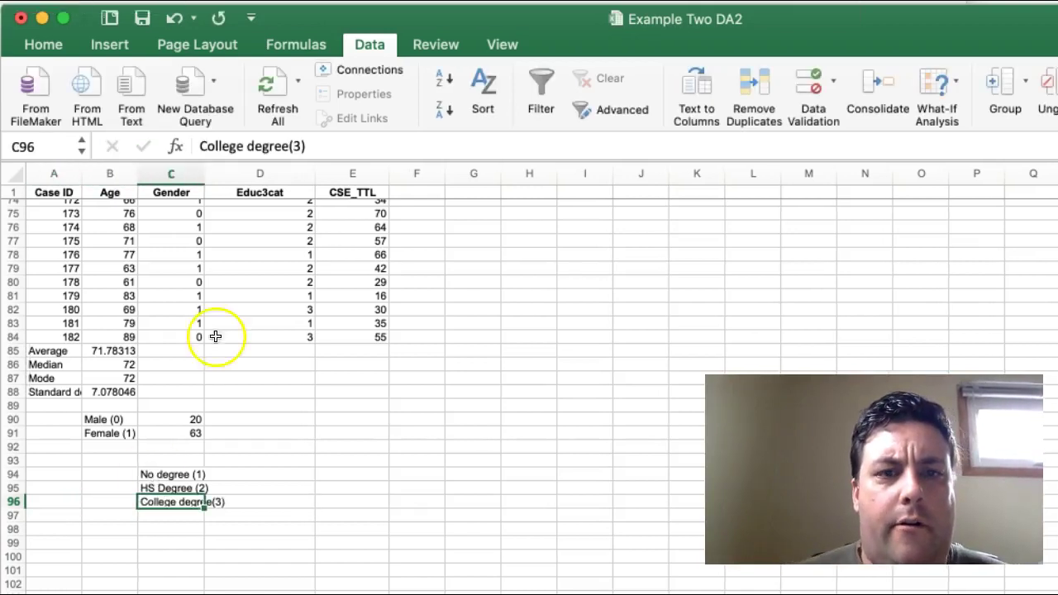
Step: Correct the label in C96 to "College Degree (3)" and widen column C to fit the education labels
left_click(255, 145)
key("BackSpace")
type("D")
left_click(149, 556)
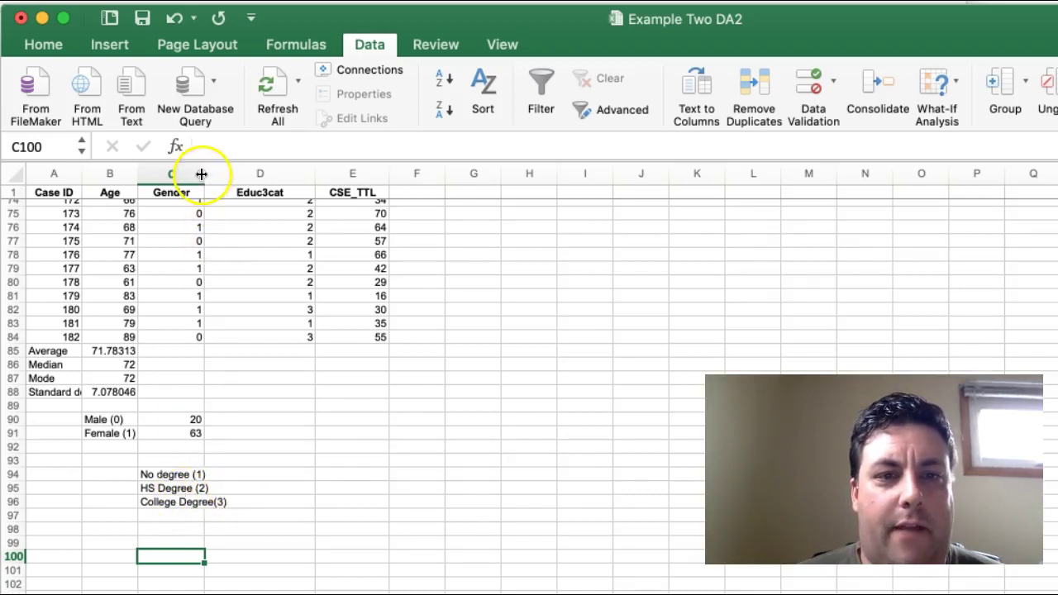
left_click_drag(202, 174, 228, 173)
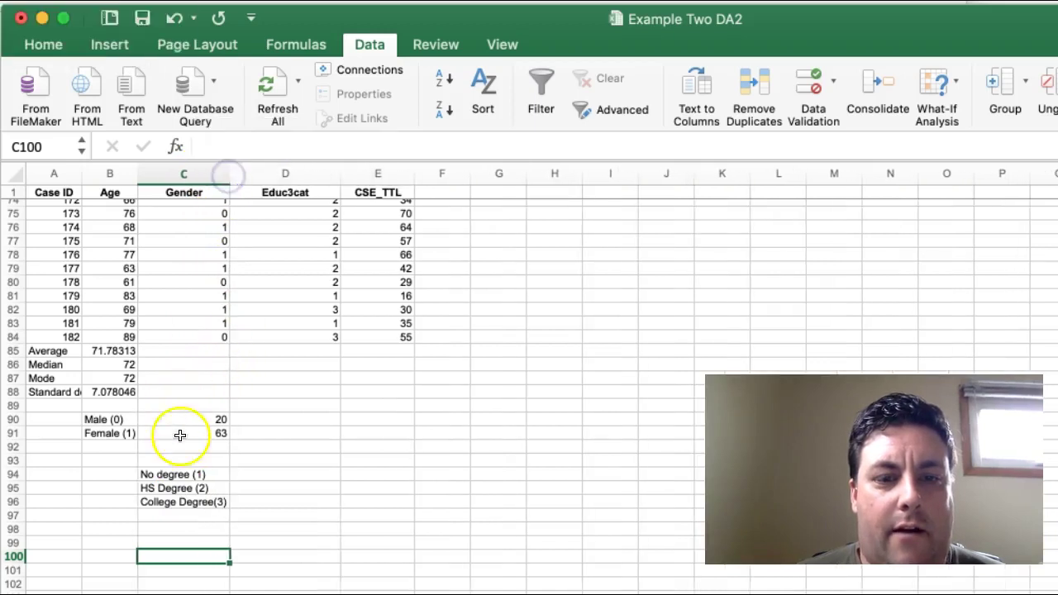
left_click(180, 524)
left_click(286, 474)
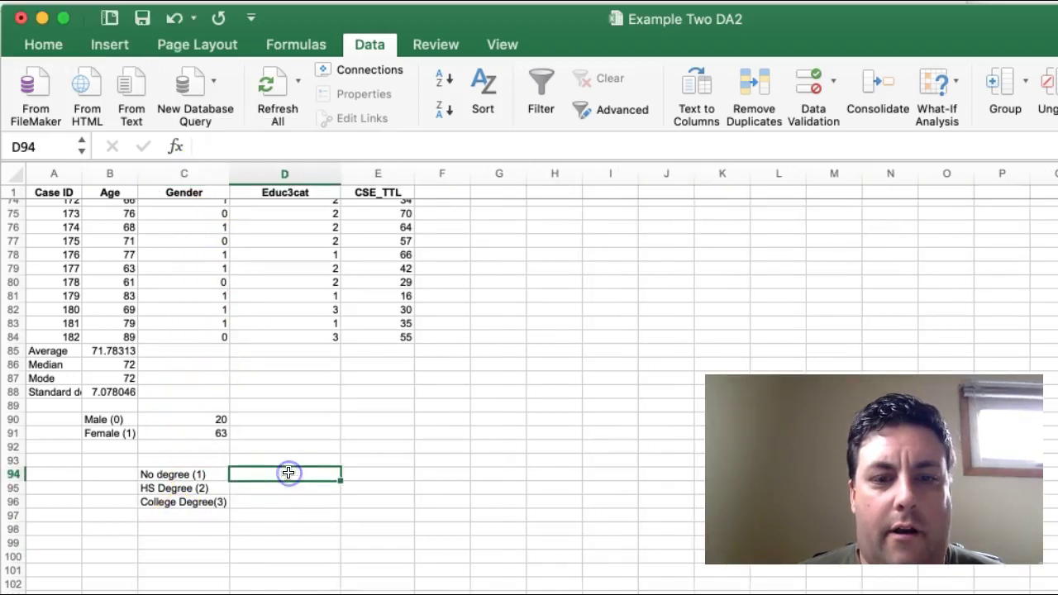
left_click(200, 503)
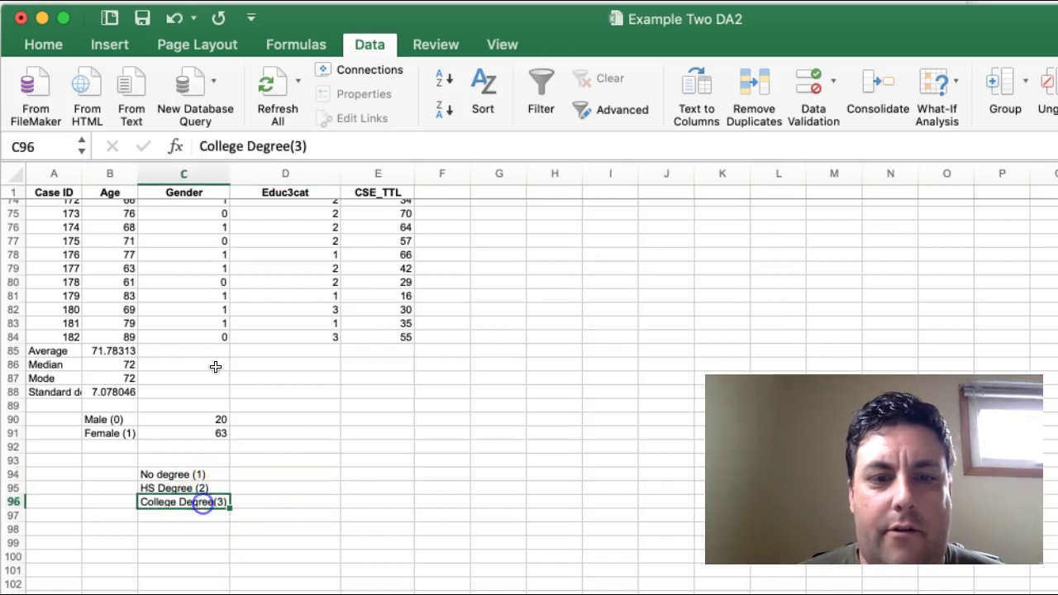
left_click(290, 146)
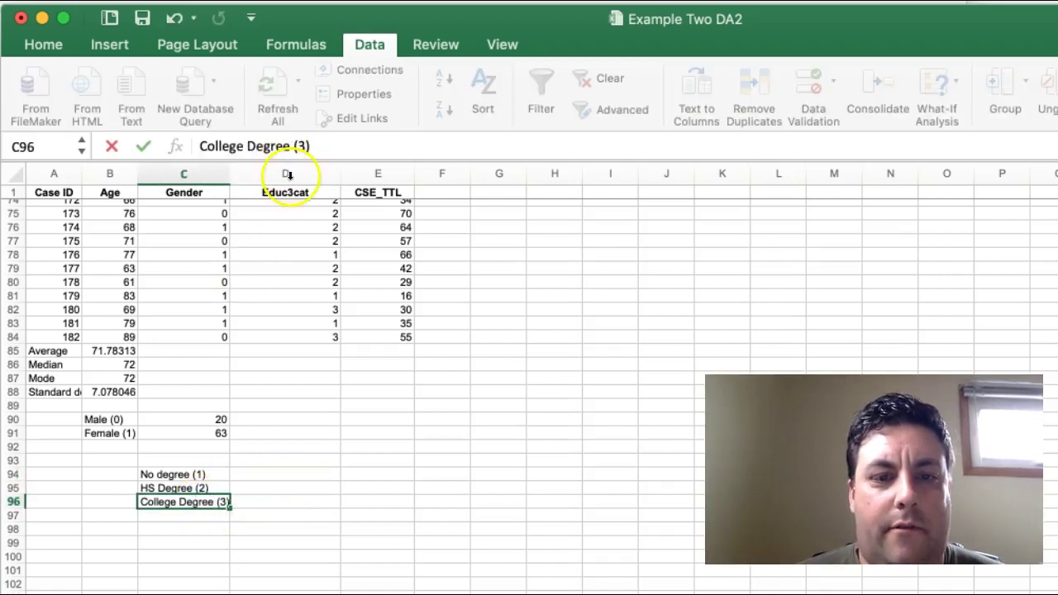
Step: Count the no-degree cases in D94 with the formula =countif(d2:d84, 1)
left_click(260, 472)
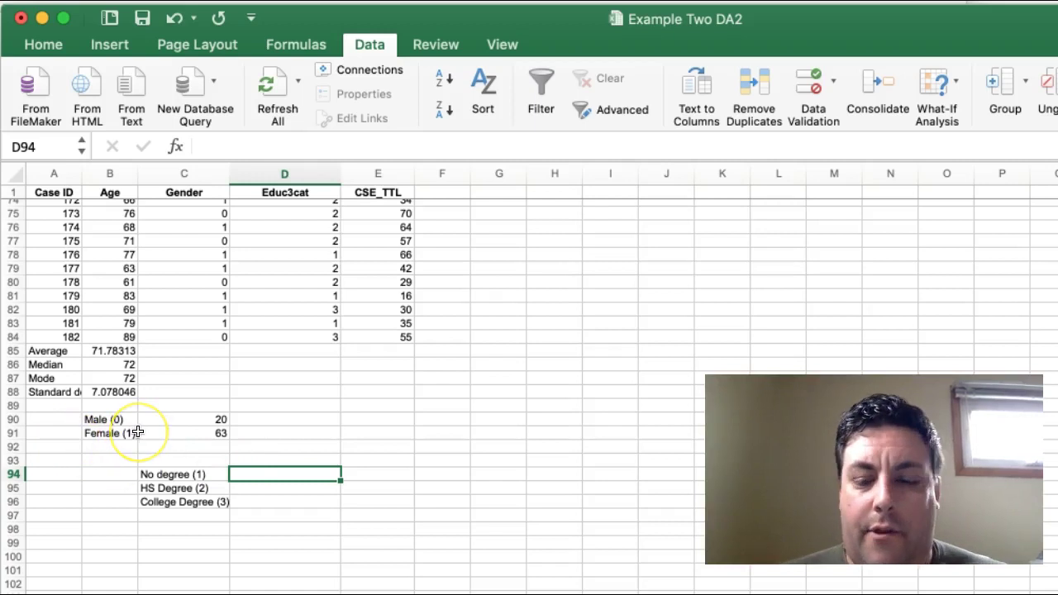
type("=c")
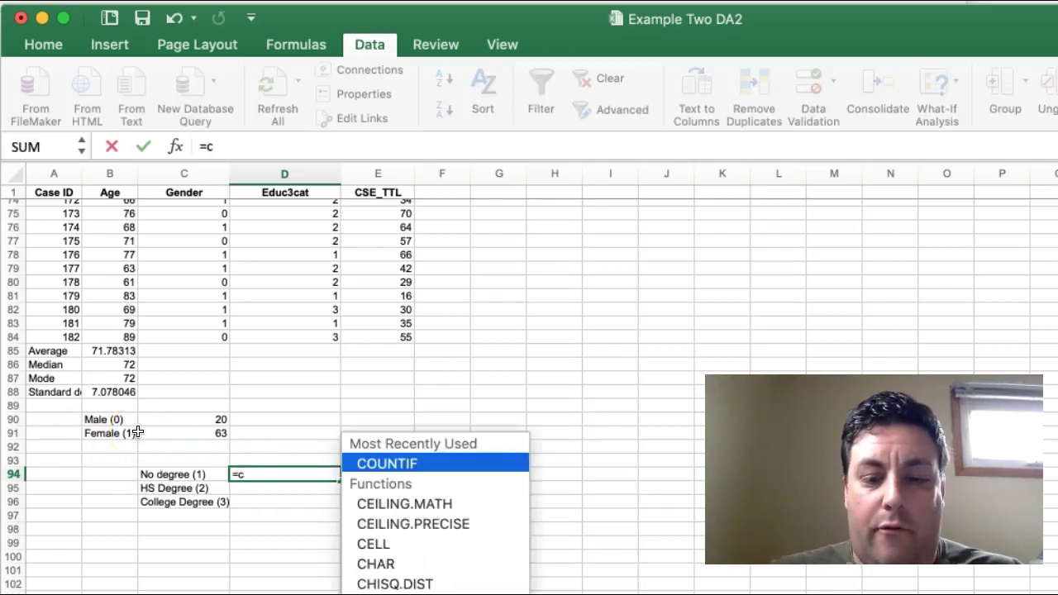
type("ountif(")
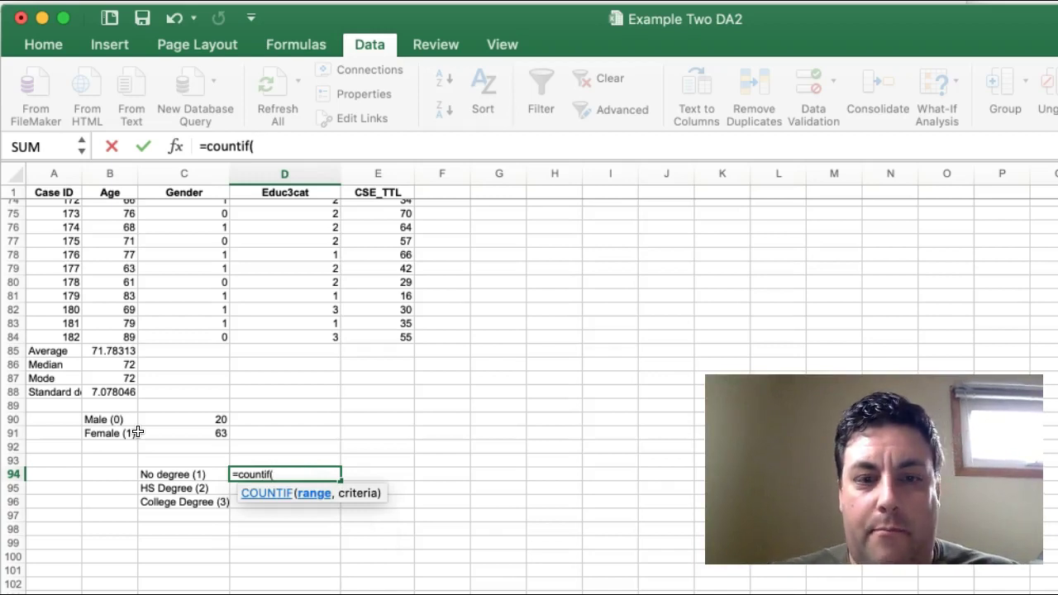
type("d")
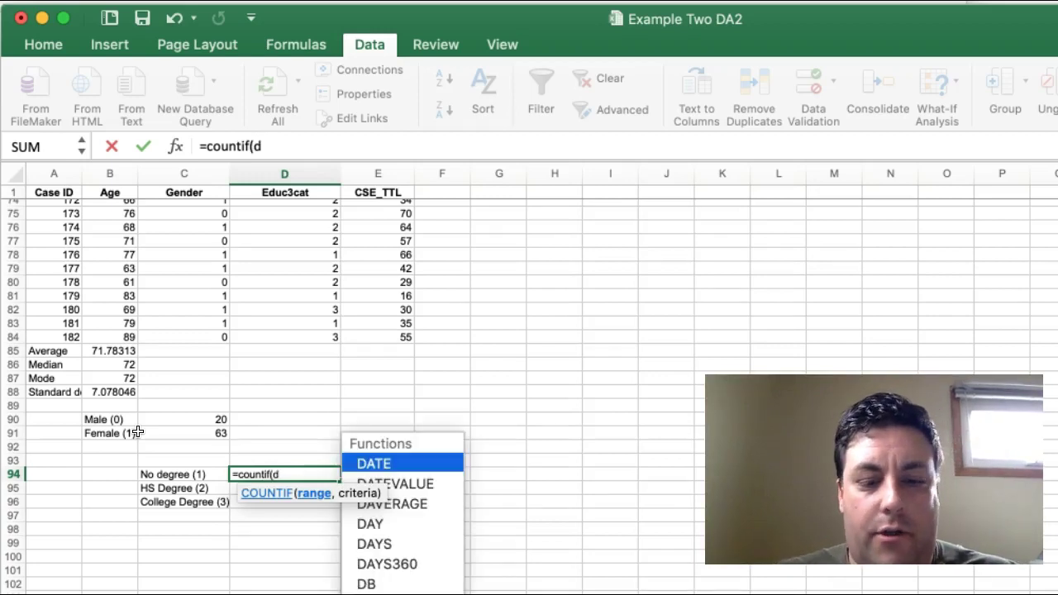
type("2:")
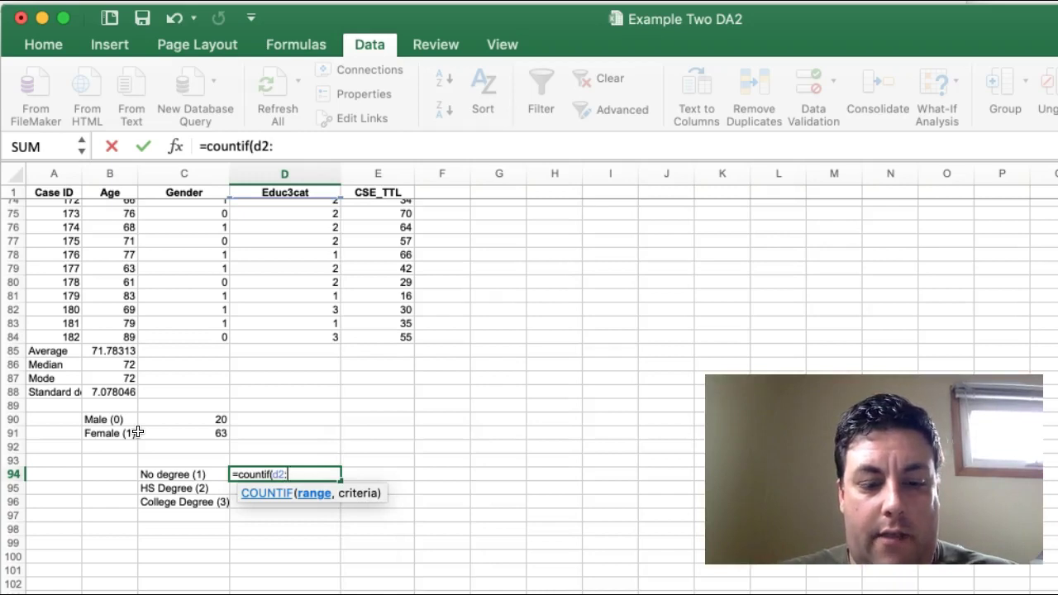
type("d84")
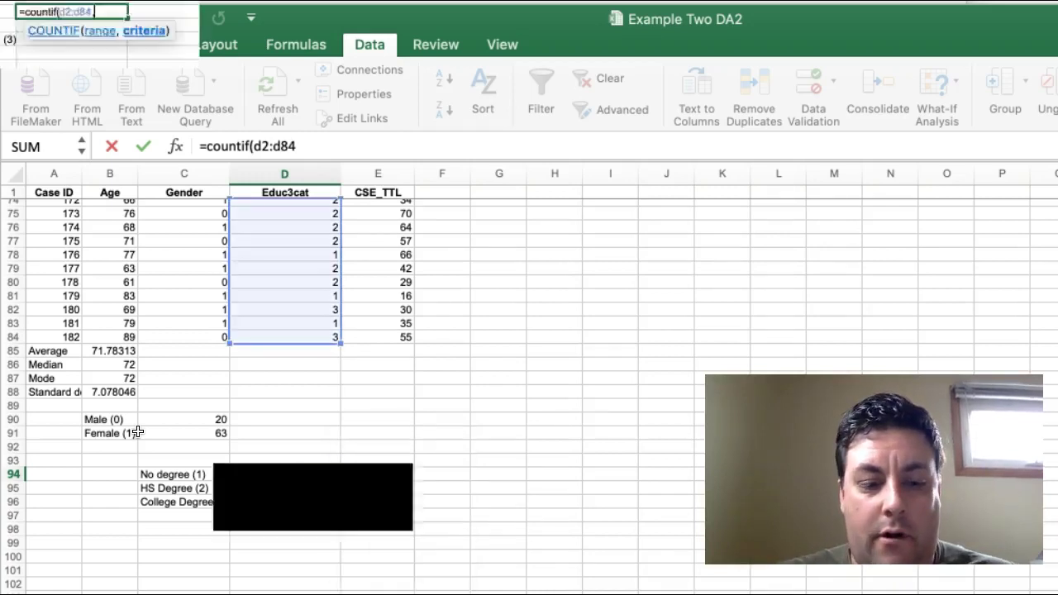
type(", 1)")
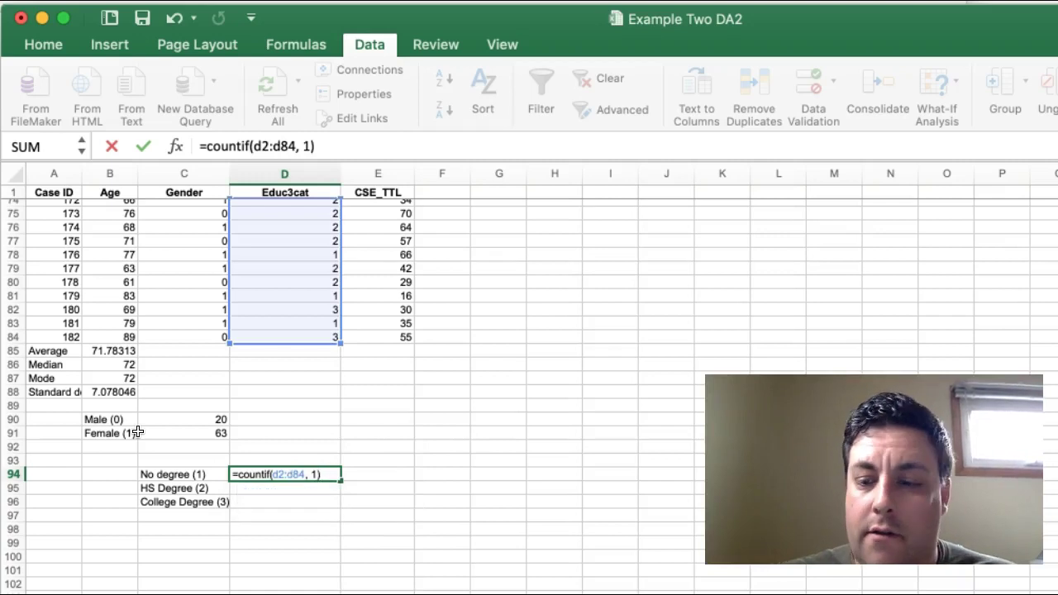
key("Return")
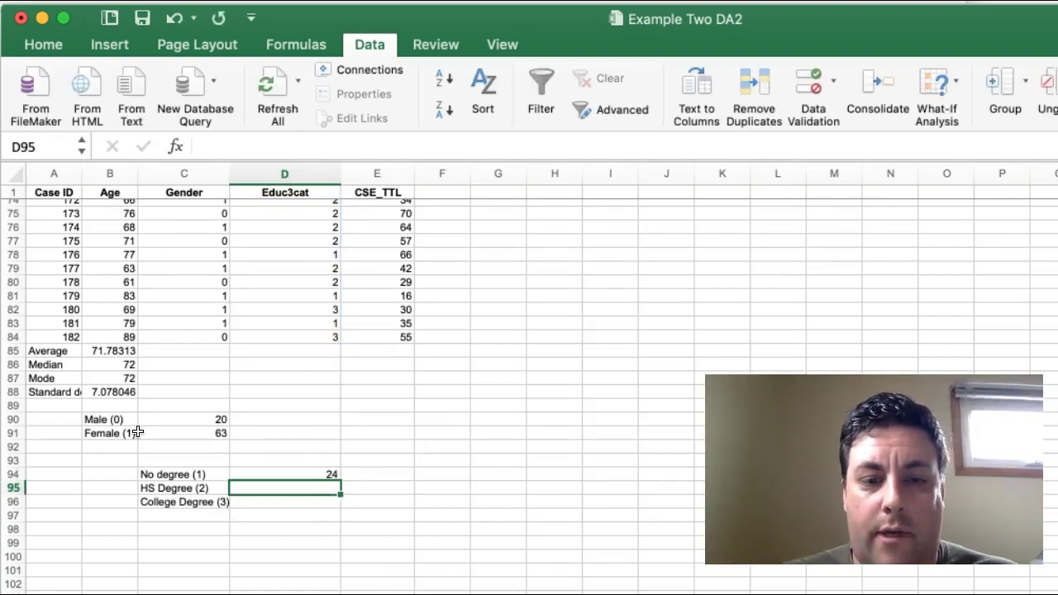
Step: Count the high-school-degree cases in D95 with the formula =countif(d2:d84, 2)
key("super+Tab")
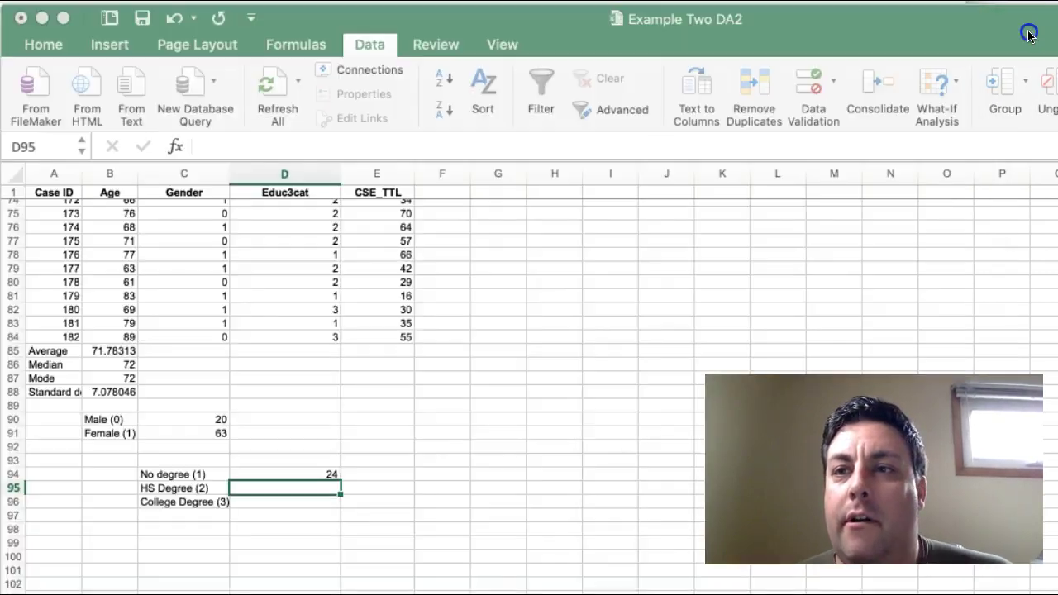
left_click(1030, 34)
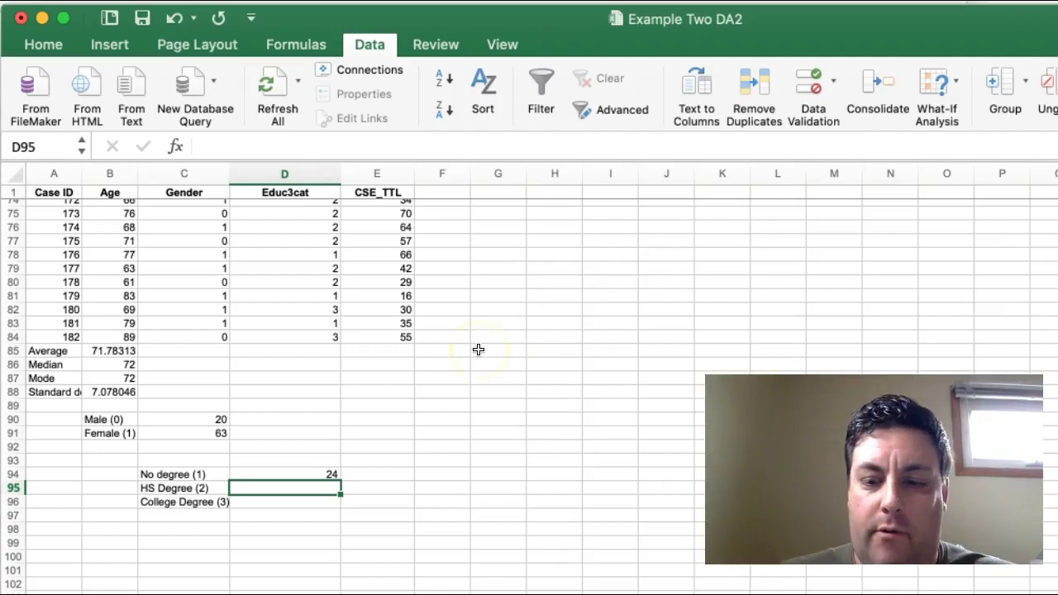
type("=countif(")
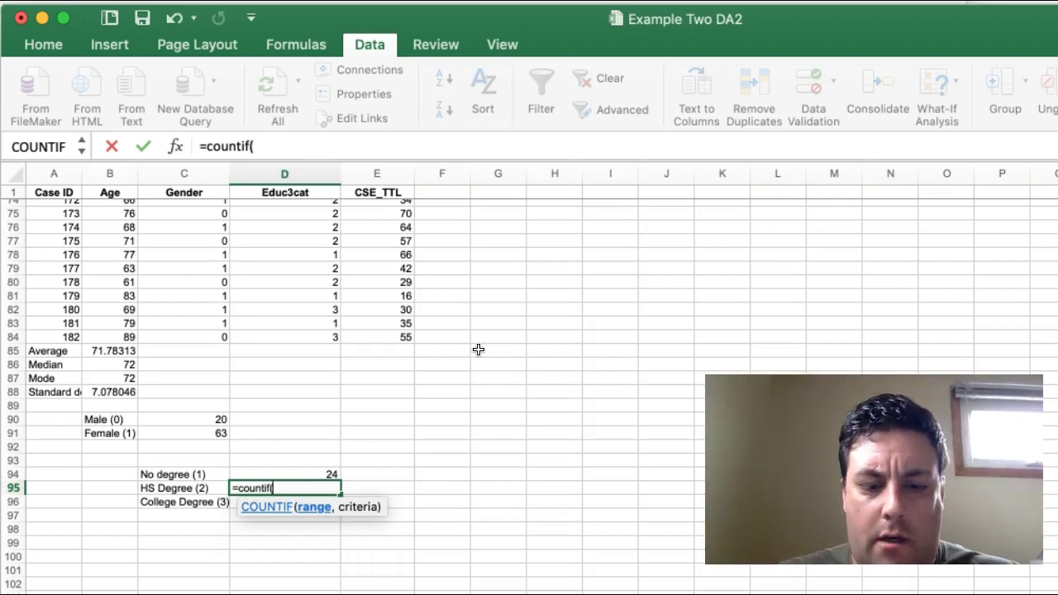
type("d2")
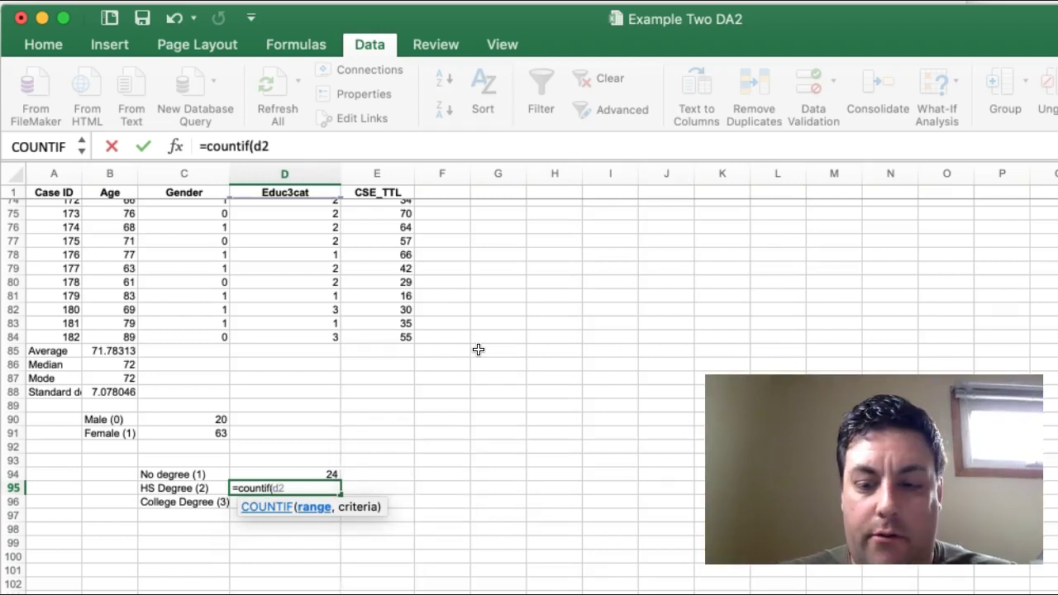
type(":d84")
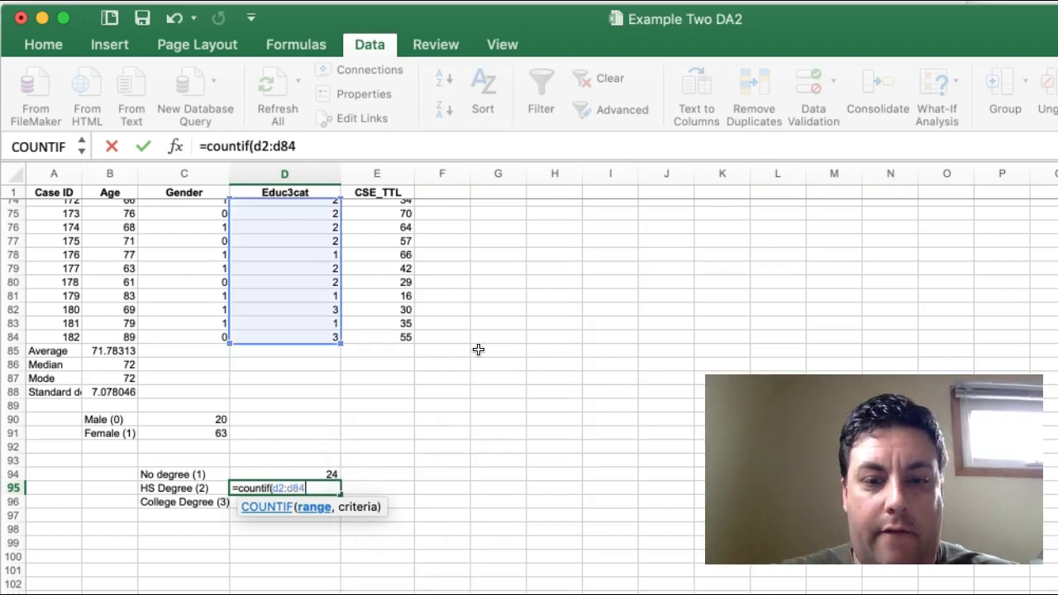
type(", 2)")
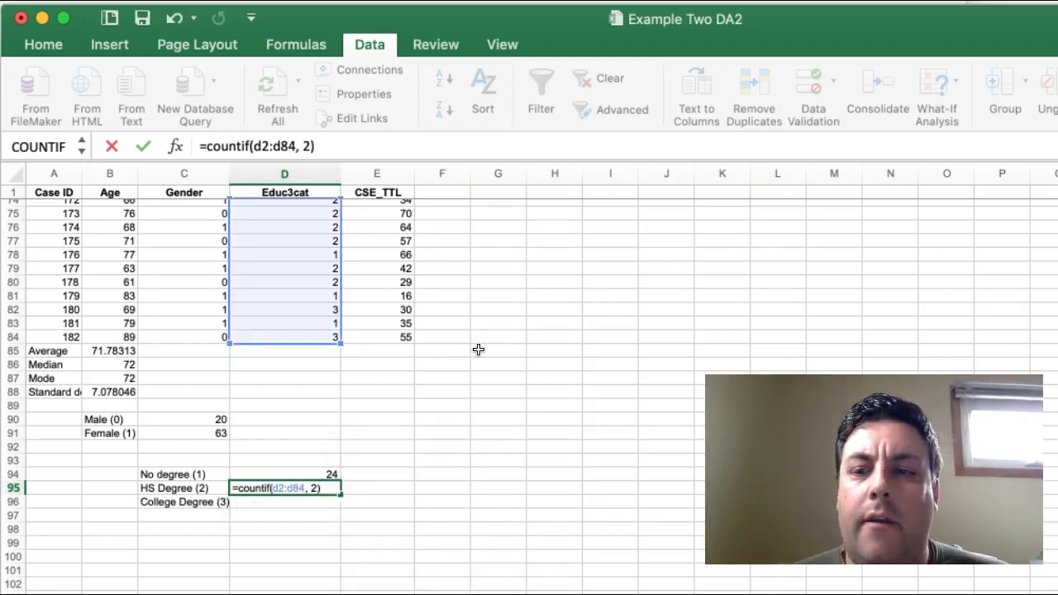
key("Return")
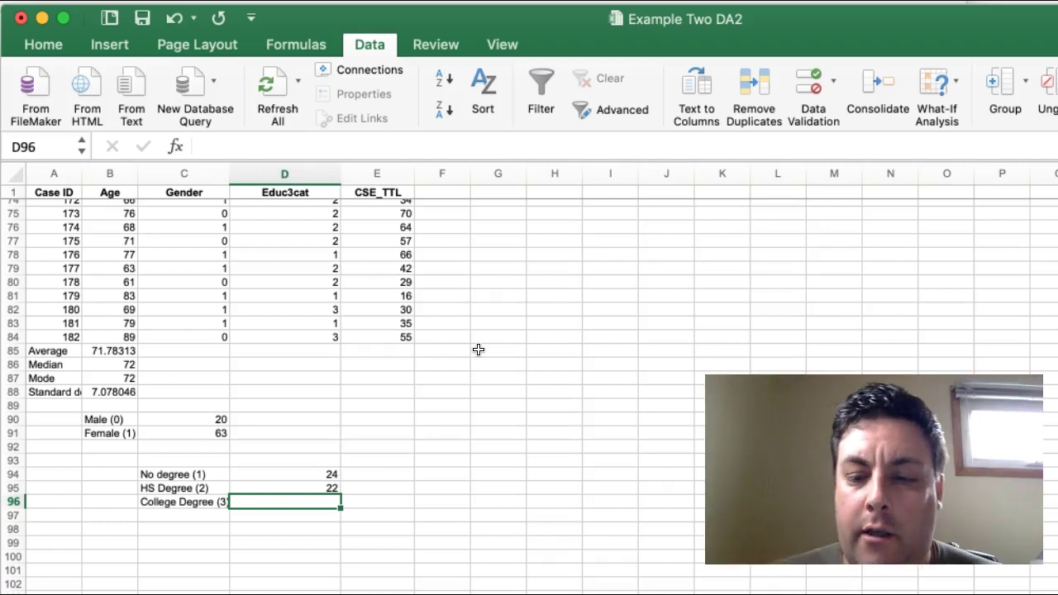
Step: Count the college-degree cases in D96 with the formula =countif(d2:d84, 3)
type("[")
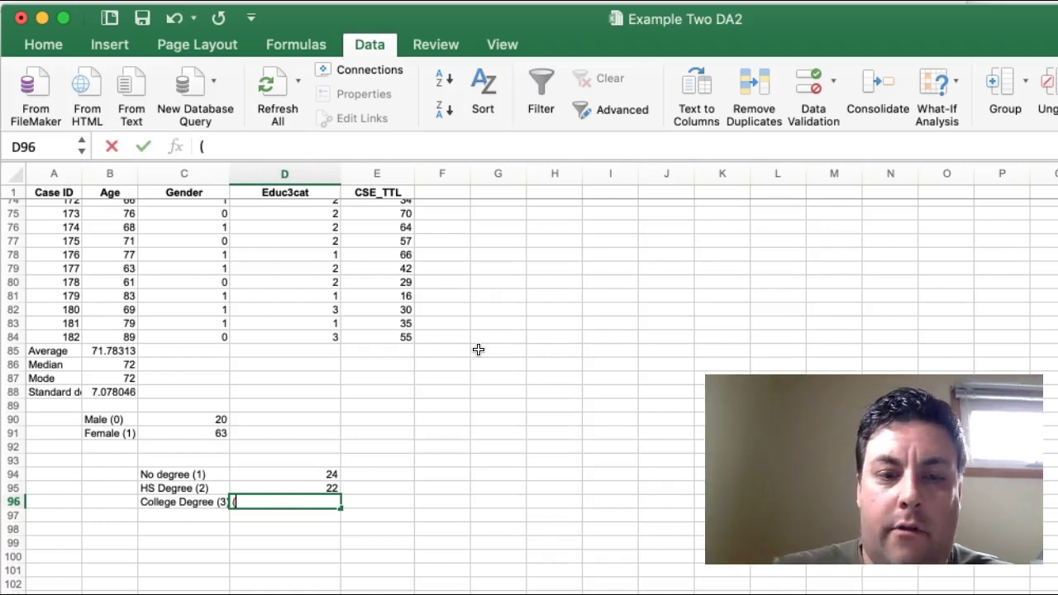
key("BackSpace")
type("=countif")
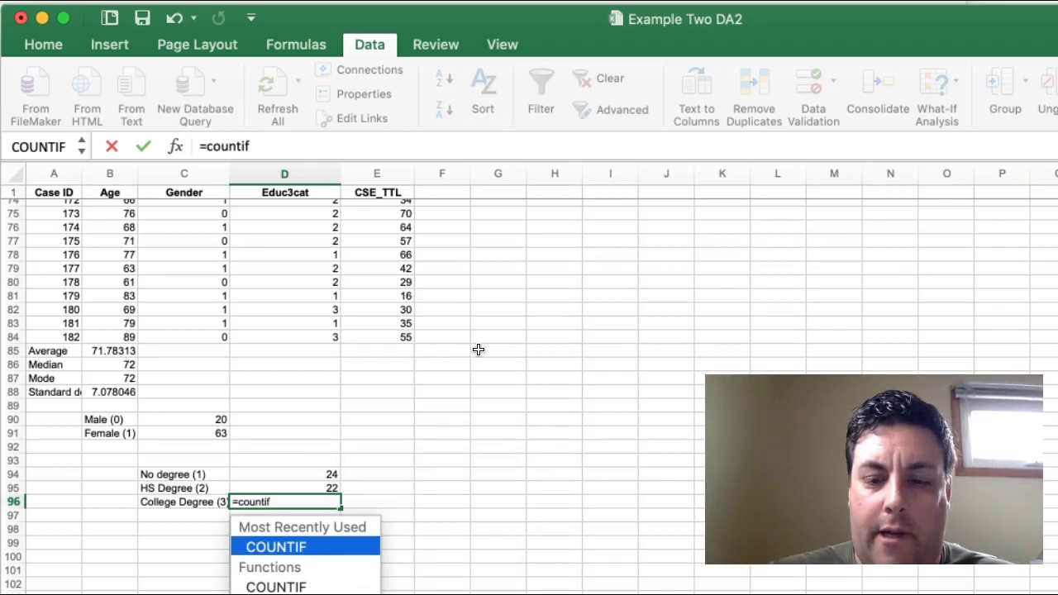
type("(")
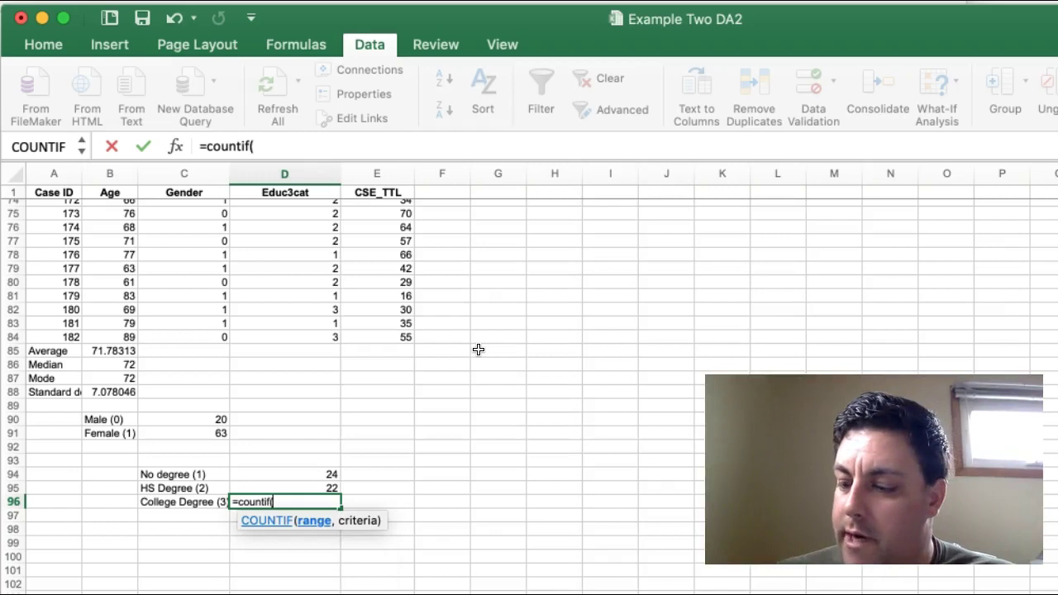
type("d2")
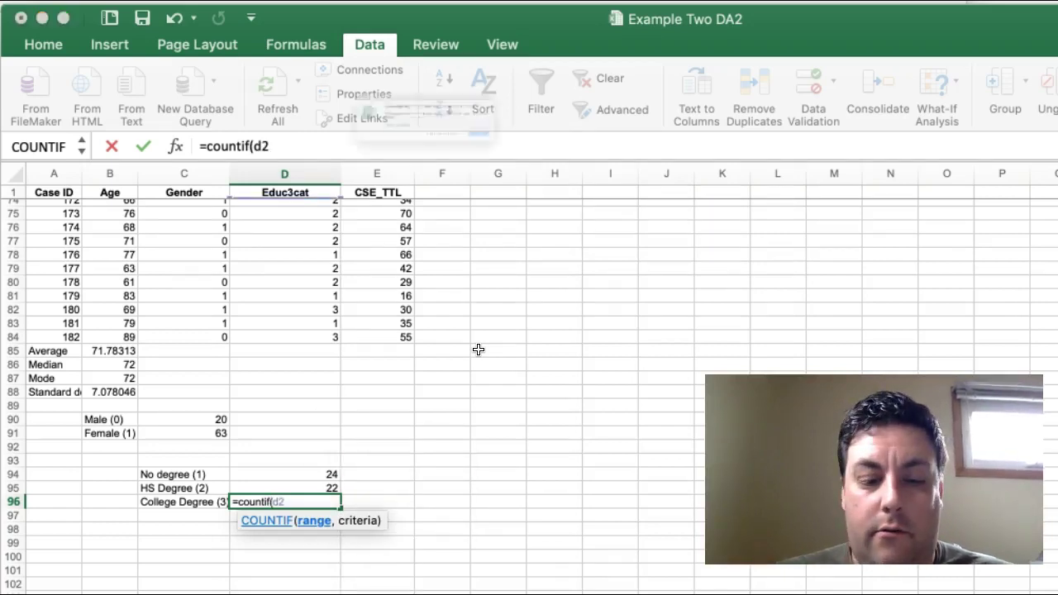
key("Return")
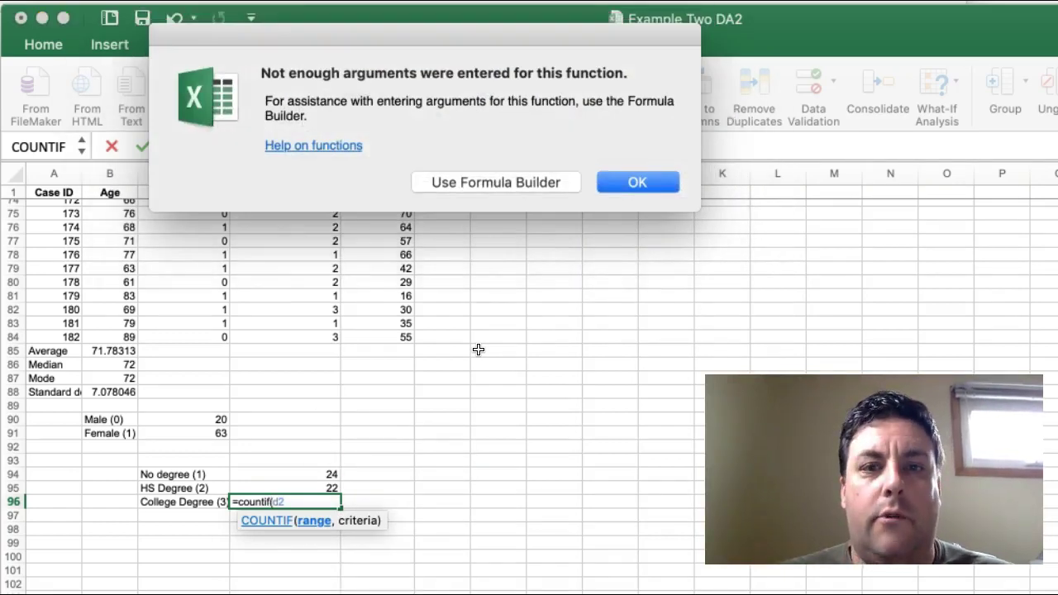
left_click(616, 184)
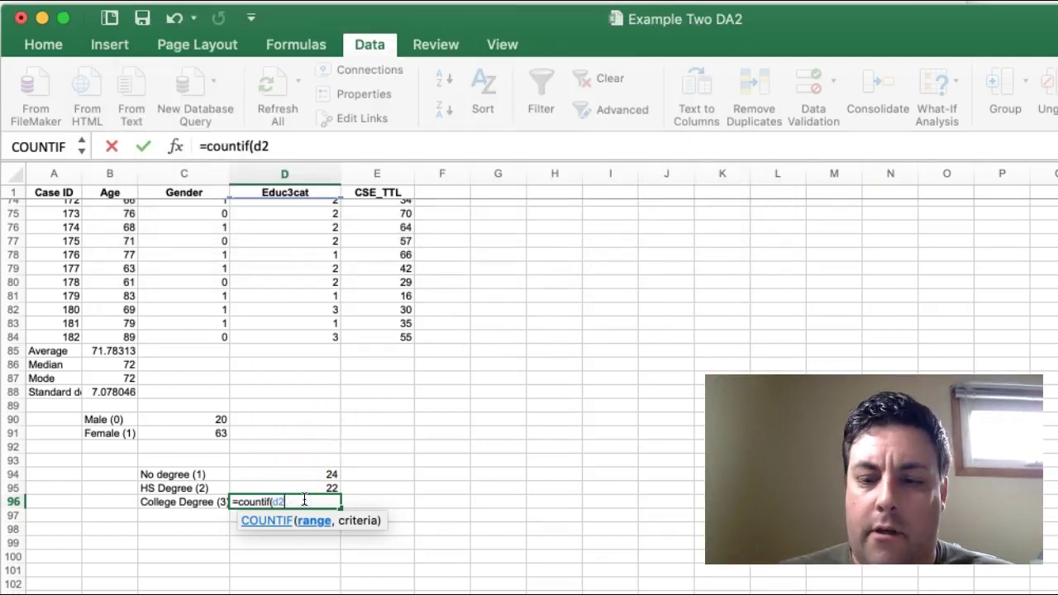
type(":d8")
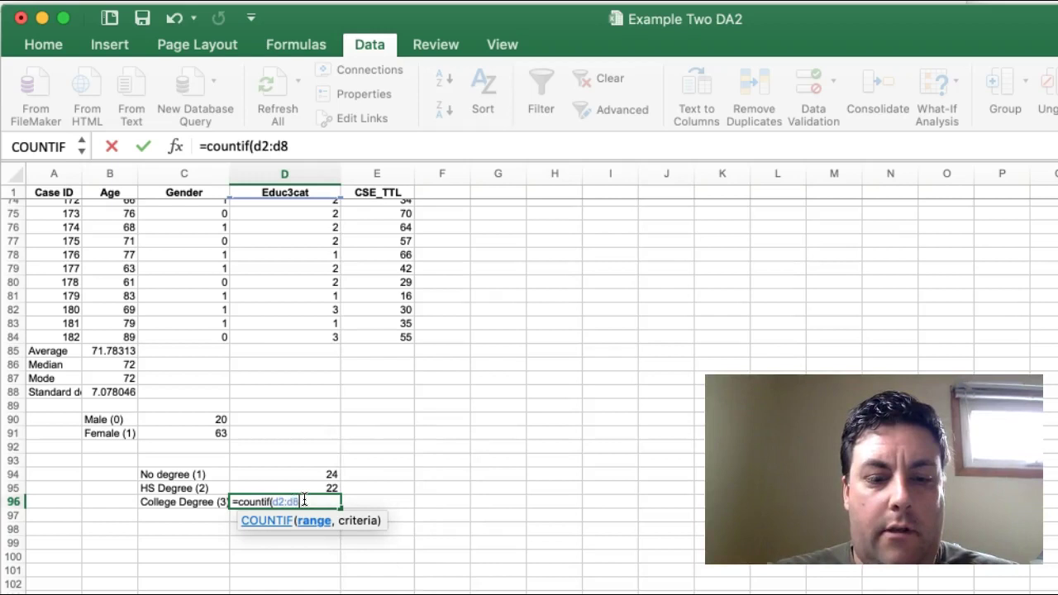
type("4, 3)")
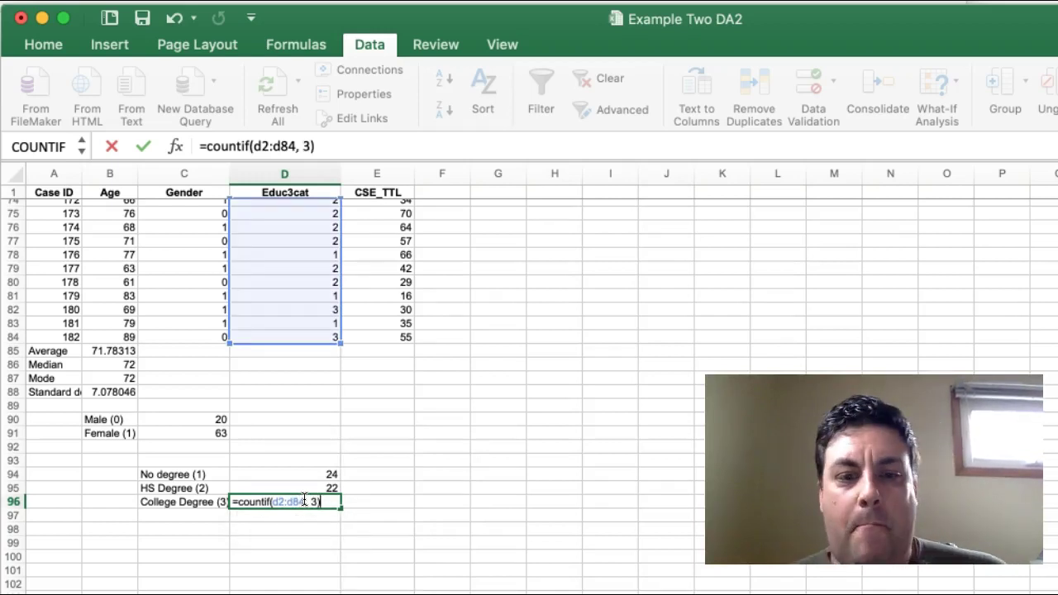
key("Return")
Step: Check the total of the three education counts in D97 with a SUM of D94:D96, and clear that cell again
left_click(299, 521)
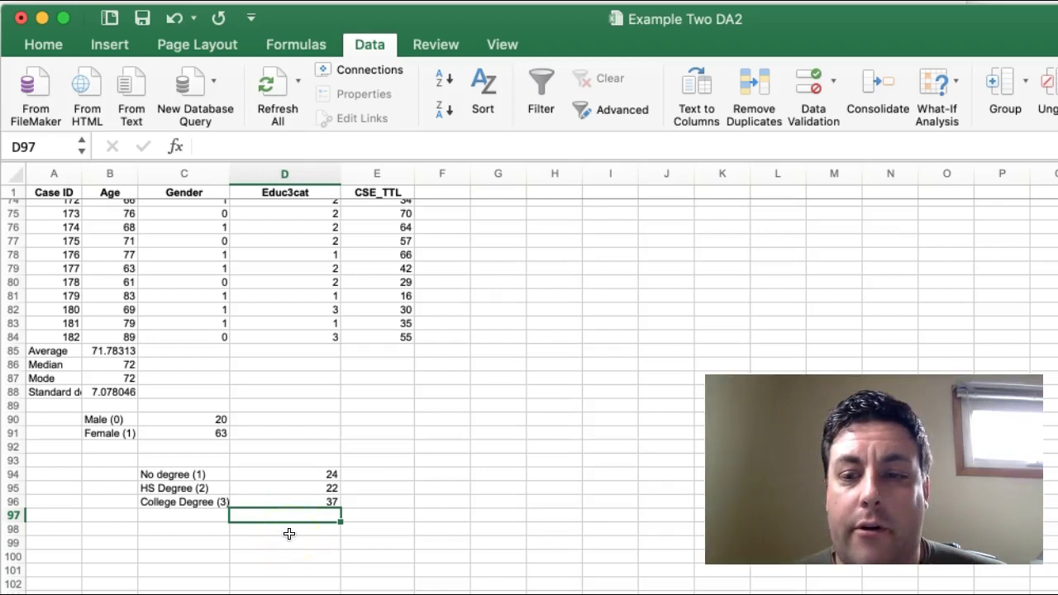
type("=sum(")
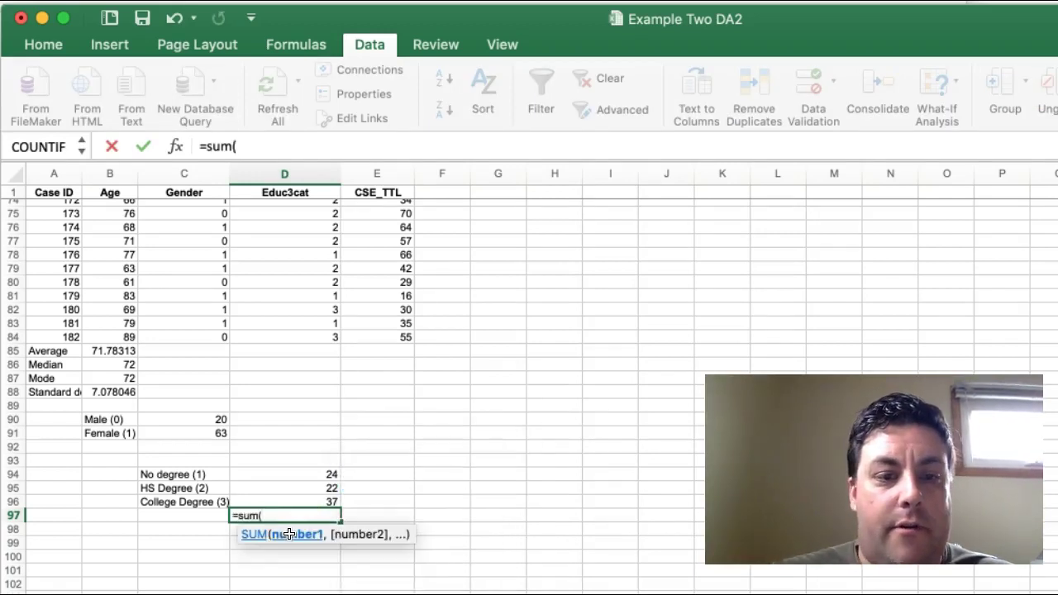
type("d94:")
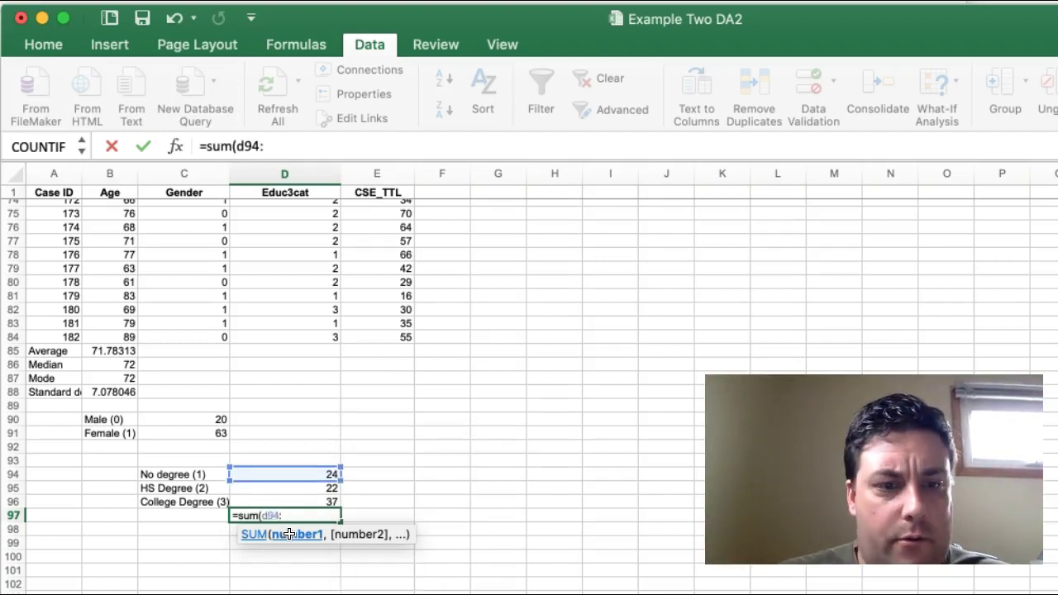
type("d96)")
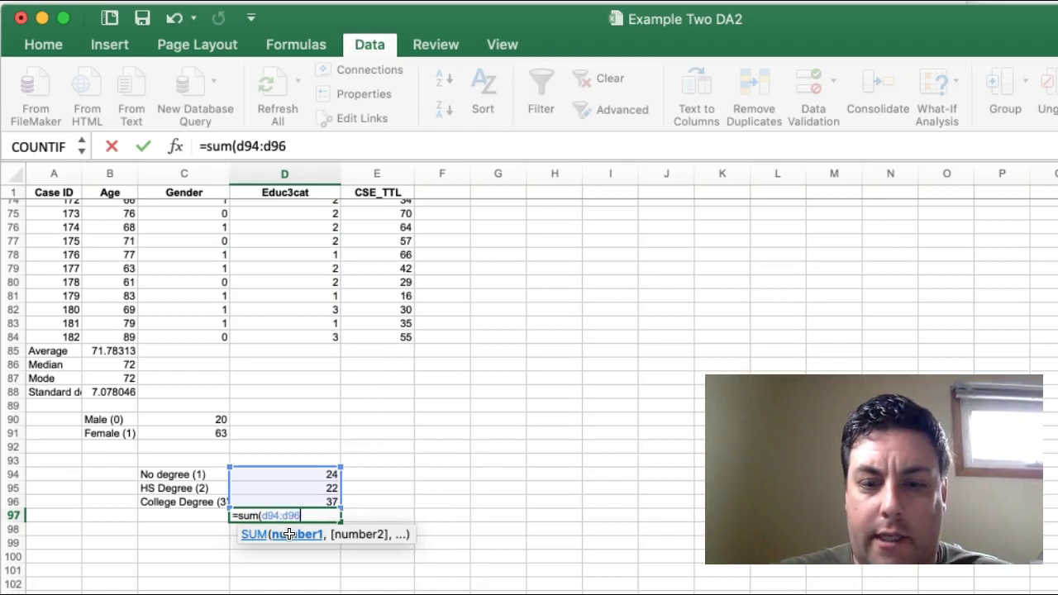
key("Return")
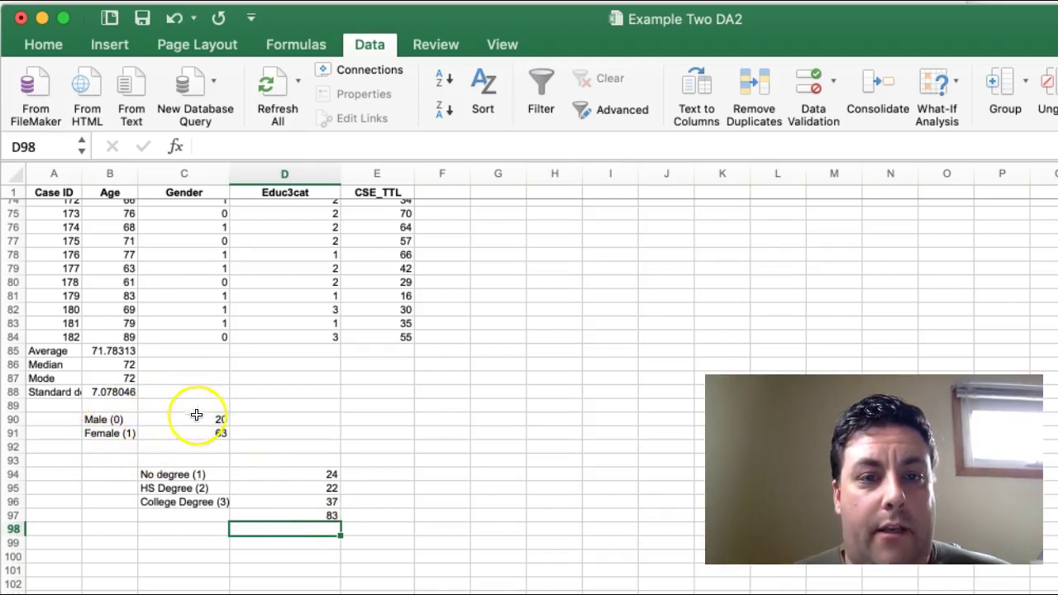
left_click(283, 516)
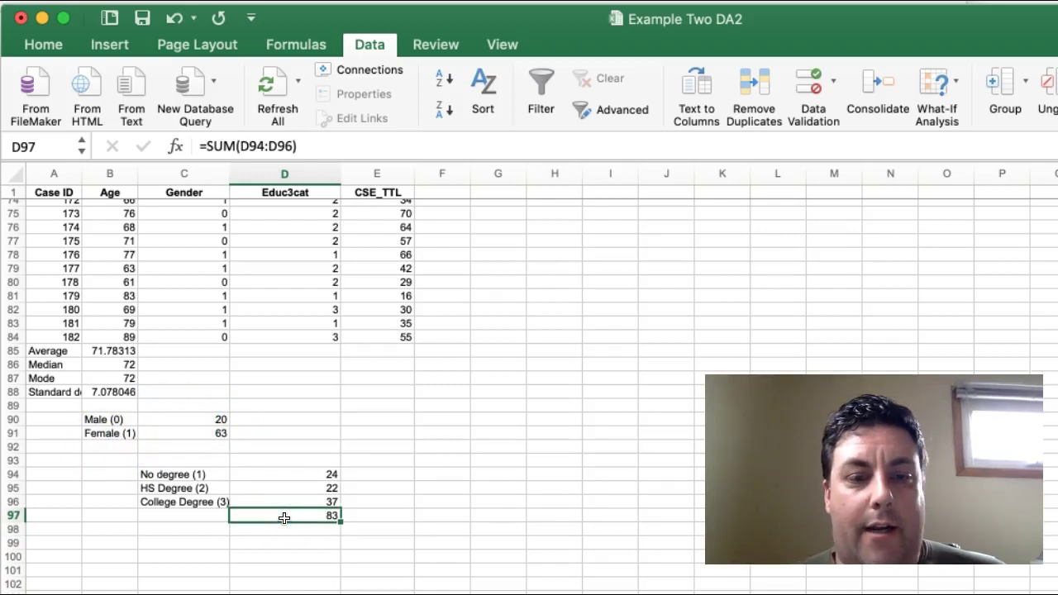
key("Delete")
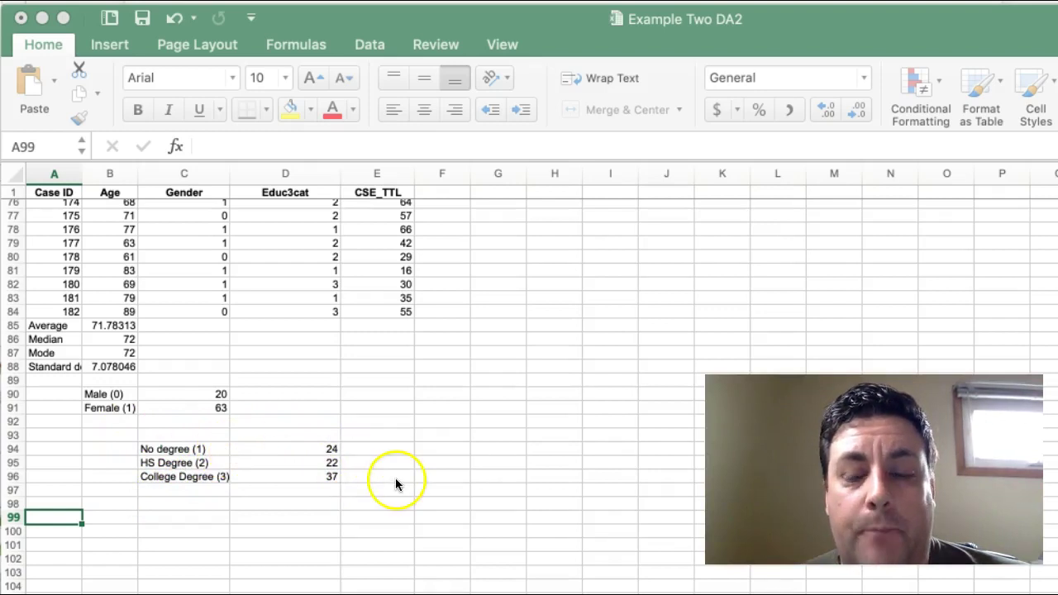
Step: Select the gender labels and their counts in B90:C91
left_click(106, 394)
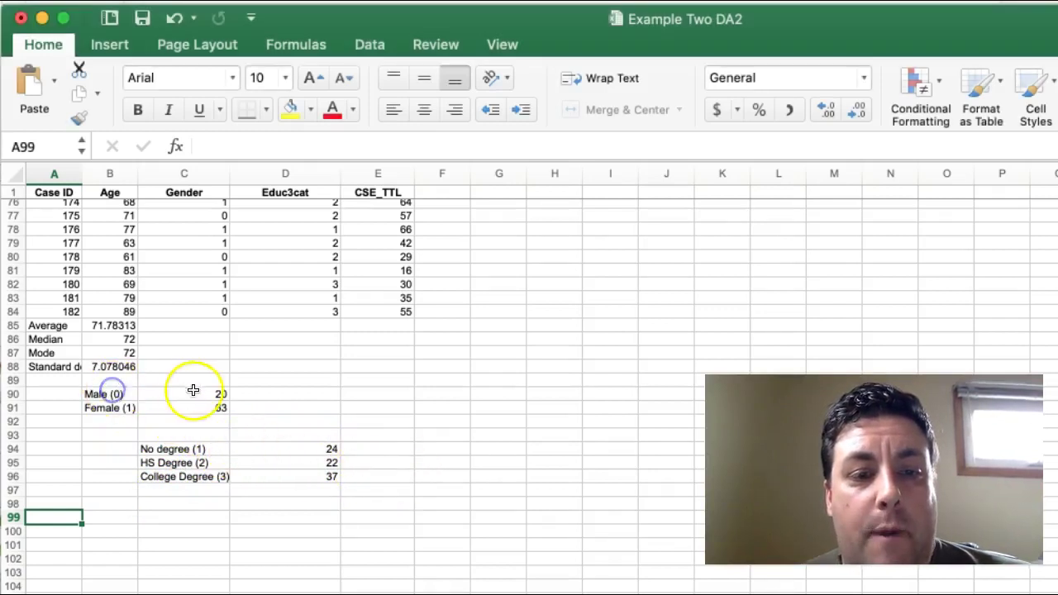
left_click_drag(105, 396, 189, 405)
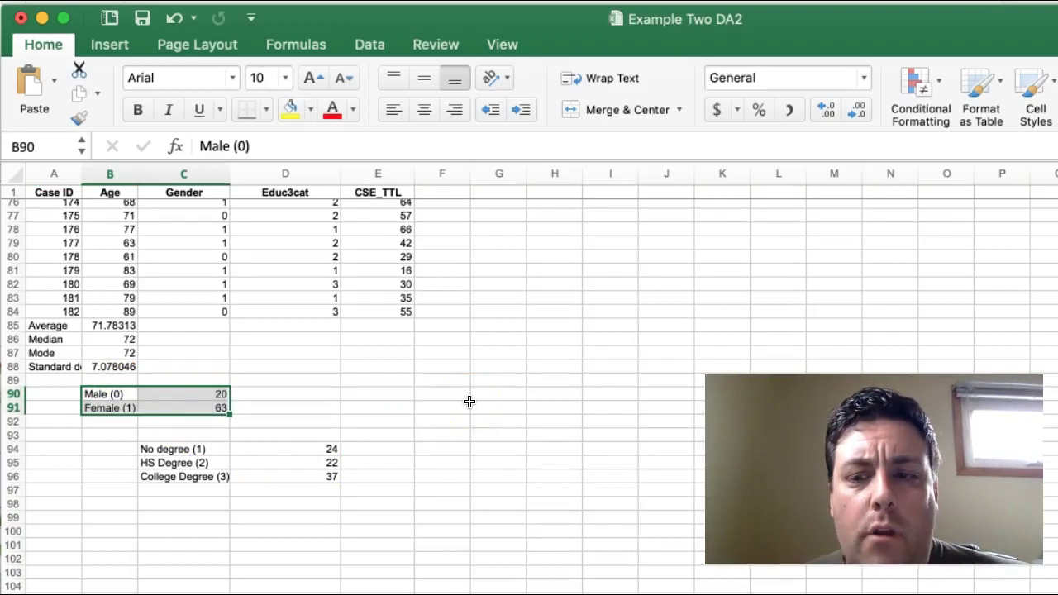
left_click(427, 401)
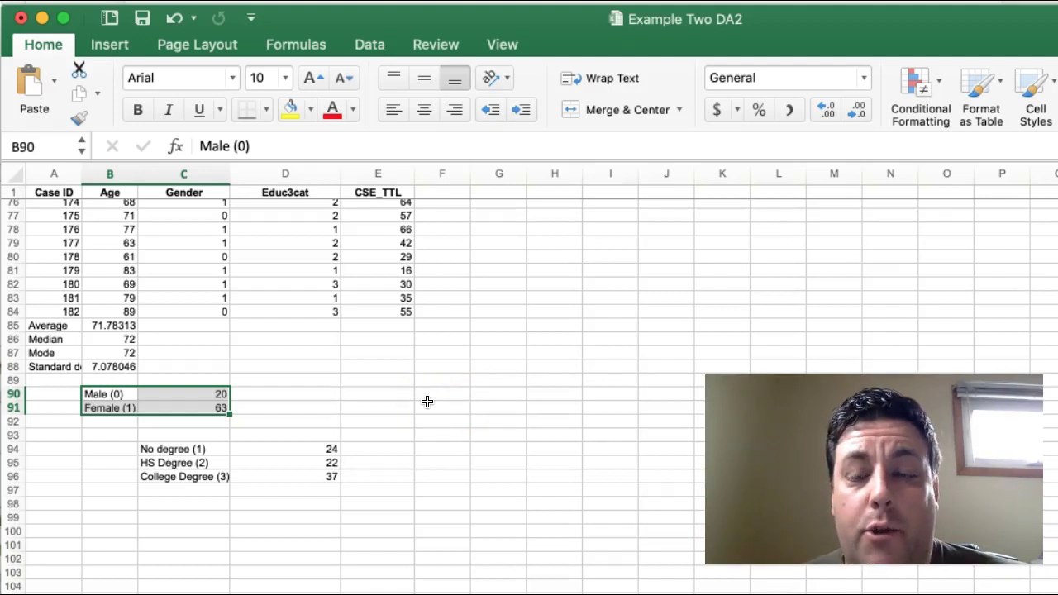
left_click(115, 51)
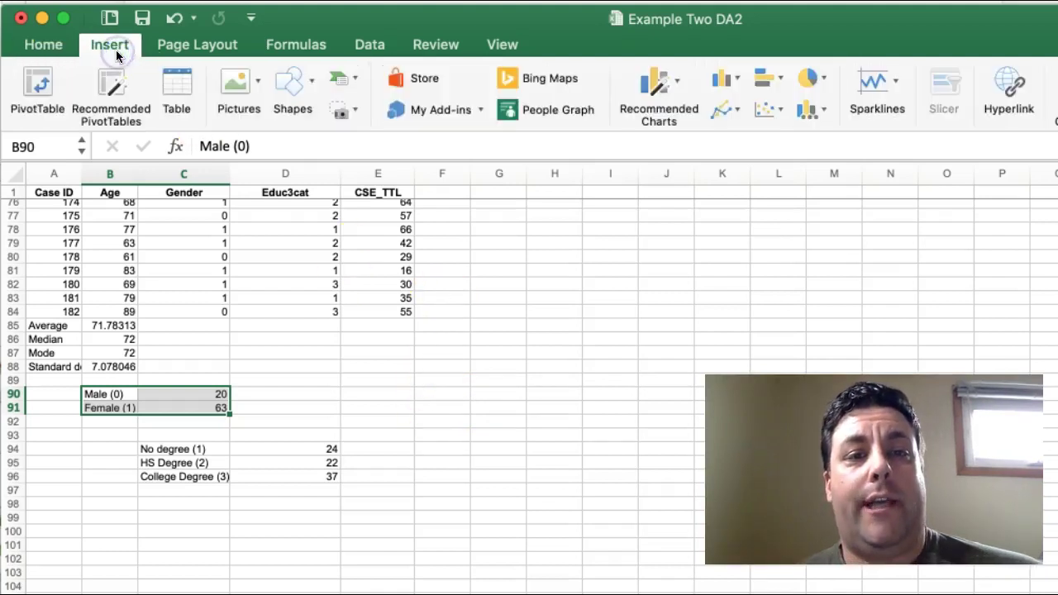
left_click(807, 79)
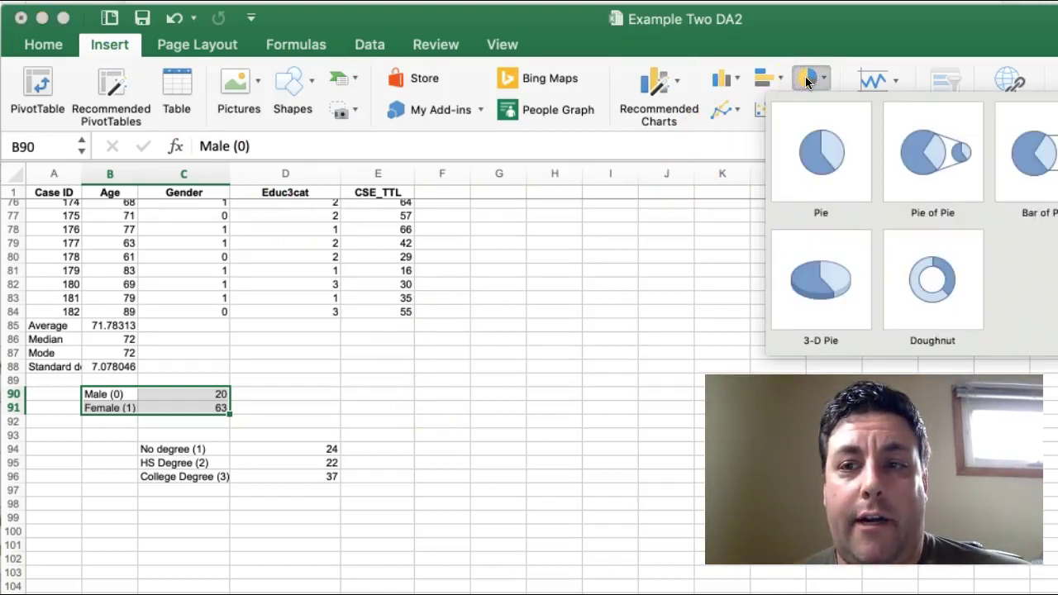
left_click(653, 190)
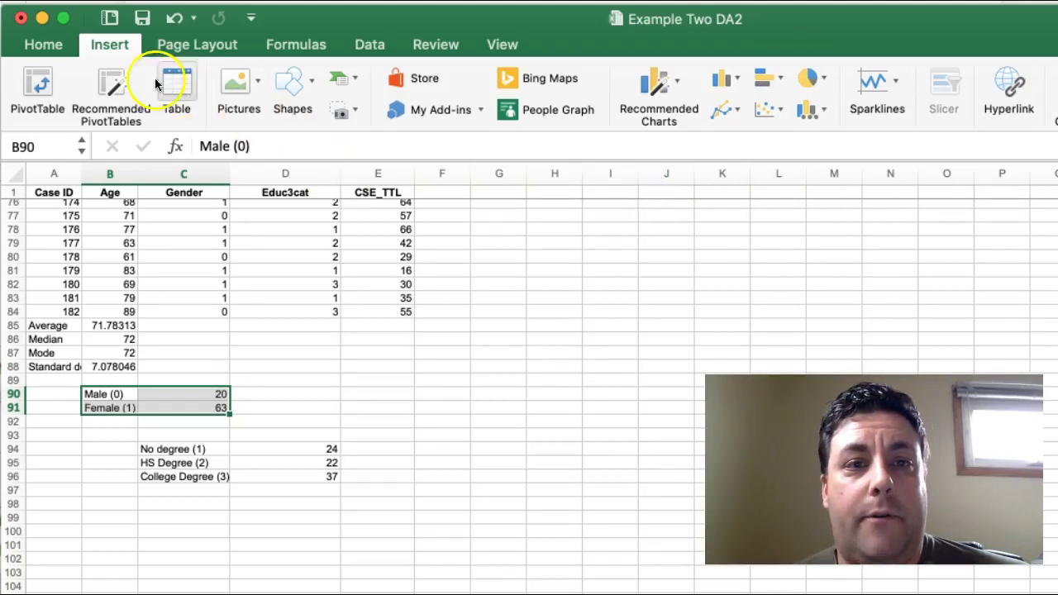
left_click(113, 45)
scroll(248, 397, "up", 5)
scroll(247, 397, "up", 5)
scroll(248, 397, "down", 10)
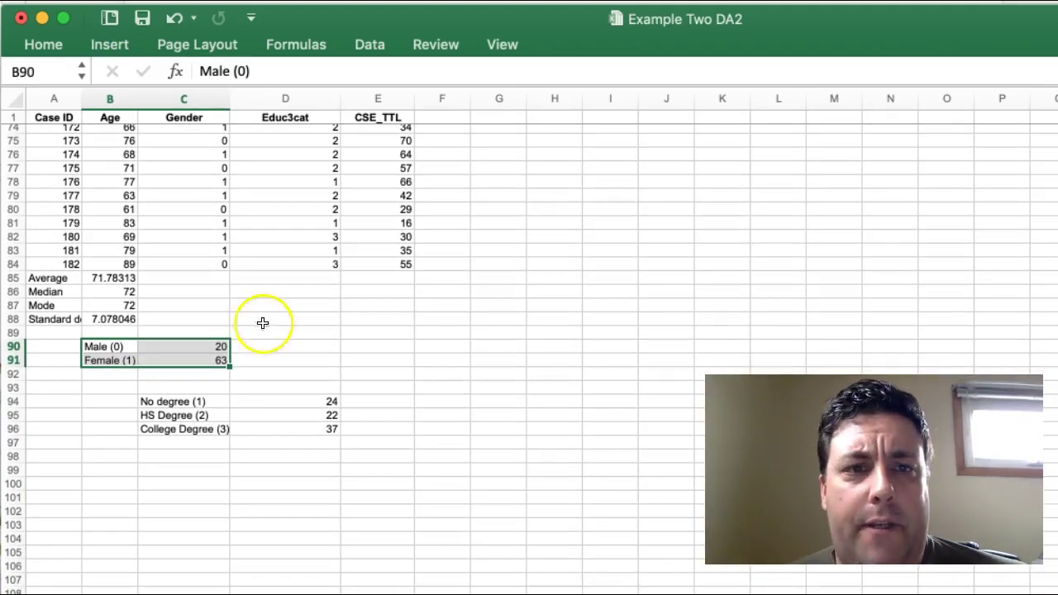
Step: Insert a basic 2-D pie chart from the selected gender counts
left_click(113, 46)
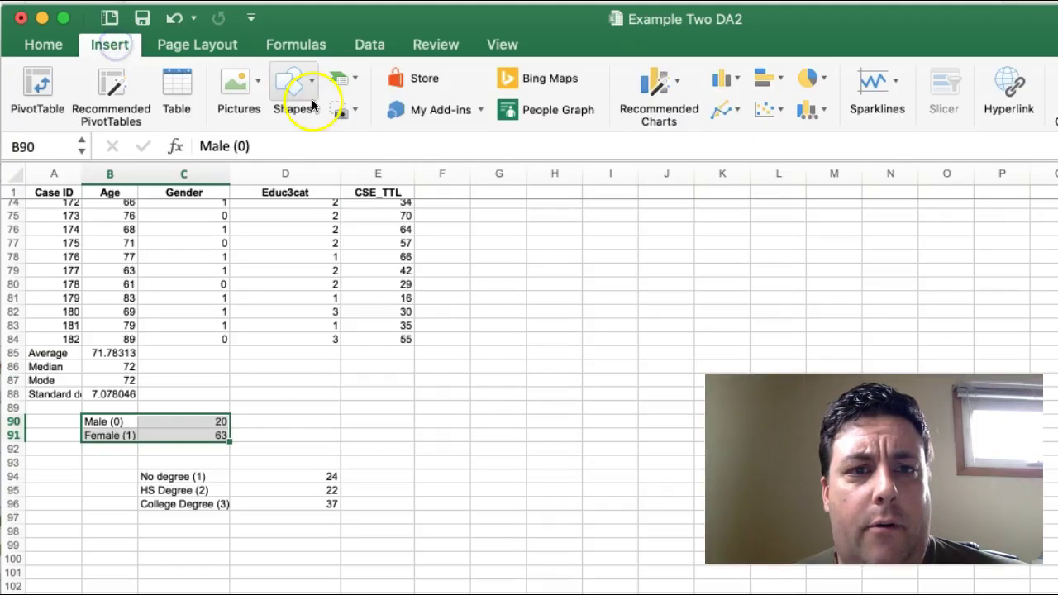
left_click(815, 78)
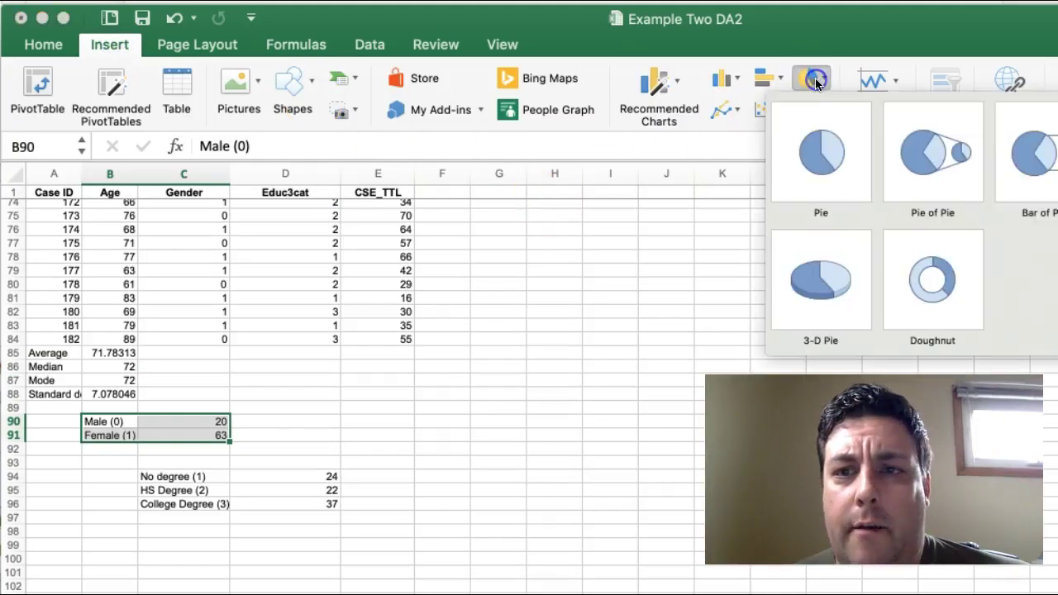
left_click(815, 169)
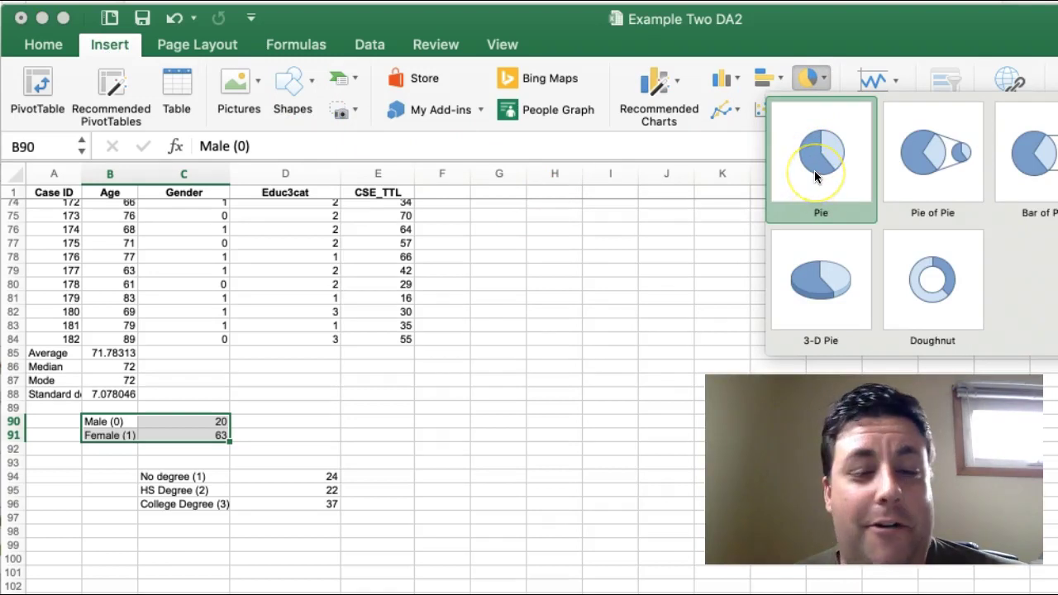
left_click(815, 176)
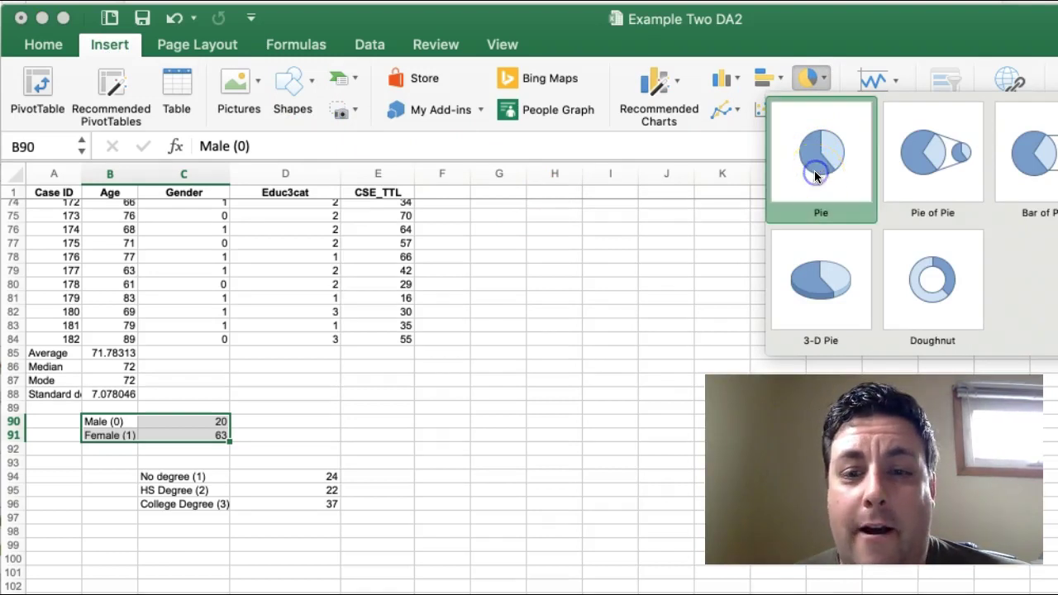
Step: Move the pie chart beside the gender frequency table, with its upper edge at about row 77 from column D
left_click_drag(595, 370, 345, 438)
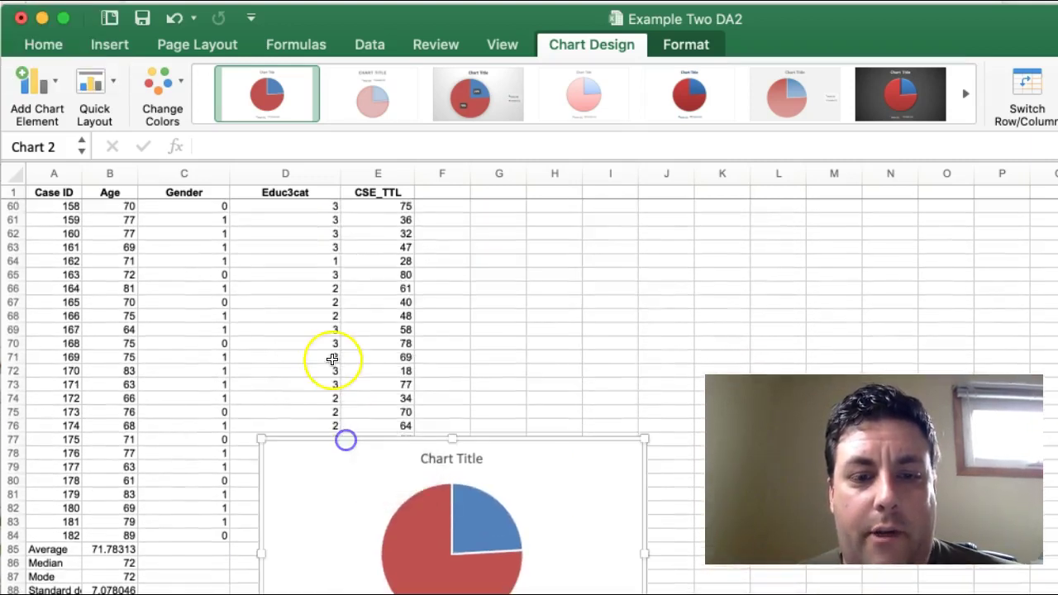
scroll(333, 356, "down", 6)
scroll(332, 359, "up", 2)
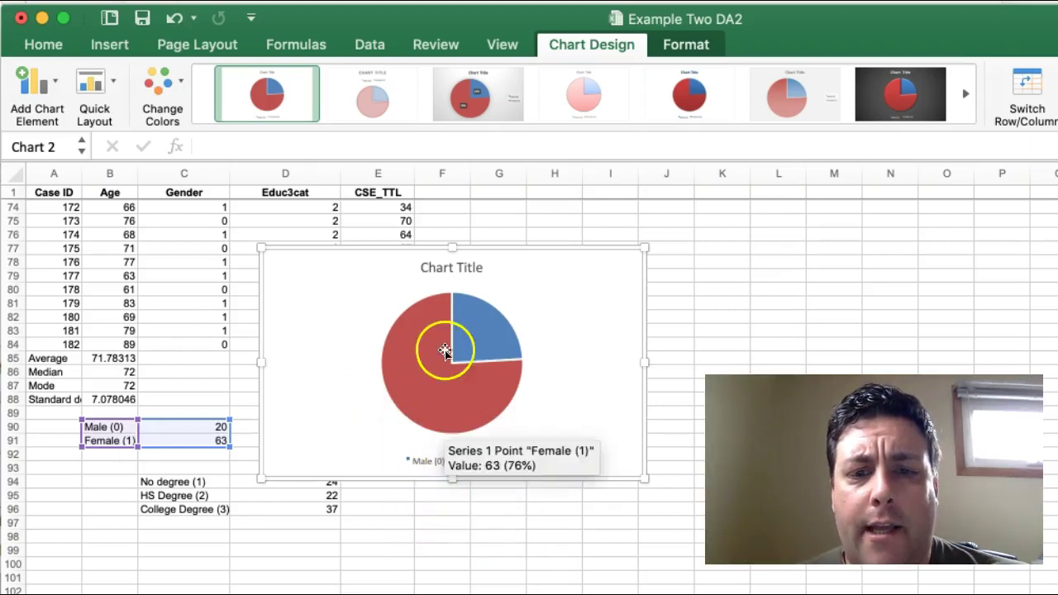
mouse_move(447, 336)
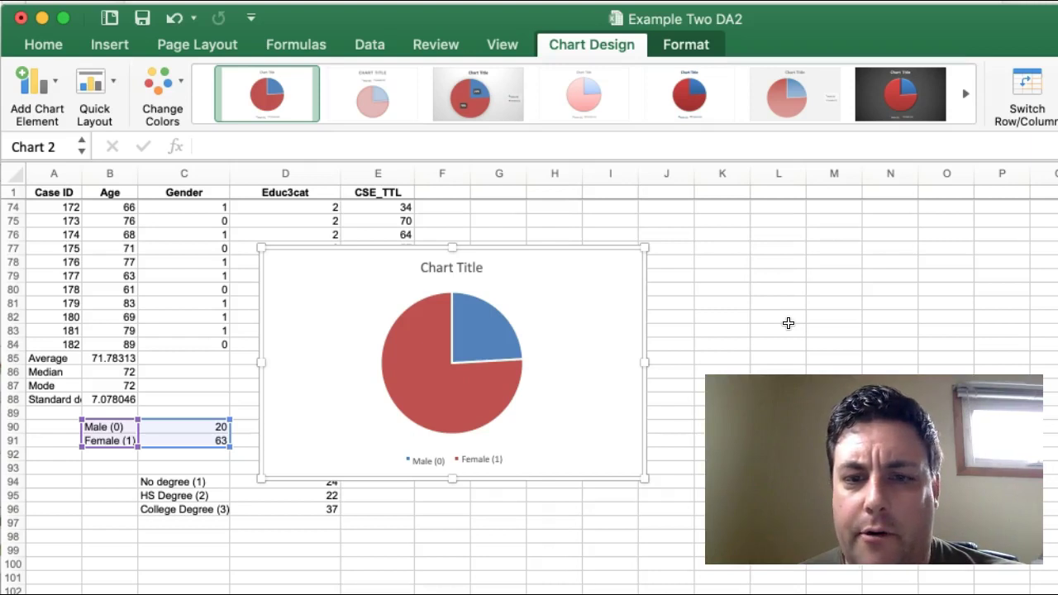
left_click(679, 275)
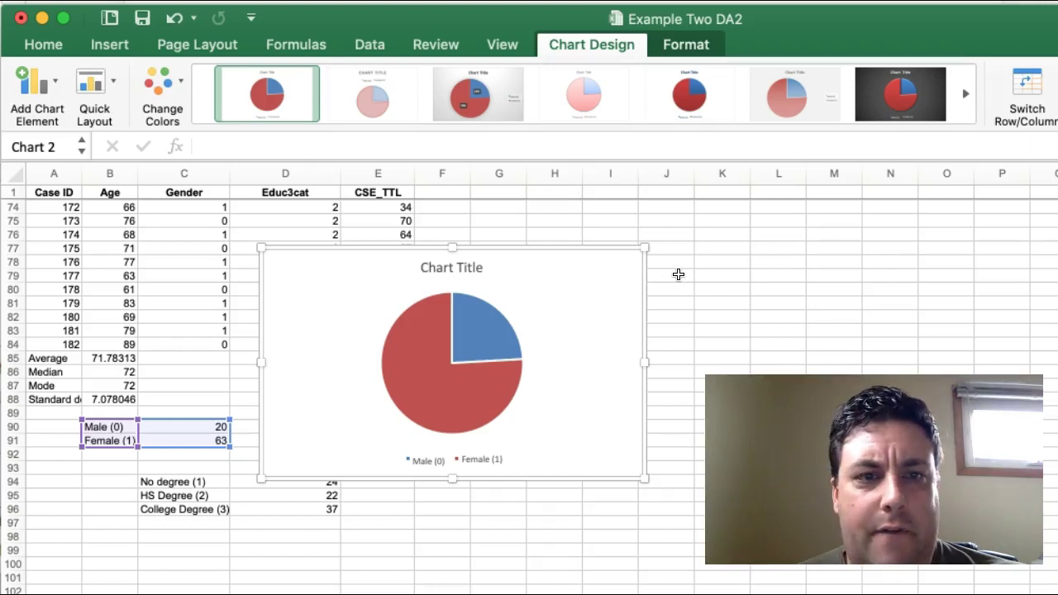
Step: Try the red-purple colorful palette and the blue monochromatic palette on the pie chart, and restore the first colorful palette
left_click(163, 90)
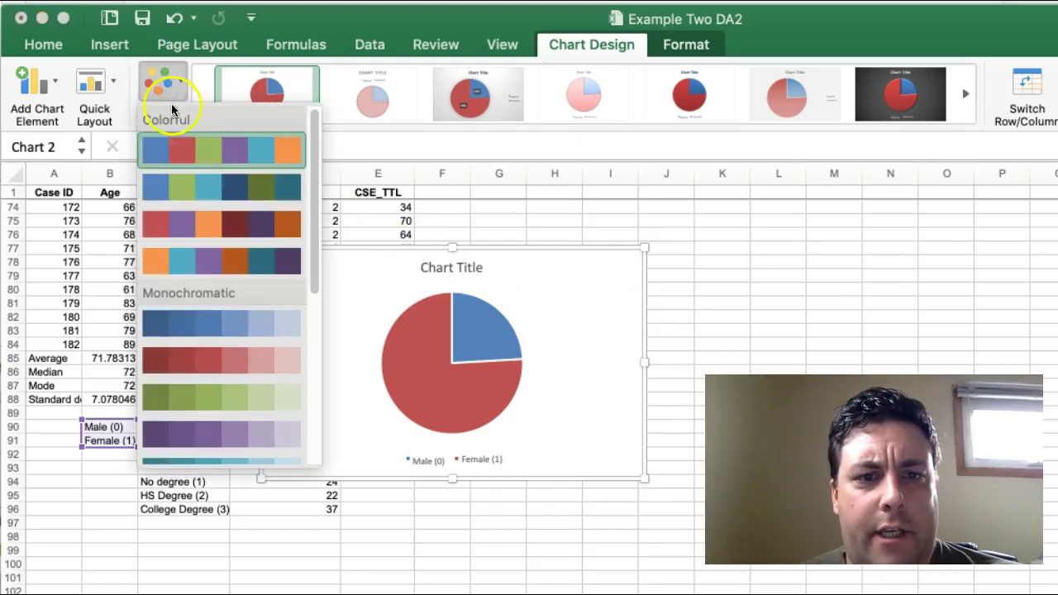
left_click(170, 226)
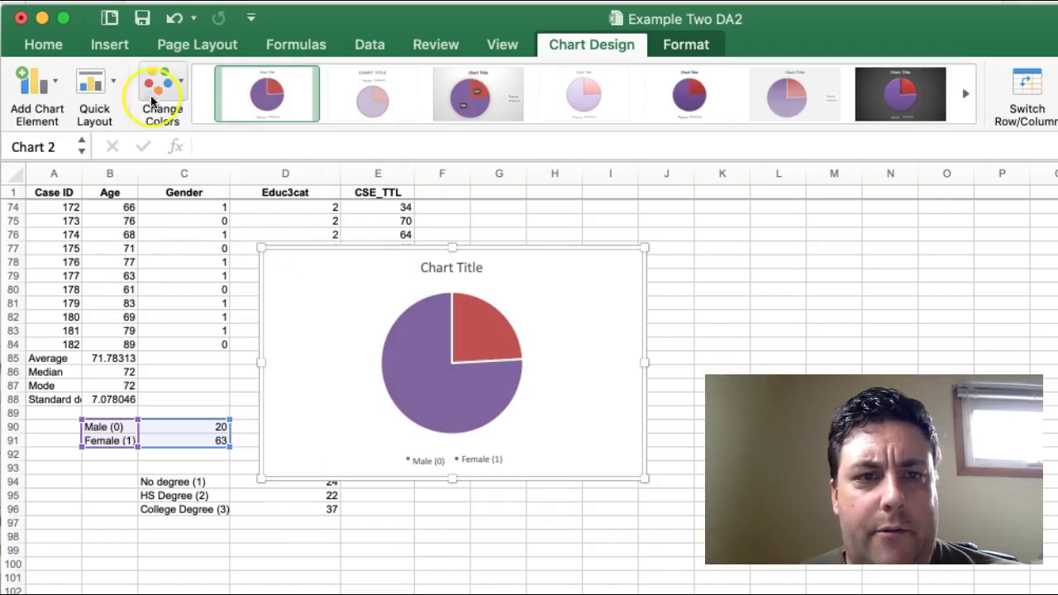
left_click(152, 101)
left_click(169, 328)
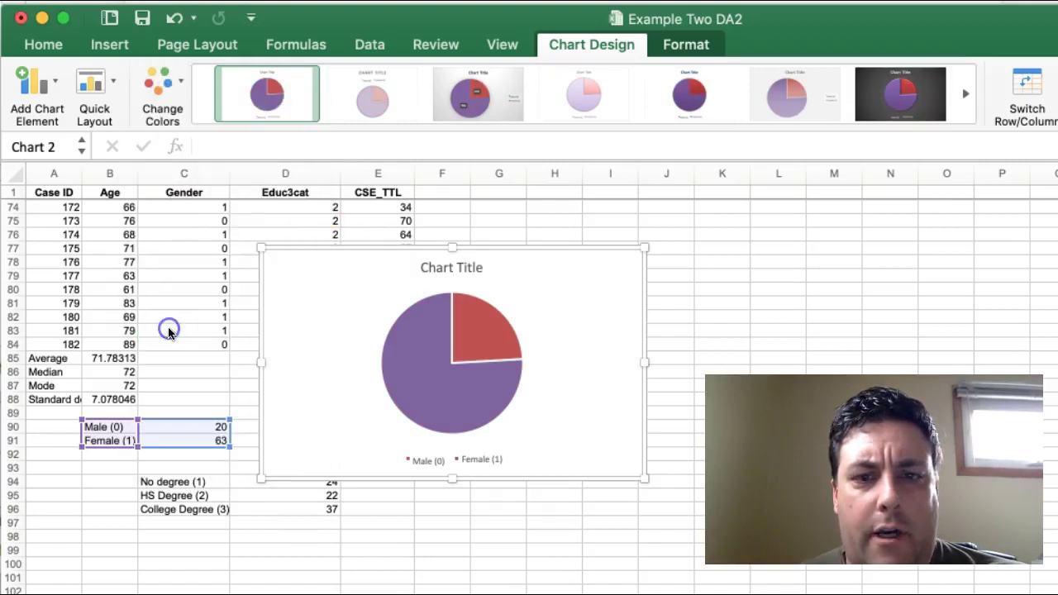
left_click(164, 81)
scroll(182, 267, "down", 3)
scroll(184, 271, "up", 3)
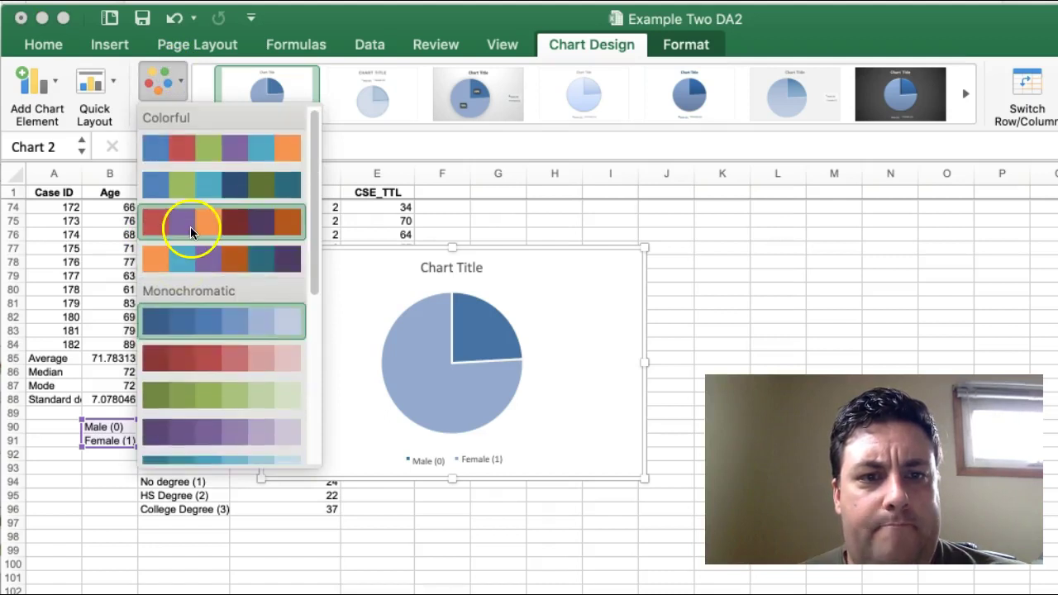
left_click(198, 147)
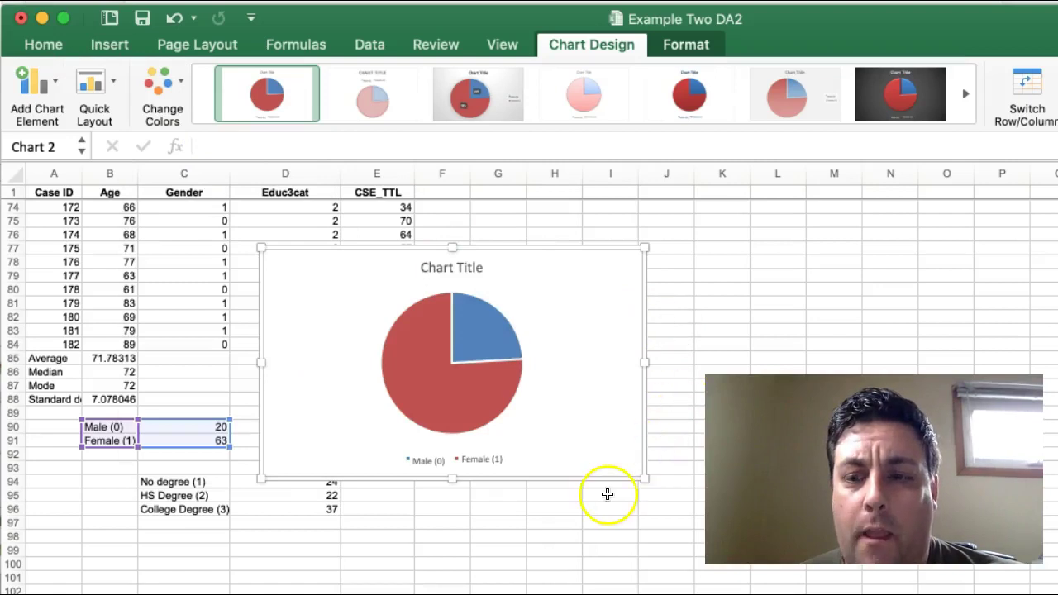
Step: Enlarge the gender pie chart so that it spans from about row 73 down to about row 99
left_click_drag(452, 480, 448, 552)
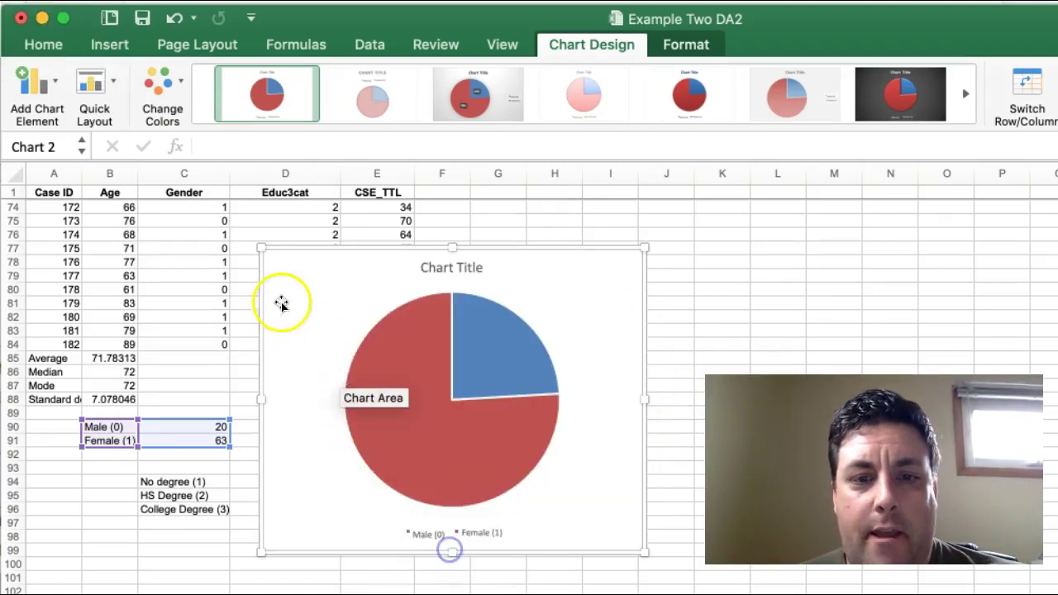
left_click_drag(260, 248, 273, 302)
scroll(652, 288, "down", 5)
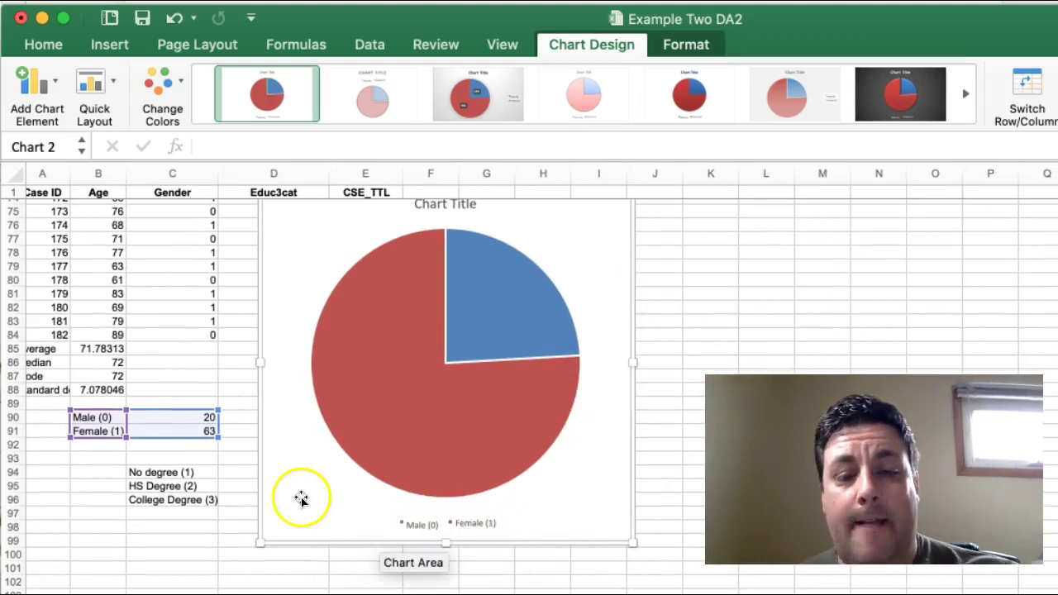
Step: Shorten the gender labels to Male in B90 and Female in B91 by removing the codes in parentheses
left_click(95, 416)
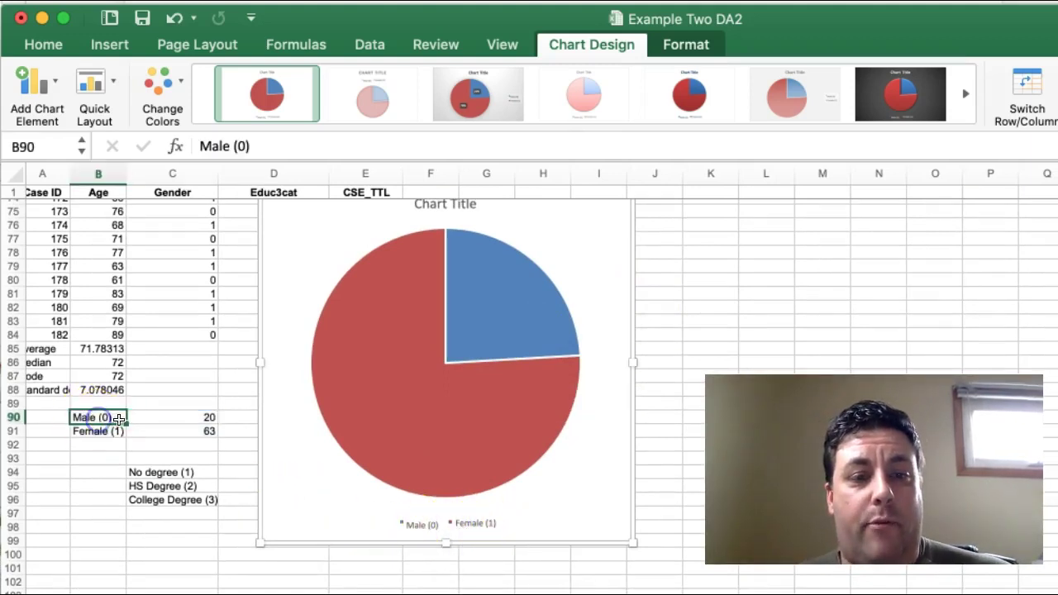
left_click(255, 147)
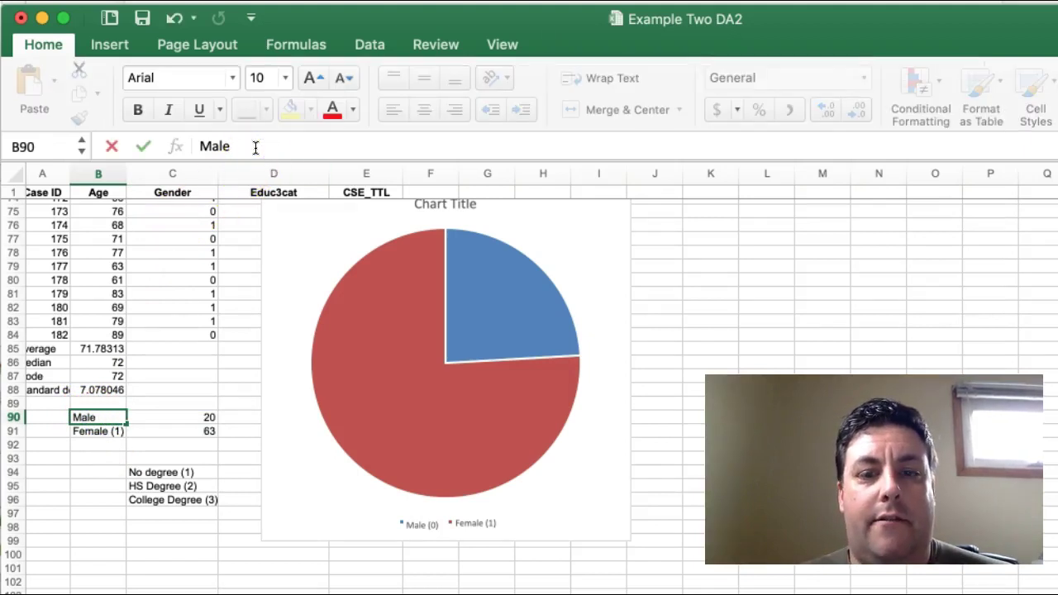
left_click(82, 431)
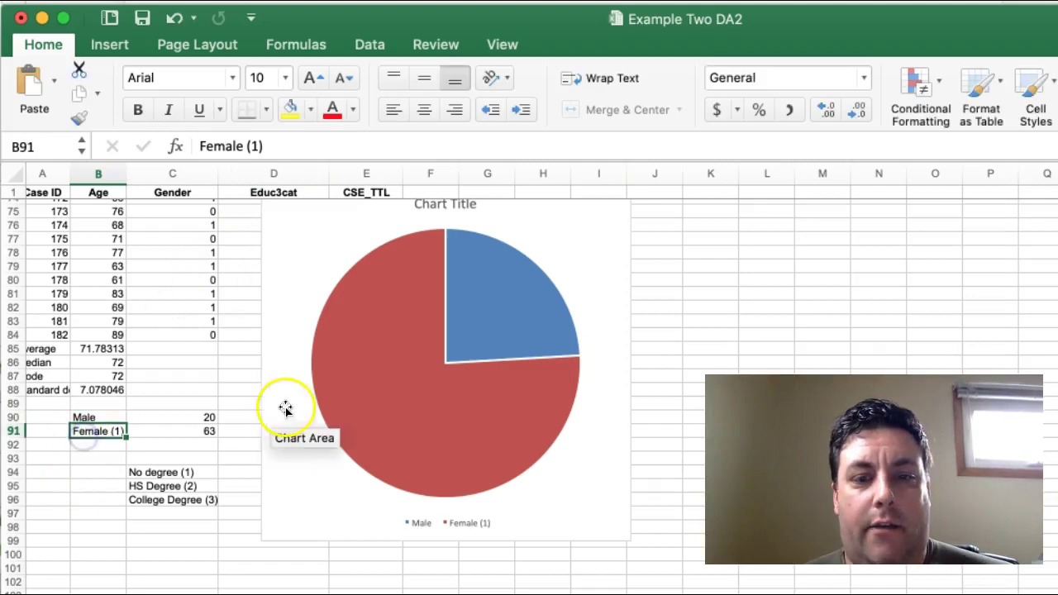
left_click(267, 146)
key("BackSpace")
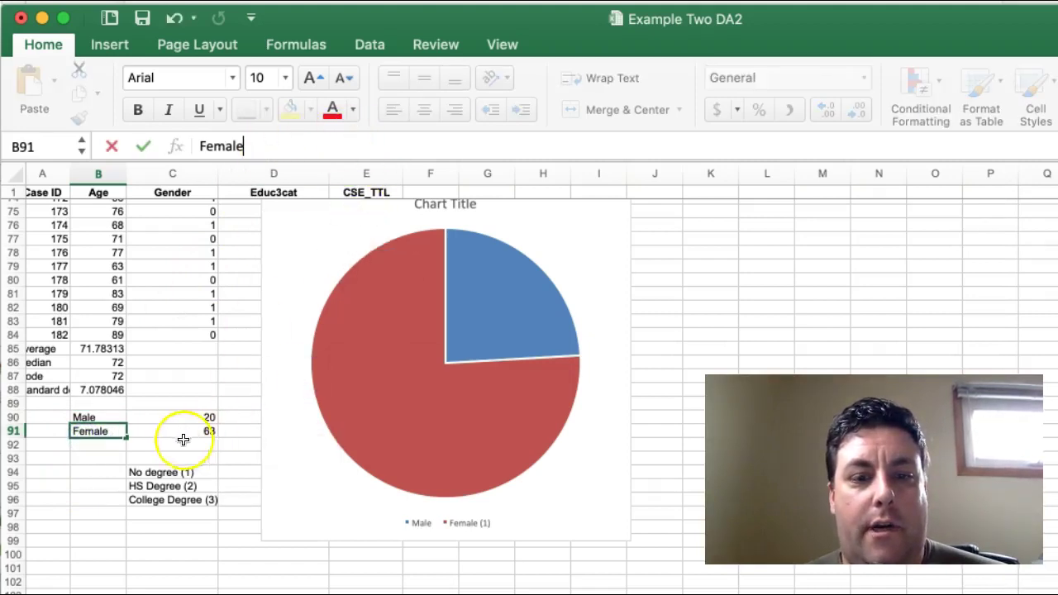
left_click(83, 471)
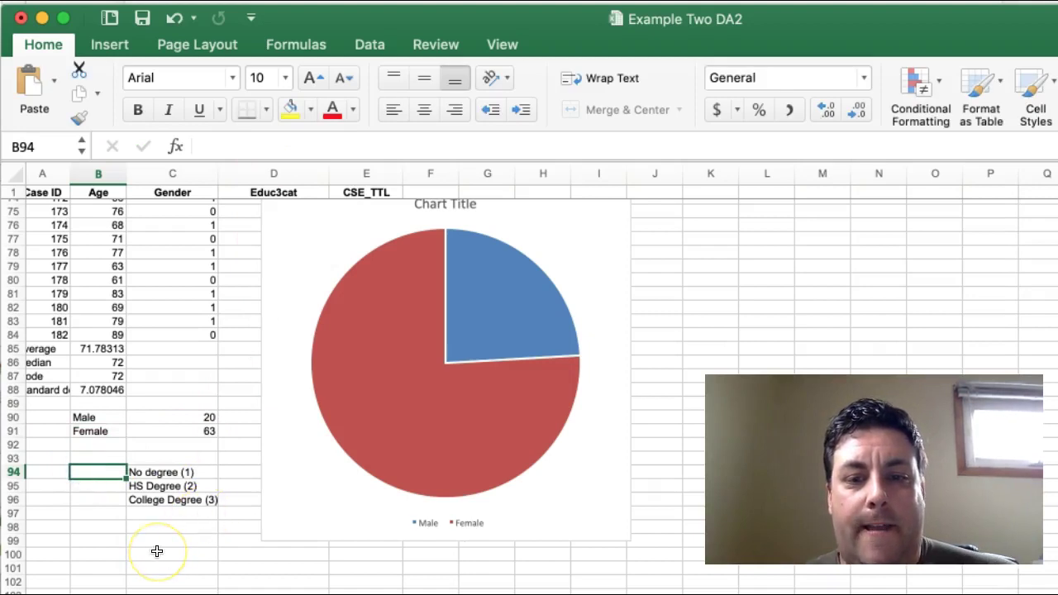
Step: Replace the pie chart's title text with "Gender in the Aging Cohort Study"
scroll(157, 551, "up", 3)
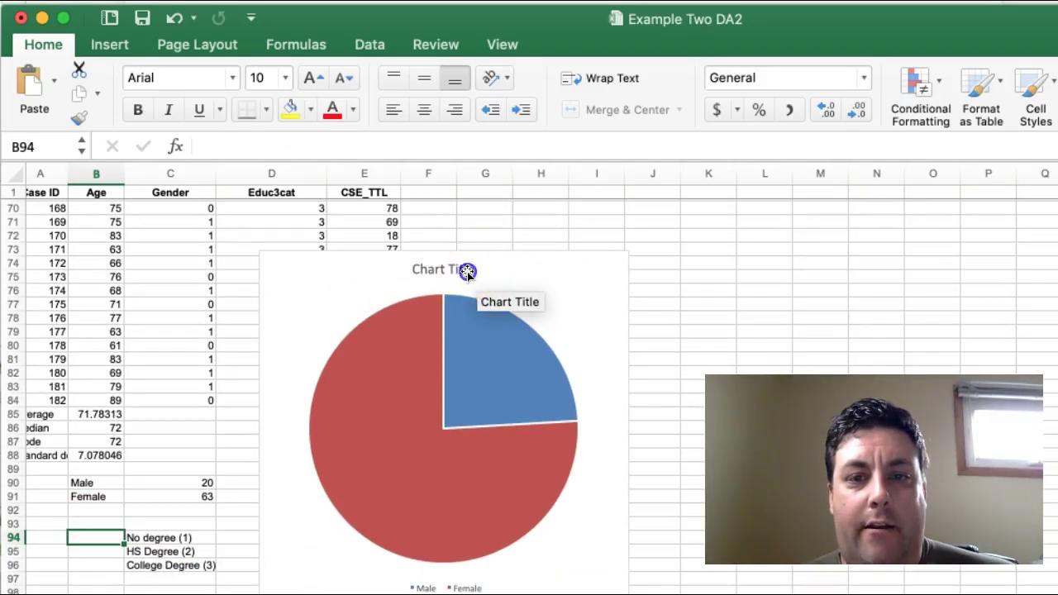
left_click(467, 272)
type("G")
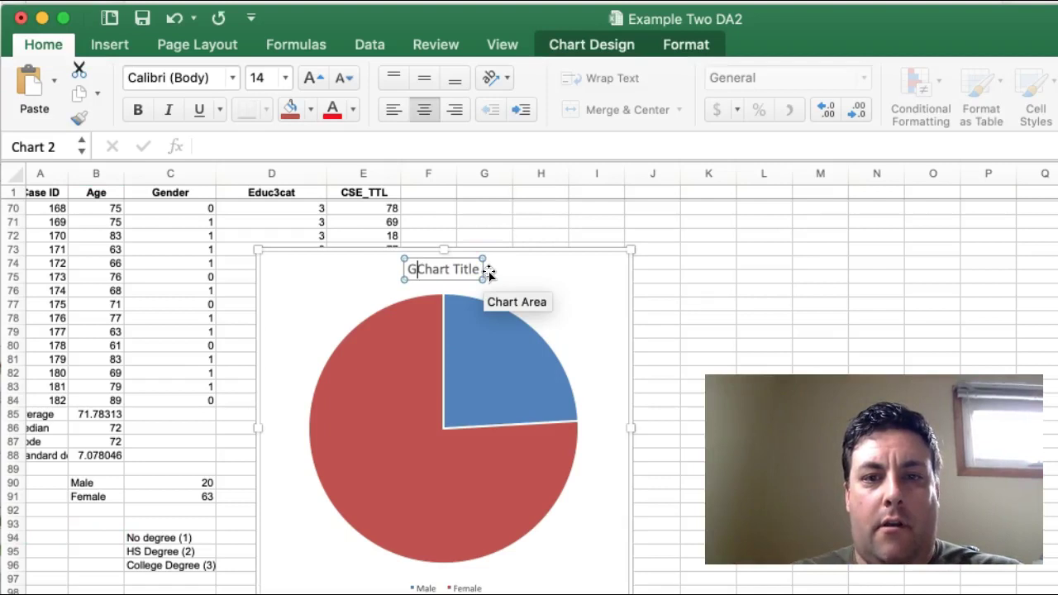
key("BackSpace")
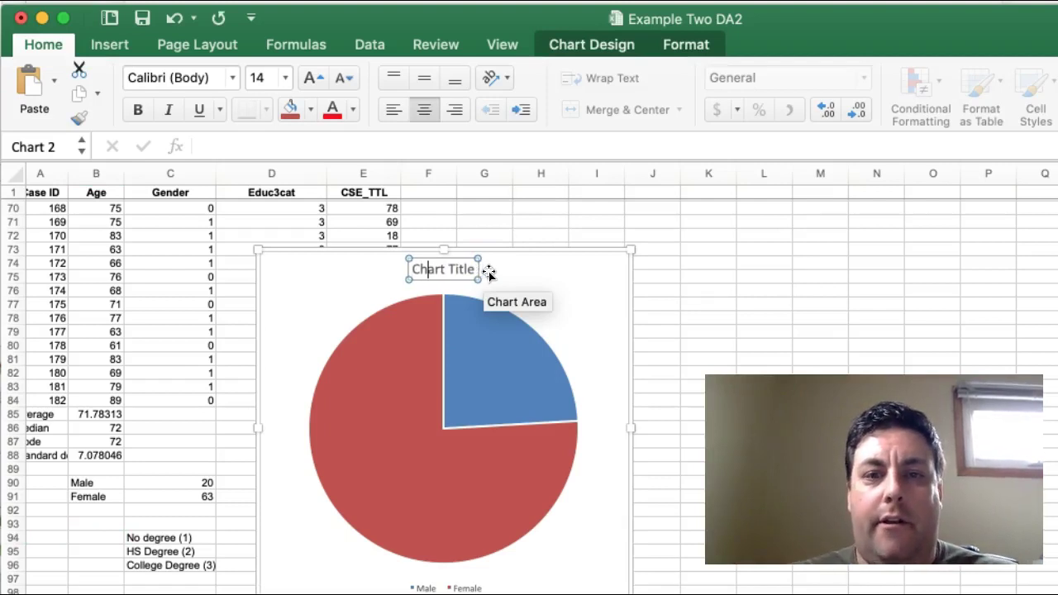
key("Right")
key("Right")
key("Right")
key("Right")
key("BackSpace")
key("BackSpace")
key("BackSpace")
key("BackSpace")
key("BackSpace")
key("BackSpace")
key("BackSpace")
key("BackSpace")
key("BackSpace")
key("BackSpace")
key("BackSpace")
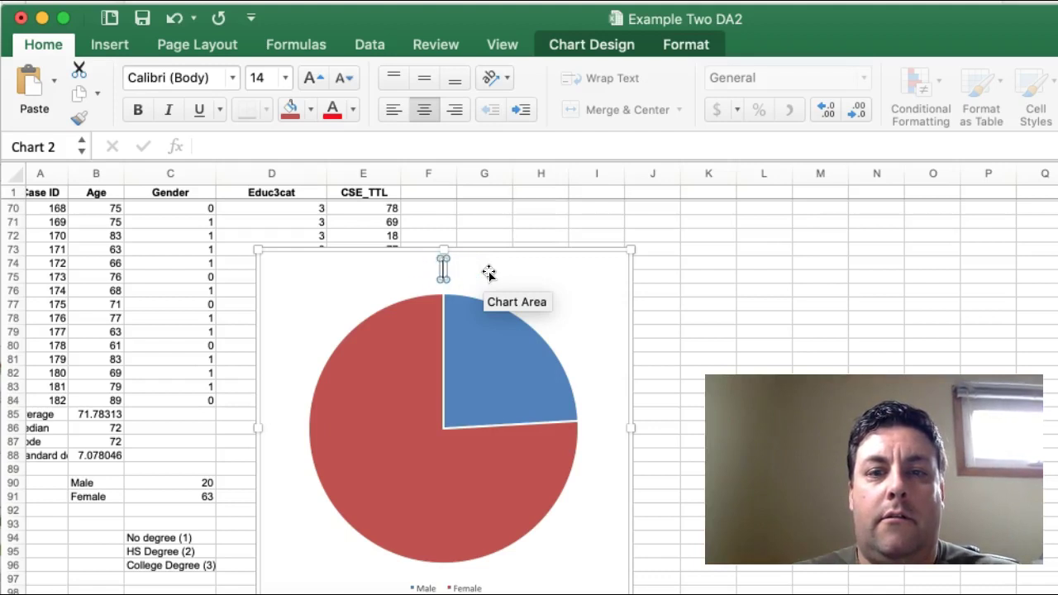
type("Gender")
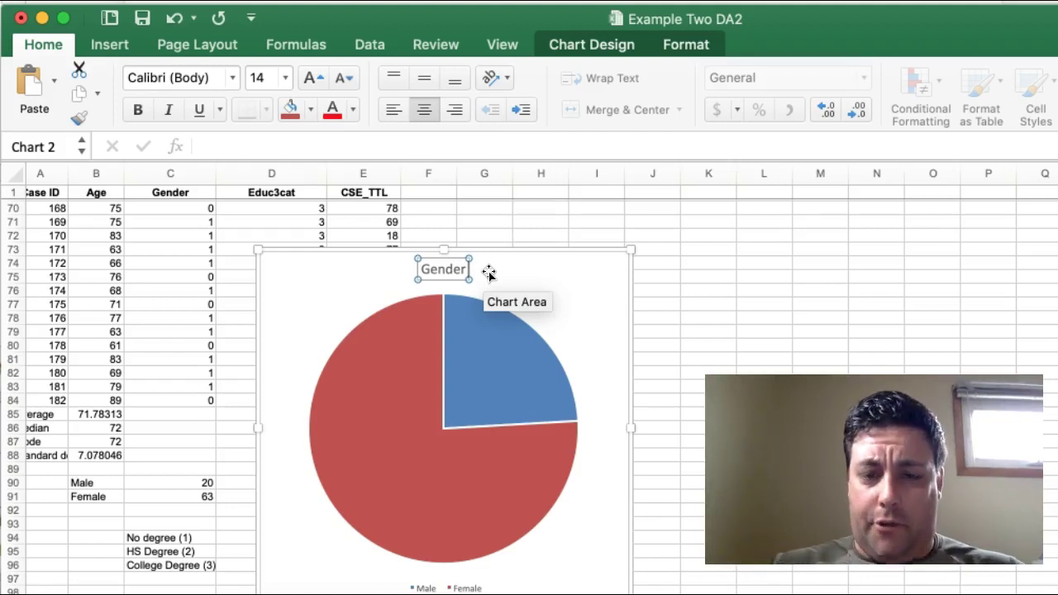
type("in the")
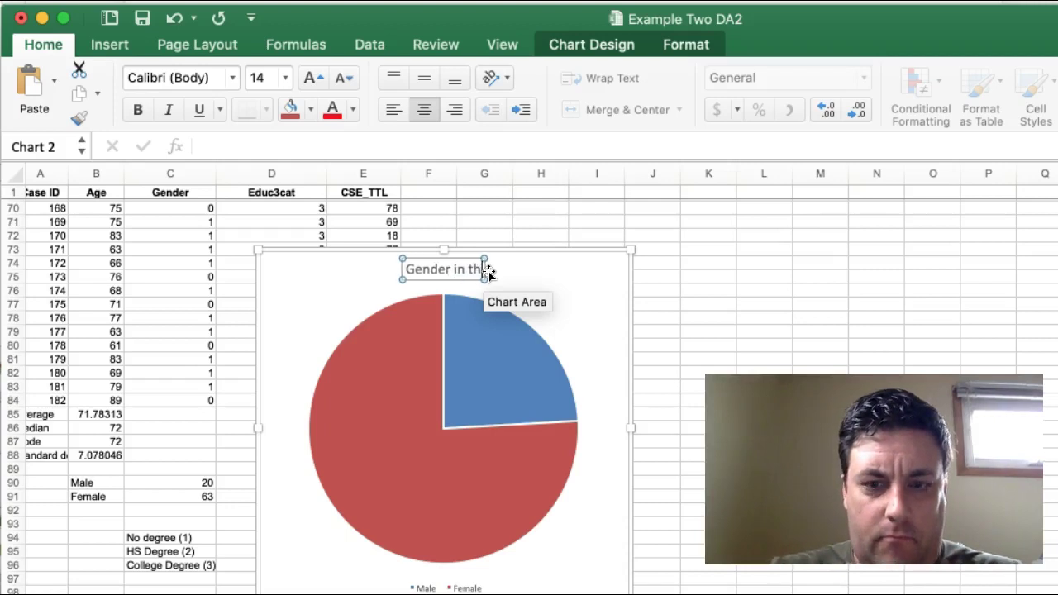
type(" Age")
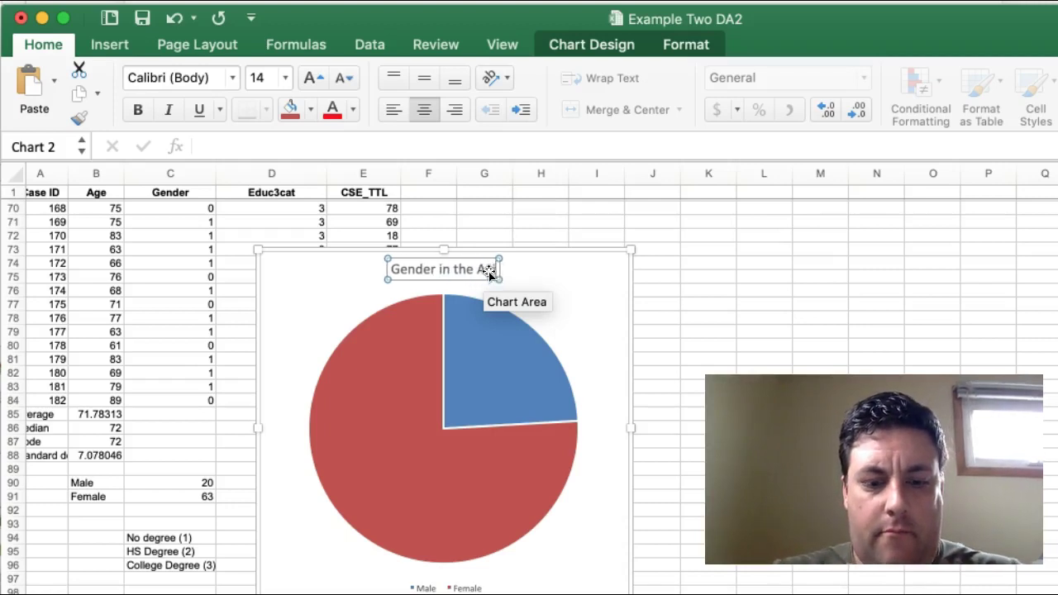
type("ng Cohort Study")
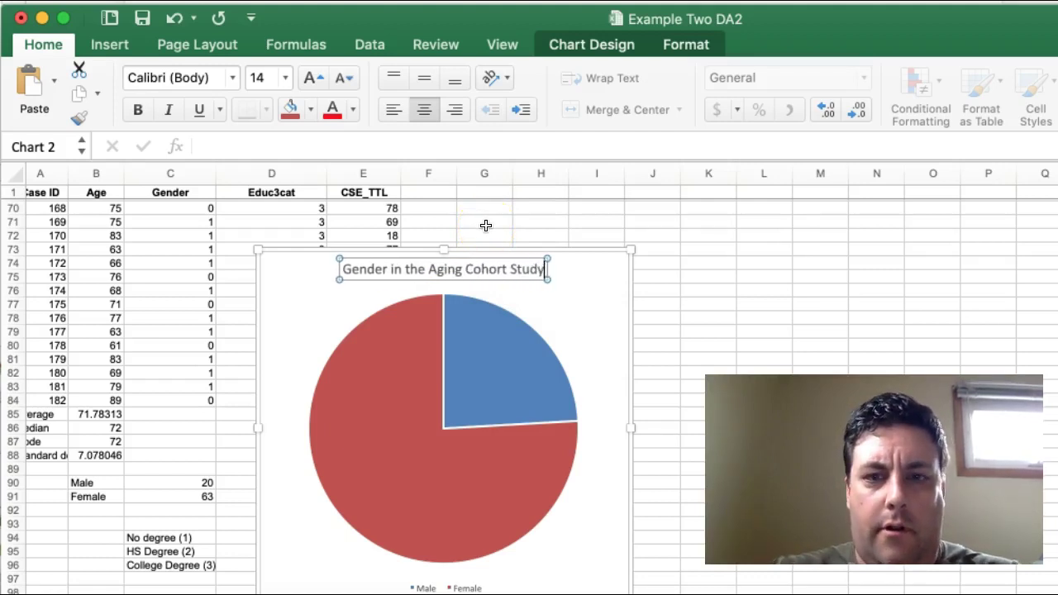
Step: Finish the title edit and place the gender pie chart's legend at the right side of the chart
left_click(708, 288)
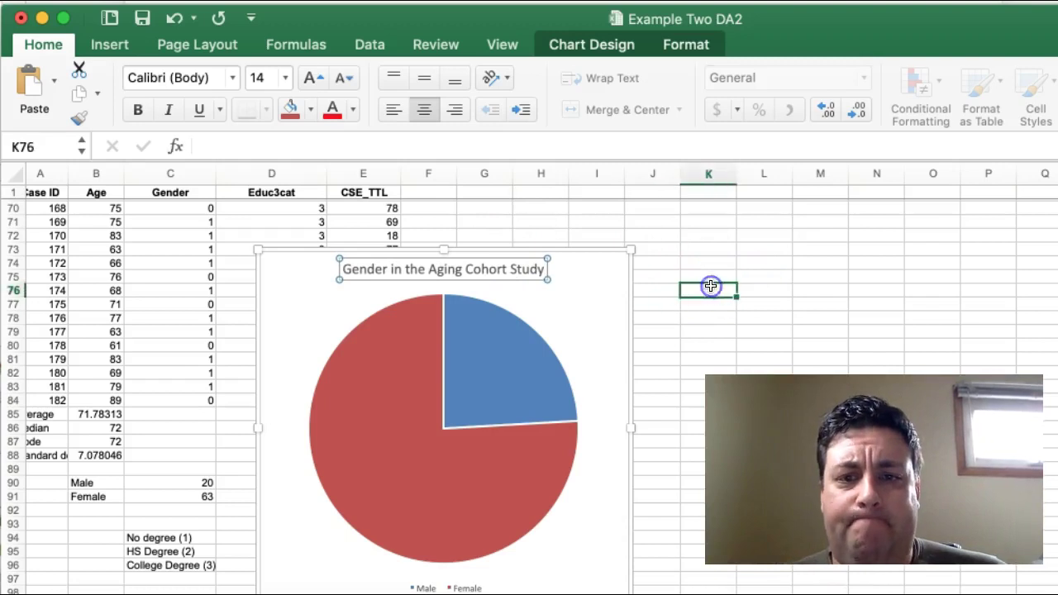
scroll(711, 286, "down", 2)
scroll(711, 286, "down", 1)
scroll(710, 286, "left", 1)
scroll(567, 326, "up", 2)
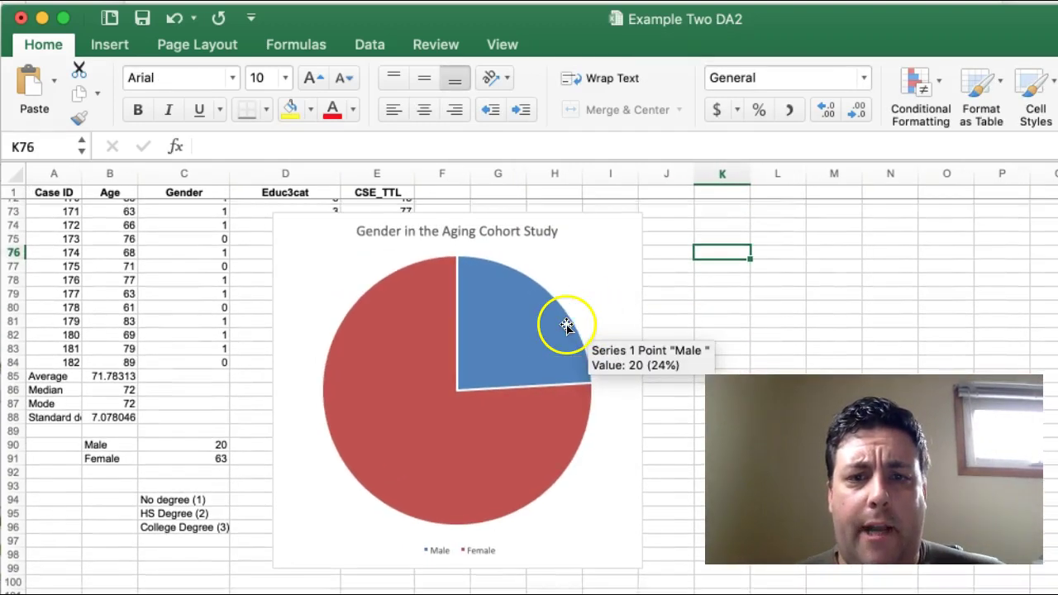
left_click(508, 258)
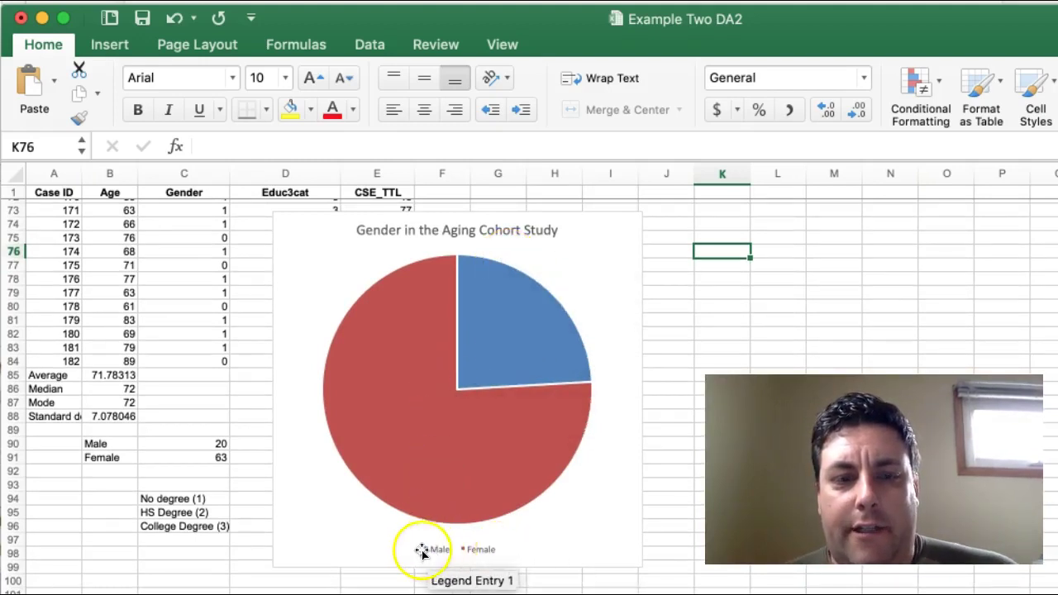
left_click(425, 287)
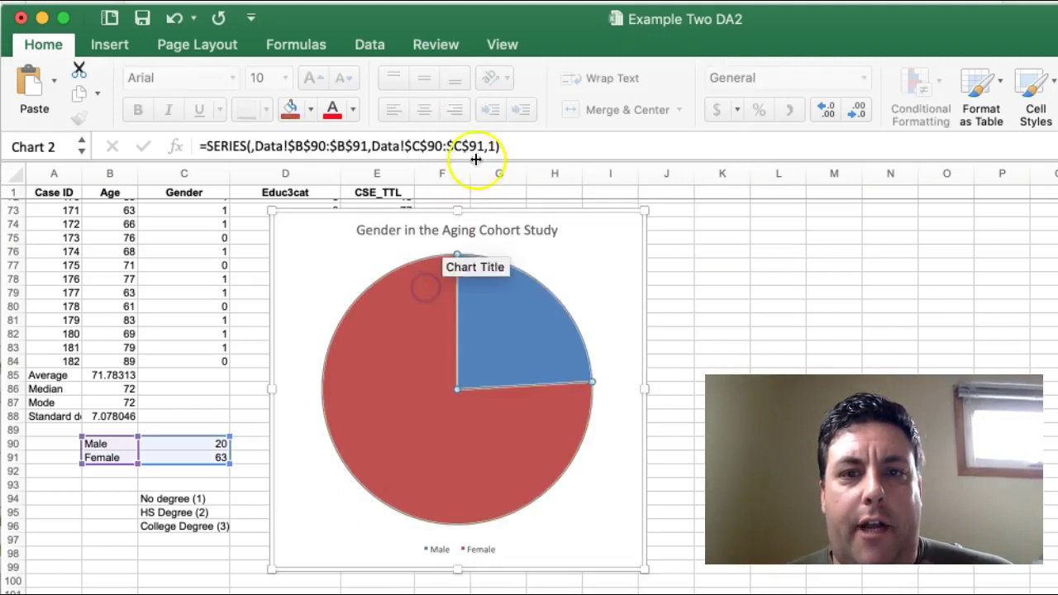
left_click(614, 46)
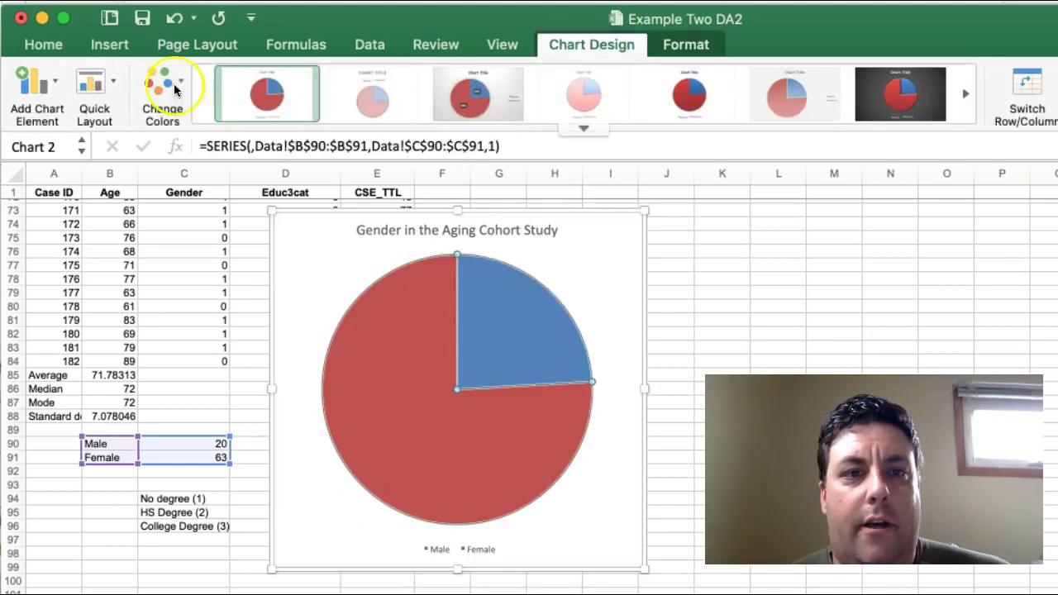
left_click(60, 89)
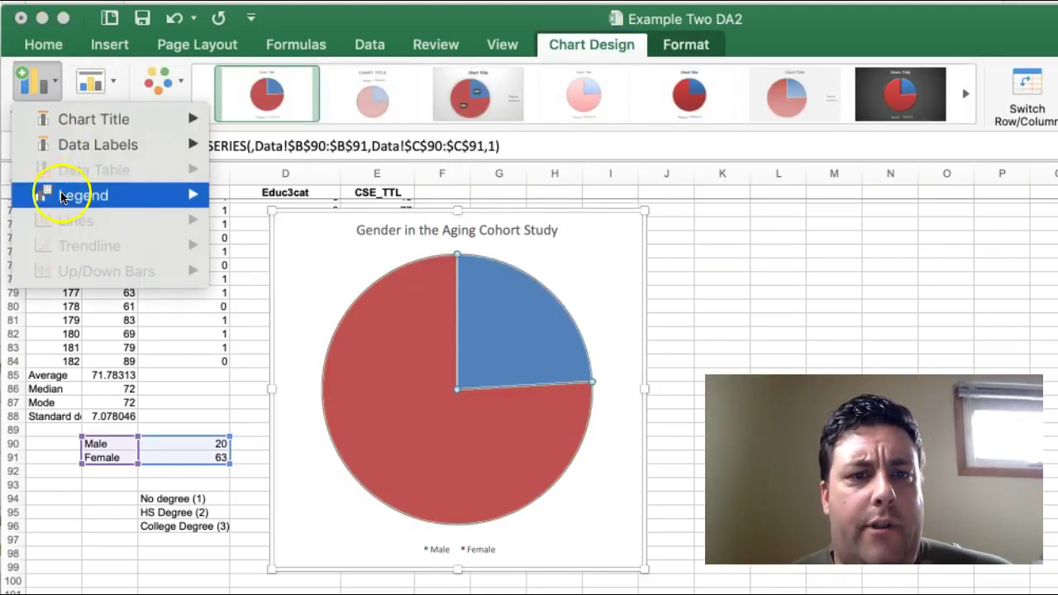
mouse_move(83, 195)
left_click(257, 252)
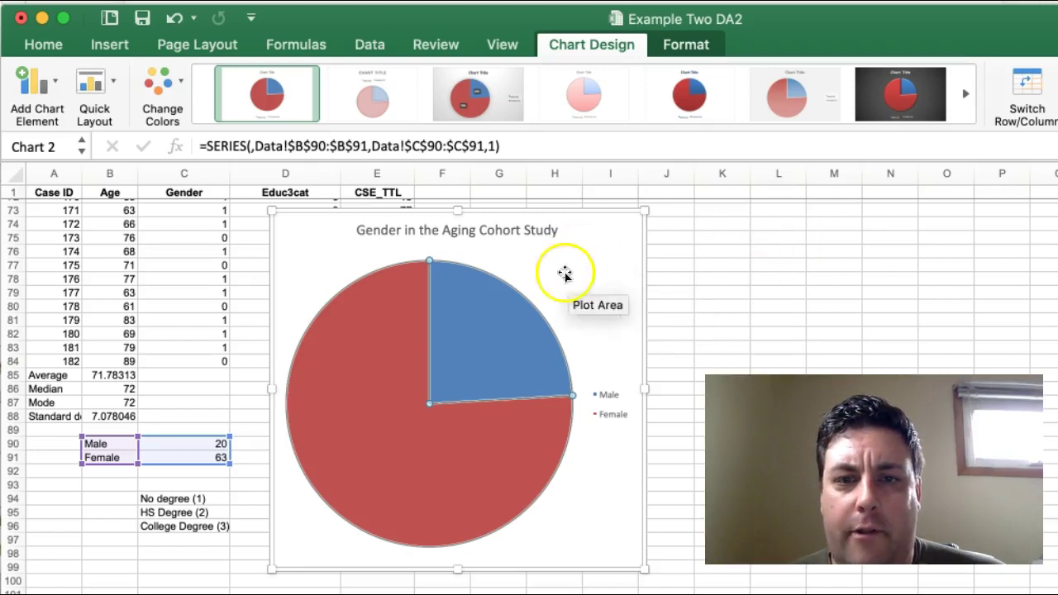
Step: Cut the gender pie chart from the worksheet
right_click(567, 246)
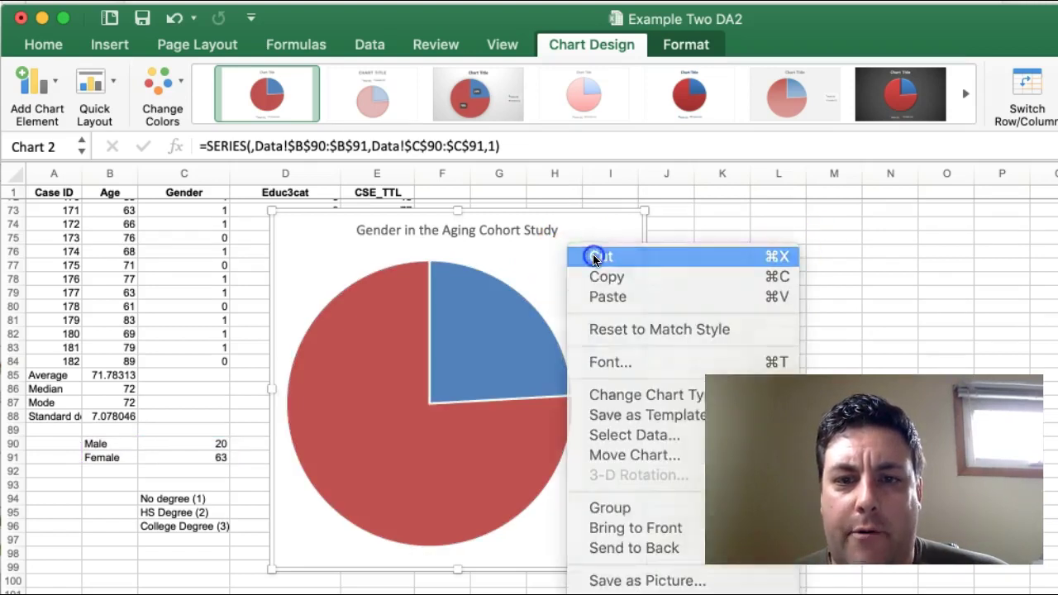
left_click(595, 258)
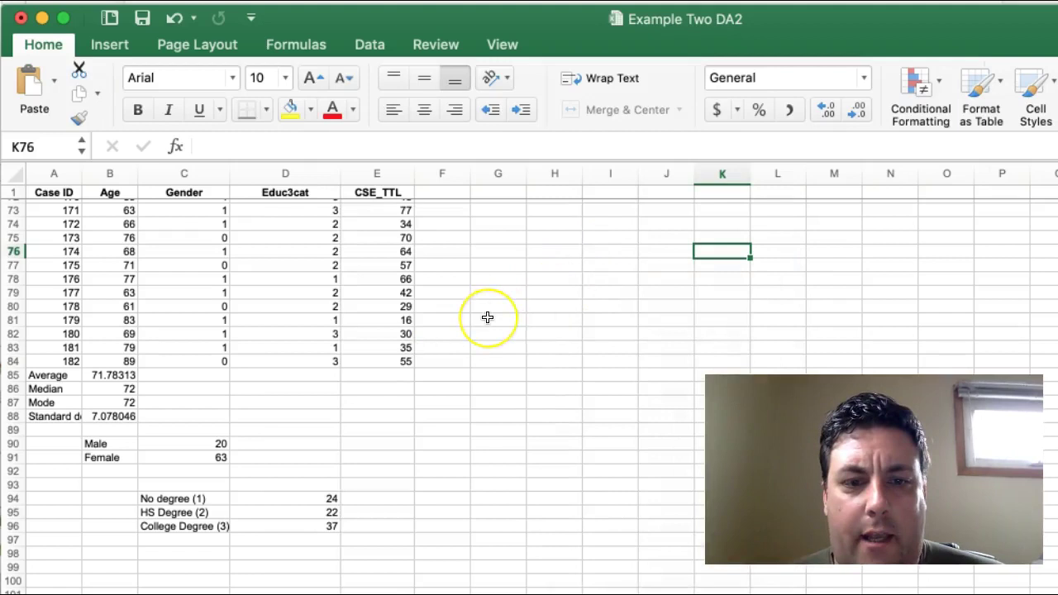
Step: Insert a Clustered Column chart of the degree labels and counts in C94:D96
scroll(488, 318, "down", 5)
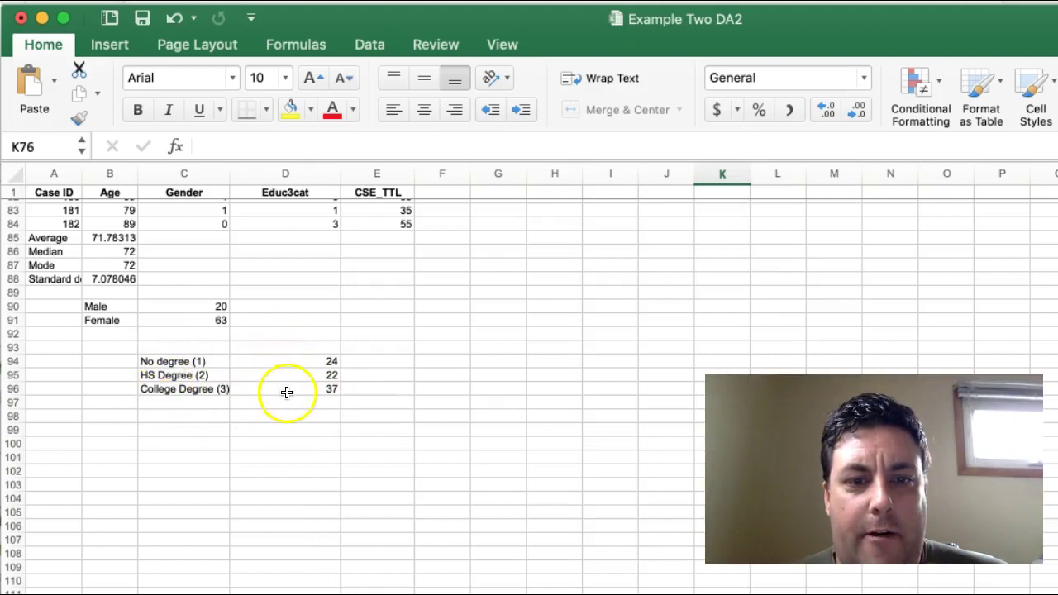
left_click_drag(169, 362, 283, 391)
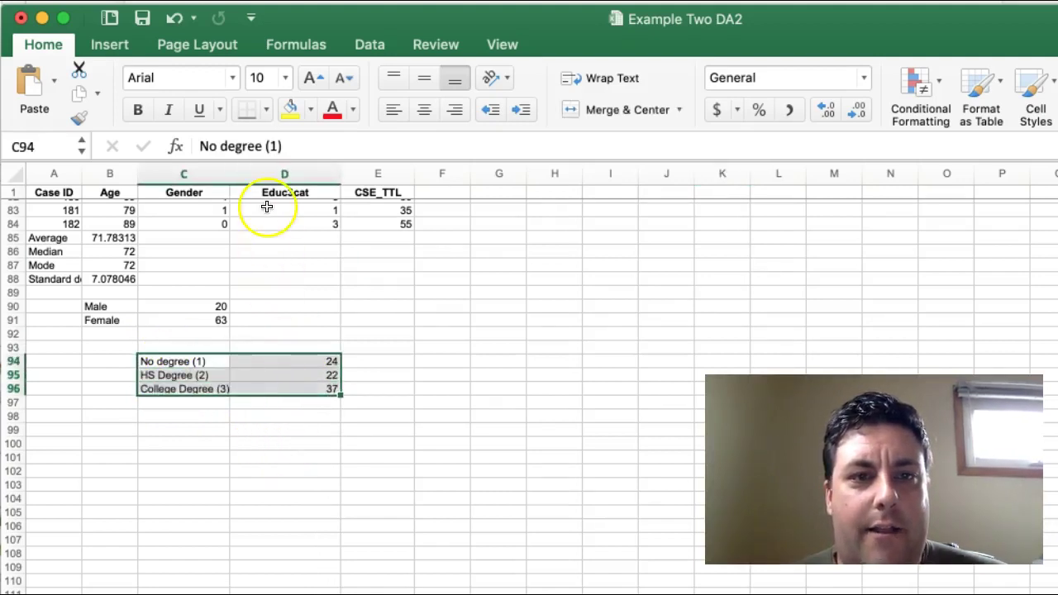
left_click(97, 48)
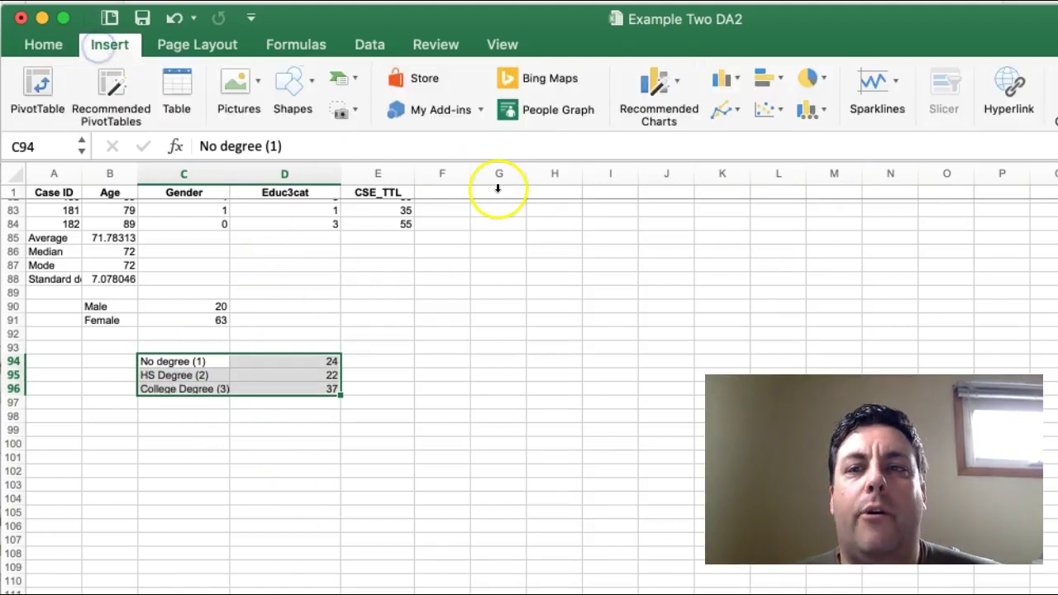
left_click(733, 78)
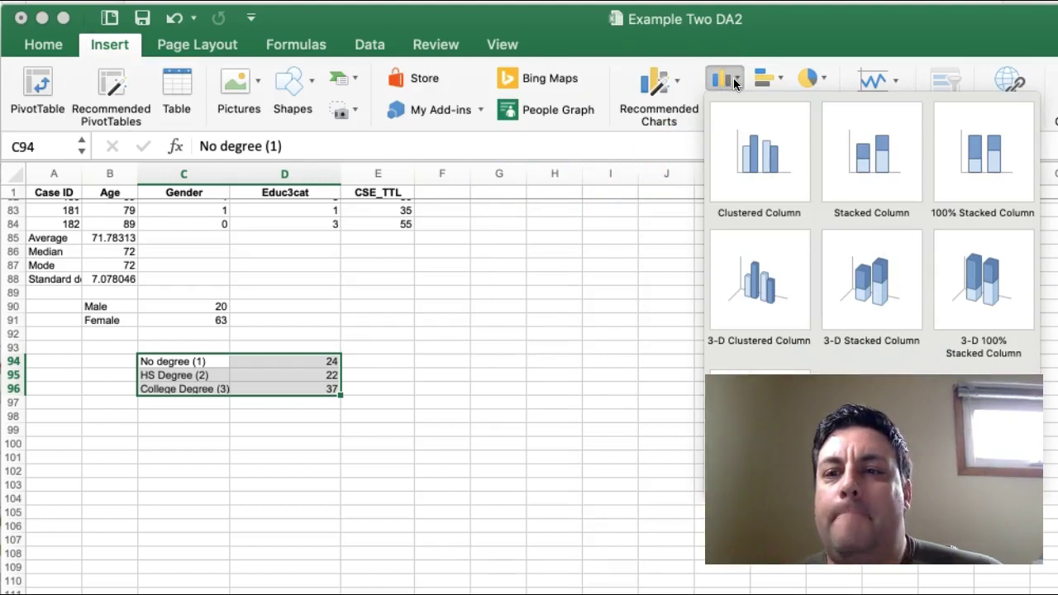
left_click(740, 160)
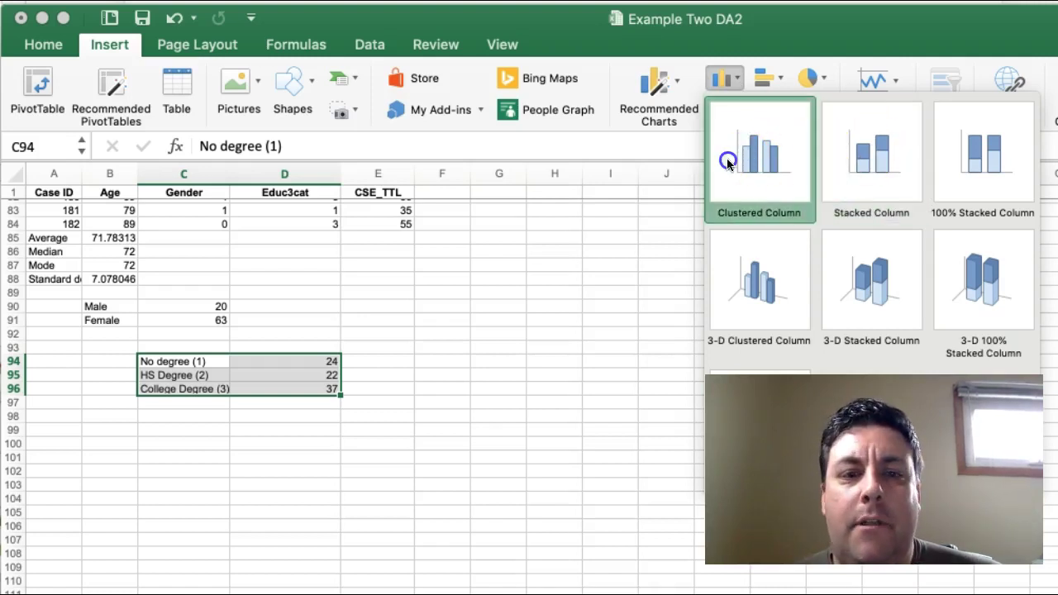
left_click(726, 158)
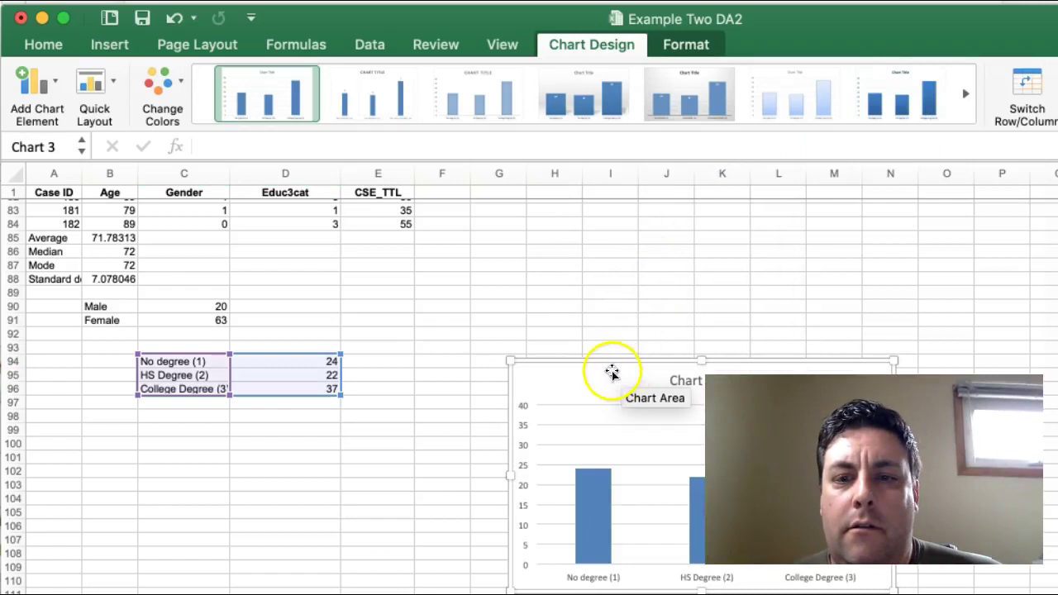
Step: Move the education column chart beside the degree counts, spanning from about row 90 to row 106 and starting at column E
left_click_drag(600, 361, 354, 223)
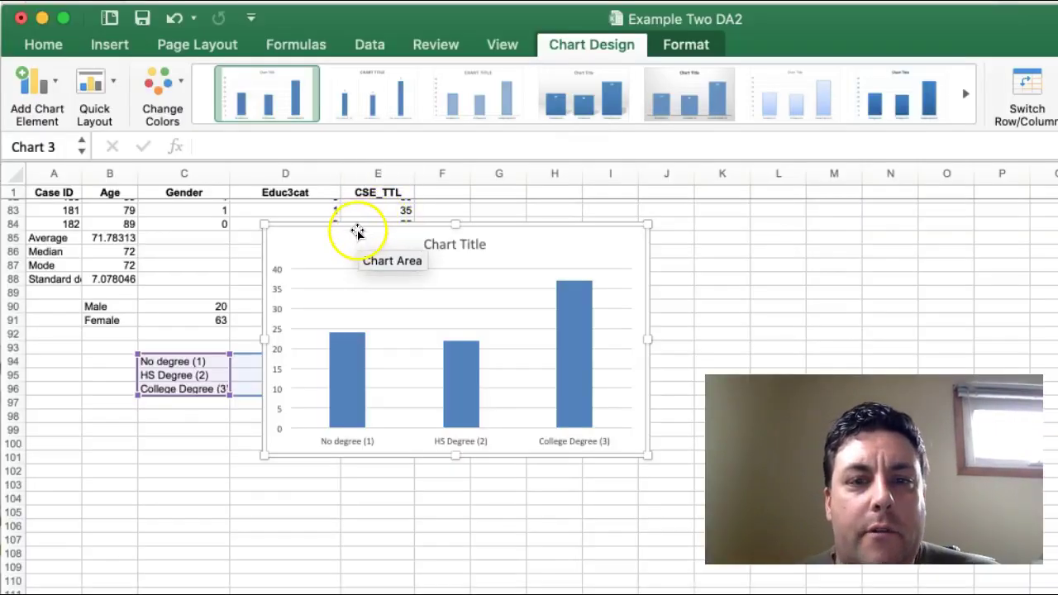
left_click_drag(357, 232, 433, 510)
scroll(432, 510, "down", 10)
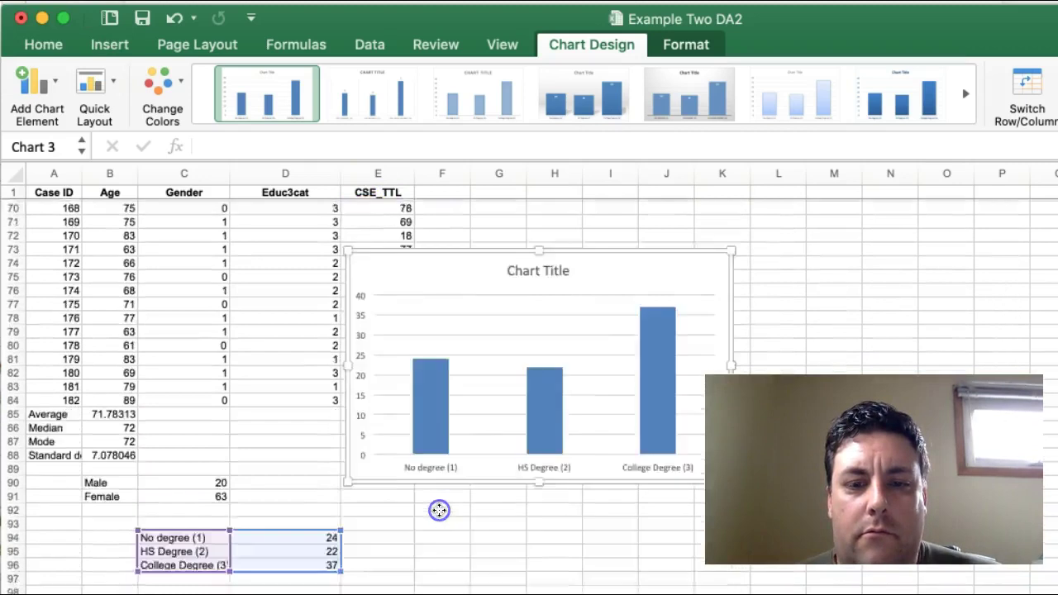
left_click_drag(449, 231, 443, 456)
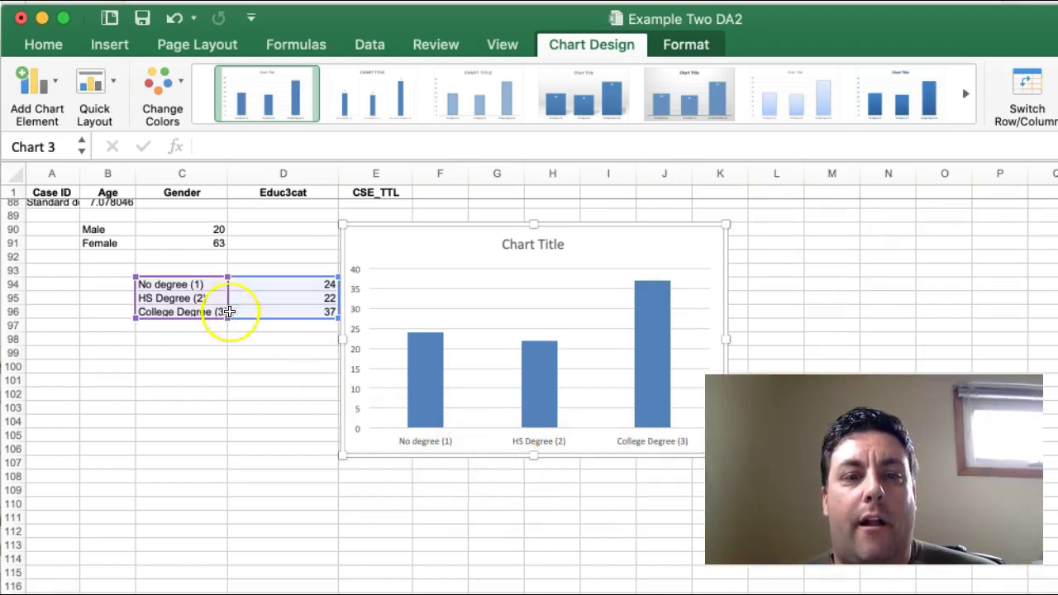
Step: Shorten the label in C94 to "No degree" by removing its code in parentheses
left_click(202, 284)
left_click(303, 149)
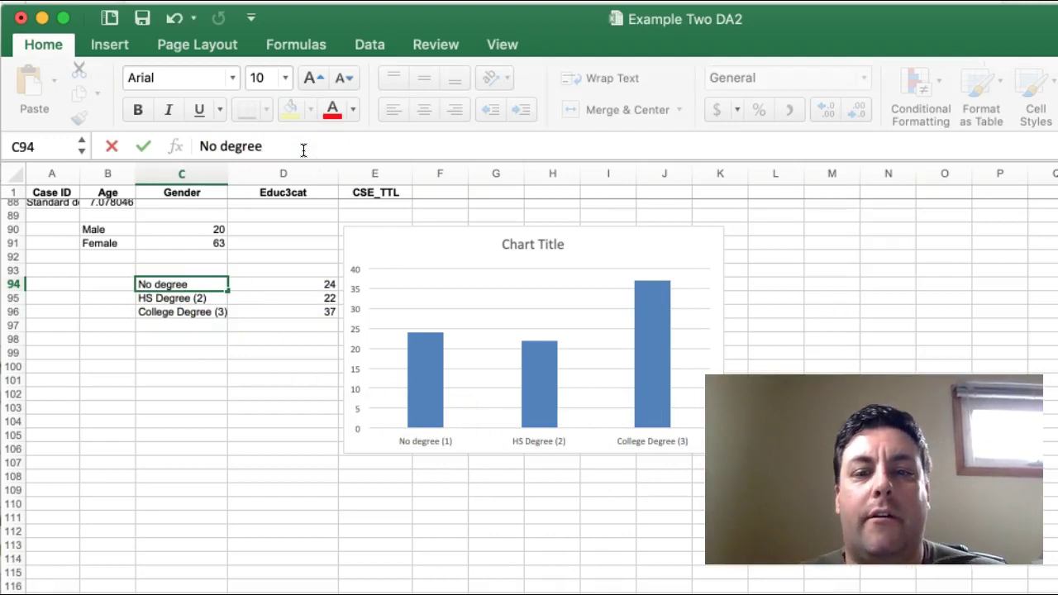
left_click(273, 433)
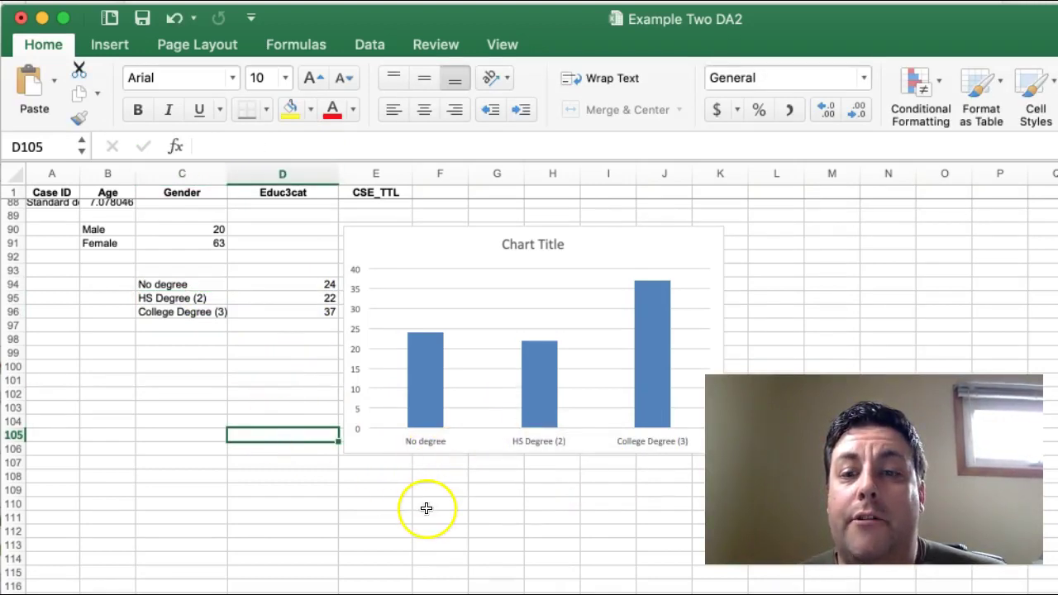
Step: Cut the education column chart from the worksheet
mouse_move(444, 412)
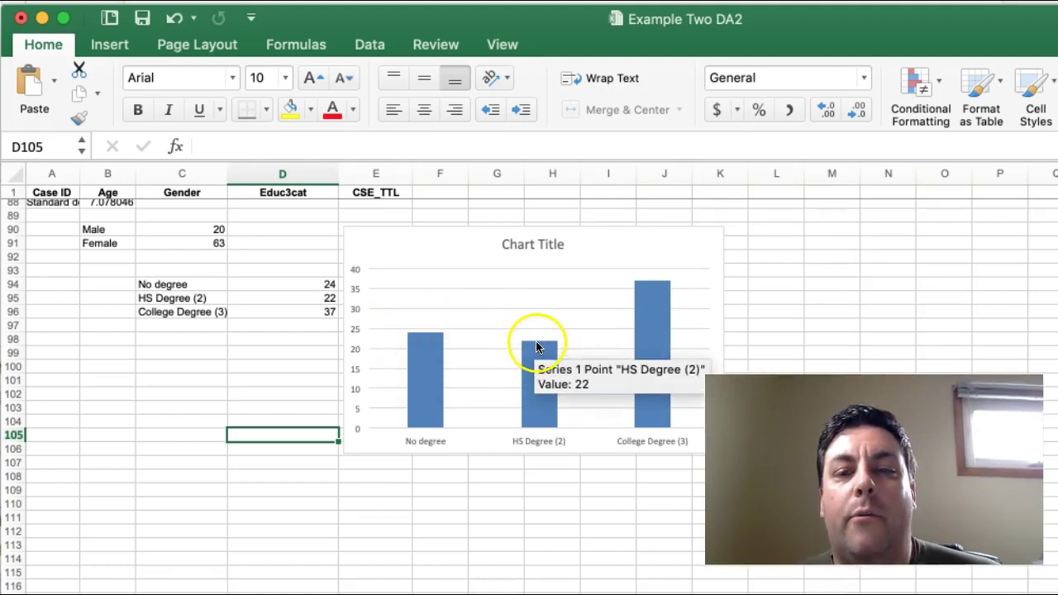
mouse_move(642, 284)
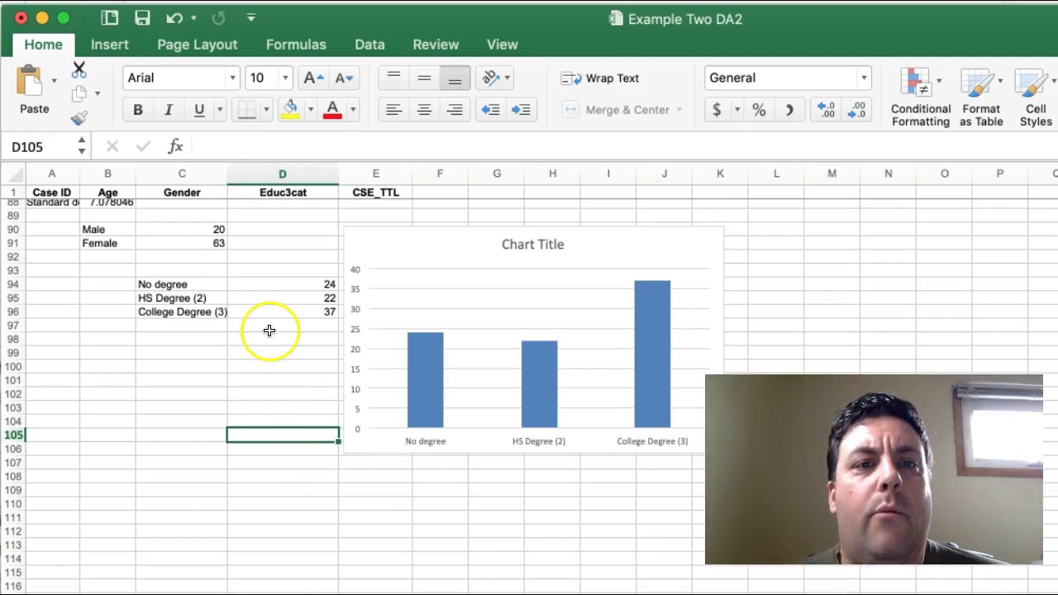
left_click(384, 237)
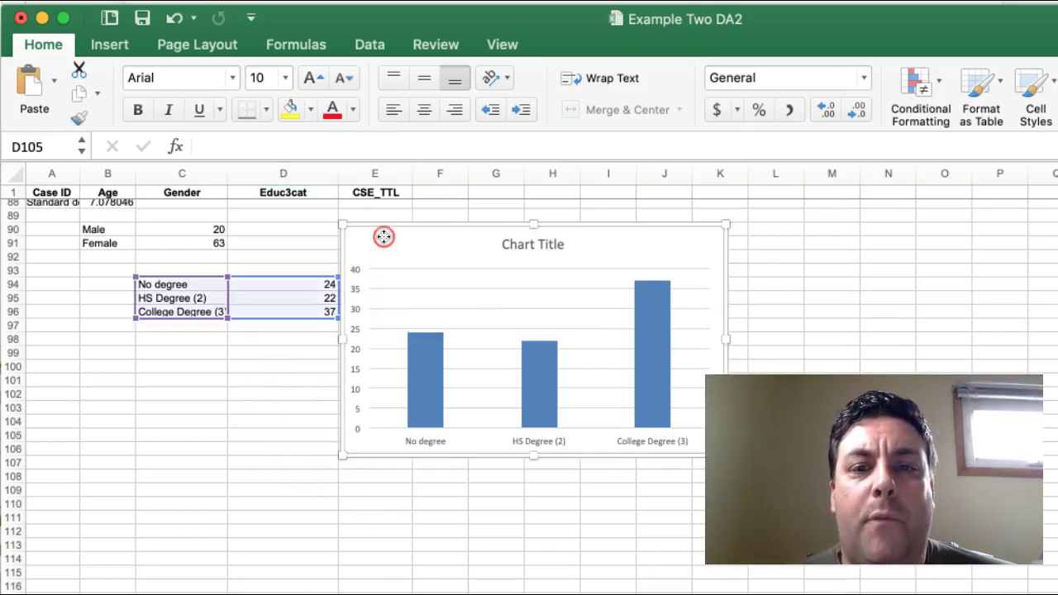
right_click(384, 237)
left_click(397, 244)
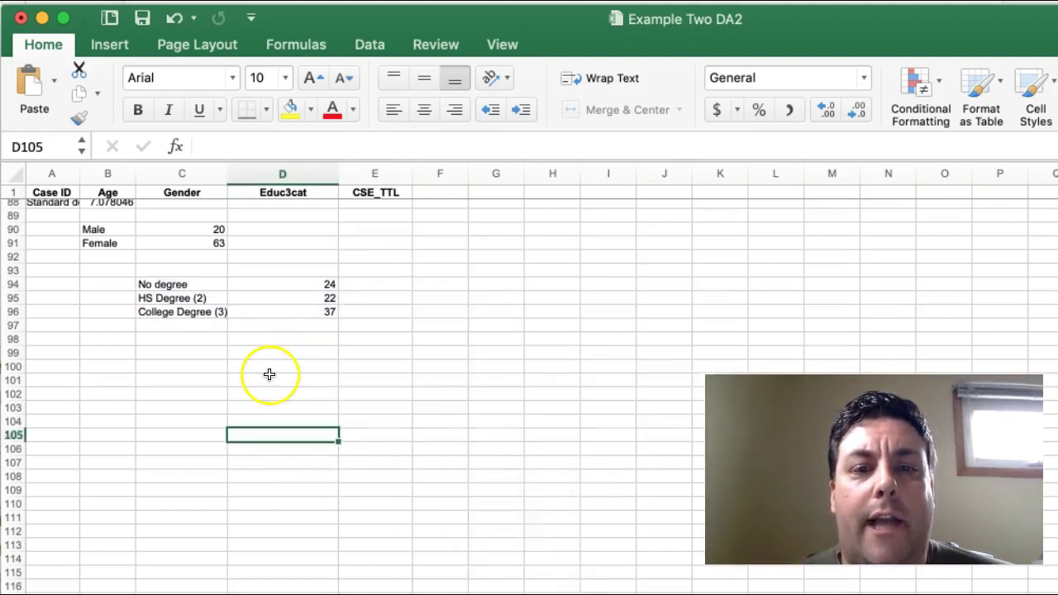
left_click(109, 45)
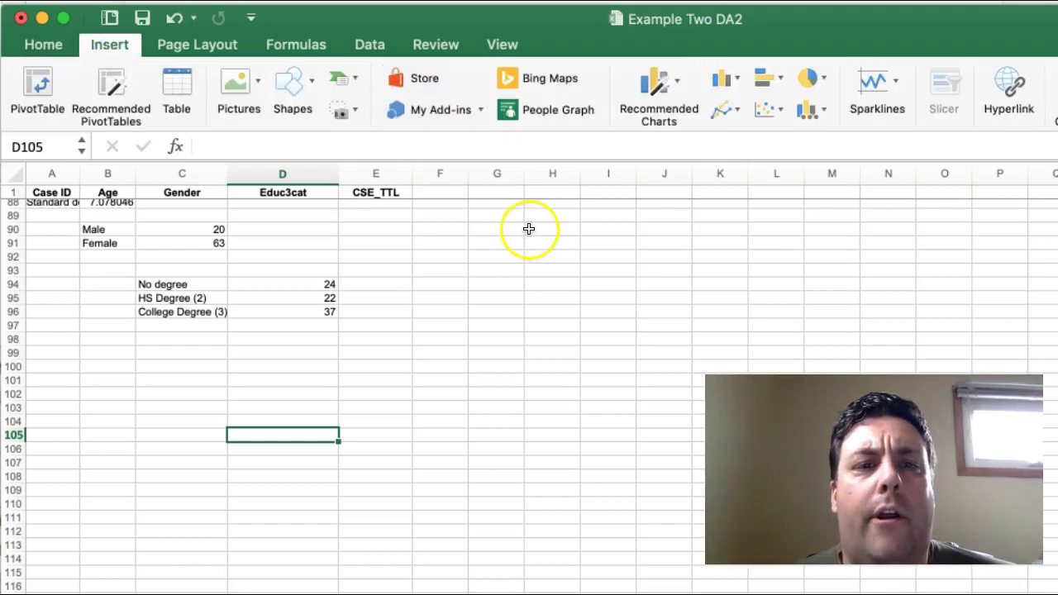
left_click(659, 84)
left_click(588, 243)
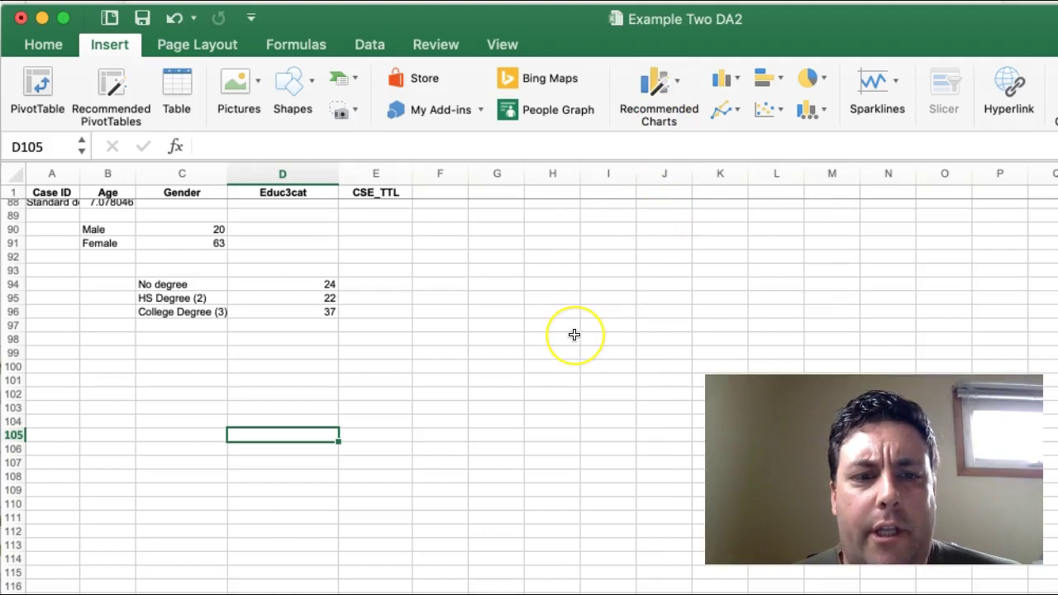
Step: Move the gender and degree frequency tables from B90:D96 to the block starting at G92
scroll(524, 354, "up", 5)
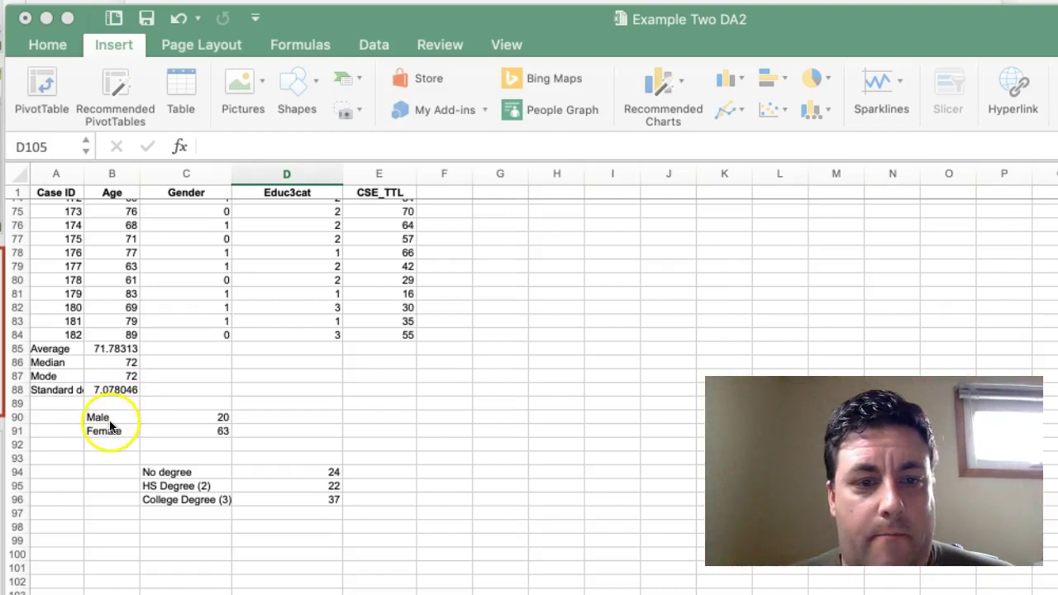
left_click(96, 418)
left_click_drag(96, 417, 287, 495)
key("super+x")
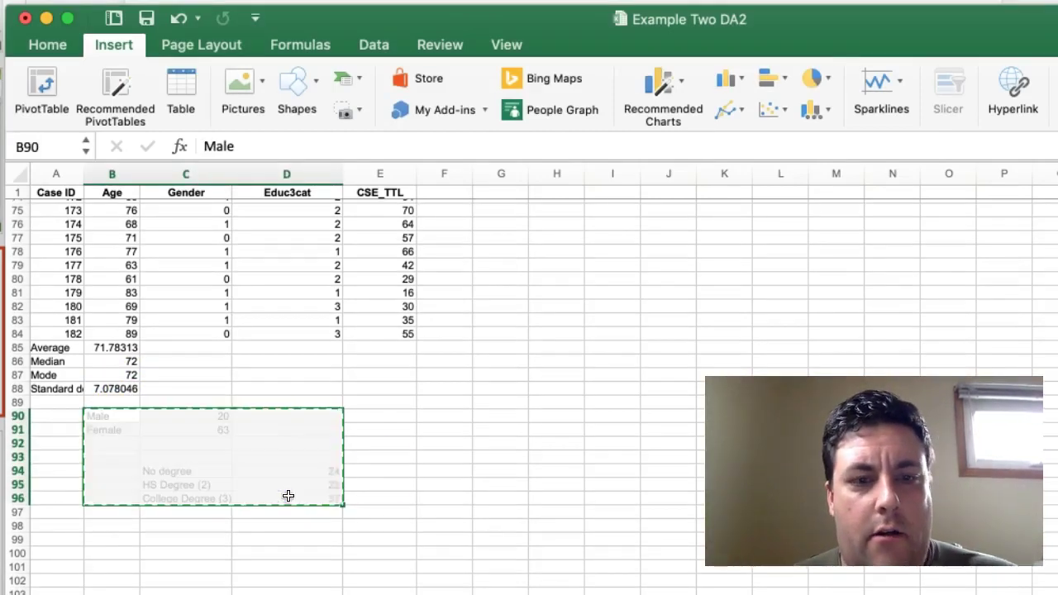
left_click(521, 442)
key("super+v")
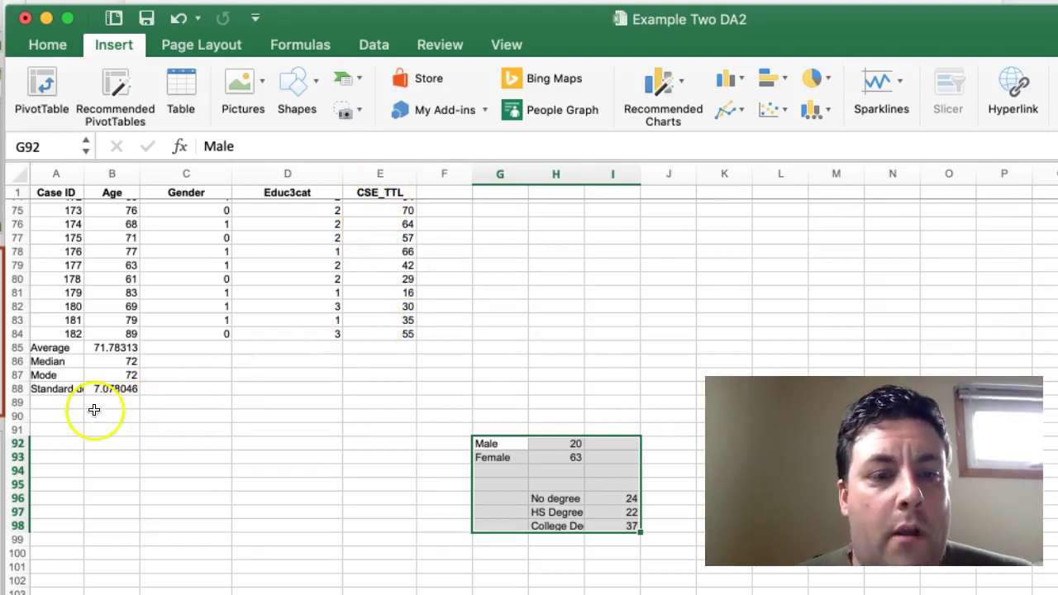
Step: Add the row labels Min in A89 and Max in A90 below the Age statistics, and select B89
left_click(55, 404)
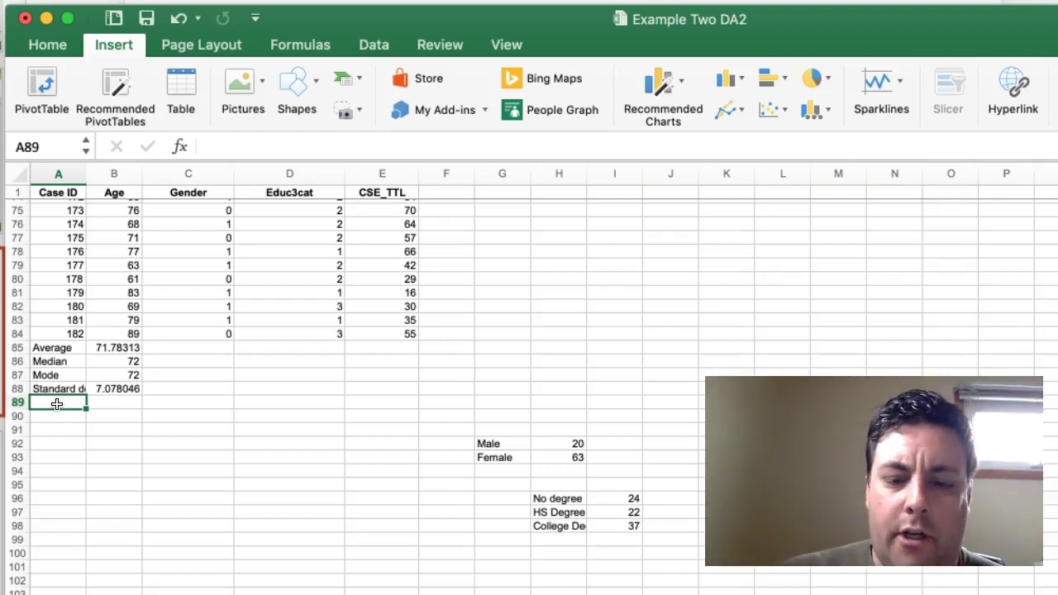
type("Min")
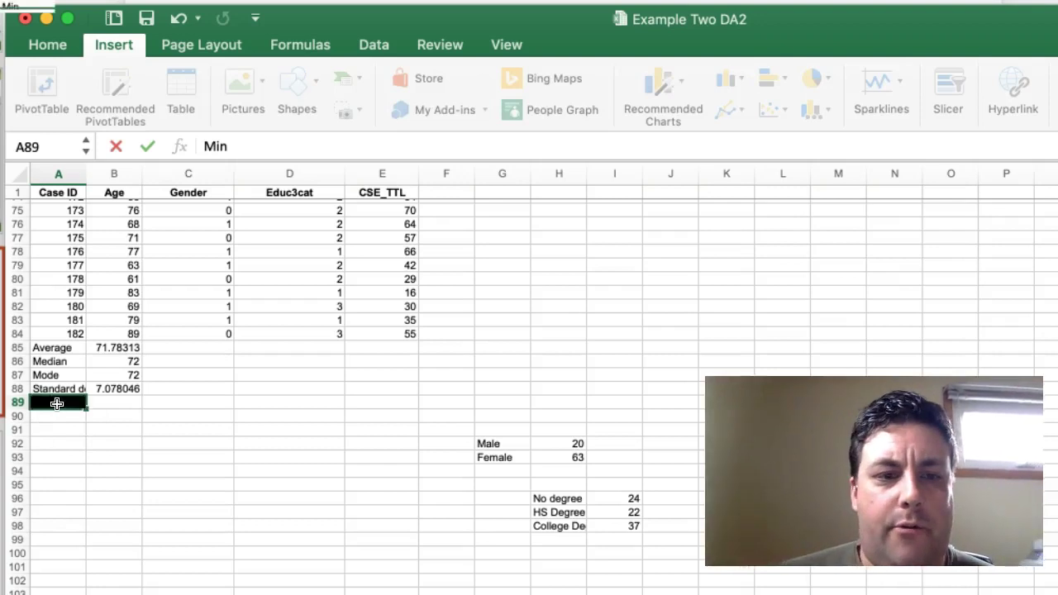
key("Return")
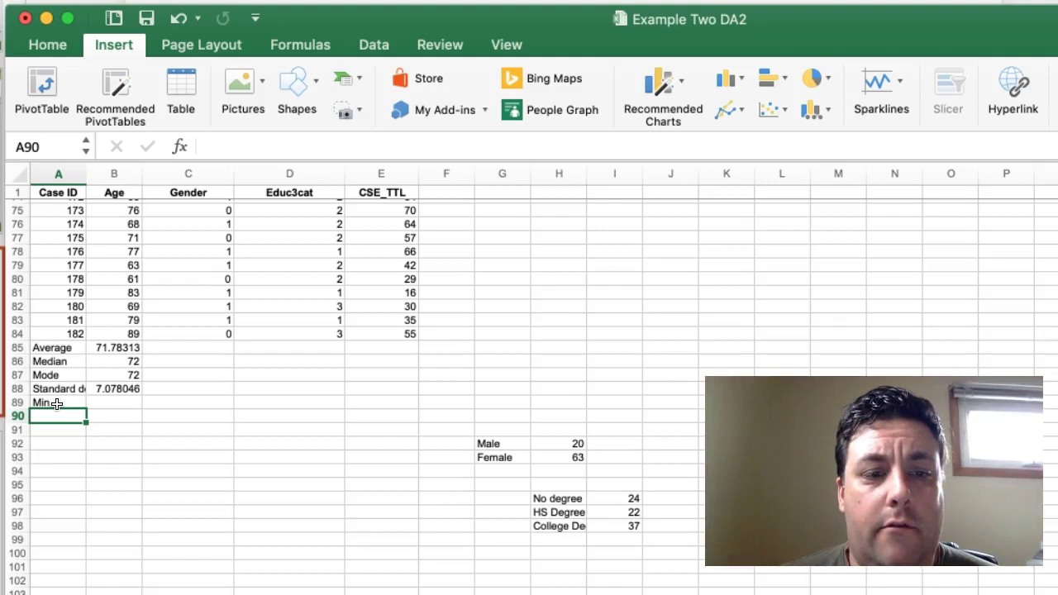
type("Max")
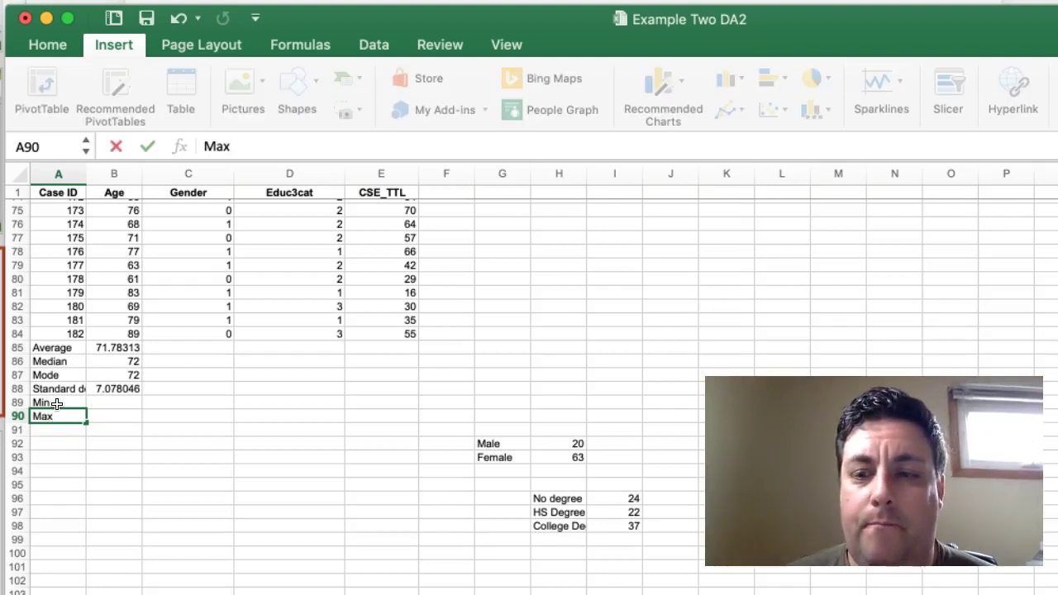
key("Tab")
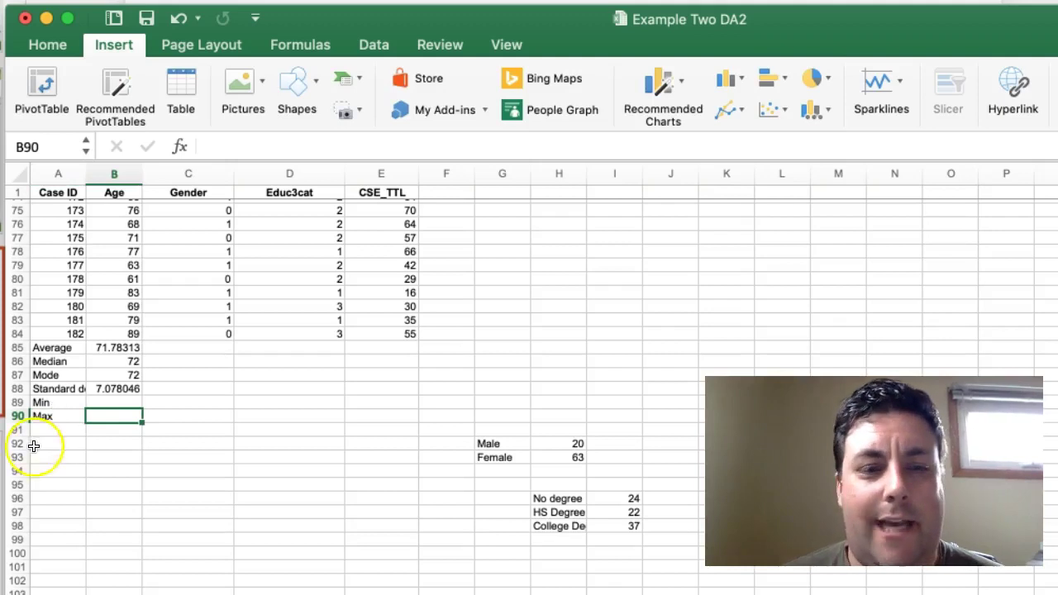
left_click(101, 401)
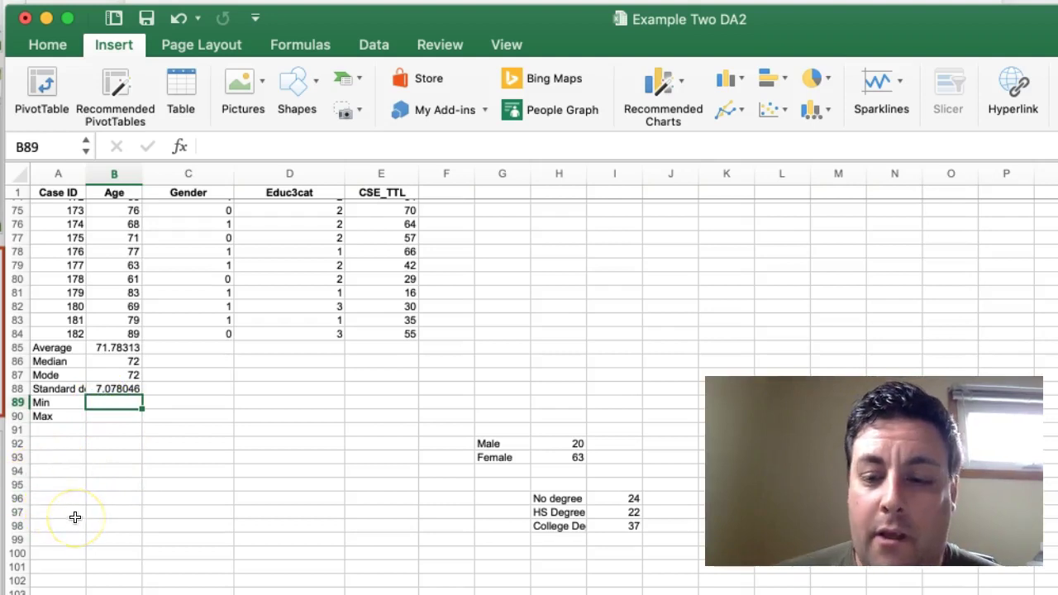
Step: Calculate the minimum age in B89 with the formula =min(b2:b84)
type("=")
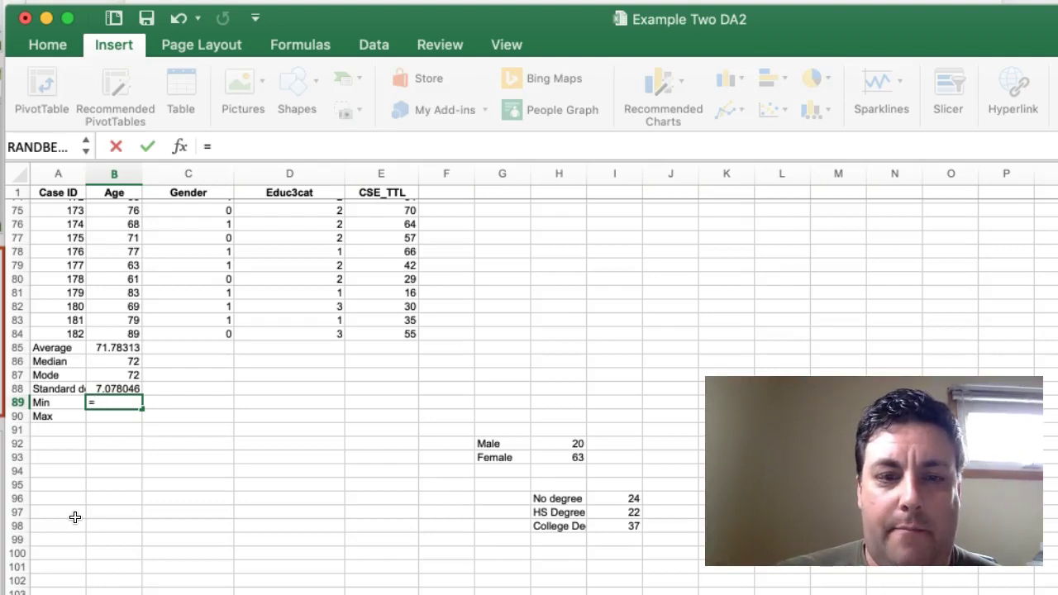
type("min")
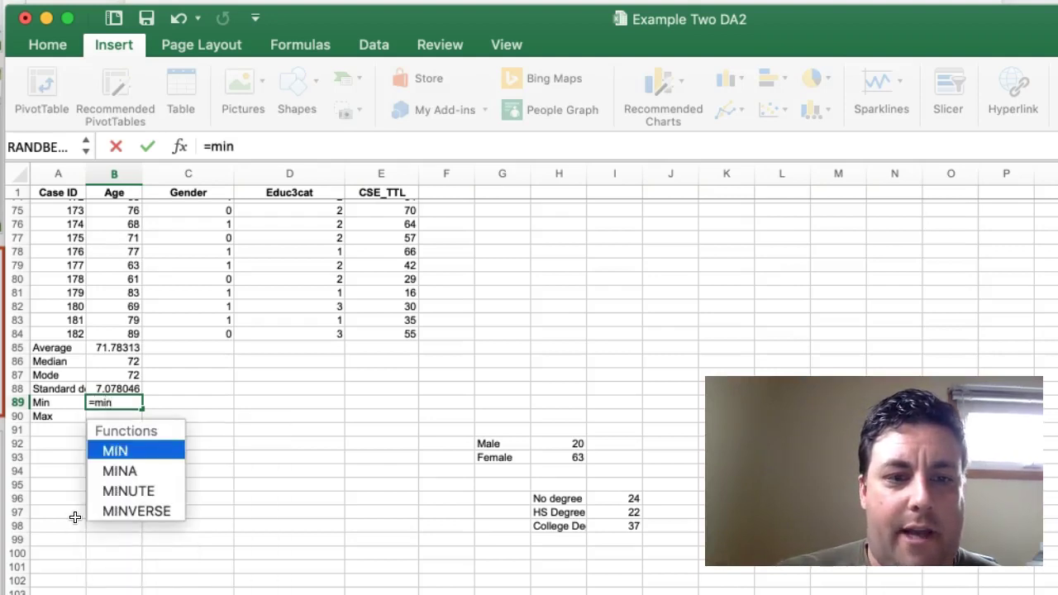
type("(")
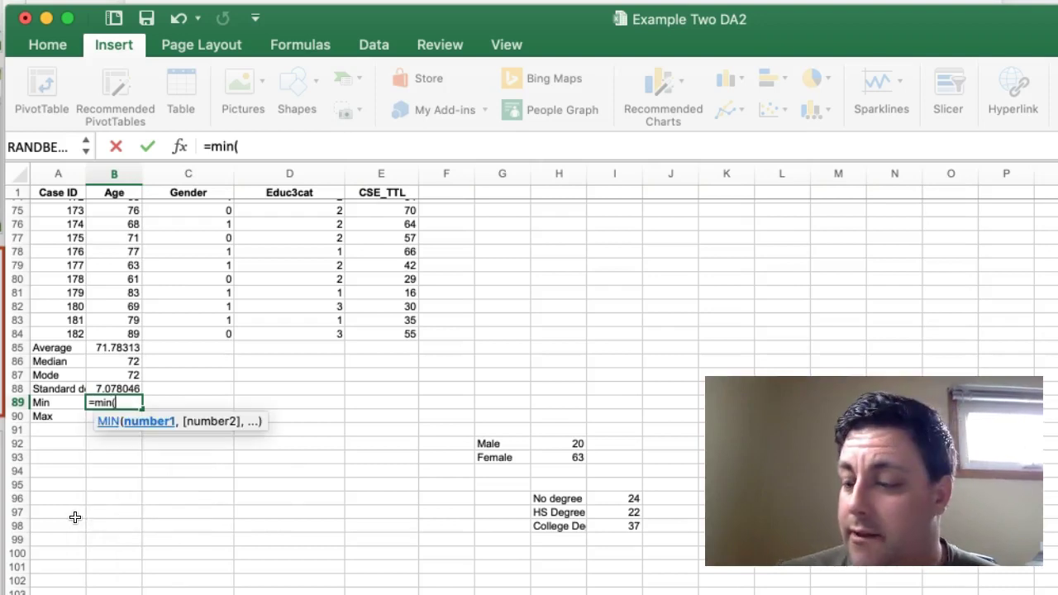
type("b2:b84)")
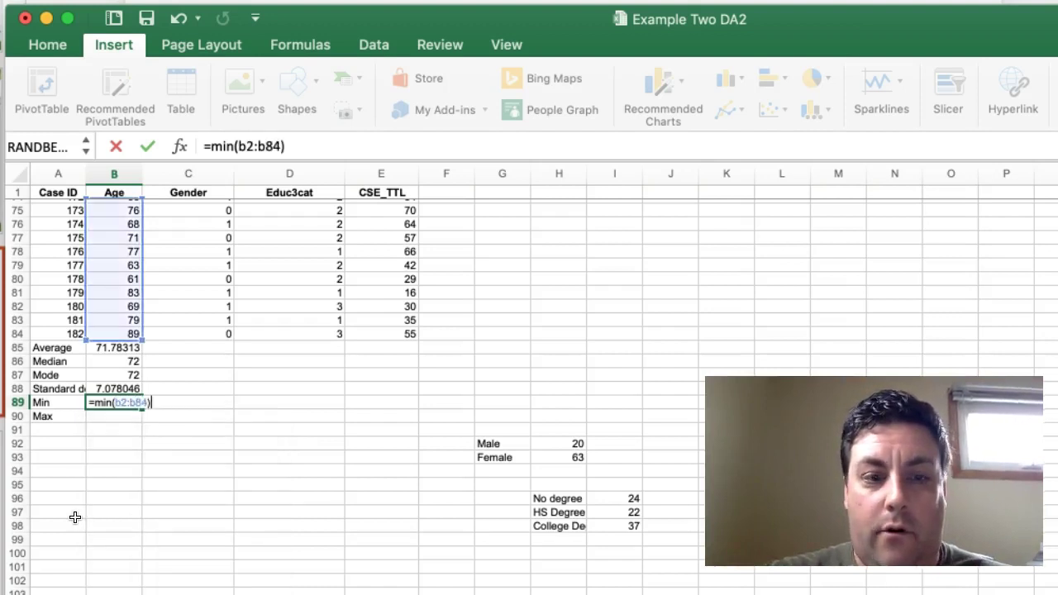
key("Return")
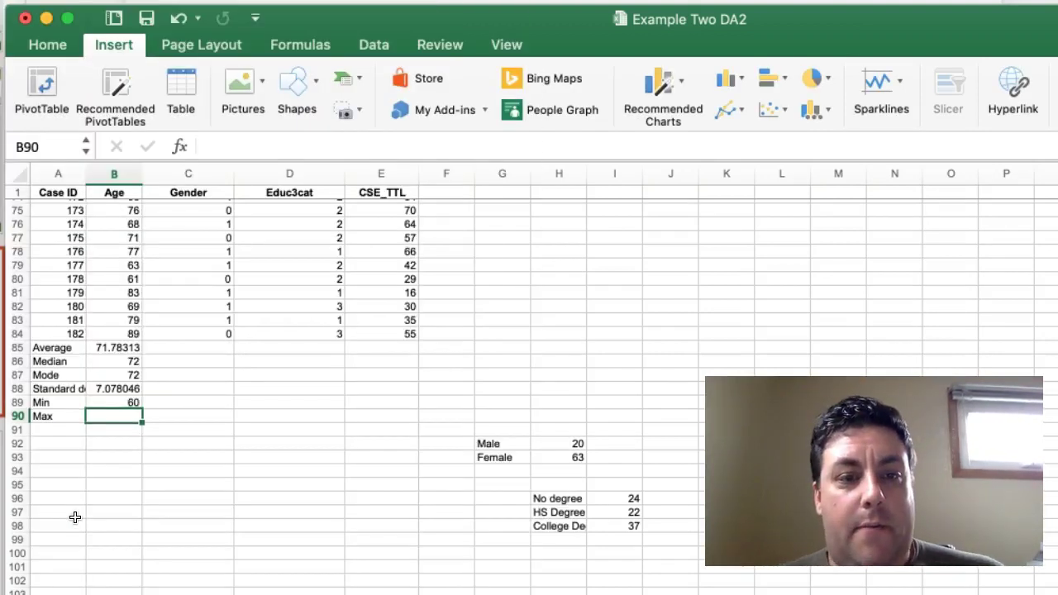
Step: Look through the Age column for the minimum age and select its cell, B5, to check the result
scroll(115, 360, "up", 6)
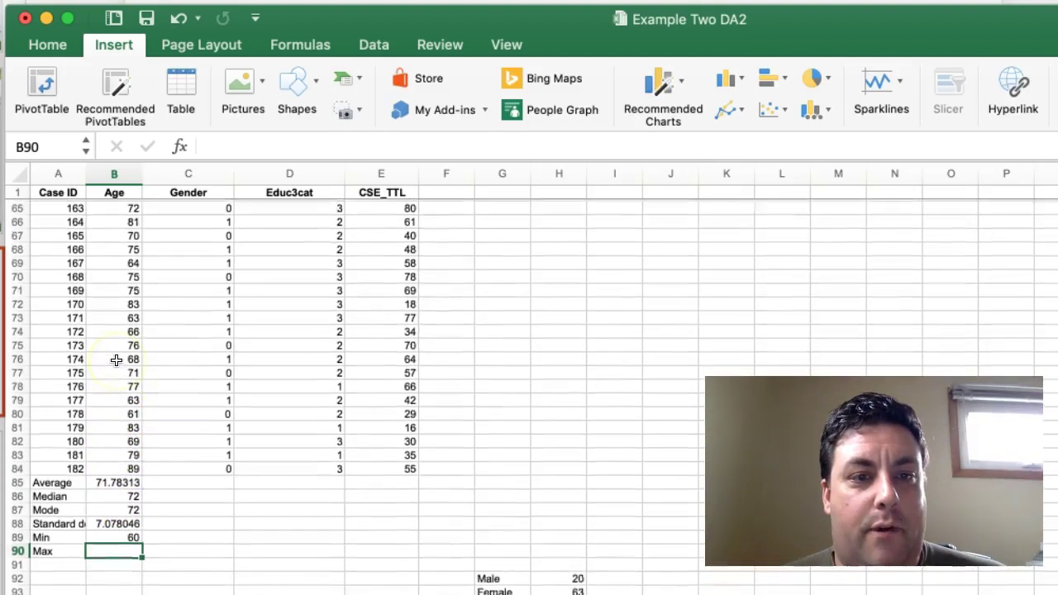
scroll(115, 360, "up", 10)
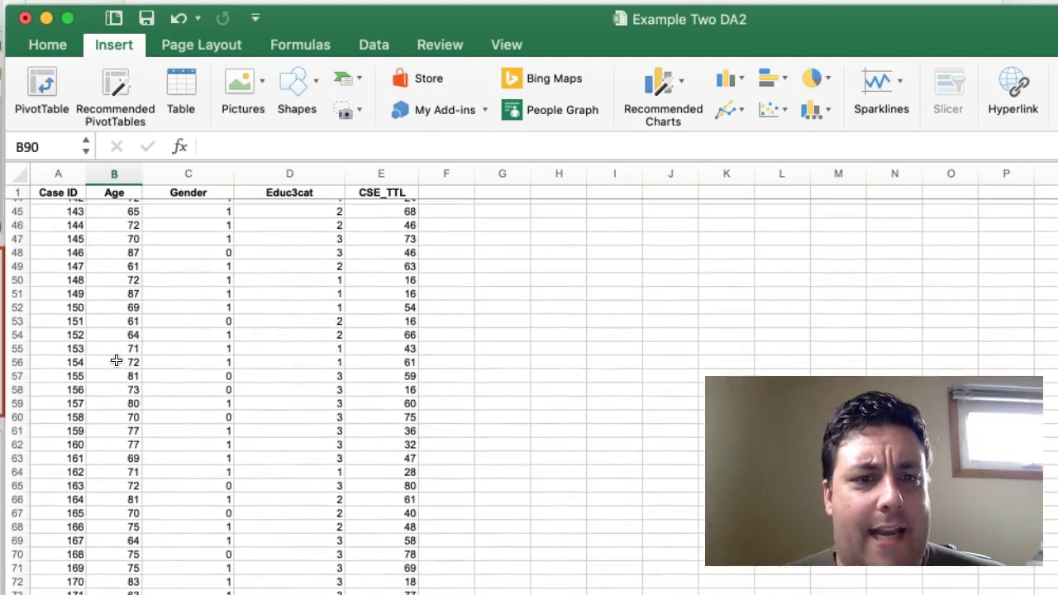
scroll(116, 359, "up", 4)
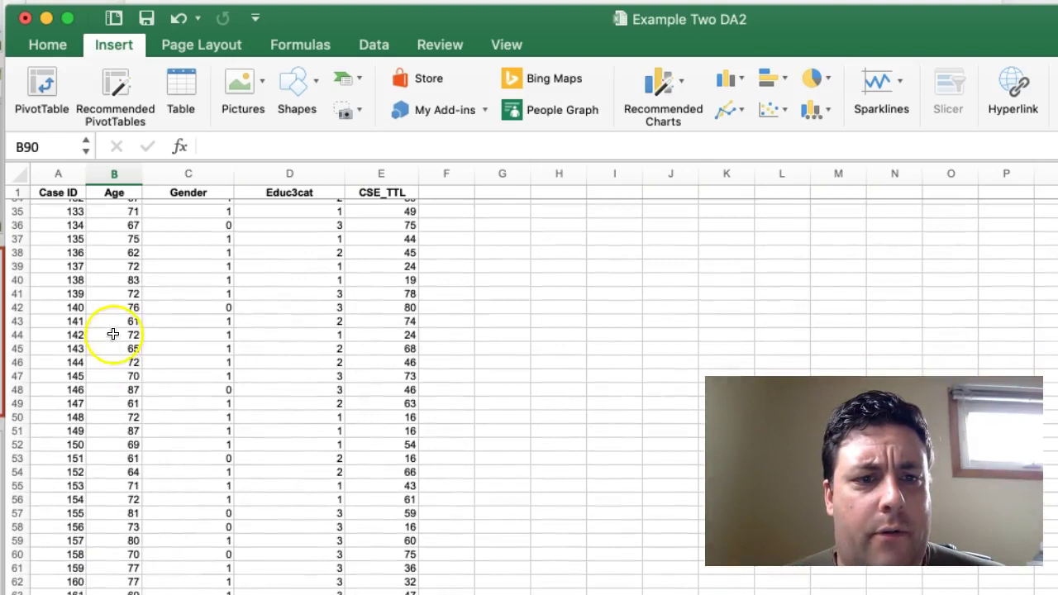
scroll(111, 324, "up", 8)
scroll(111, 324, "up", 8)
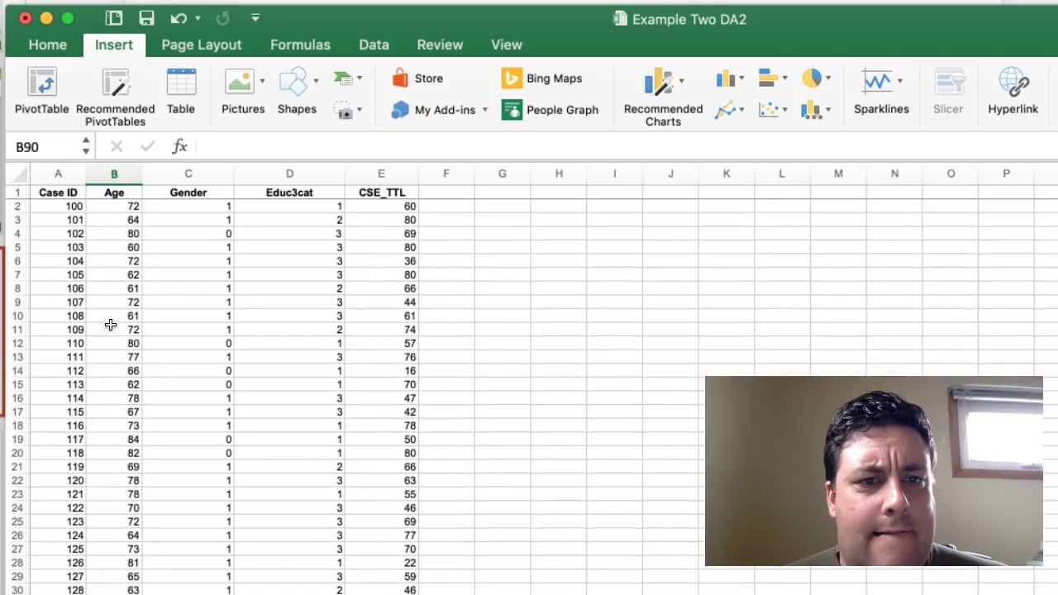
left_click(104, 249)
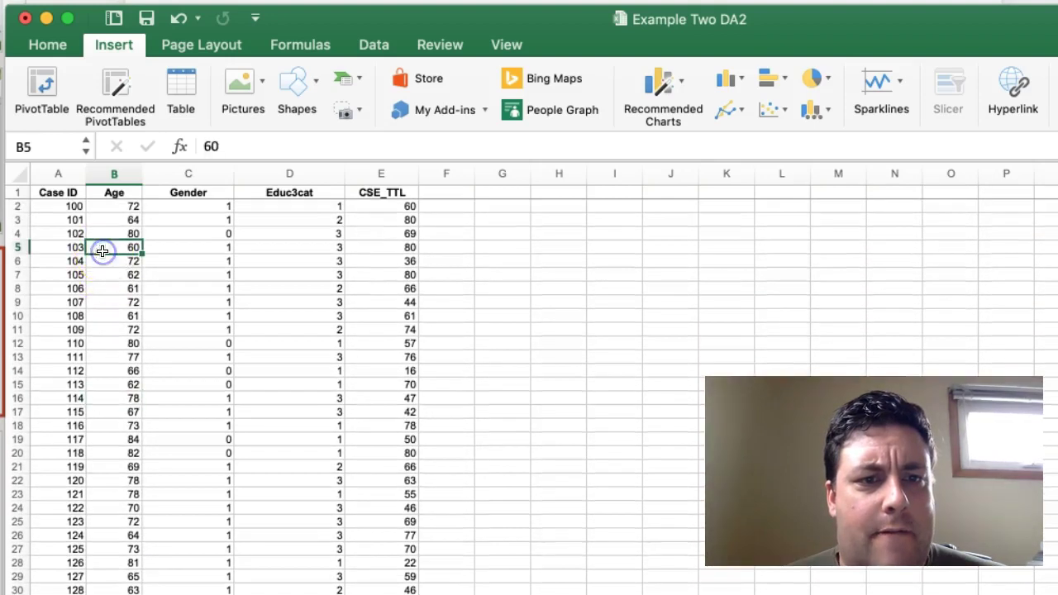
scroll(103, 251, "down", 20)
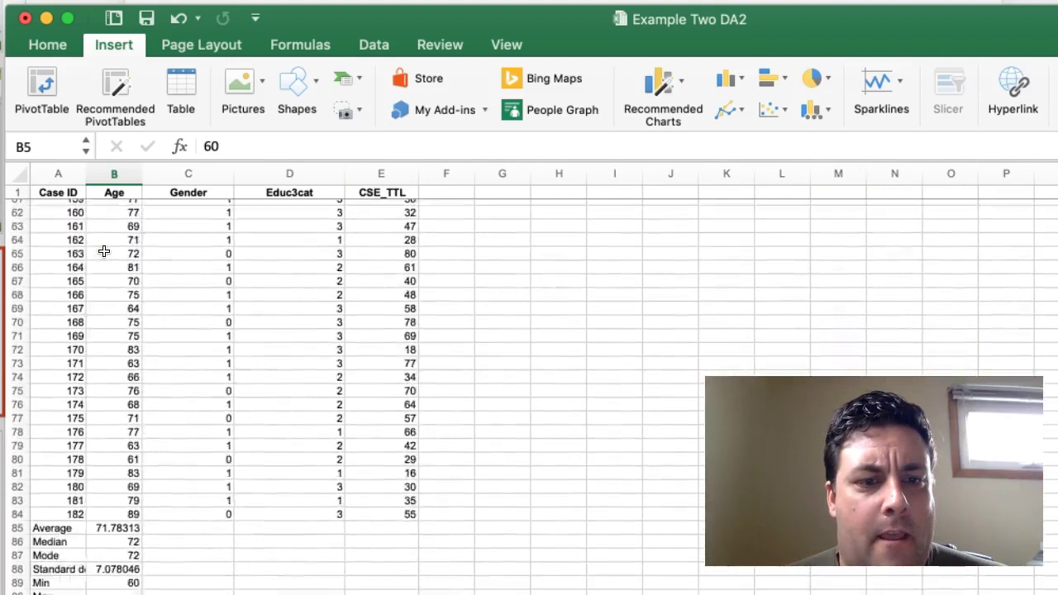
Step: Calculate the maximum age in B90 with the formula =max(b2:b84)
left_click(98, 451)
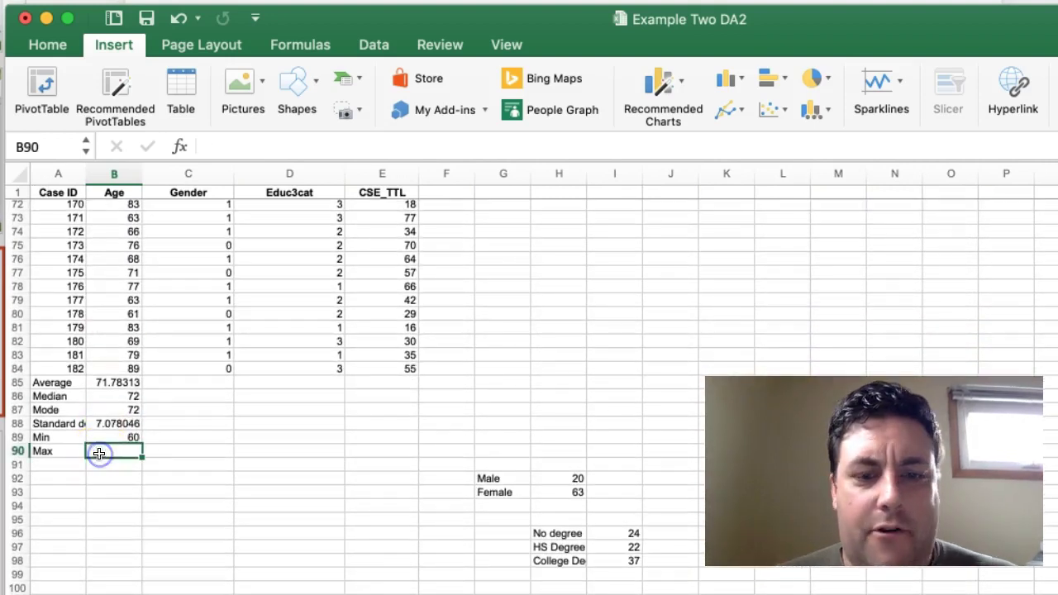
type("=max(")
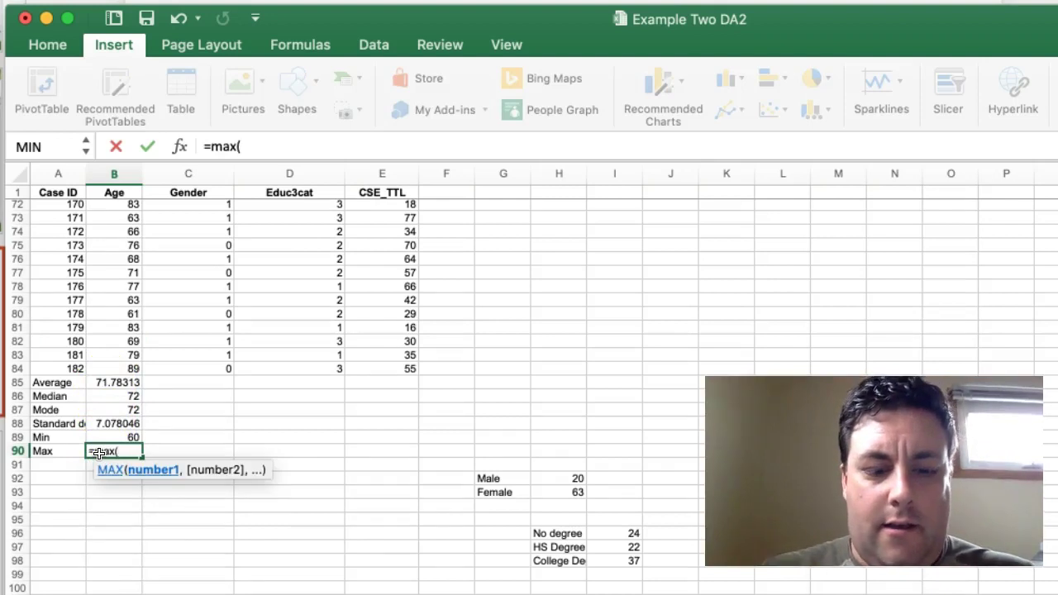
type("b2")
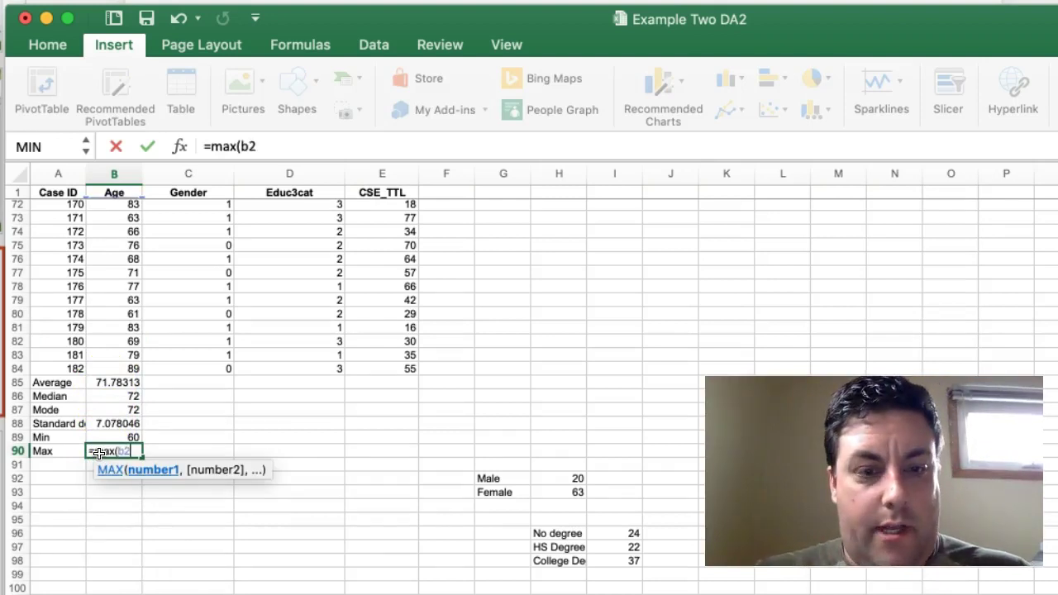
type(":b84)")
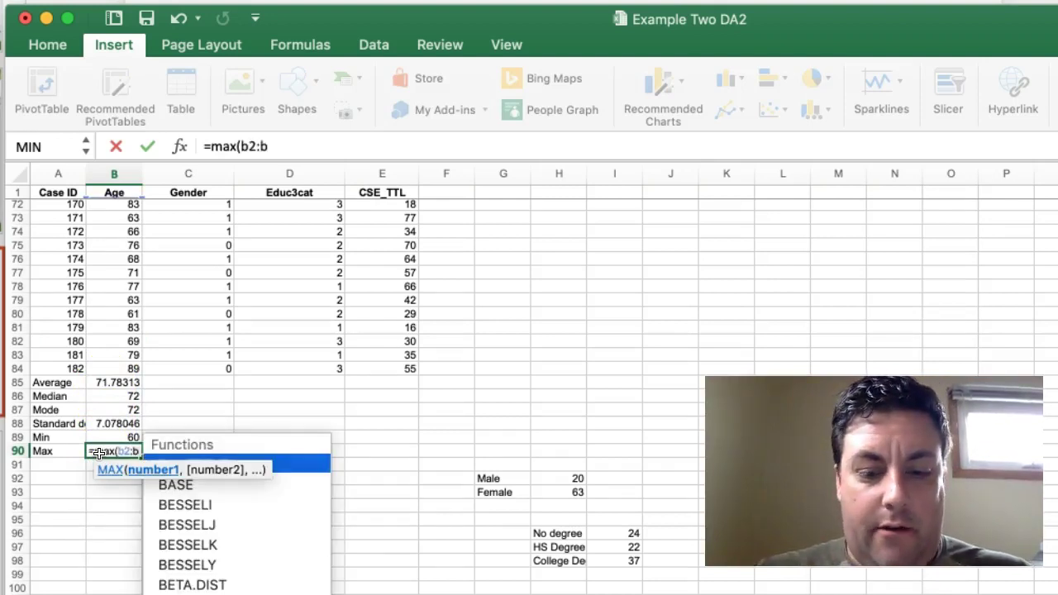
key("Return")
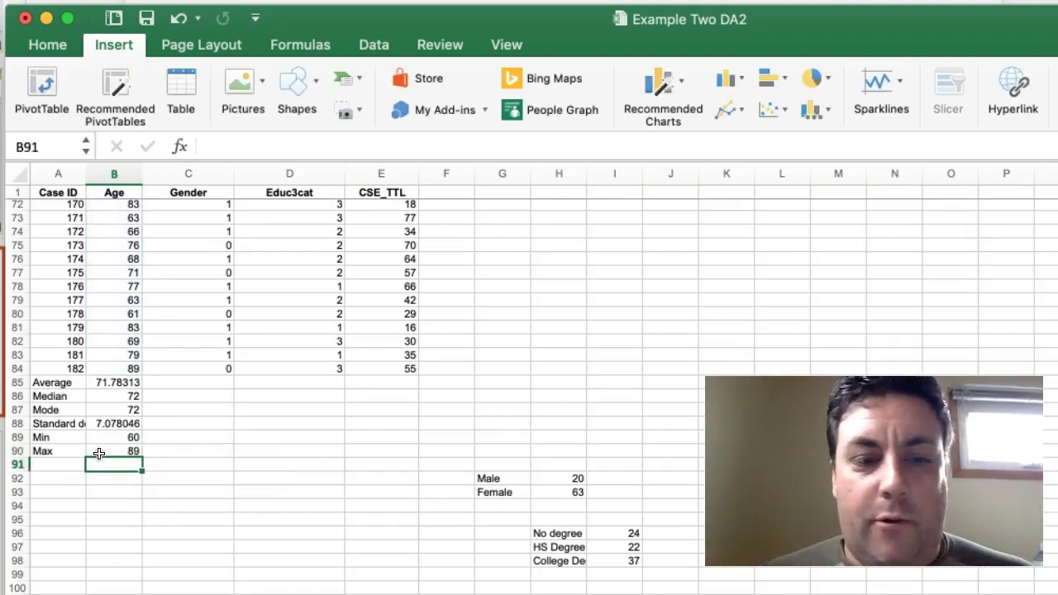
Step: Add the row label Range in A91 below Max
key("Left")
type("Range")
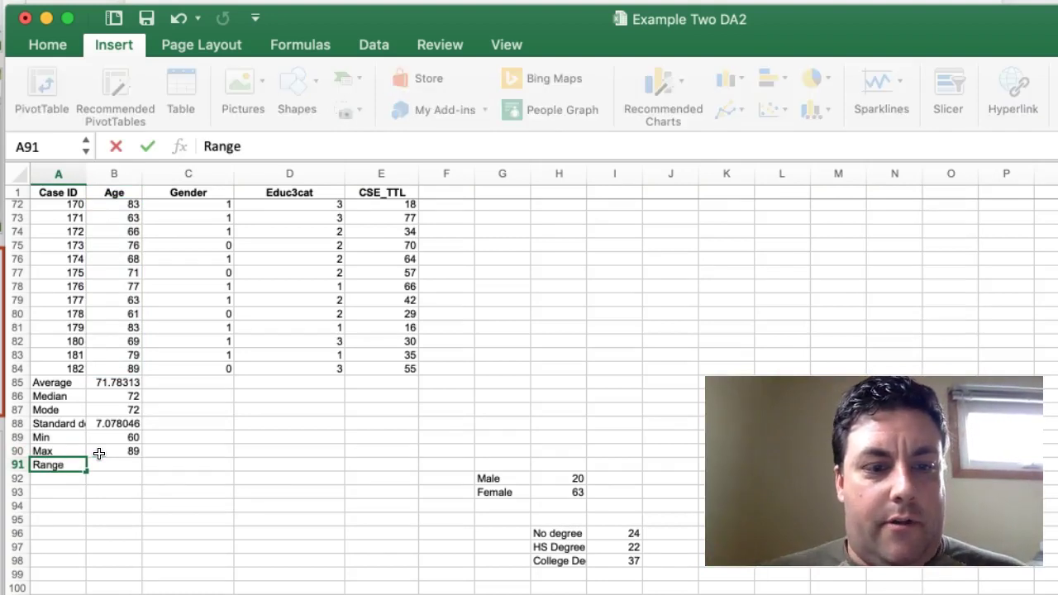
key("Tab")
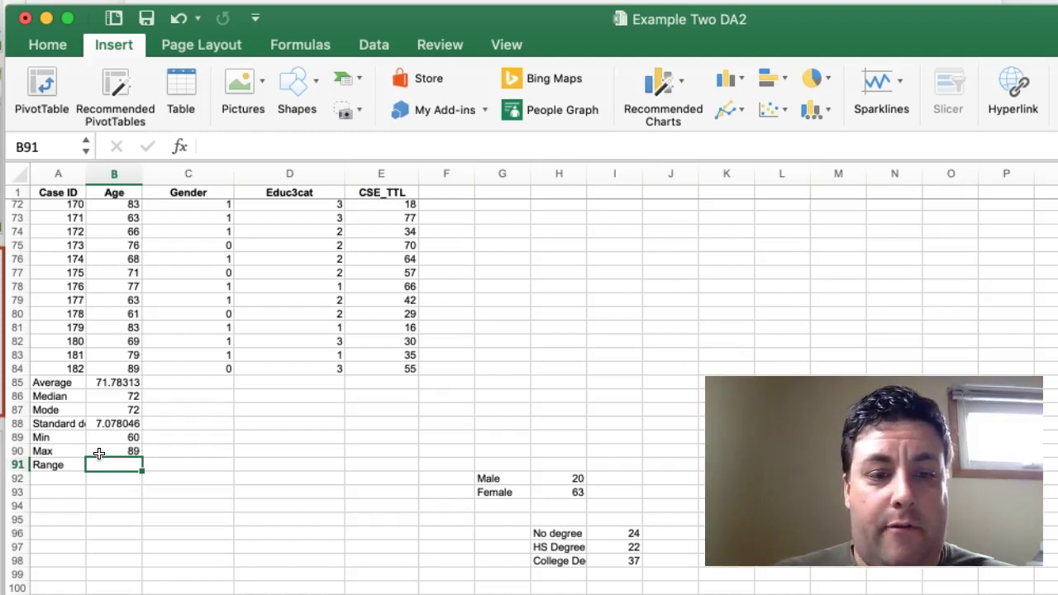
Step: Try calculating the age range in B91 from literal values with =89-60
type("=")
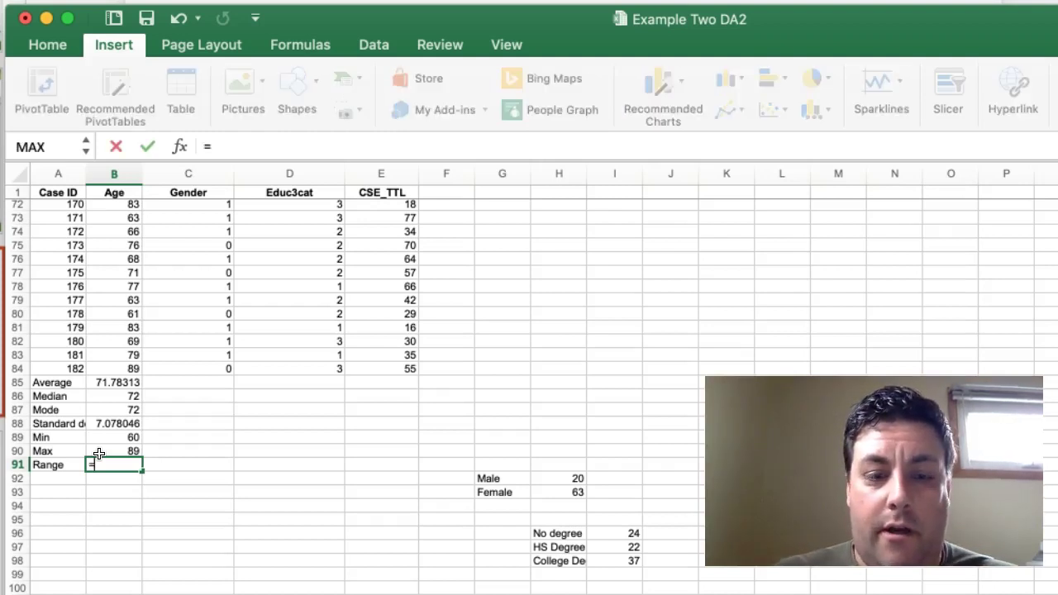
left_click_drag(98, 468, 98, 510)
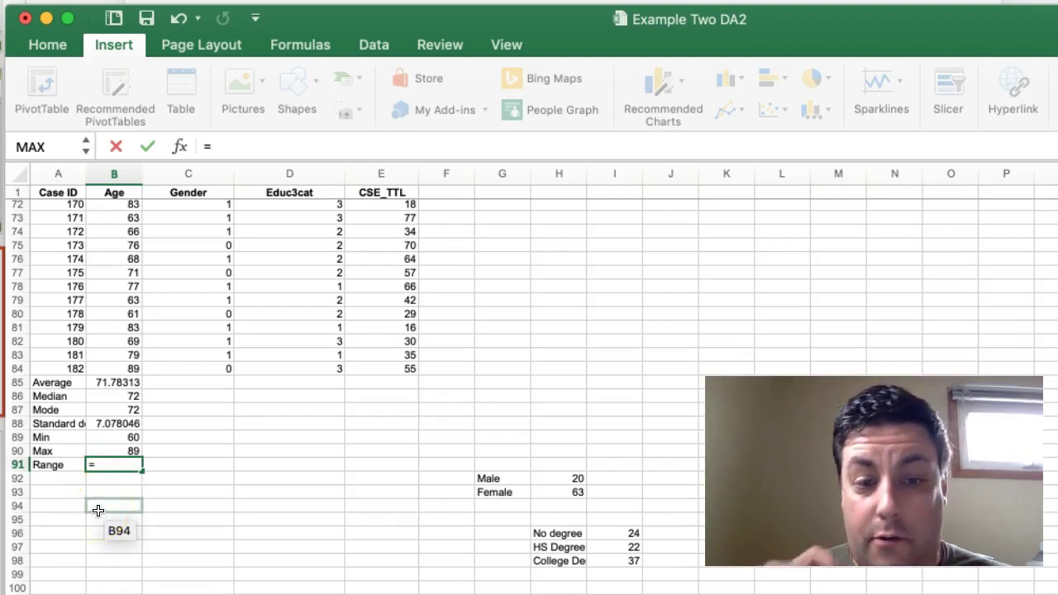
type("89")
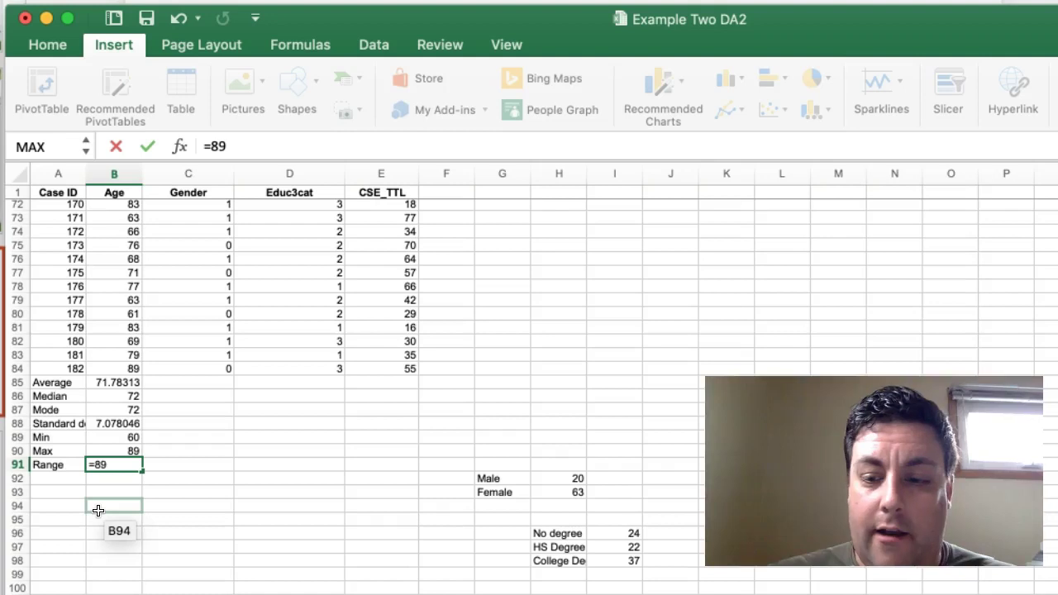
type("-60")
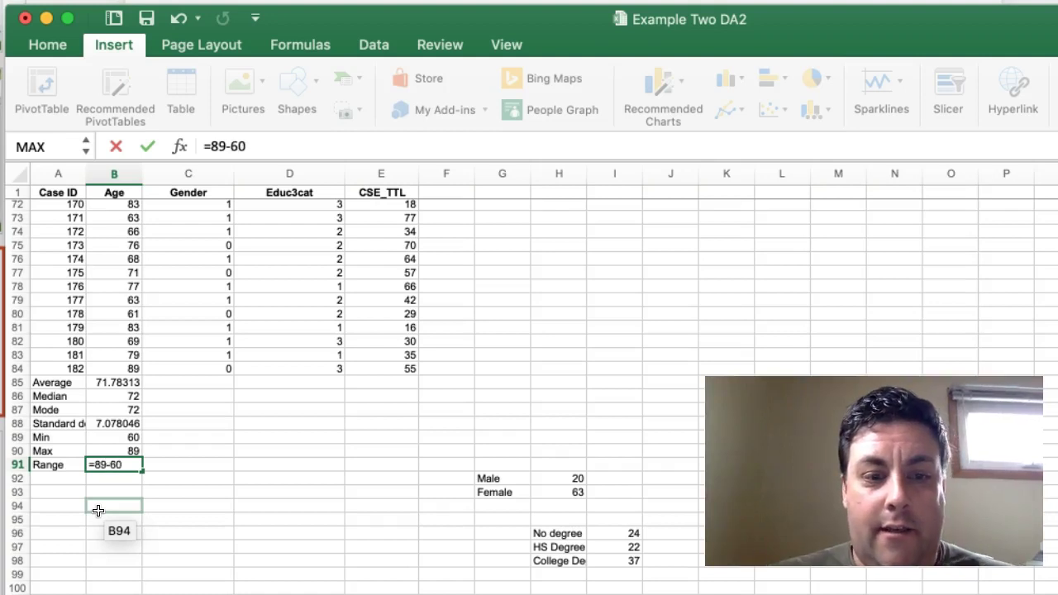
key("Return")
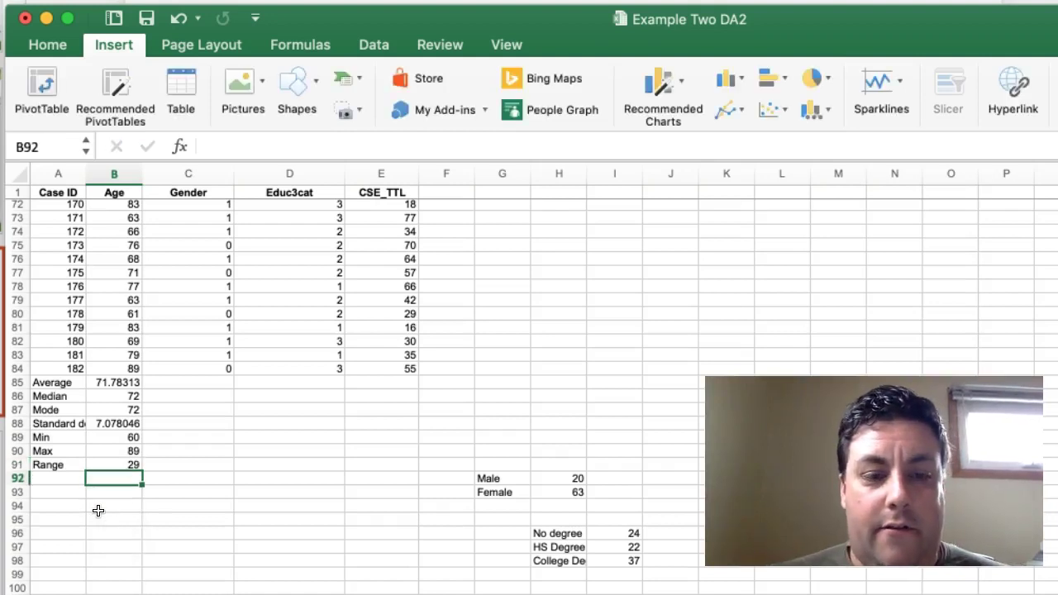
Step: Clear the literal subtraction formula from B91
left_click(94, 486)
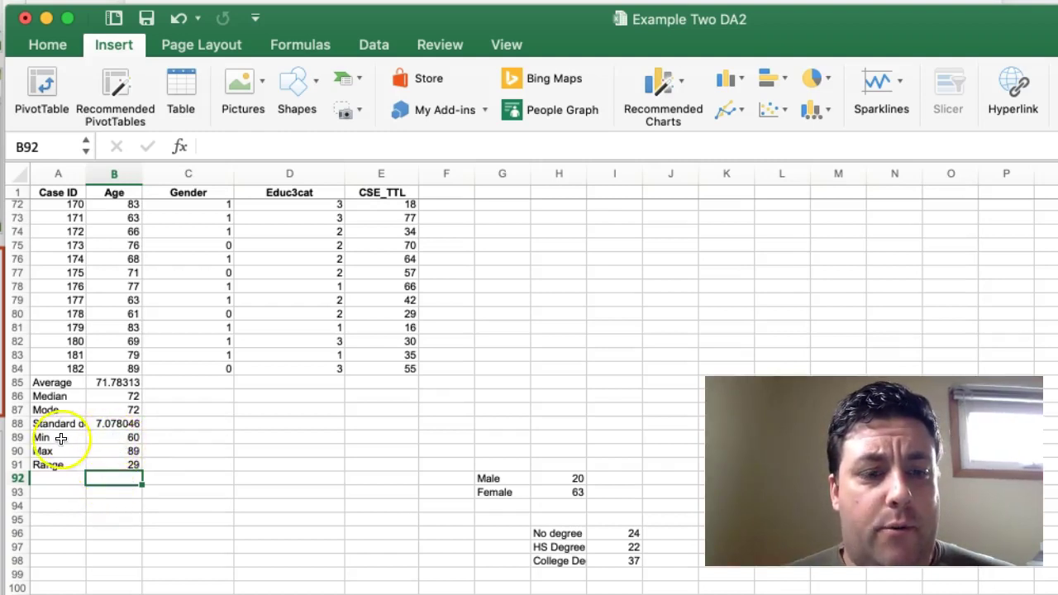
left_click(115, 465)
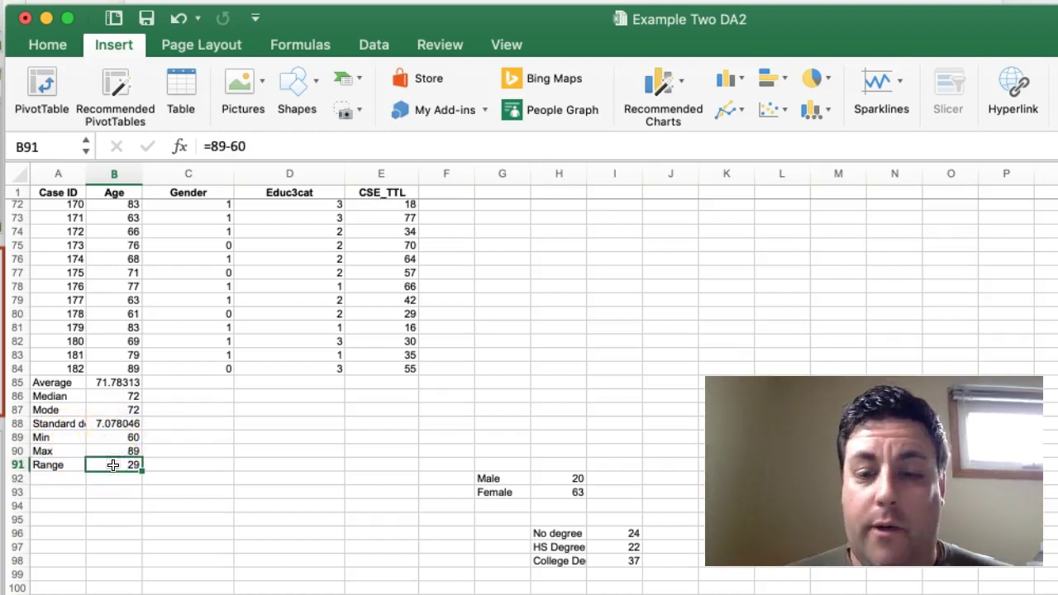
key("Delete")
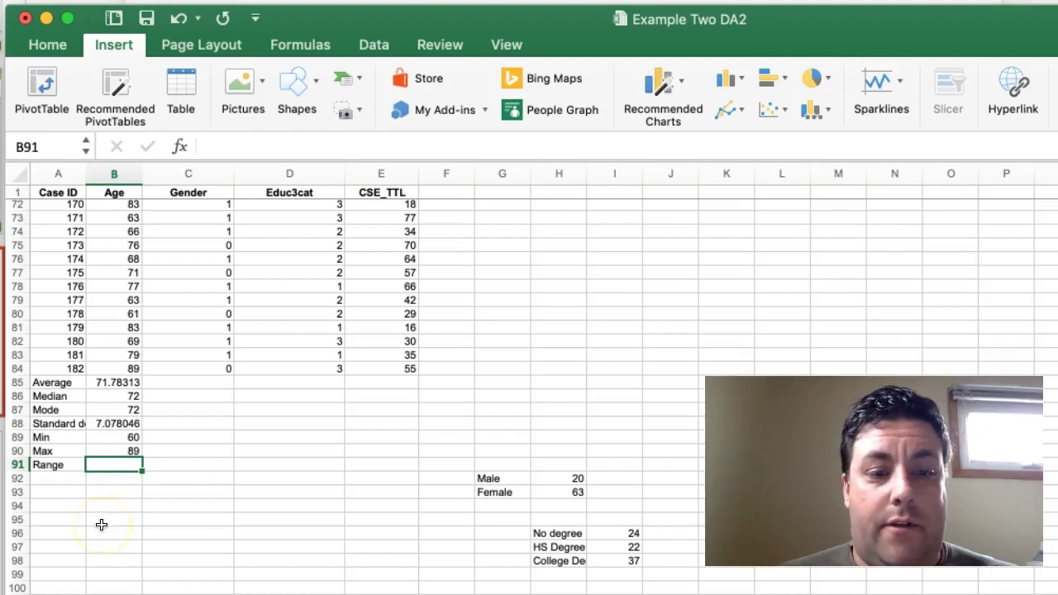
Step: Try calculating the age range in B91 from the Max and Min cells with =b90-b89
type("=")
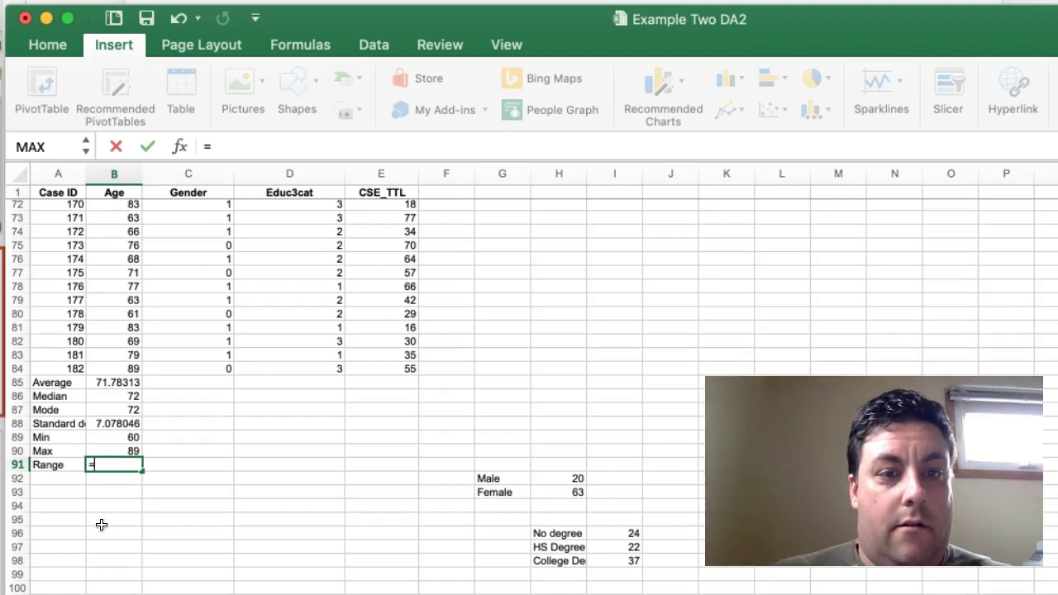
type("b90")
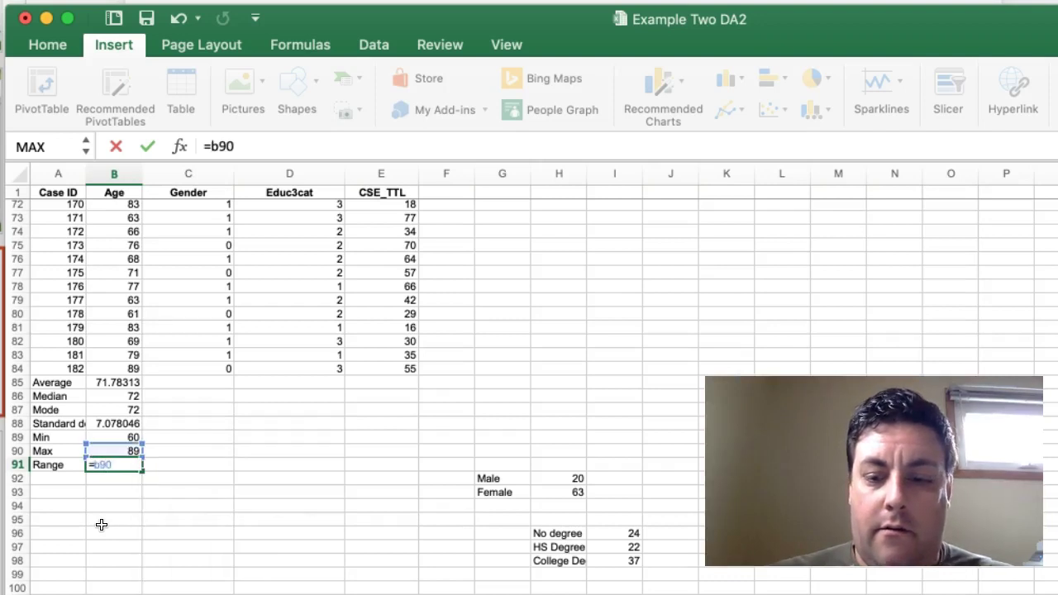
type("-")
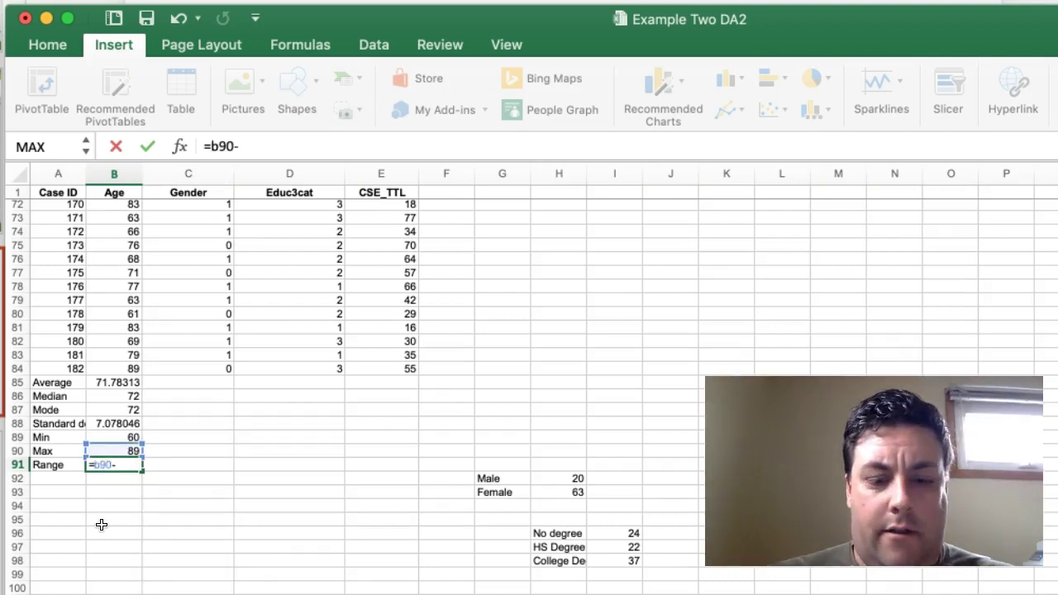
type("b89")
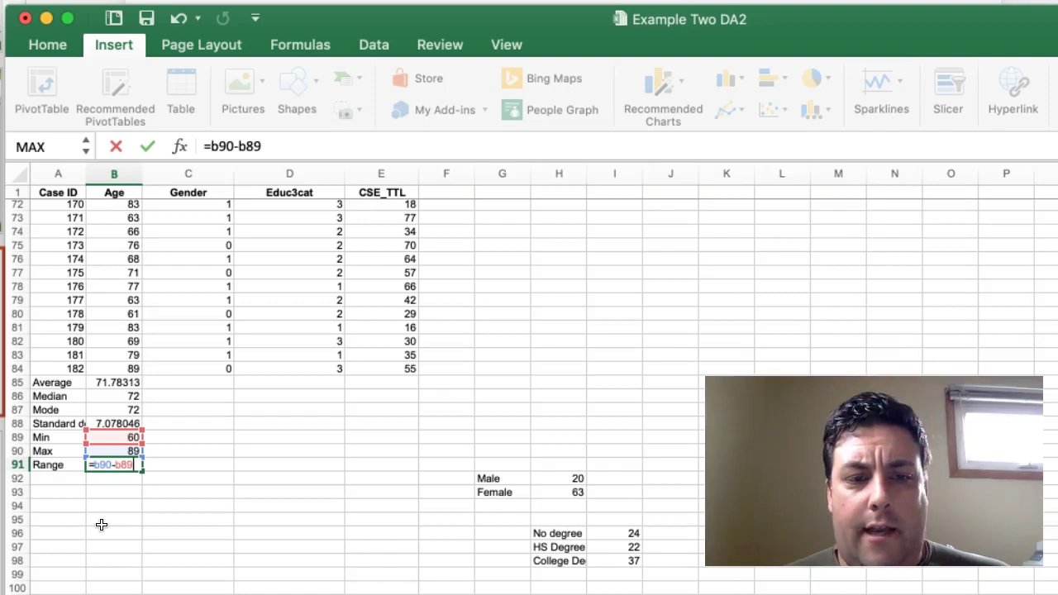
key("Return")
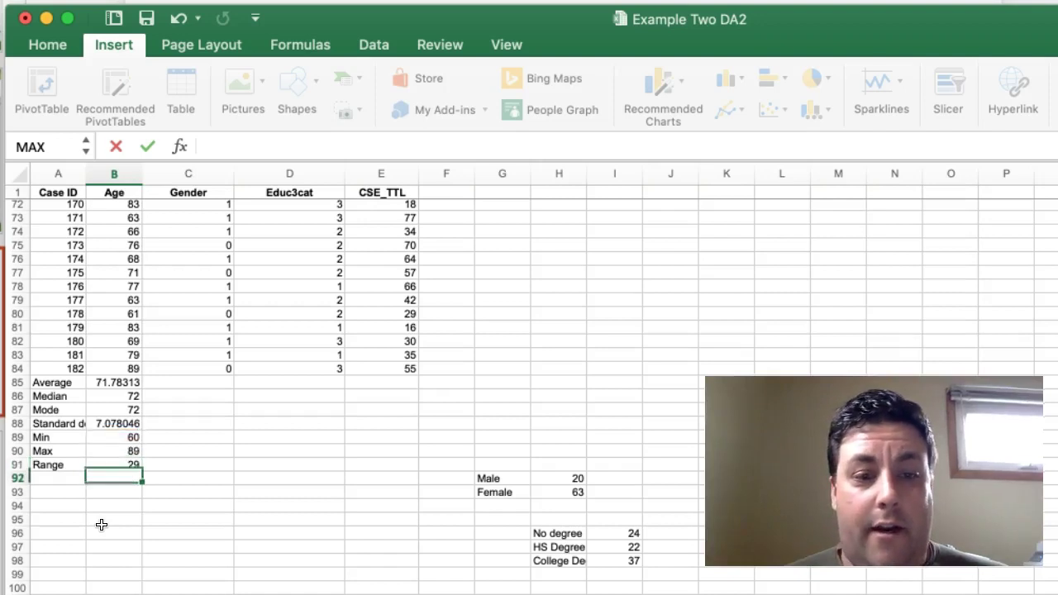
Step: Clear the cell-reference range formula from B91 and select the Range label in A91
left_click(103, 465)
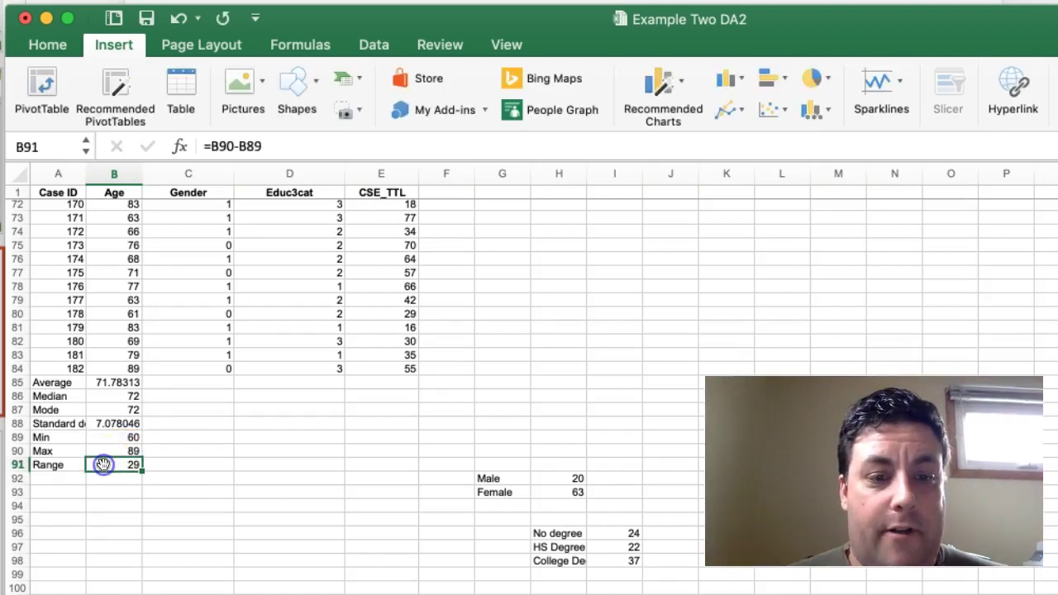
key("Delete")
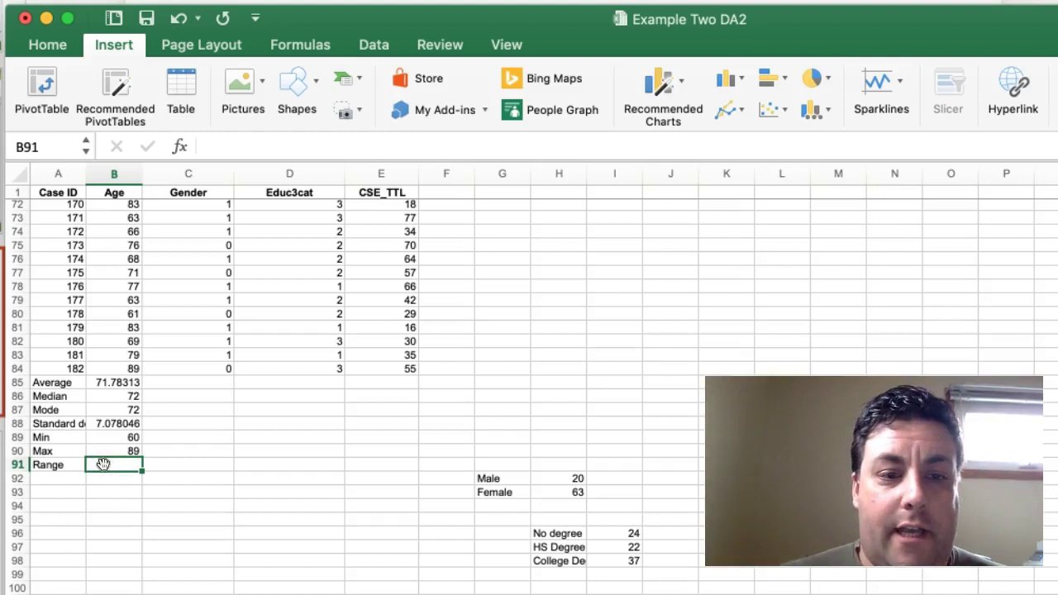
left_click(55, 465)
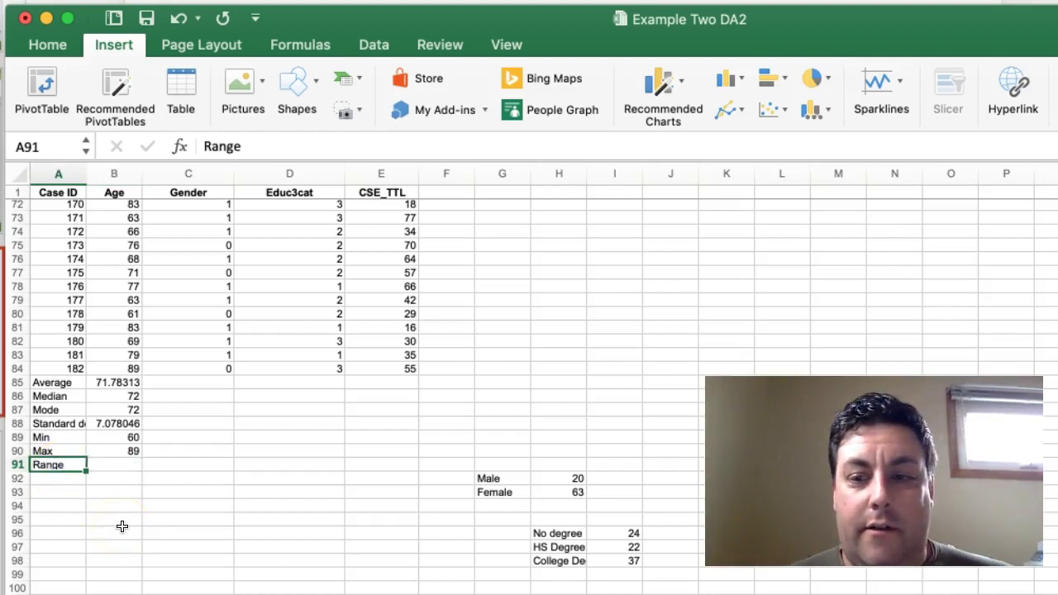
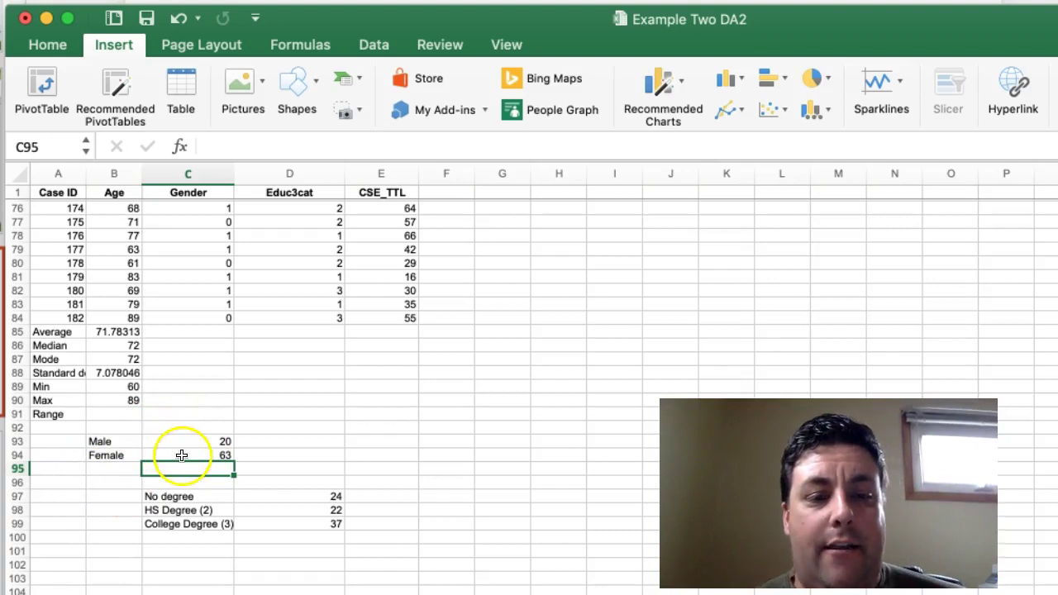
Step: Total the Male and Female counts in C95 with =SUM(C93:C94)
type("=sum")
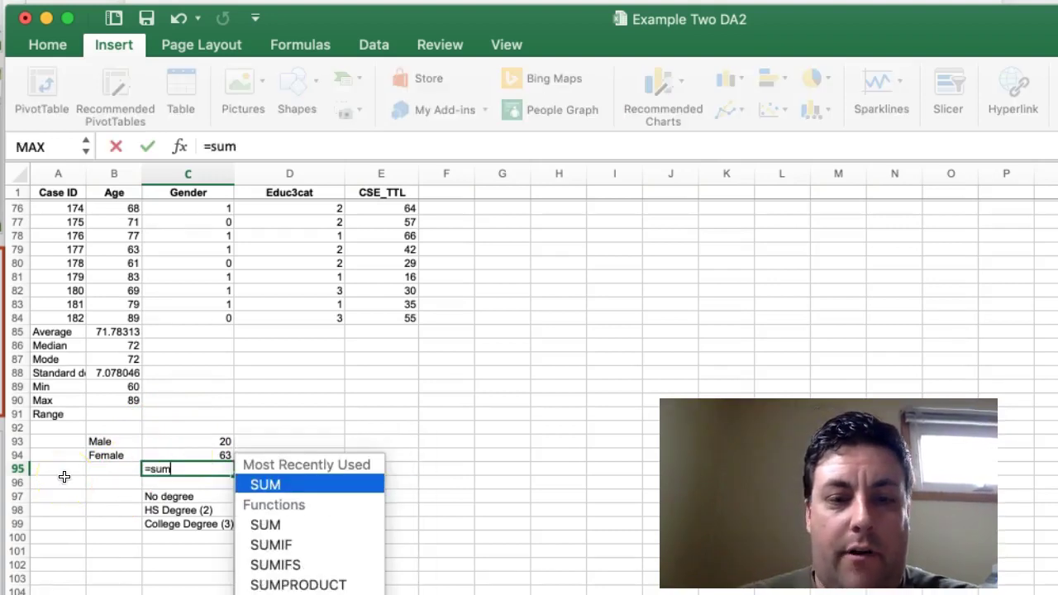
type("(")
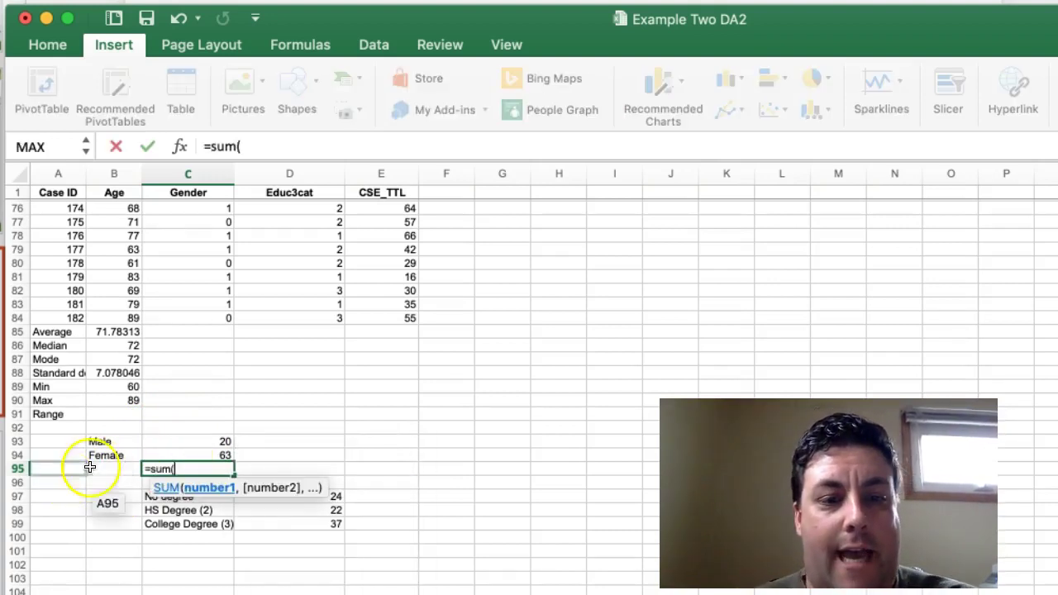
left_click_drag(185, 439, 189, 453)
key("Return")
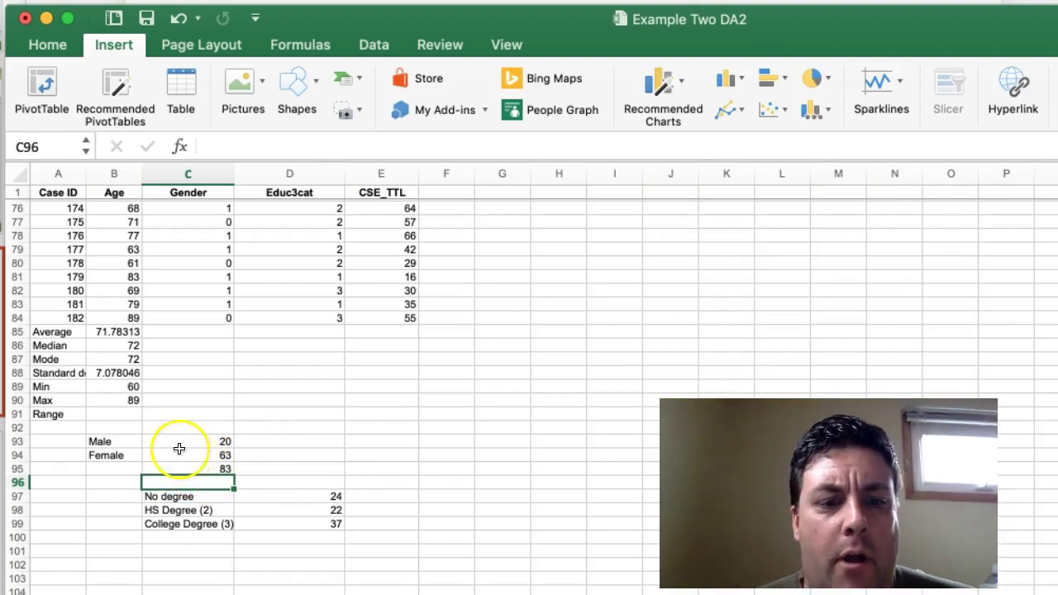
Step: Enter the heading Percentage in D92, above the cells beside the gender counts
left_click(262, 441)
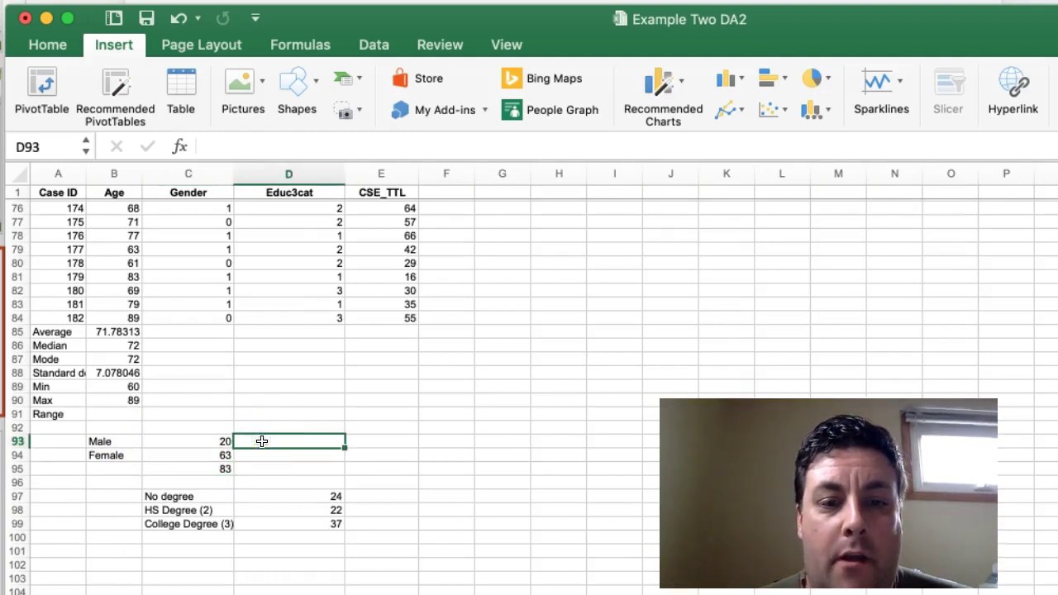
left_click(262, 429)
type("Percentage")
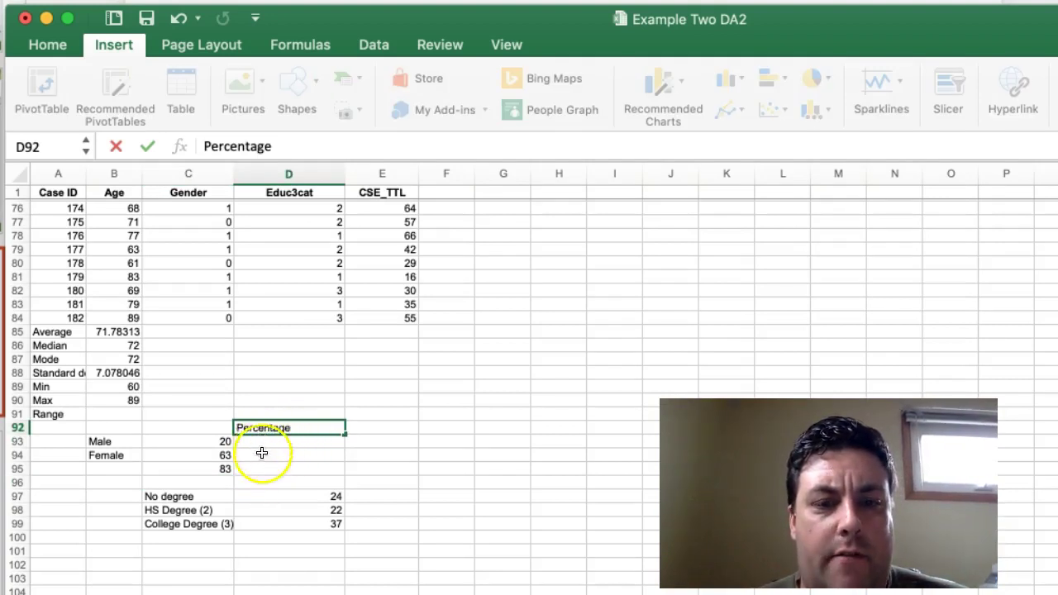
left_click(311, 458)
Step: Calculate the Male share in D93 by dividing the Male count by the total with =C93/C95
left_click(259, 443)
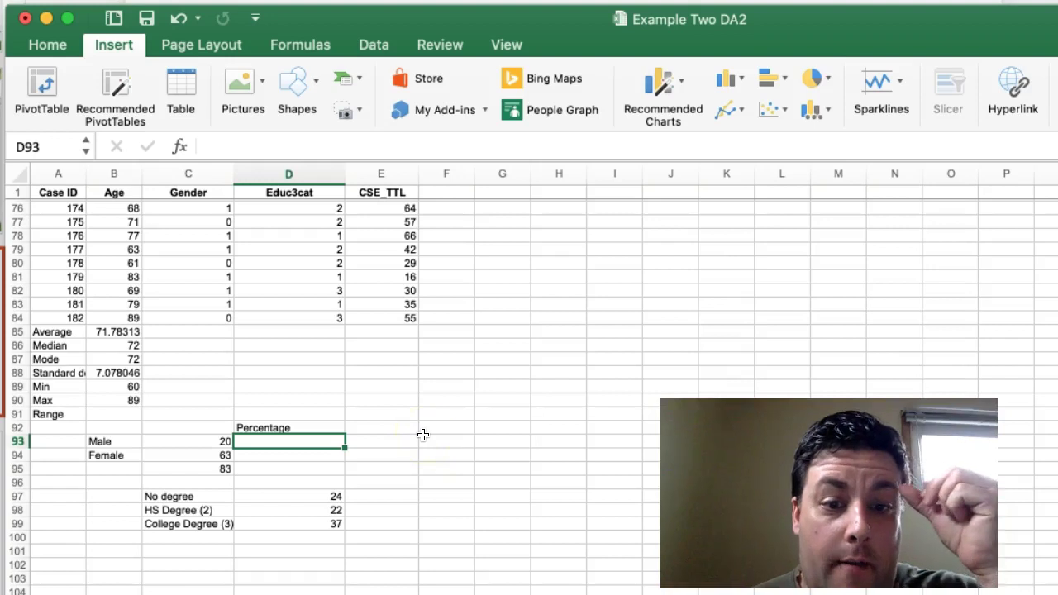
left_click(208, 441)
left_click(268, 438)
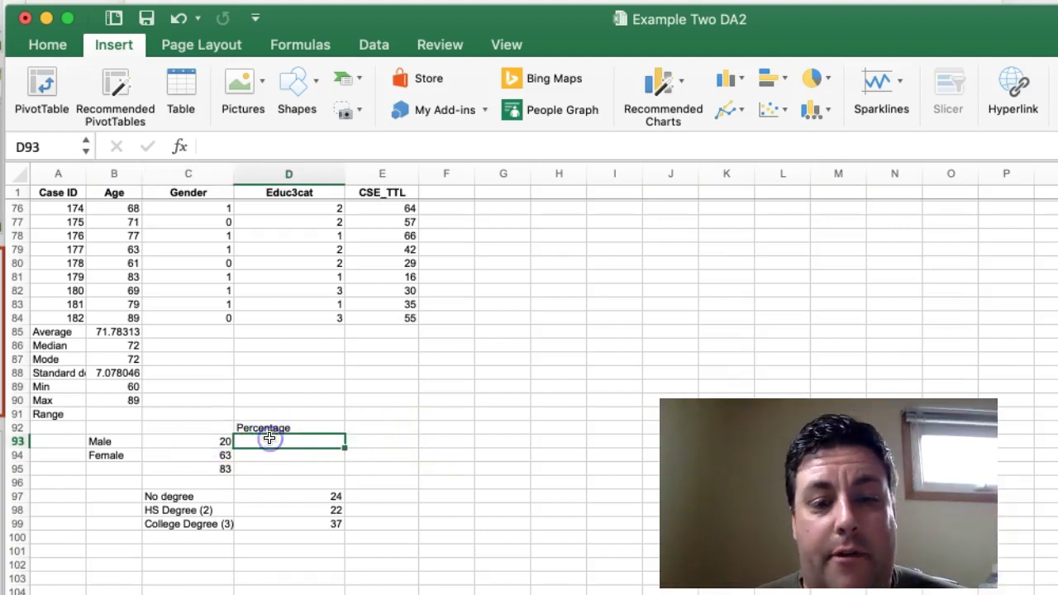
left_click(213, 442)
left_click(204, 471)
left_click(262, 440)
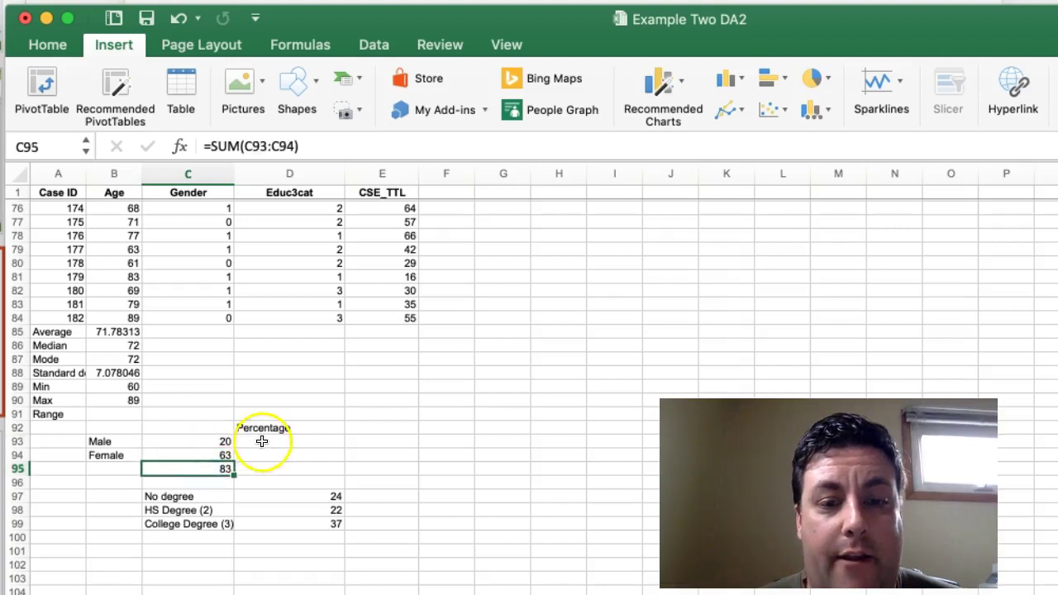
type("=")
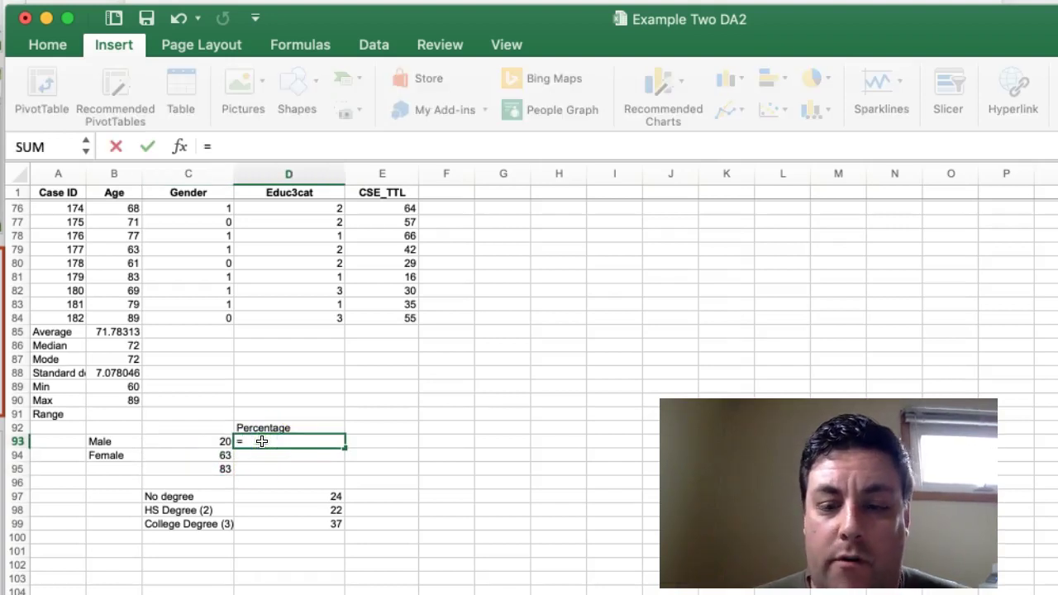
left_click(209, 442)
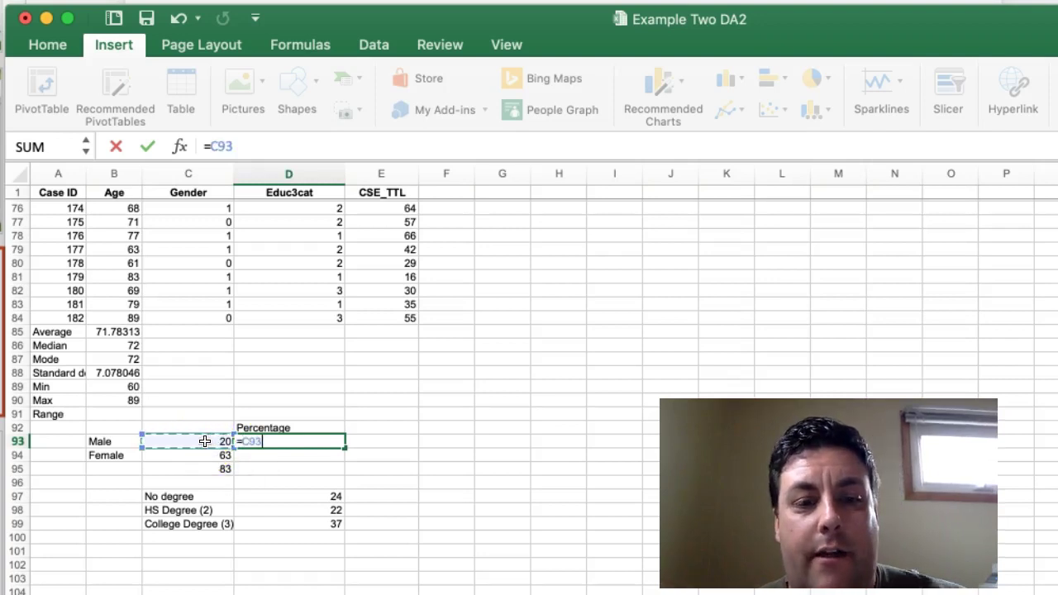
type("/")
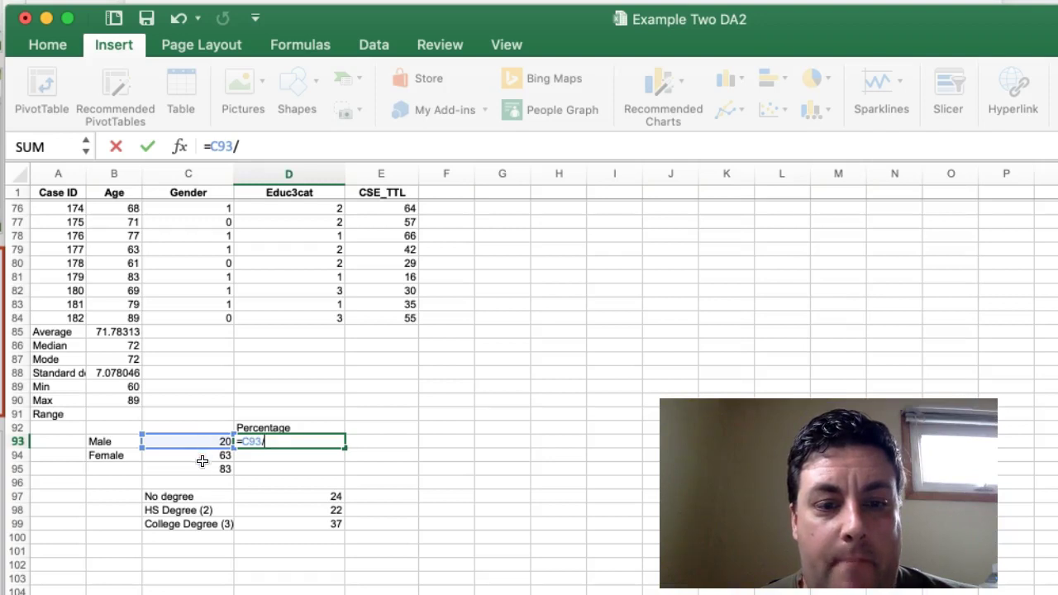
left_click(202, 469)
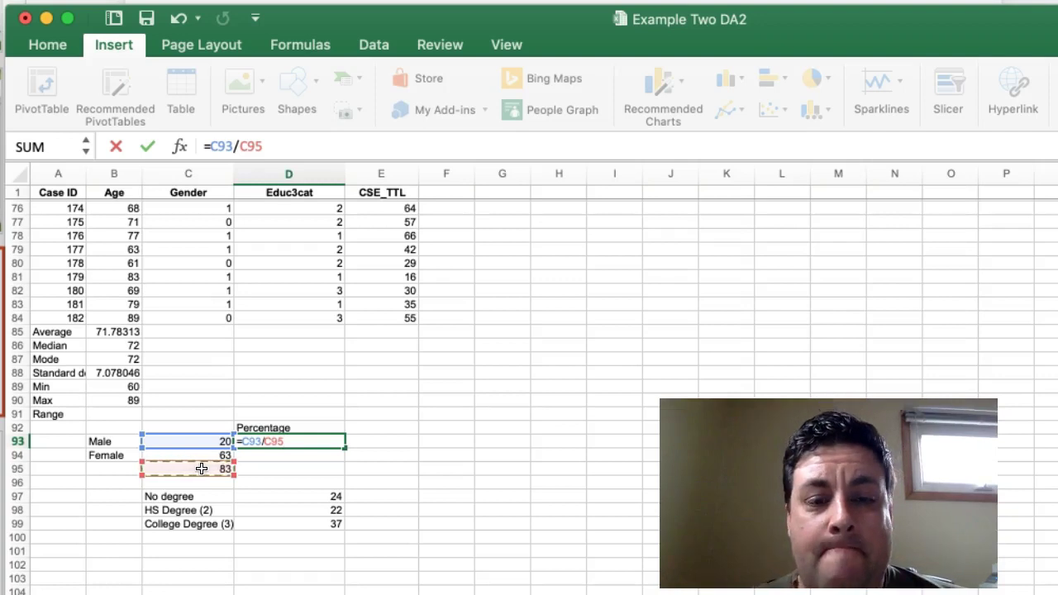
key("Return")
left_click(261, 453)
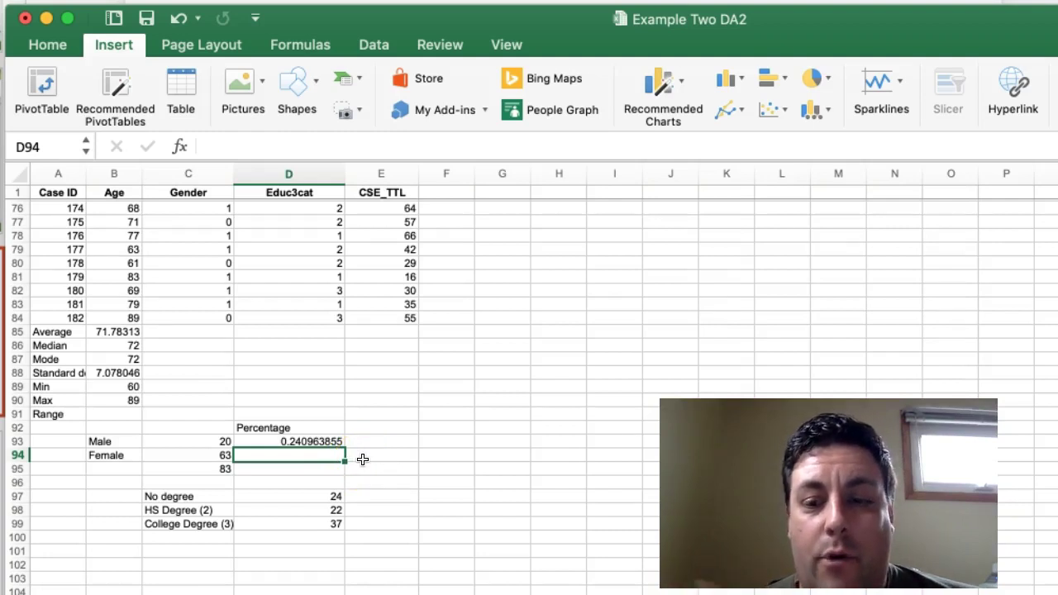
Step: Format the Male share in D93 as Percentage with 2 decimal places
left_click(300, 440)
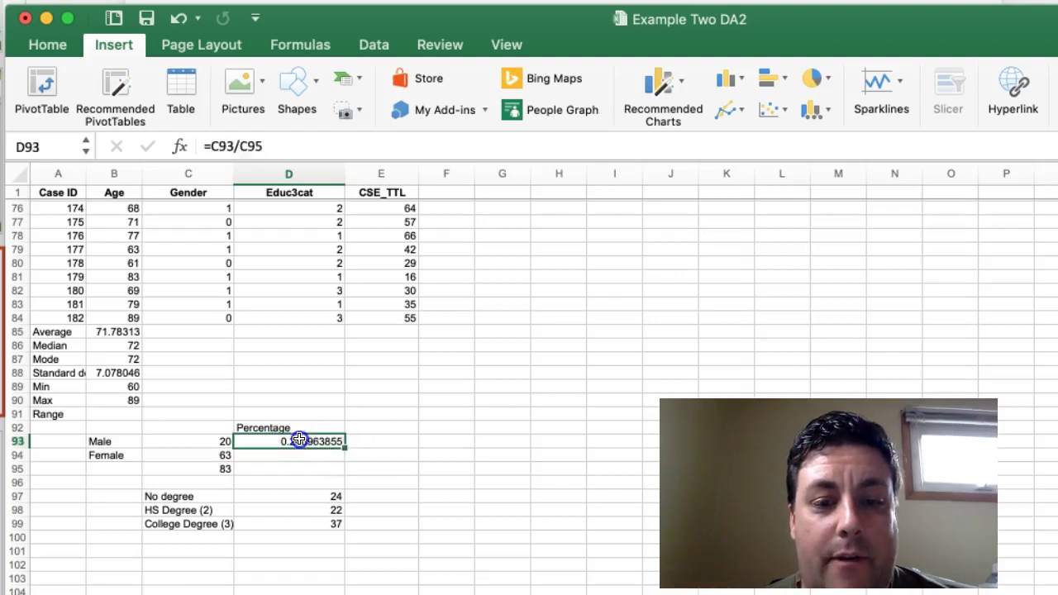
right_click(298, 442)
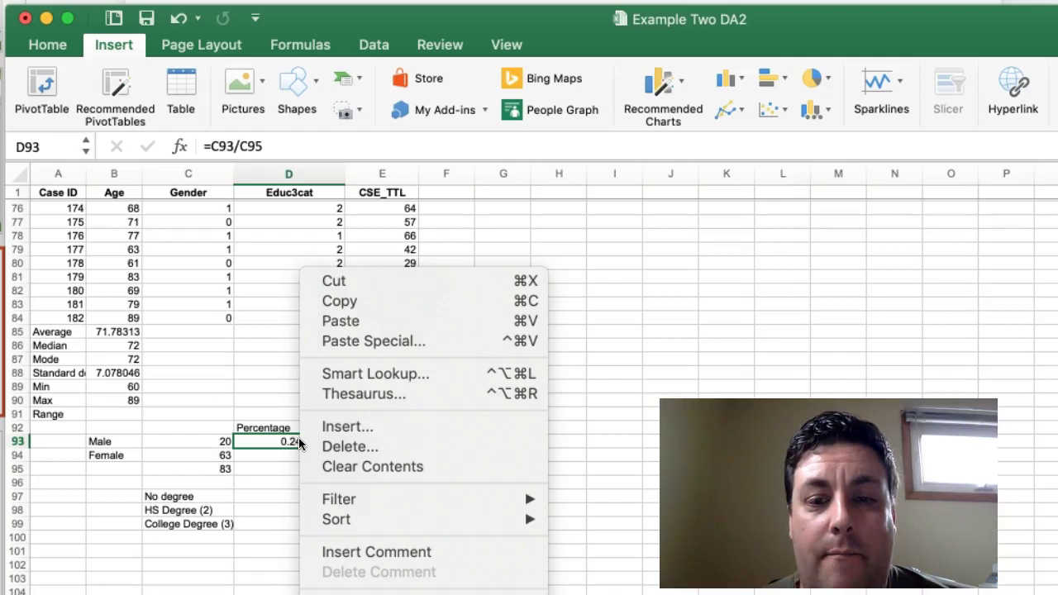
left_click(254, 453)
scroll(252, 455, "down", 3)
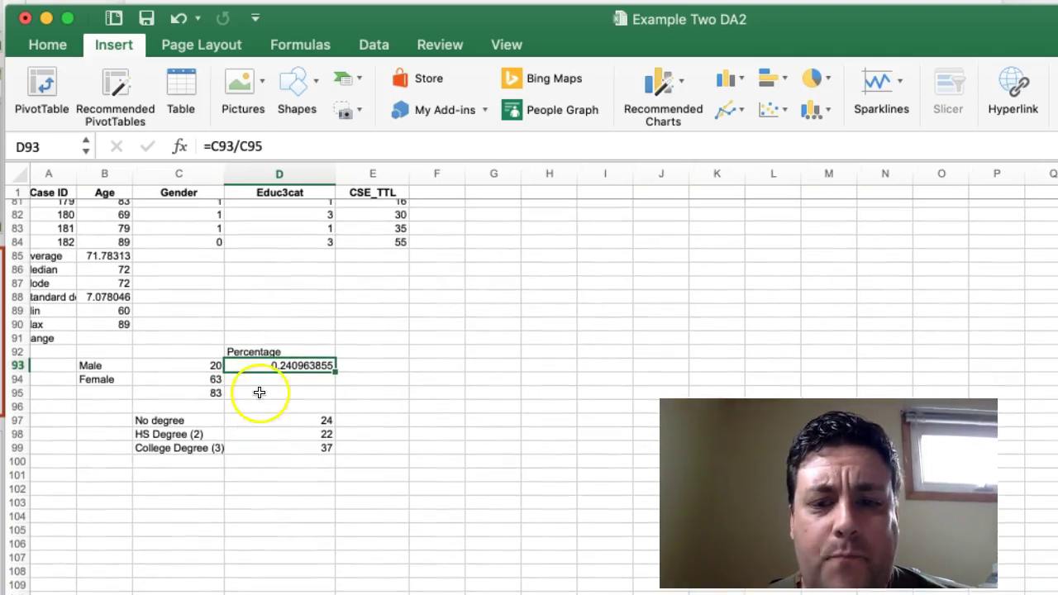
scroll(262, 392, "down", 1)
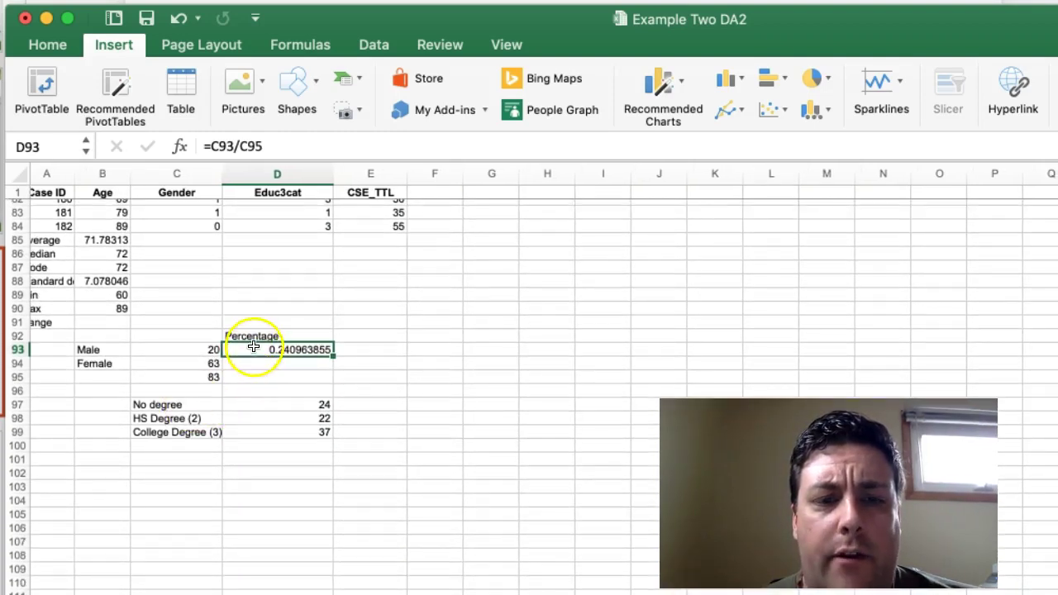
right_click(252, 347)
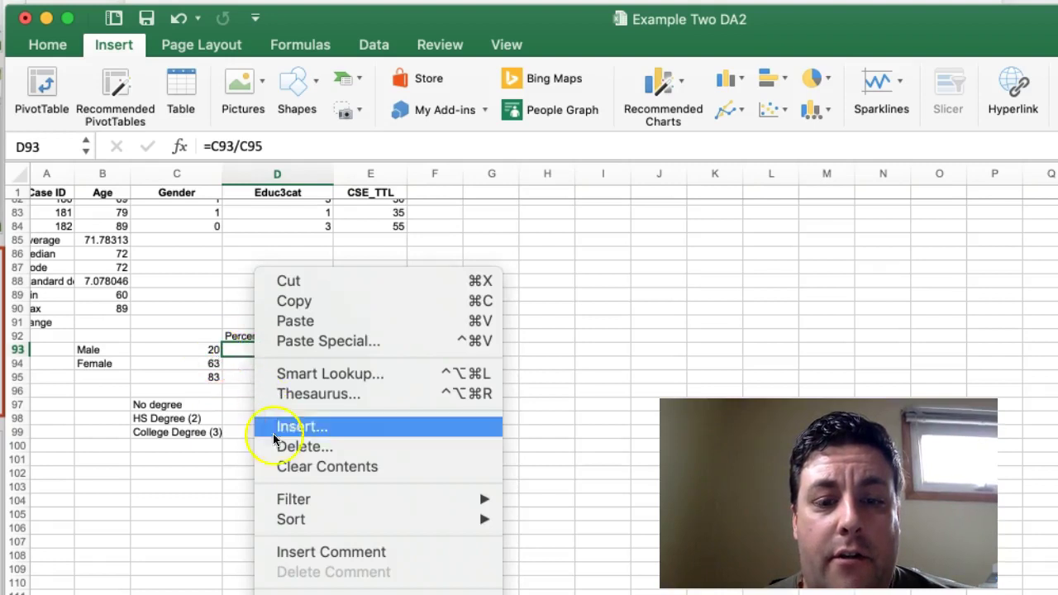
key("Escape")
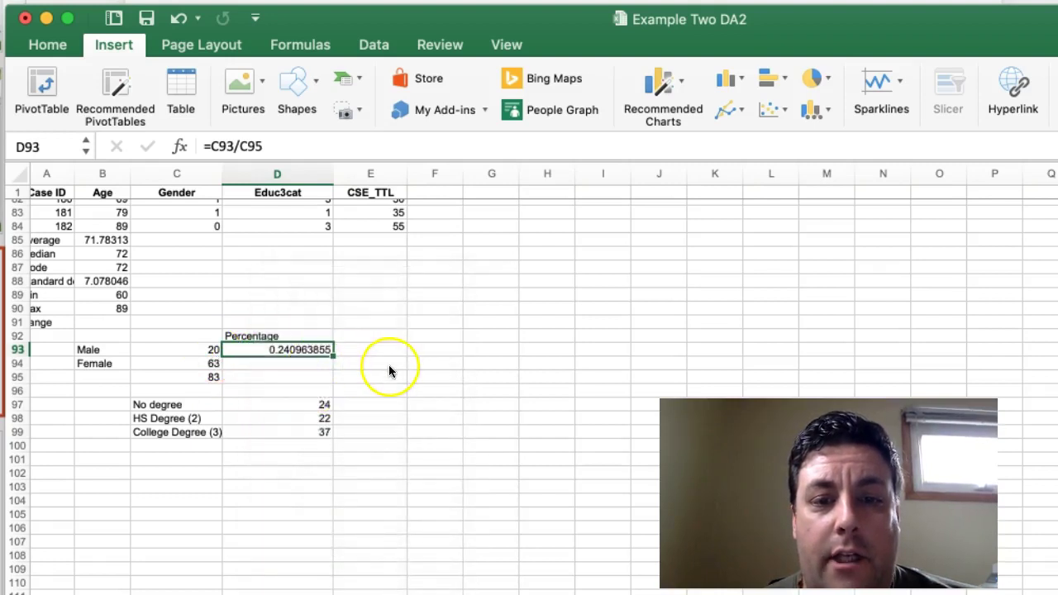
key("super+1")
left_click_drag(447, 68, 532, 33)
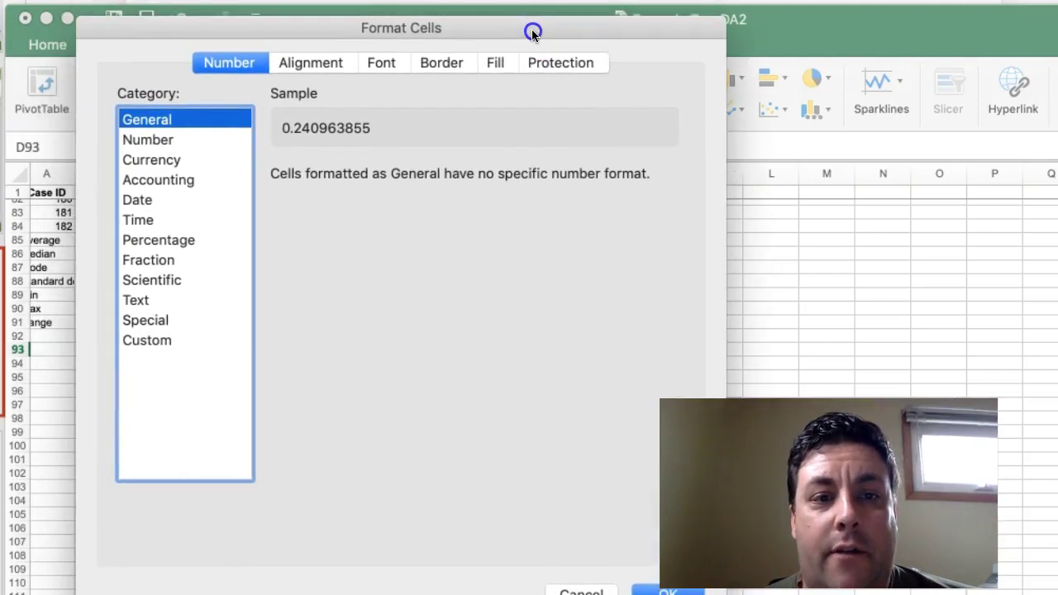
left_click(148, 239)
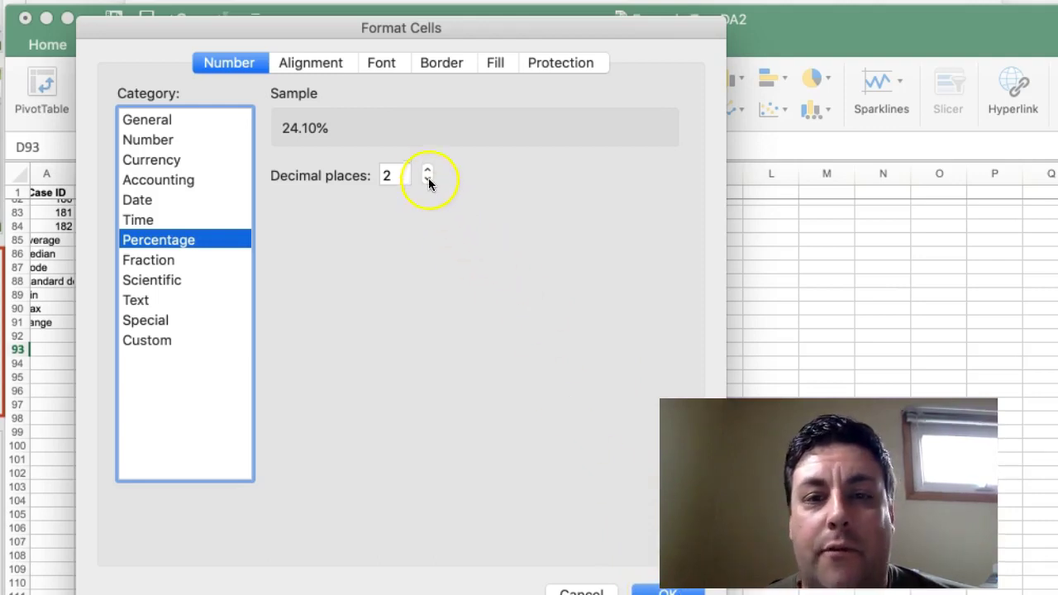
left_click(649, 592)
left_click(299, 352)
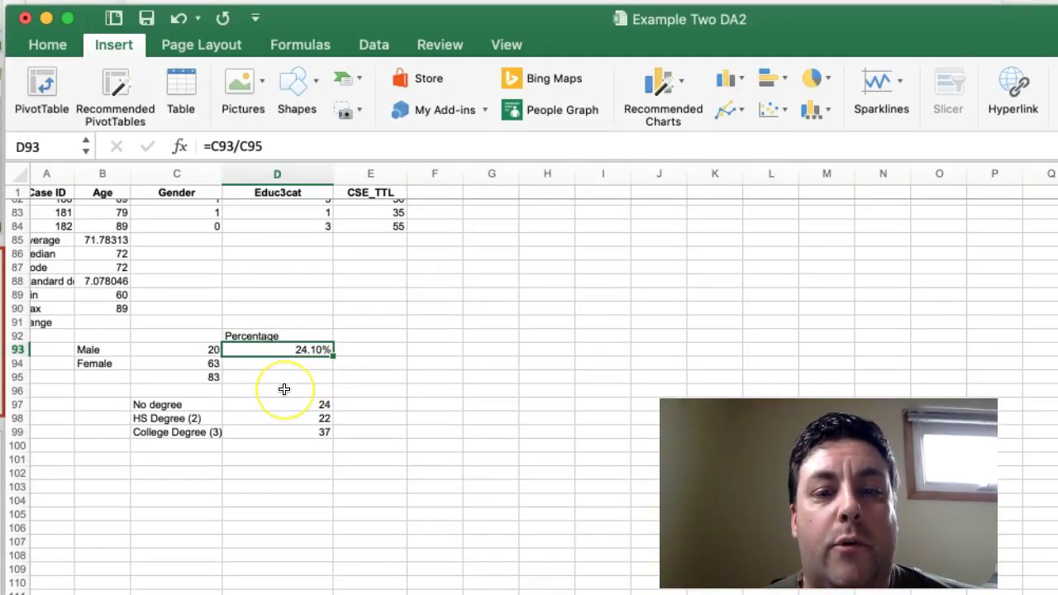
Step: Calculate the Female share in D94 by dividing the Female count by the total with =C94/C95
left_click(281, 362)
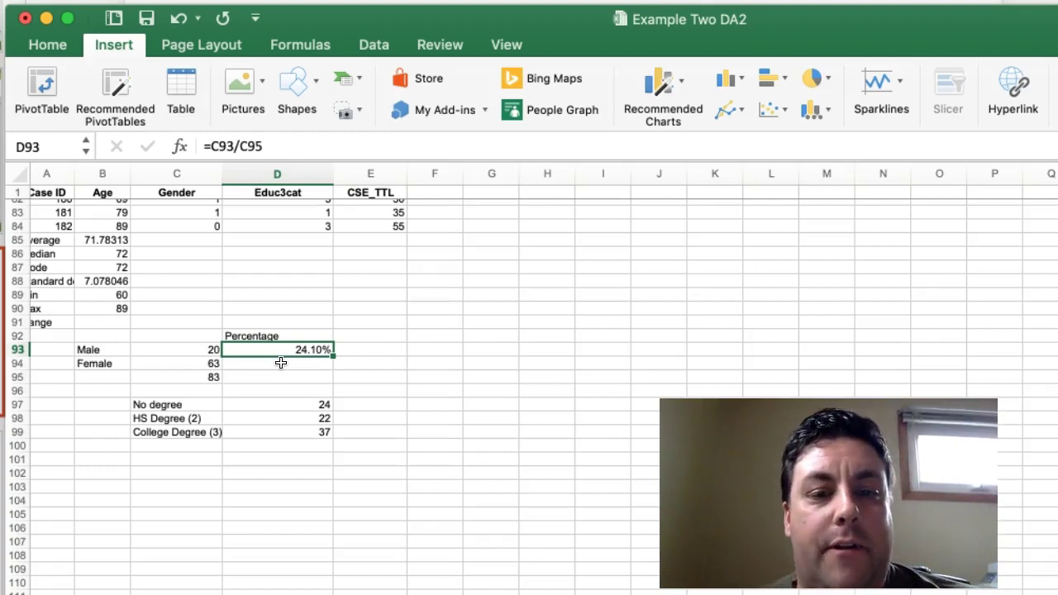
left_click(281, 362)
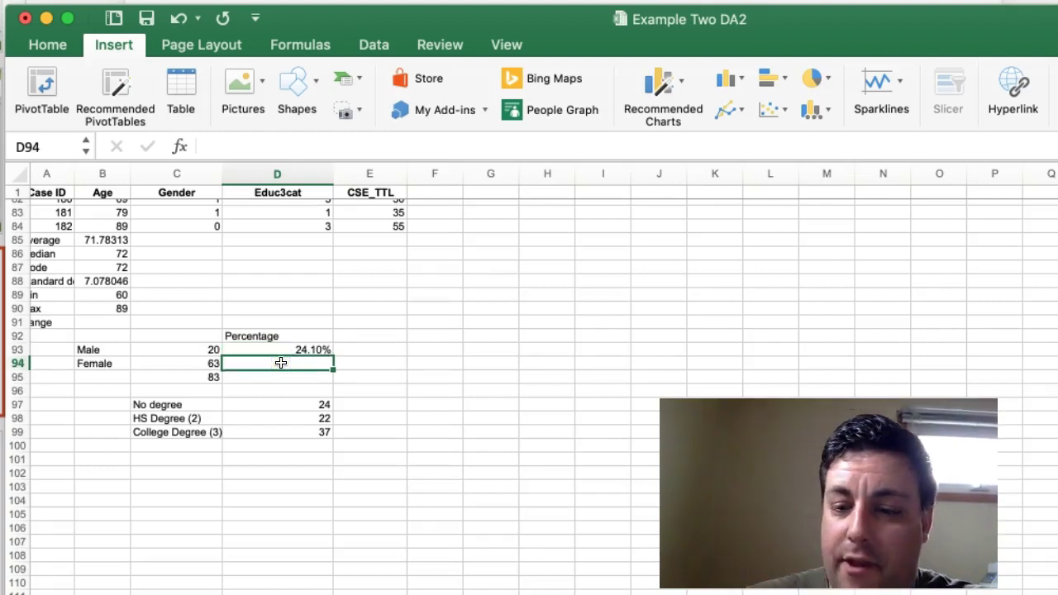
type("=")
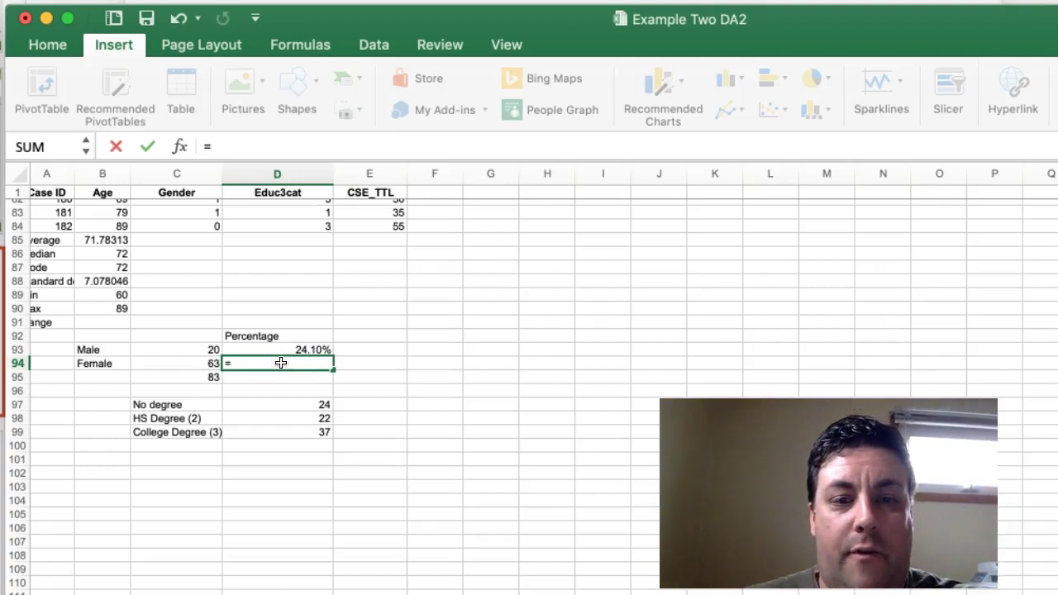
left_click(213, 364)
type("/")
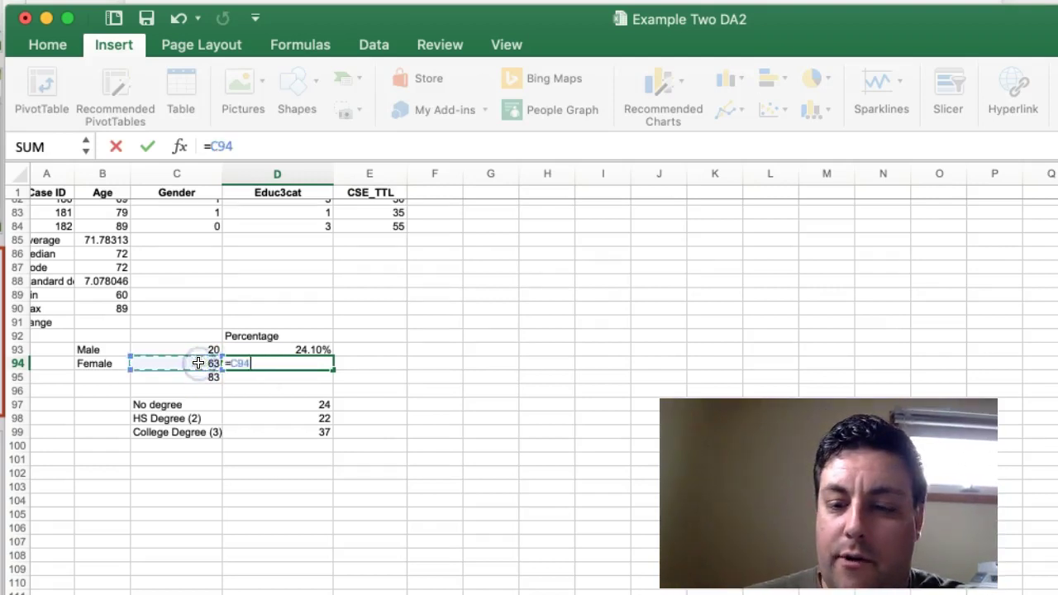
left_click(194, 378)
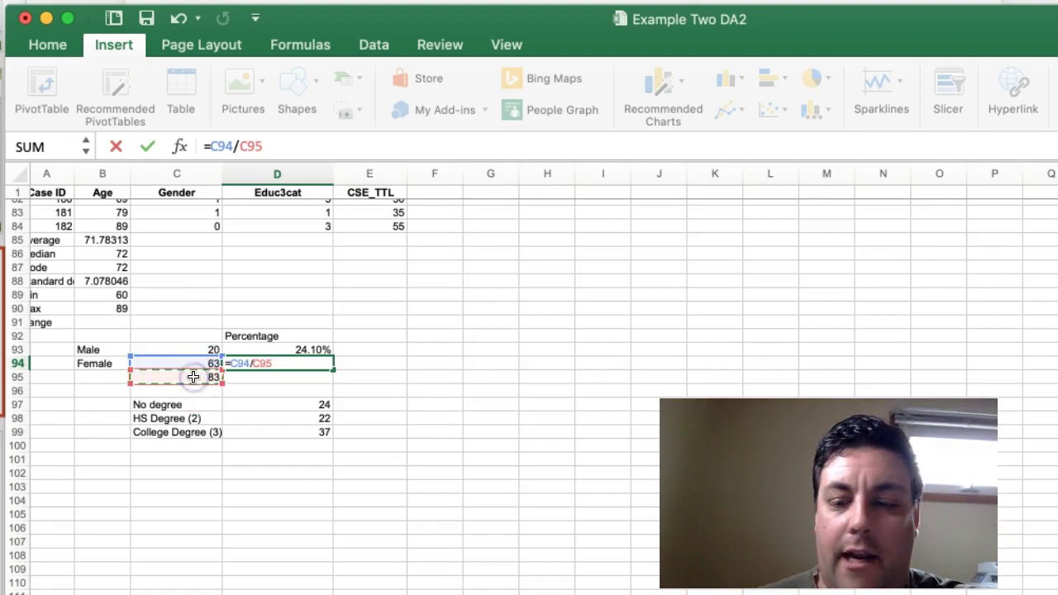
key("Return")
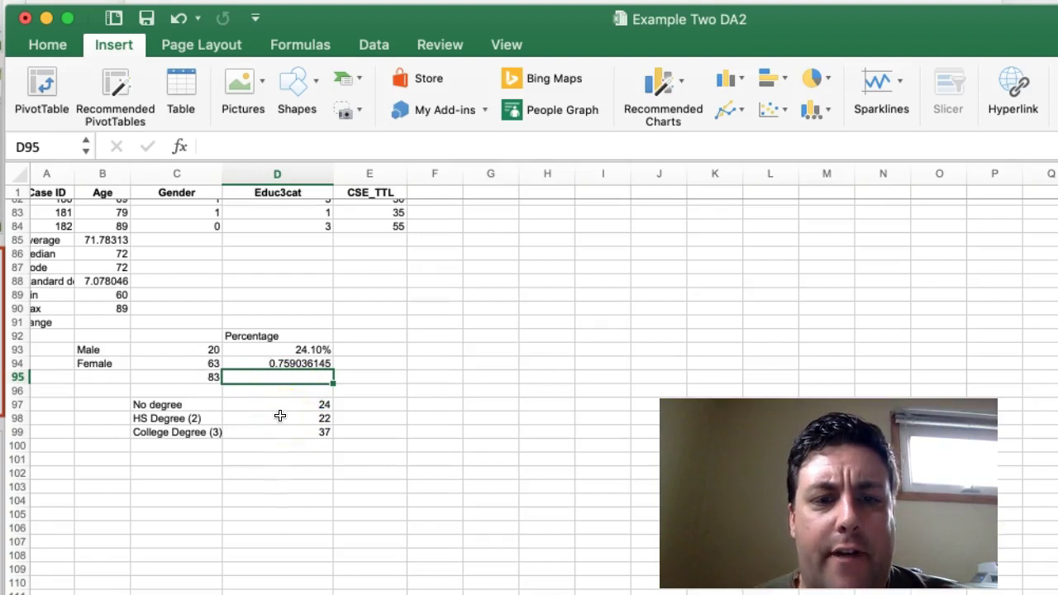
Step: Format the Female share in D94 as Percentage with 2 decimal places
left_click(256, 364)
right_click(257, 365)
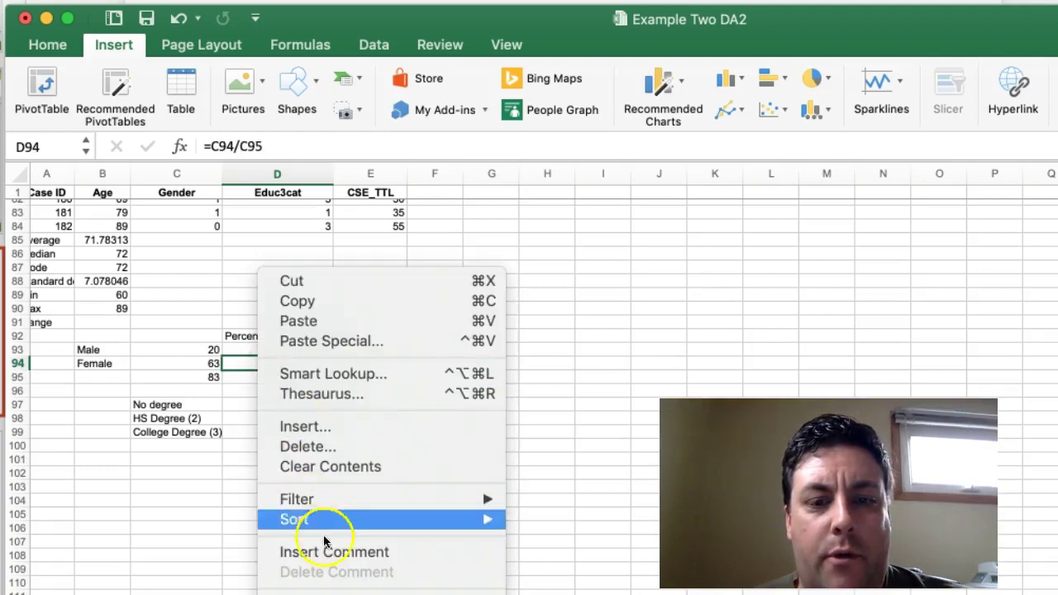
key("Escape")
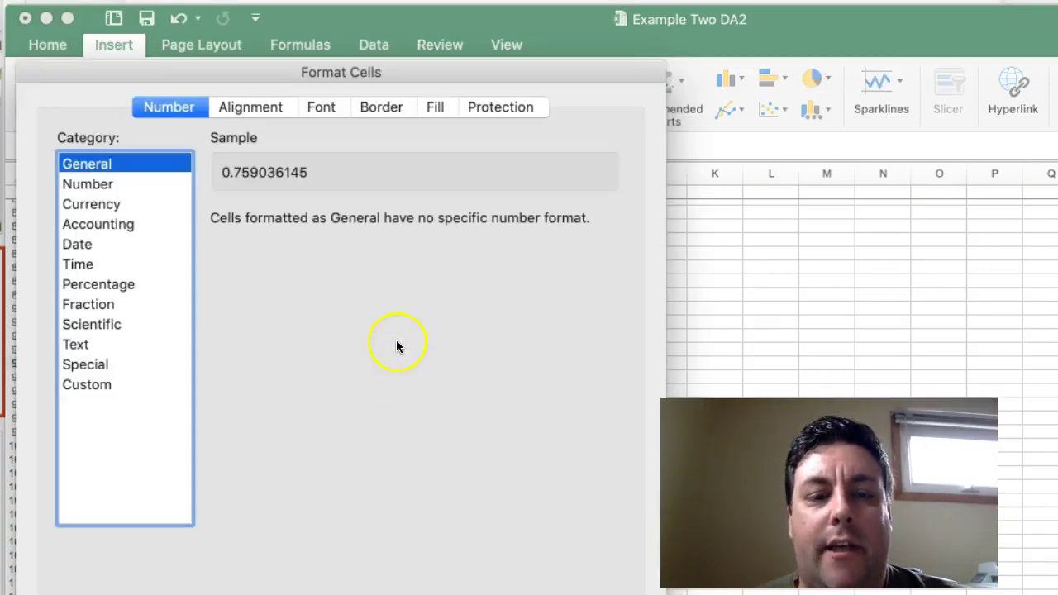
left_click(81, 284)
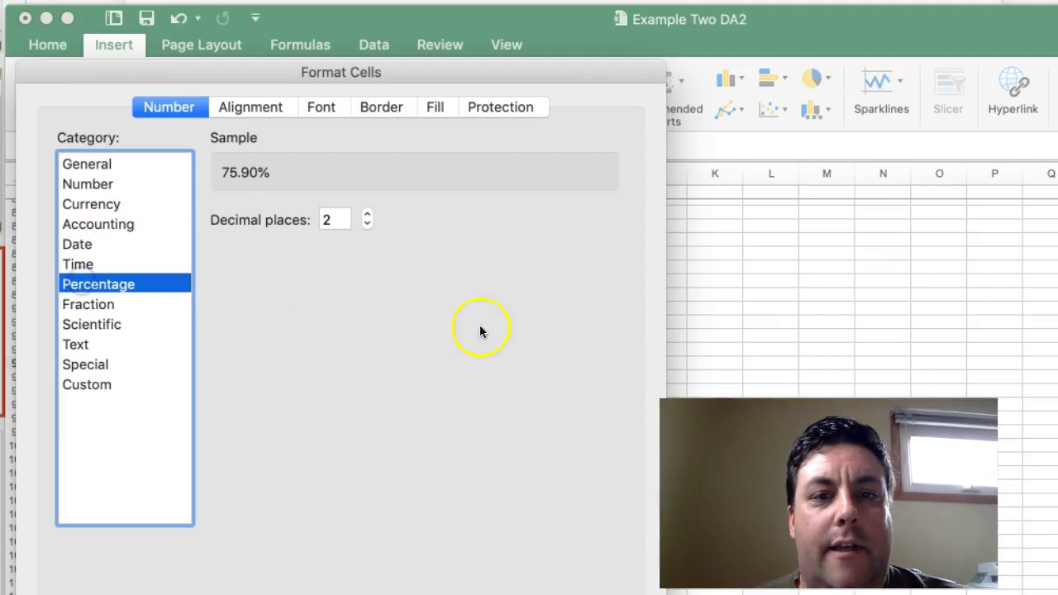
key("Return")
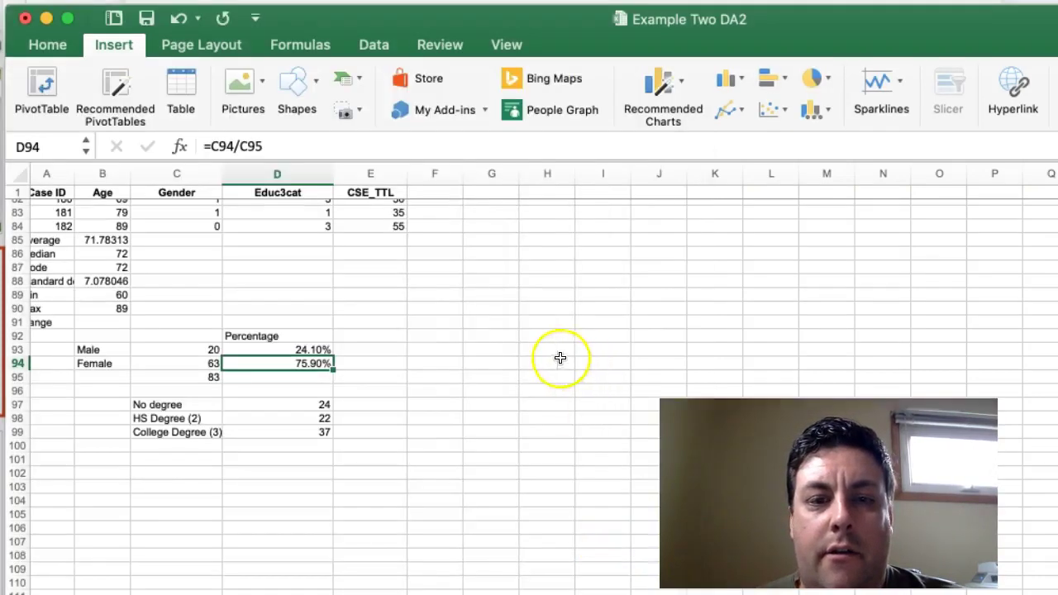
Step: Try to total the Male and Female percentages in D95 with a sum formula
left_click(257, 378)
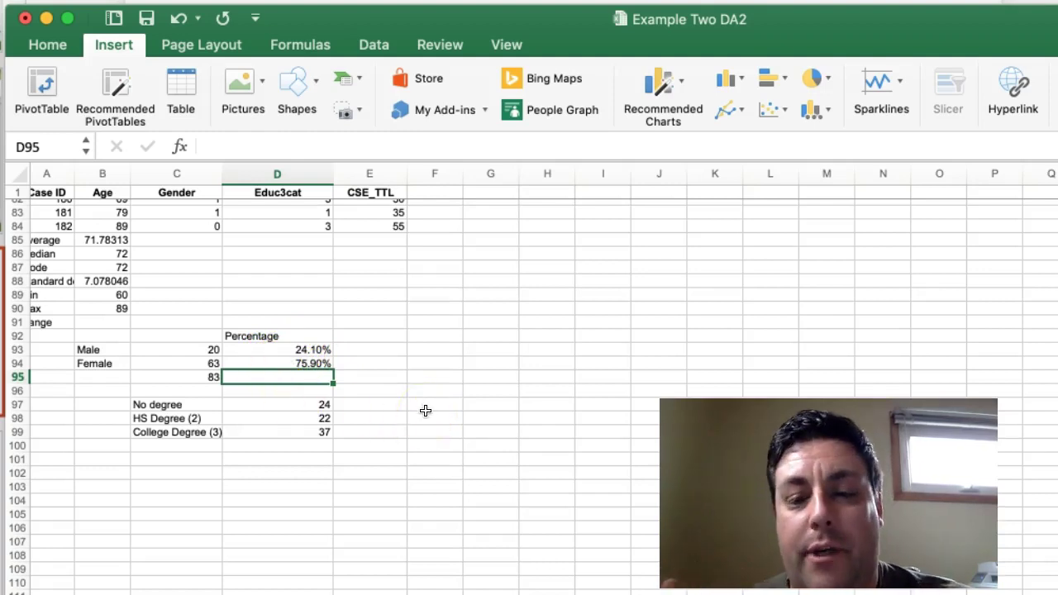
type("=")
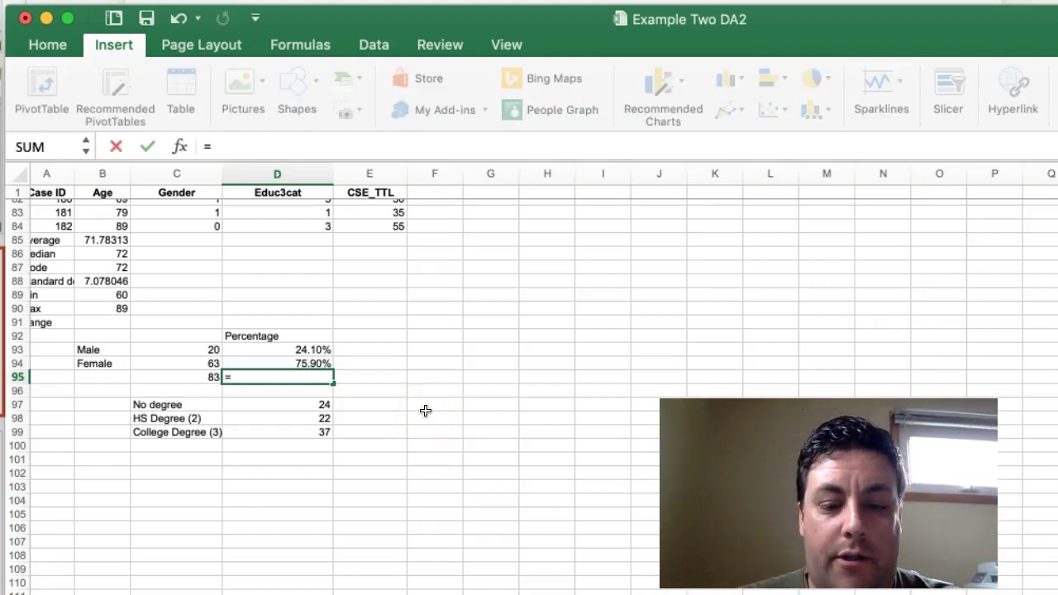
type("sum")
left_click_drag(269, 351, 269, 358)
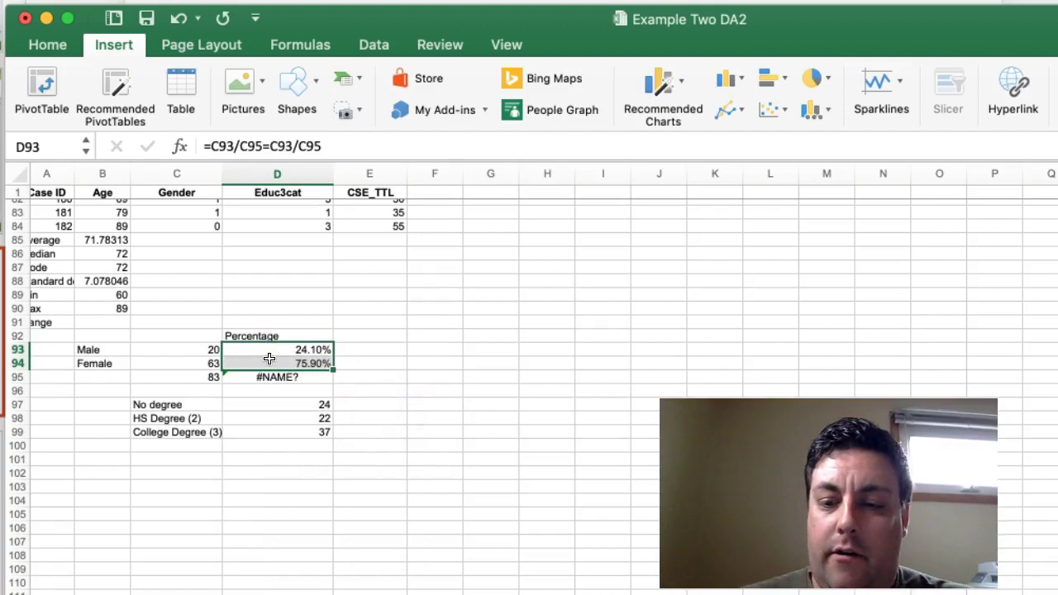
Step: Clear the Male and Female percentages in D93:D94 and the faulty sum formula in D95
key("BackSpace")
key("Return")
key("BackSpace")
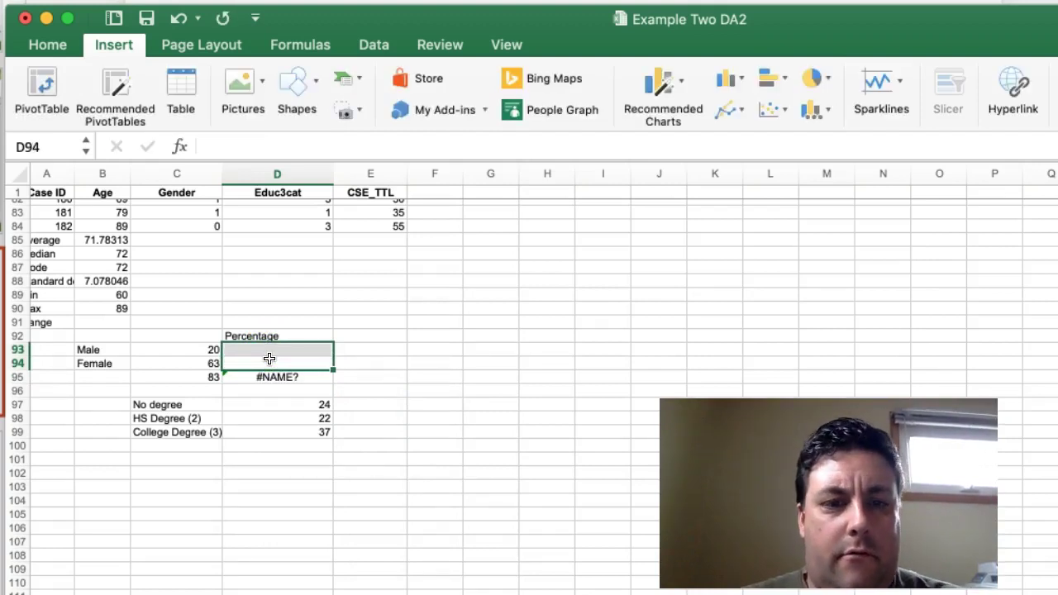
left_click(248, 430)
left_click(210, 349)
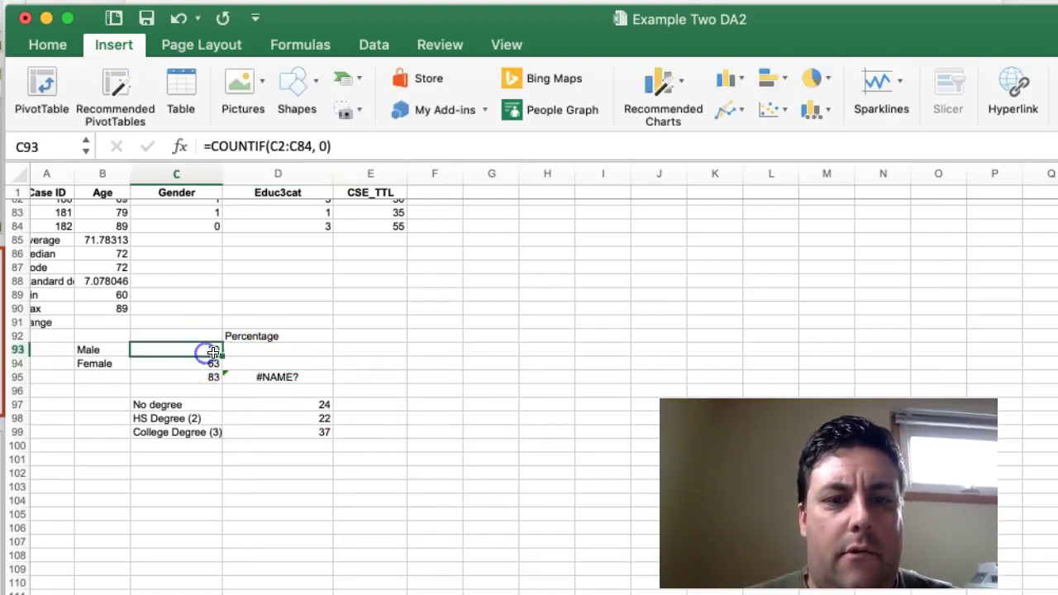
left_click(276, 373)
key("BackSpace")
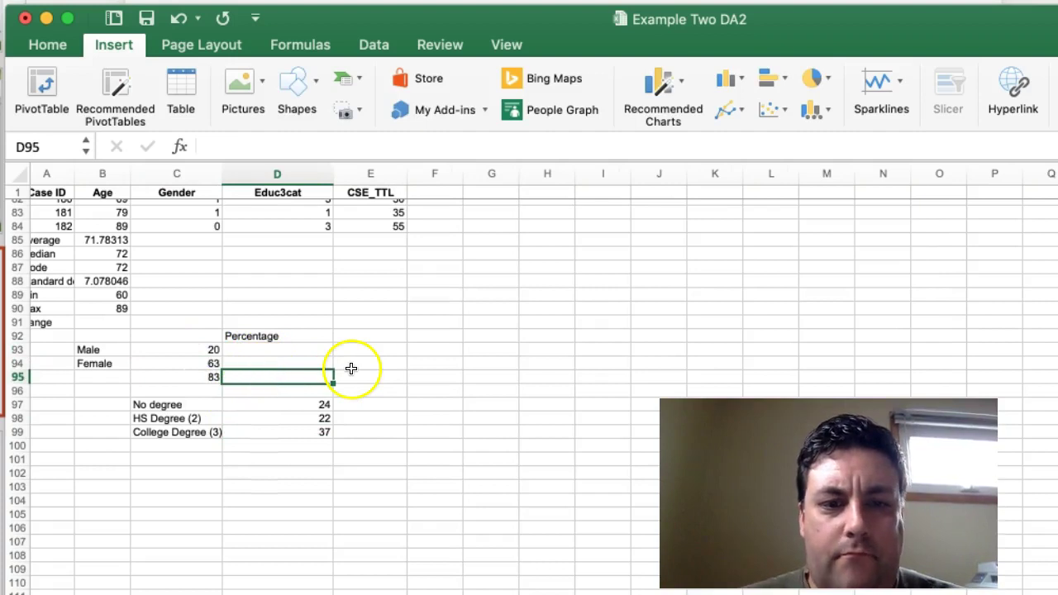
Step: Enter the Male share in D93 by dividing the Male count by the total with =C93/C95
left_click(273, 349)
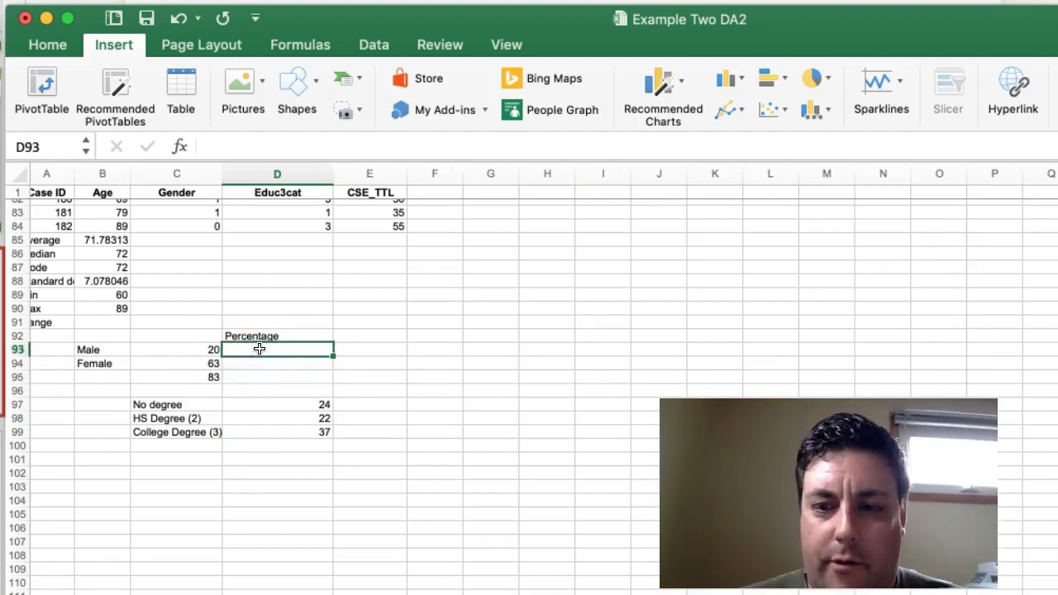
type("=")
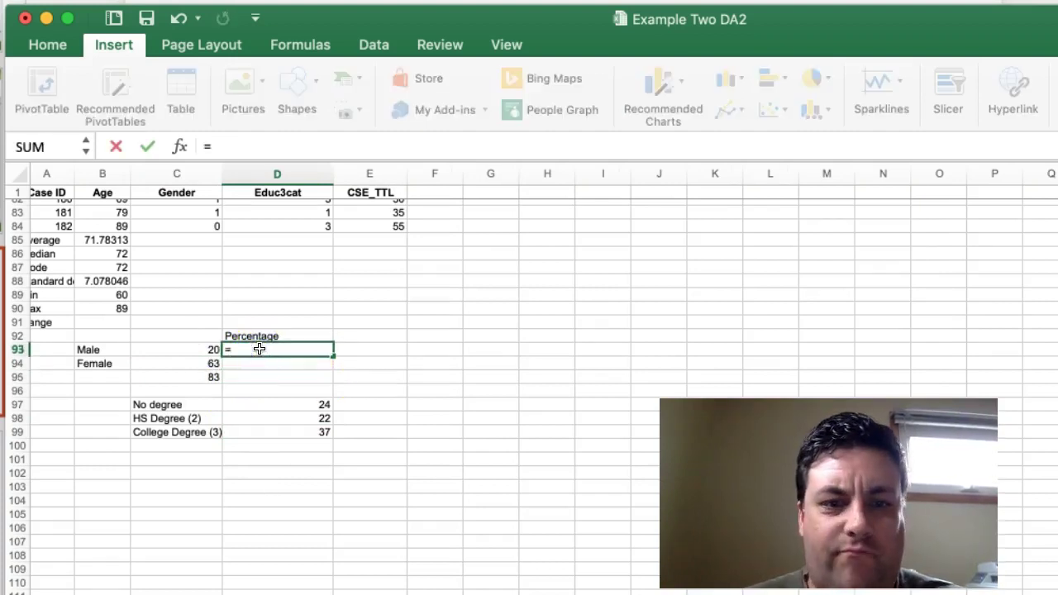
left_click(197, 351)
type("/")
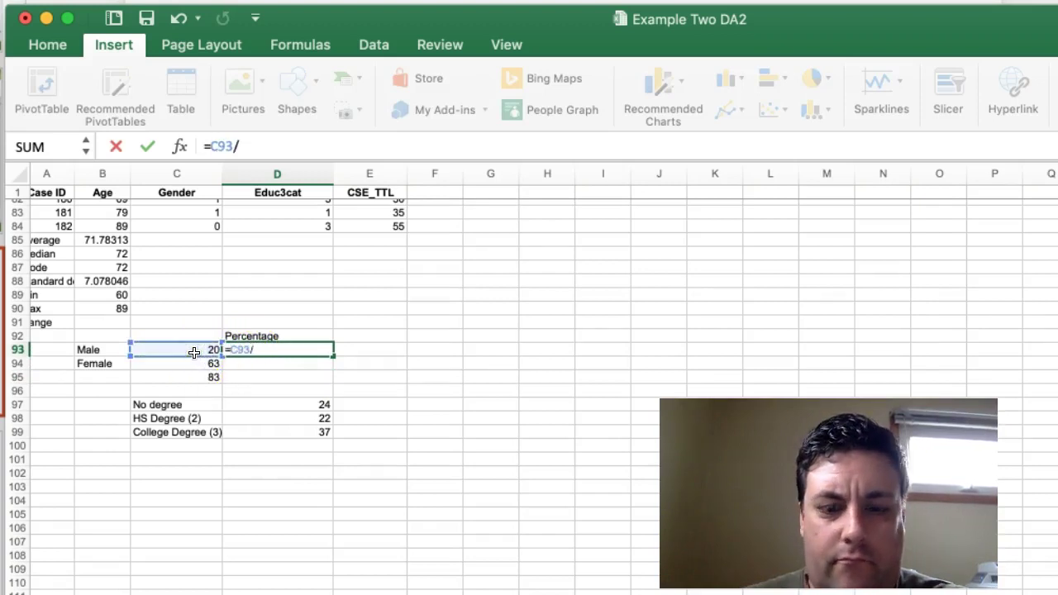
left_click(160, 388)
left_click(153, 376)
left_click(275, 361)
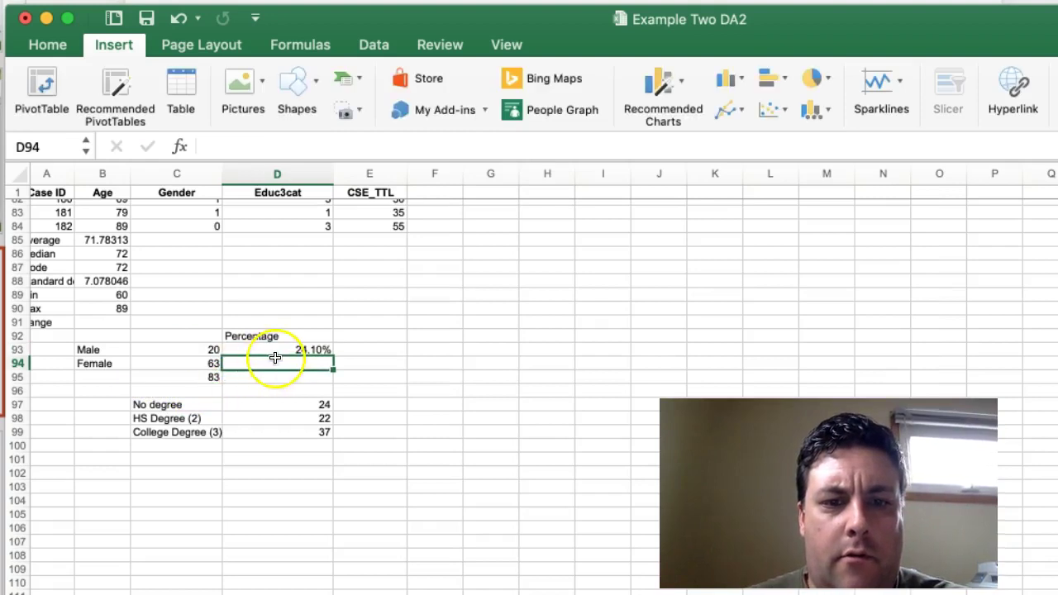
Step: Enter the Female share in D94 by dividing the Female count by the total with =C94/C95
type("=")
left_click(183, 364)
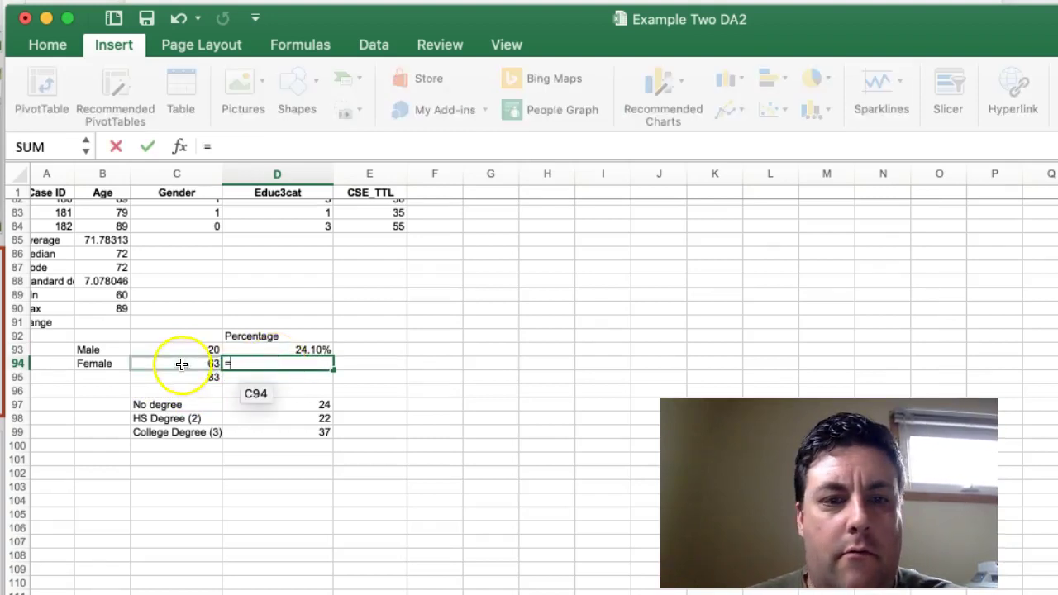
type("/")
left_click(183, 378)
key("Return")
left_click(265, 354)
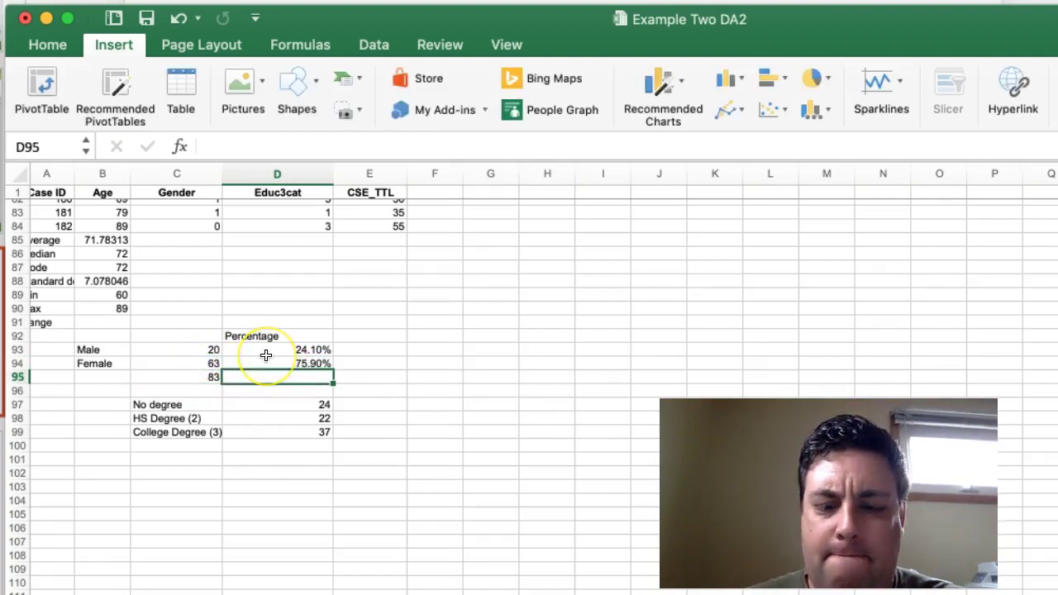
Step: Total the Male and Female percentages in D95 with =sum(d93:d94)
type("=sum(")
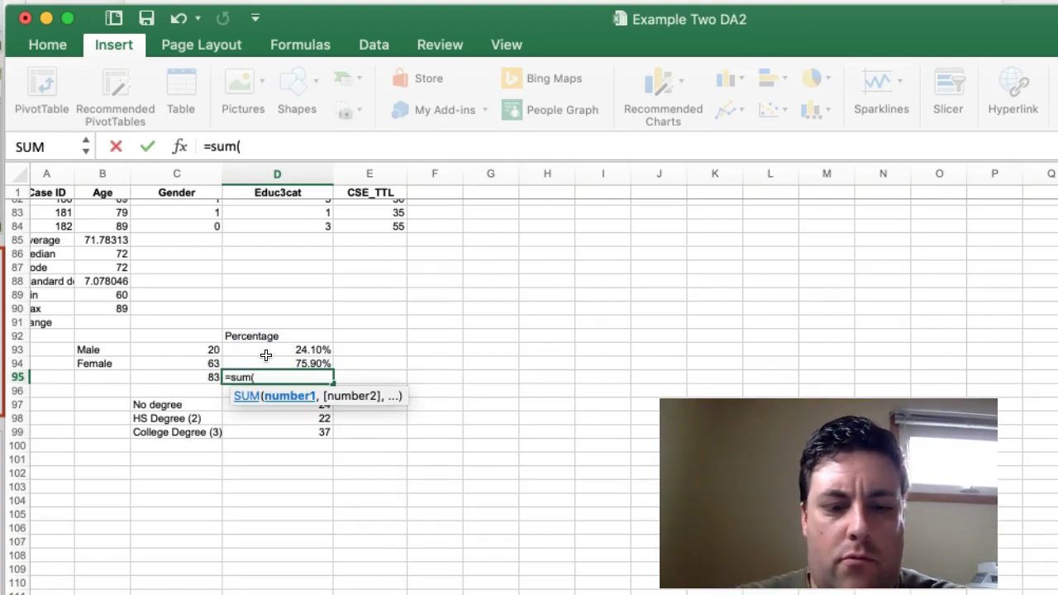
type("d93")
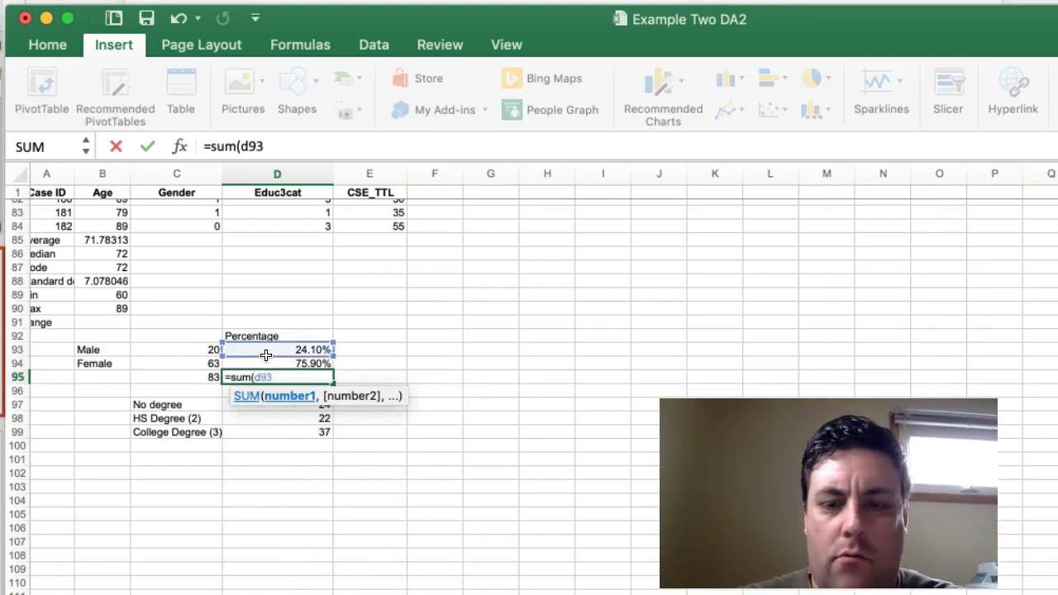
type(":")
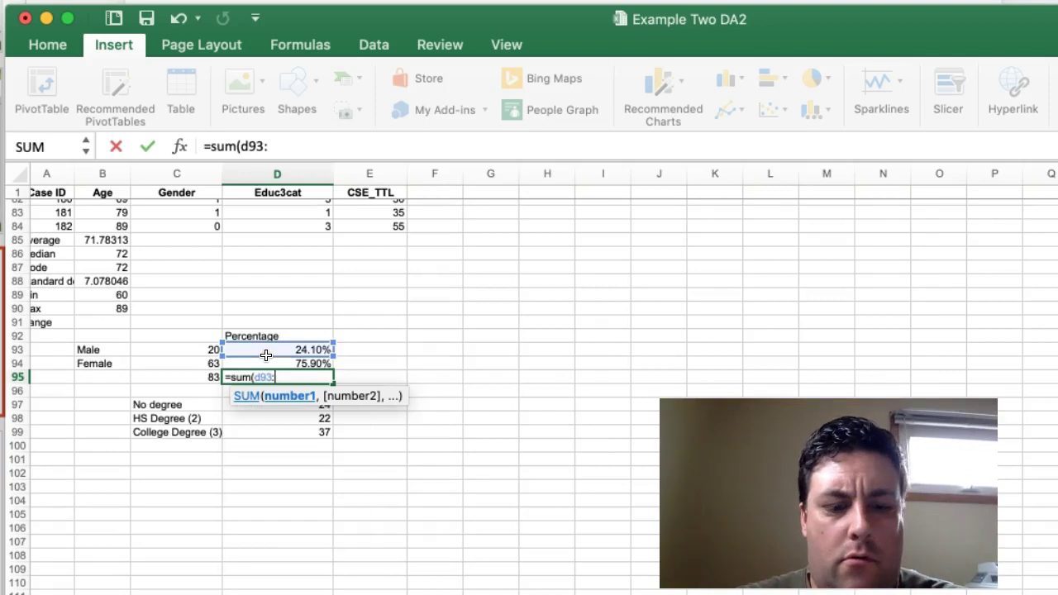
type("d94")
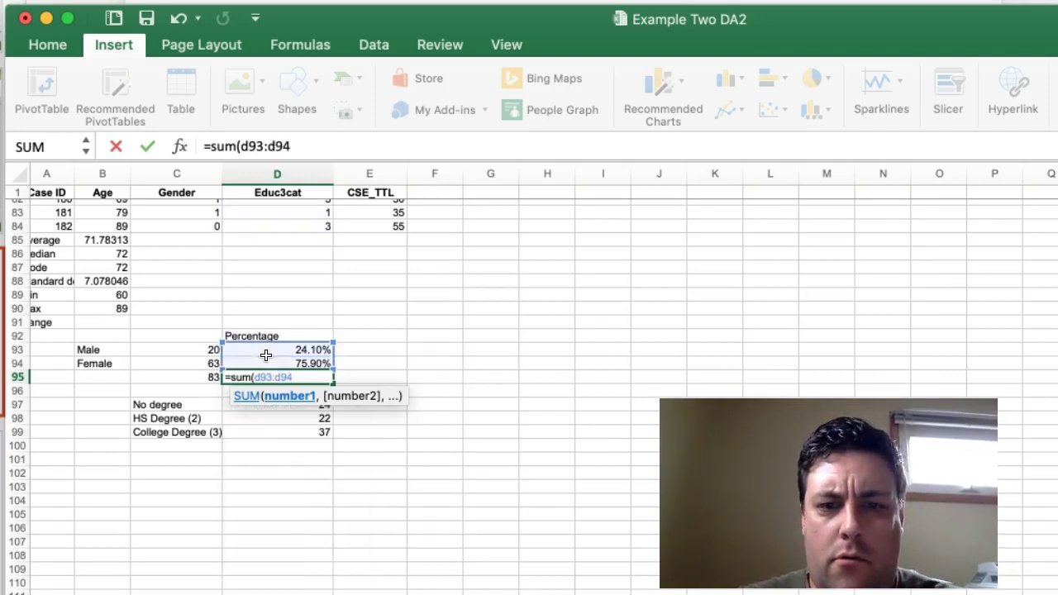
type(")")
key("Return")
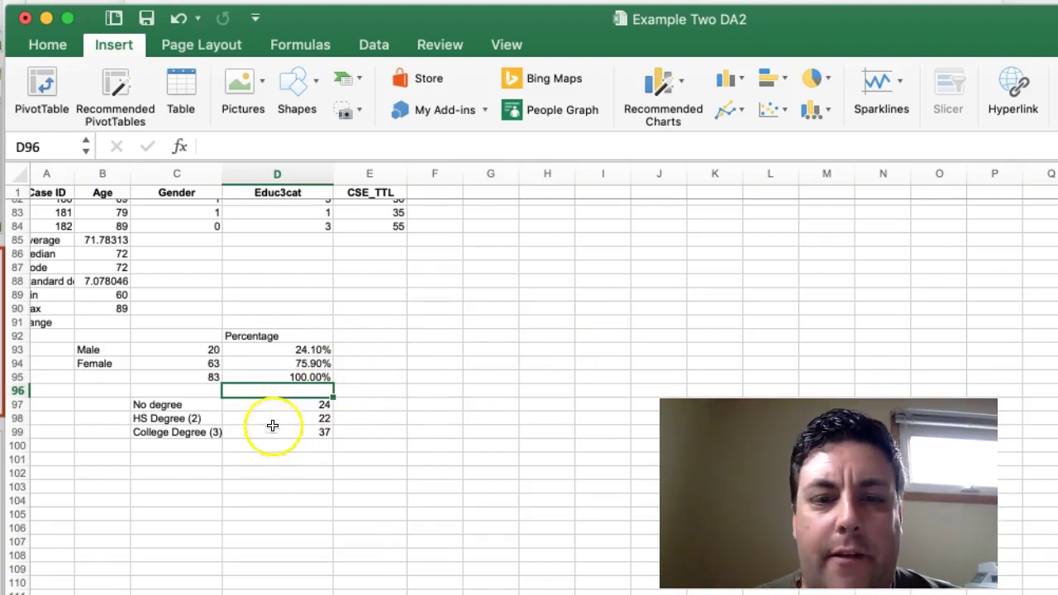
Step: Insert a Pie chart of the Male and Female counts in B93:C94 and move it beside the frequency tables
left_click(104, 353)
left_click_drag(103, 352, 169, 367)
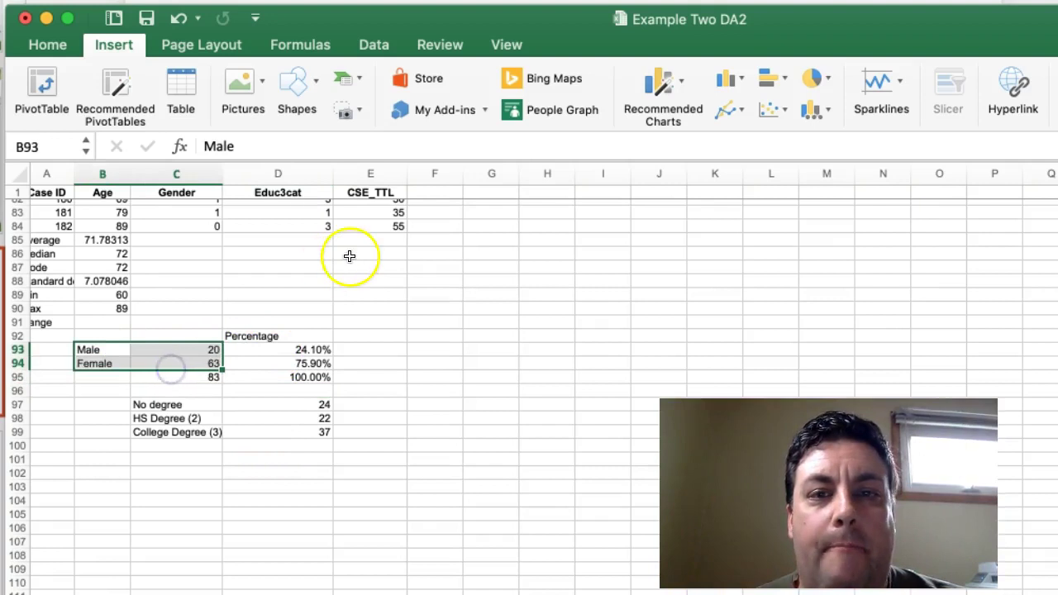
left_click(115, 45)
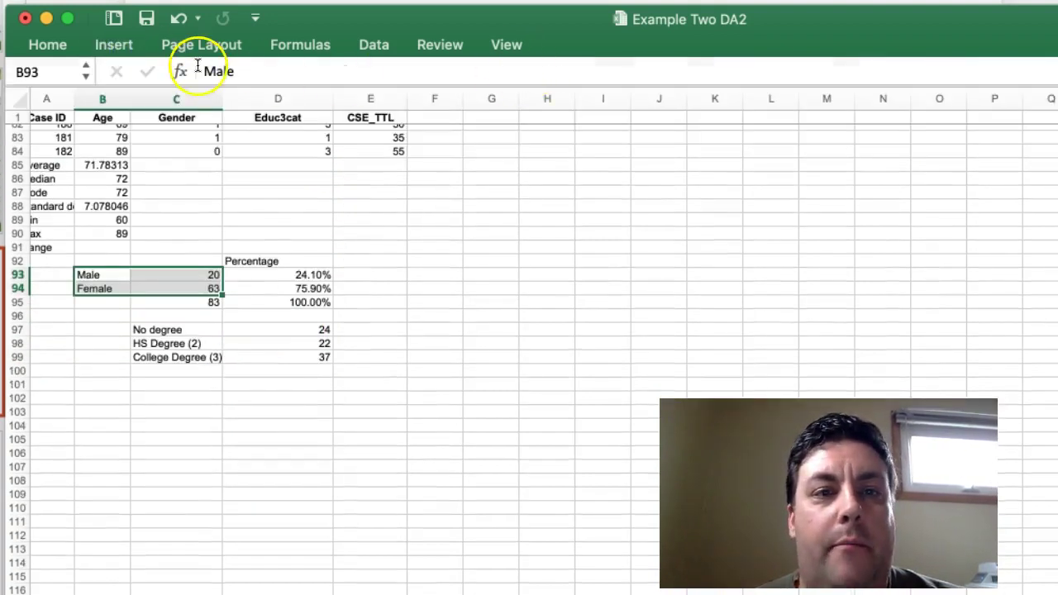
left_click(107, 44)
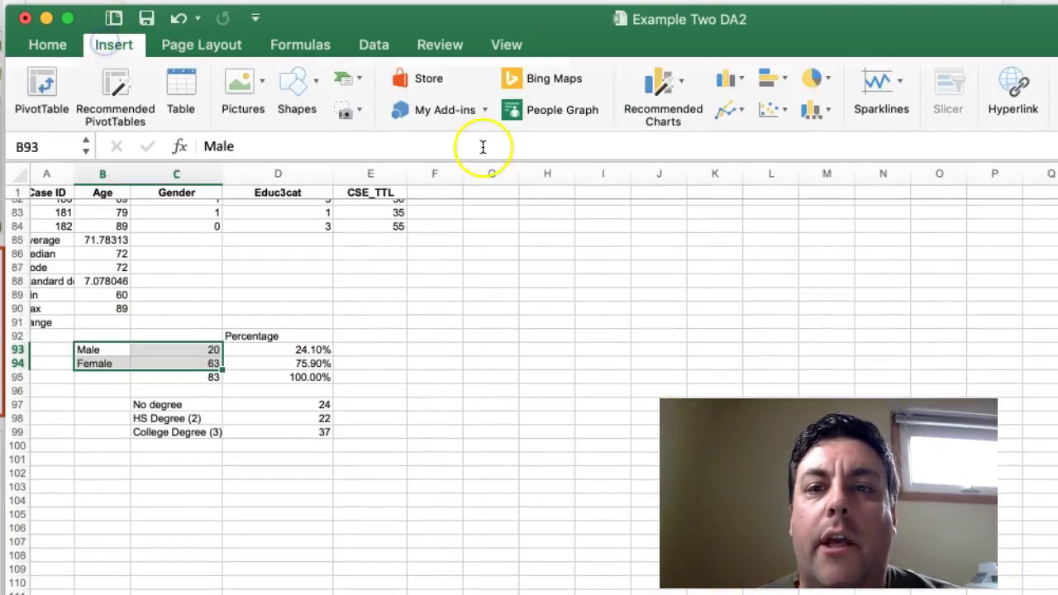
left_click(824, 84)
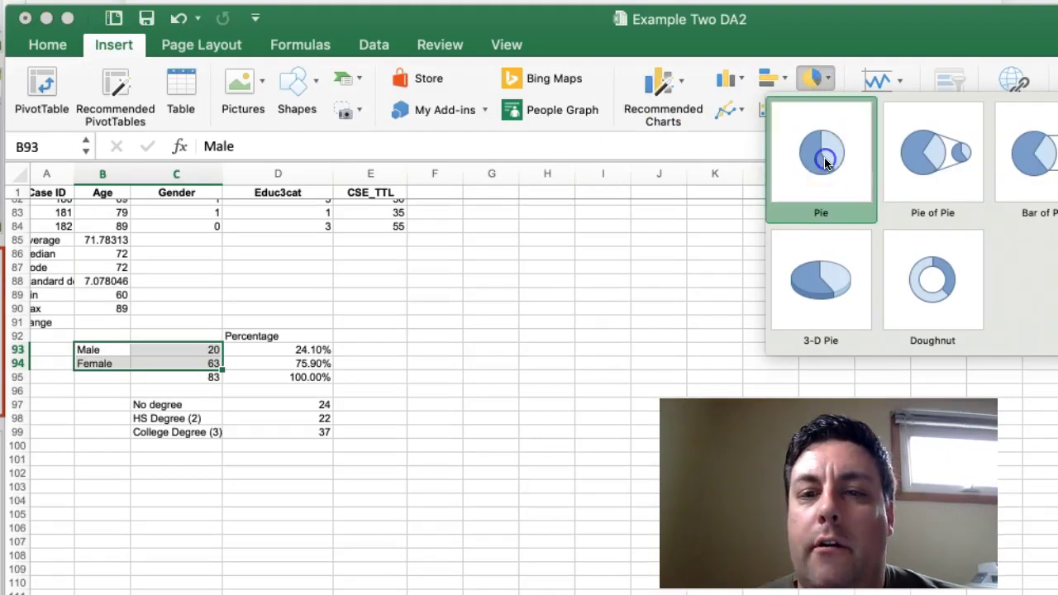
left_click(827, 147)
left_click_drag(553, 361, 402, 224)
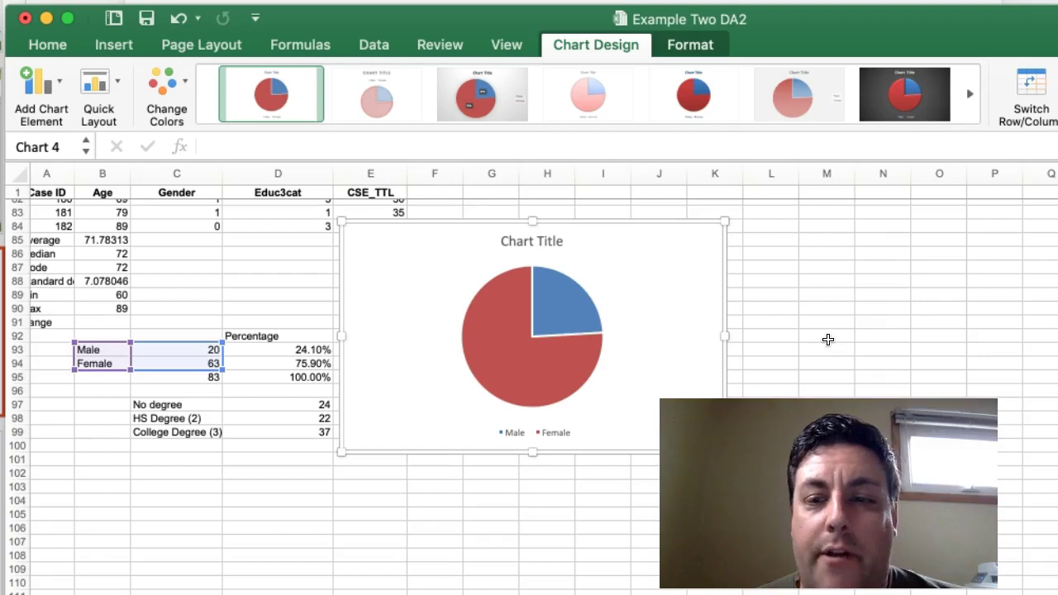
mouse_move(604, 356)
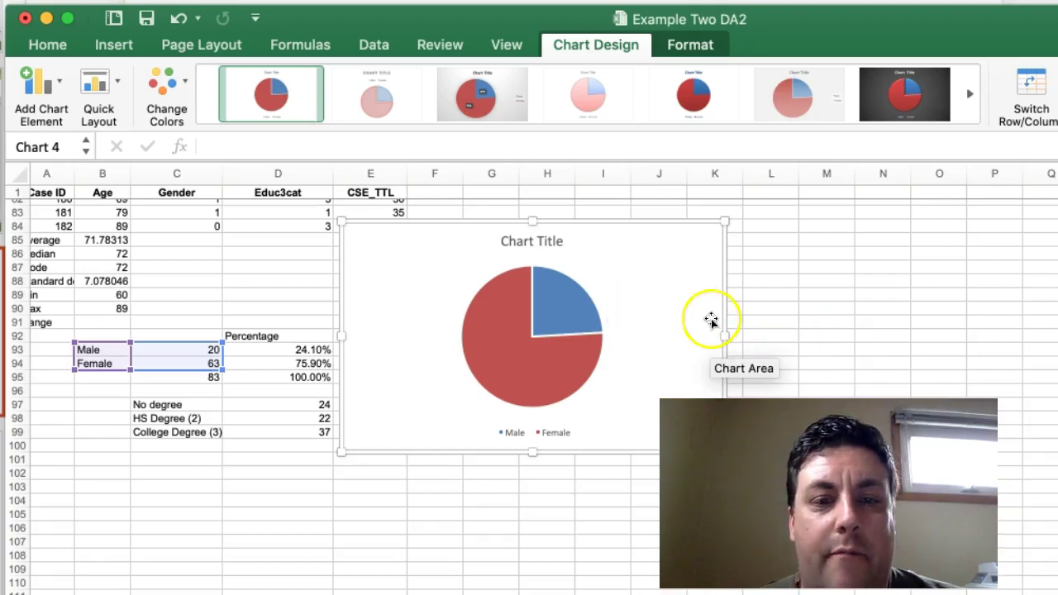
mouse_move(585, 306)
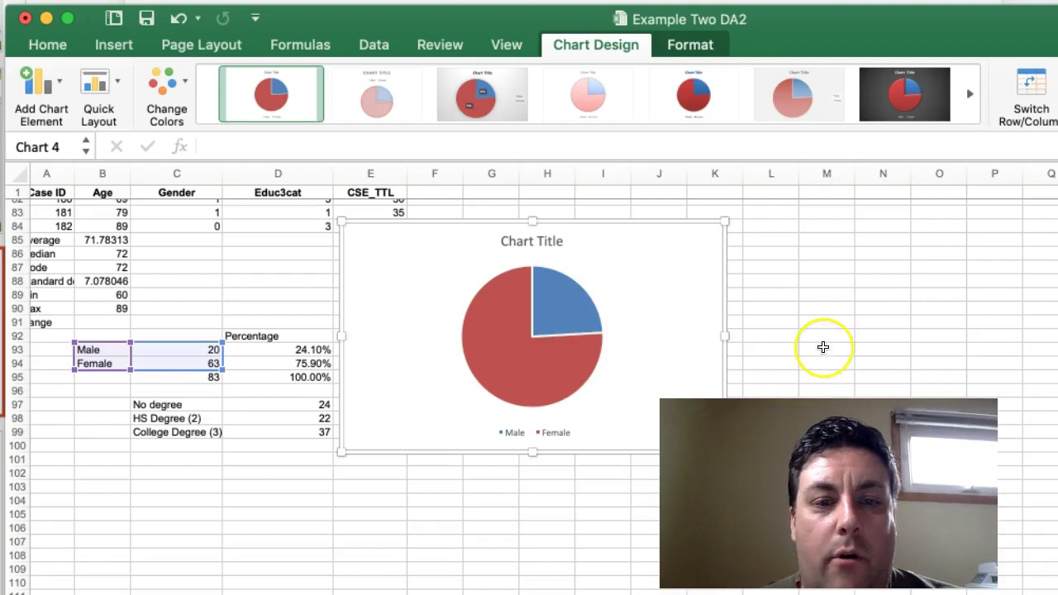
left_click(822, 285)
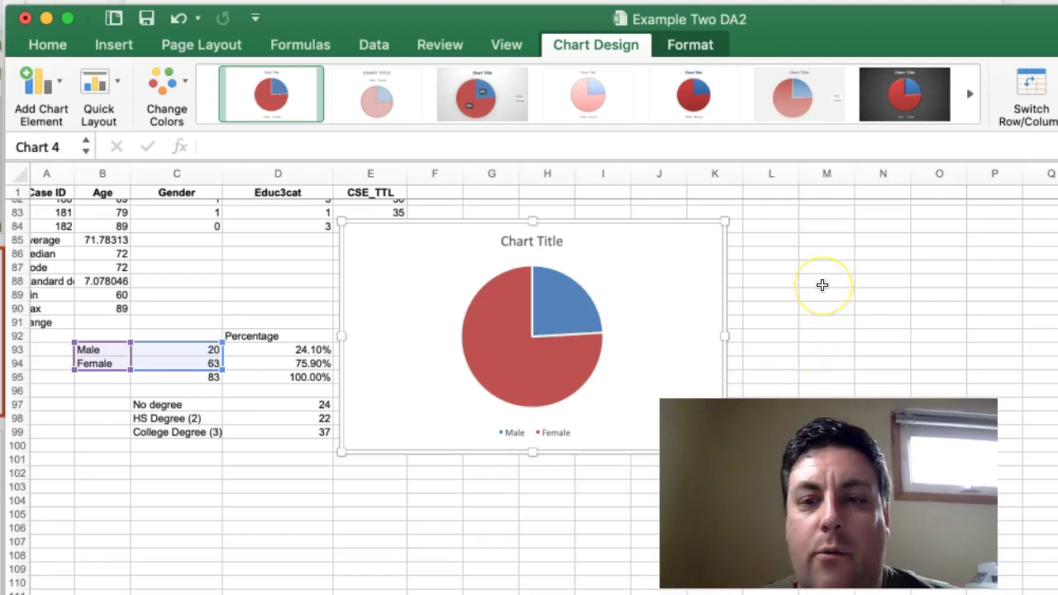
Step: Switch to the DA Assignment 1 Dataset workbook and examine its variable columns from CaseID through EBPInt
left_click(745, 270)
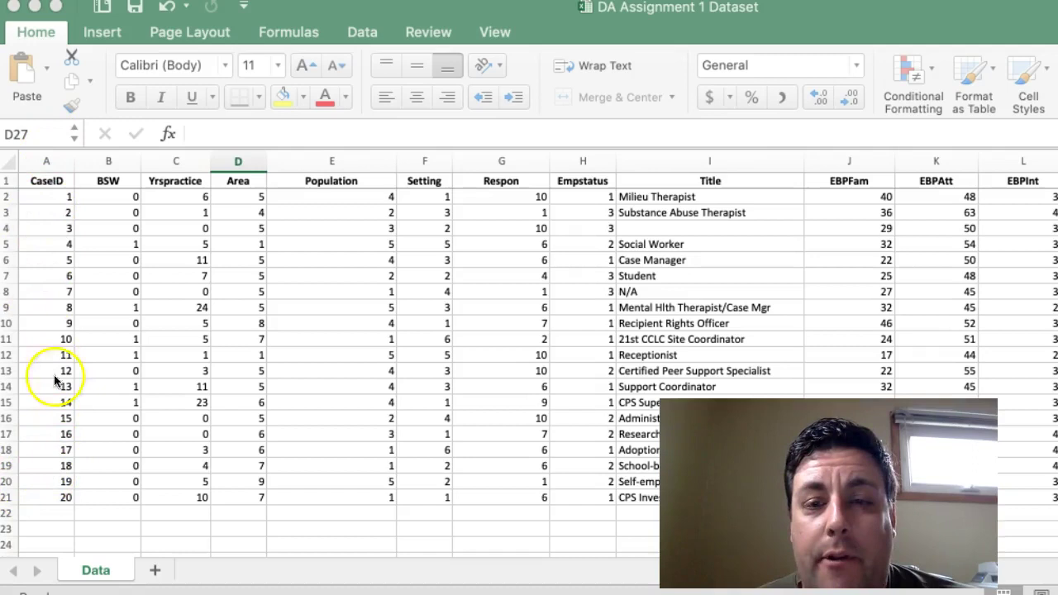
scroll(60, 346, "right", 1)
scroll(59, 343, "right", 5)
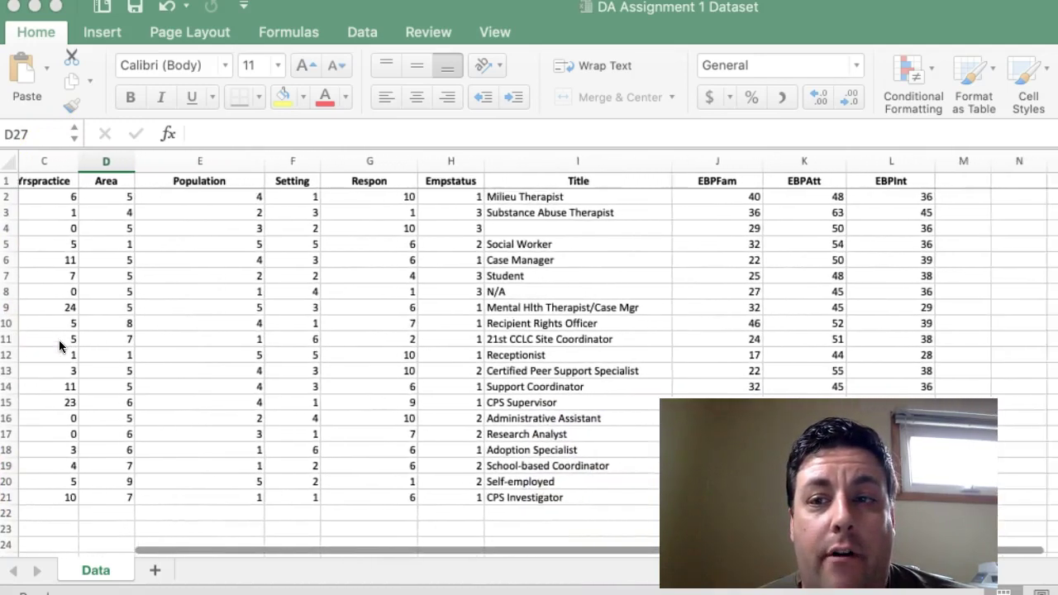
scroll(59, 340, "right", 1)
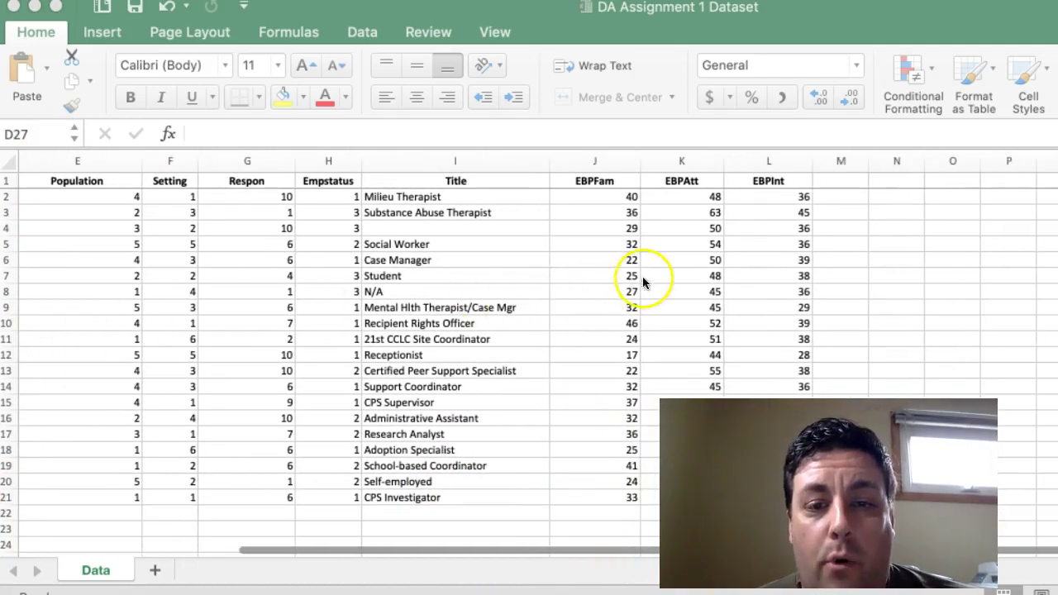
scroll(593, 240, "left", 5)
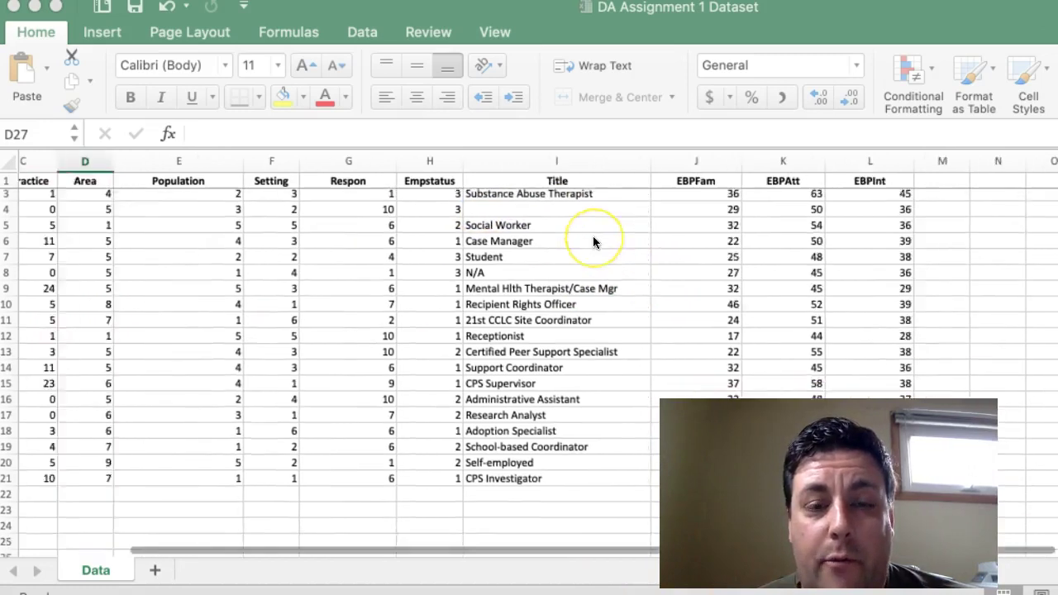
left_click(83, 300)
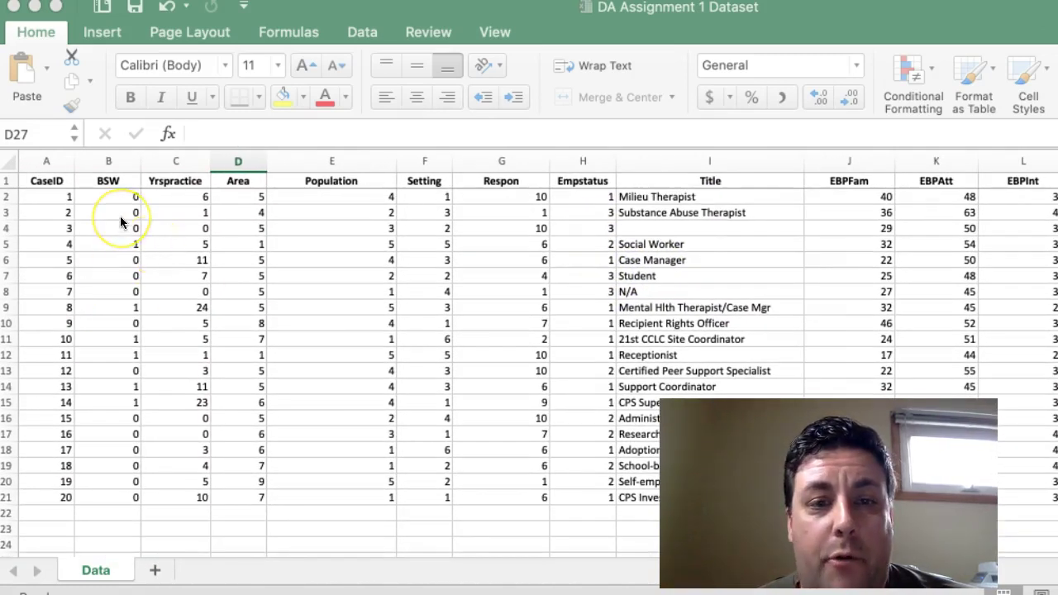
scroll(120, 216, "down", 1)
scroll(120, 215, "up", 1)
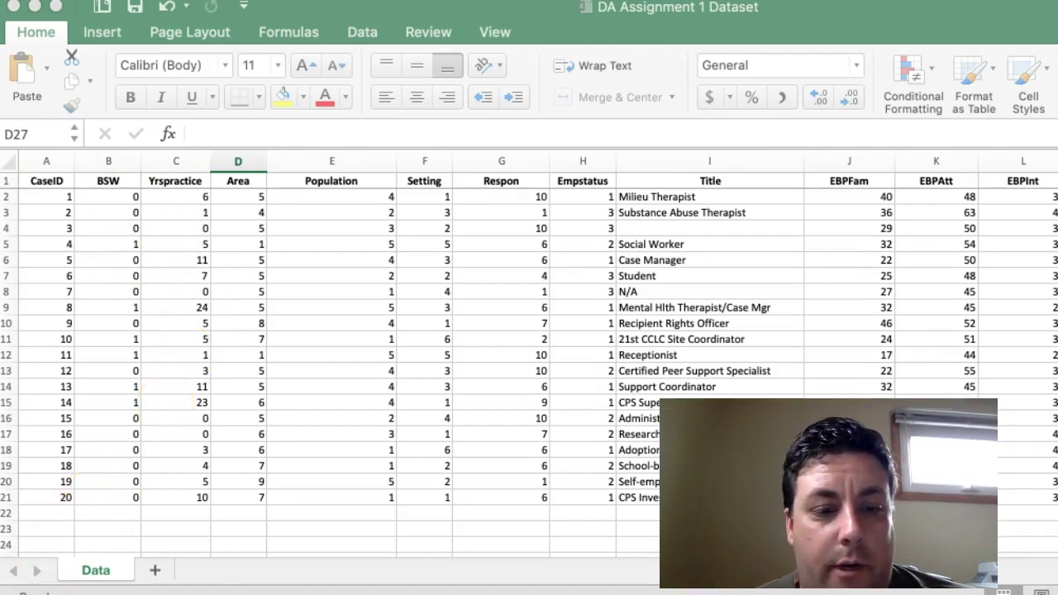
Step: Switch to the Evidence-Based Practice Survey Codebook document and review the variable descriptions, value labels and variable levels
key("super+Tab")
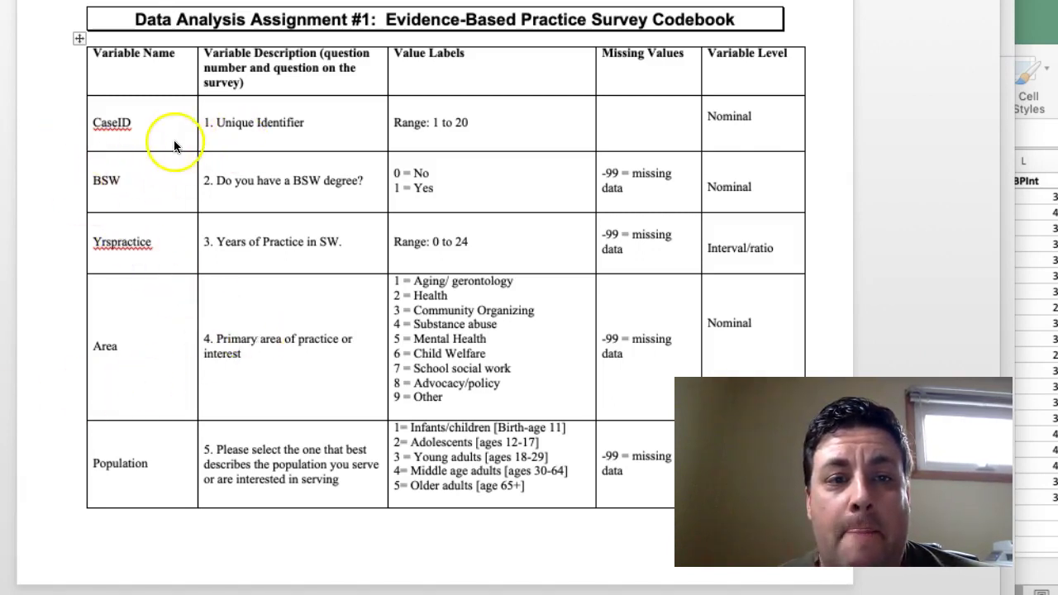
scroll(151, 191, "down", 10)
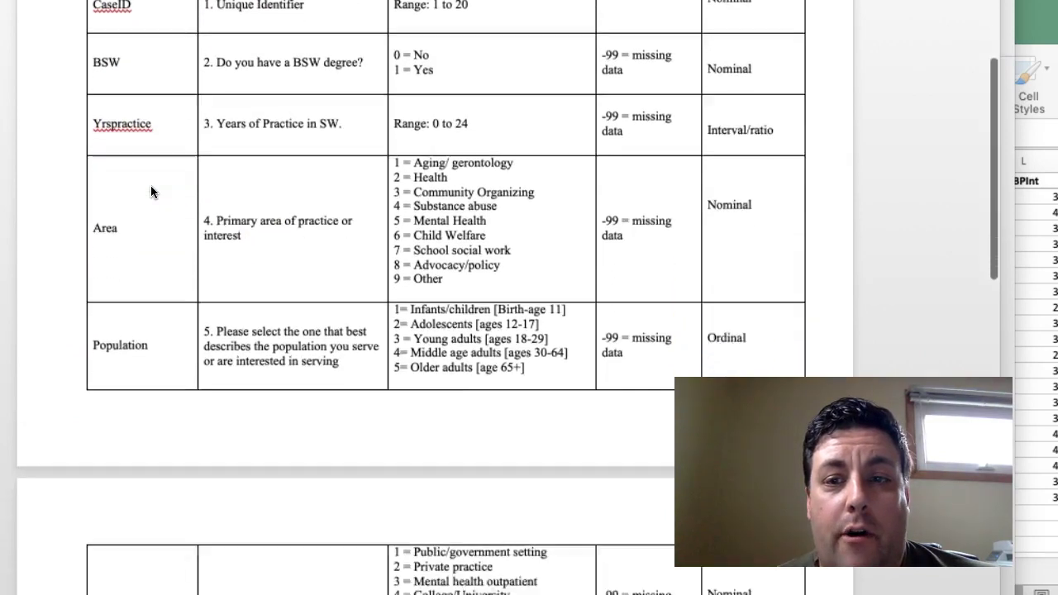
scroll(151, 190, "up", 11)
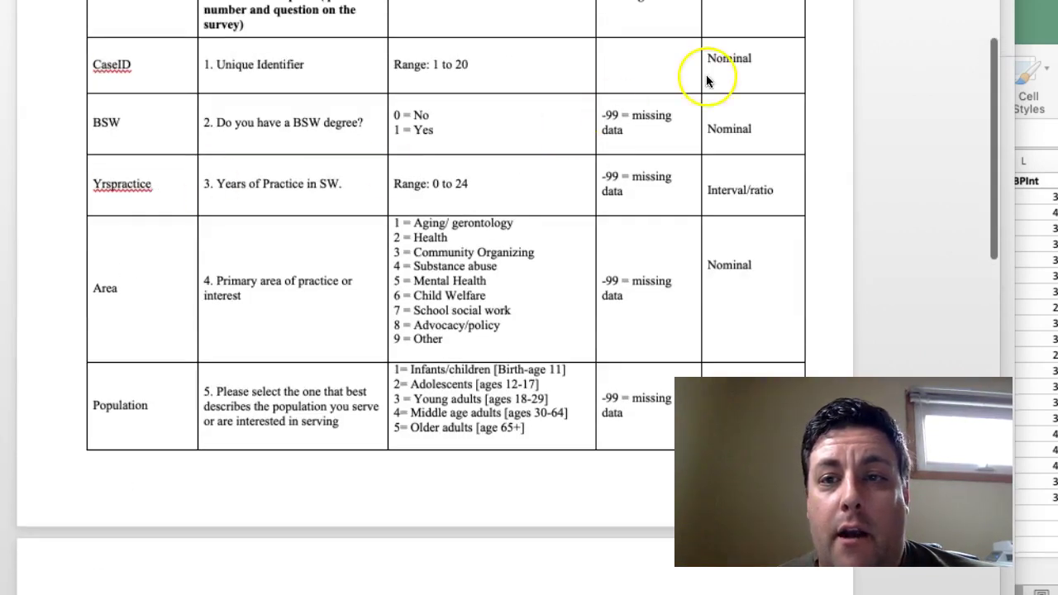
scroll(702, 78, "up", 3)
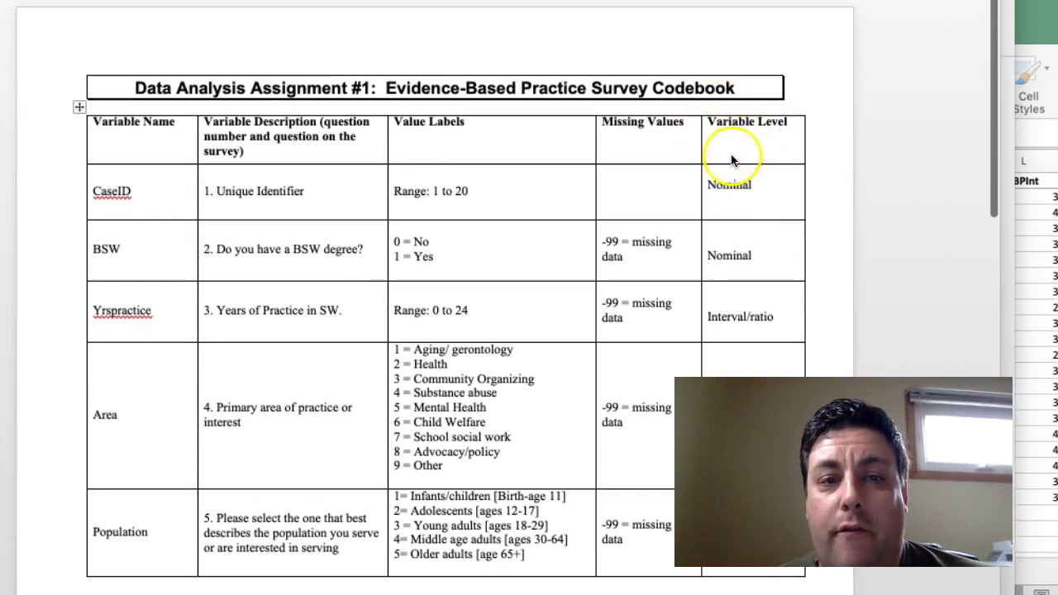
Step: Examine the codebook's value labels, missing-value codes and variable levels across all its pages, from CaseID past EBPFam, and return to the first page
scroll(711, 217, "down", 3)
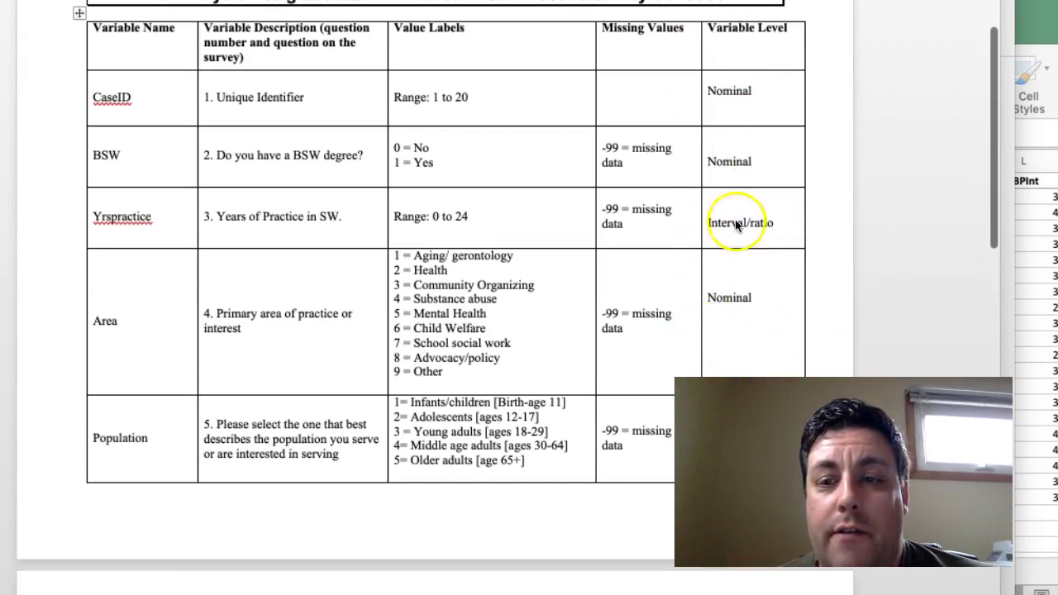
scroll(504, 213, "down", 7)
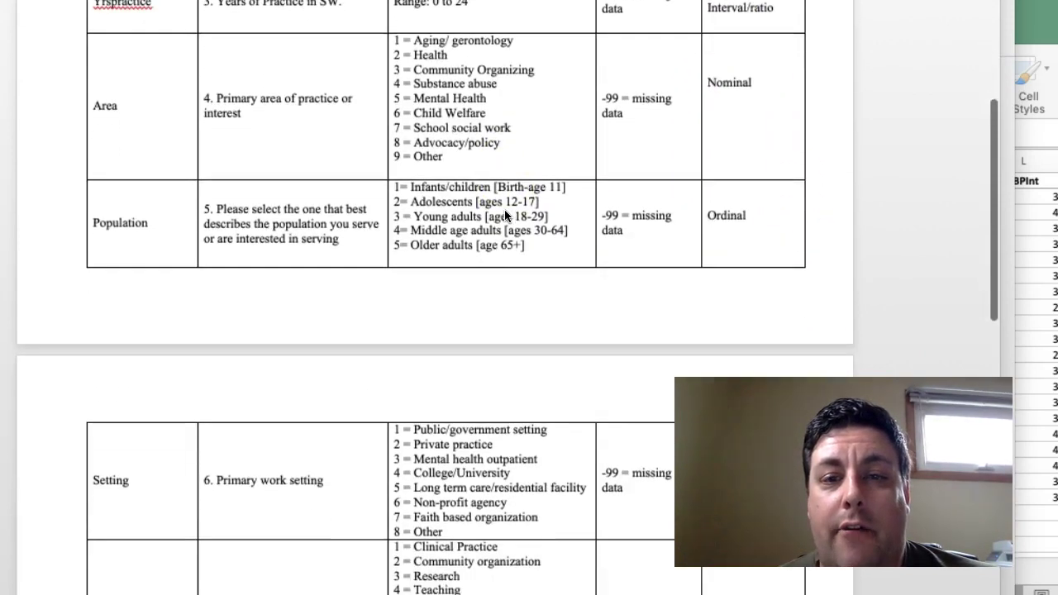
scroll(505, 212, "down", 12)
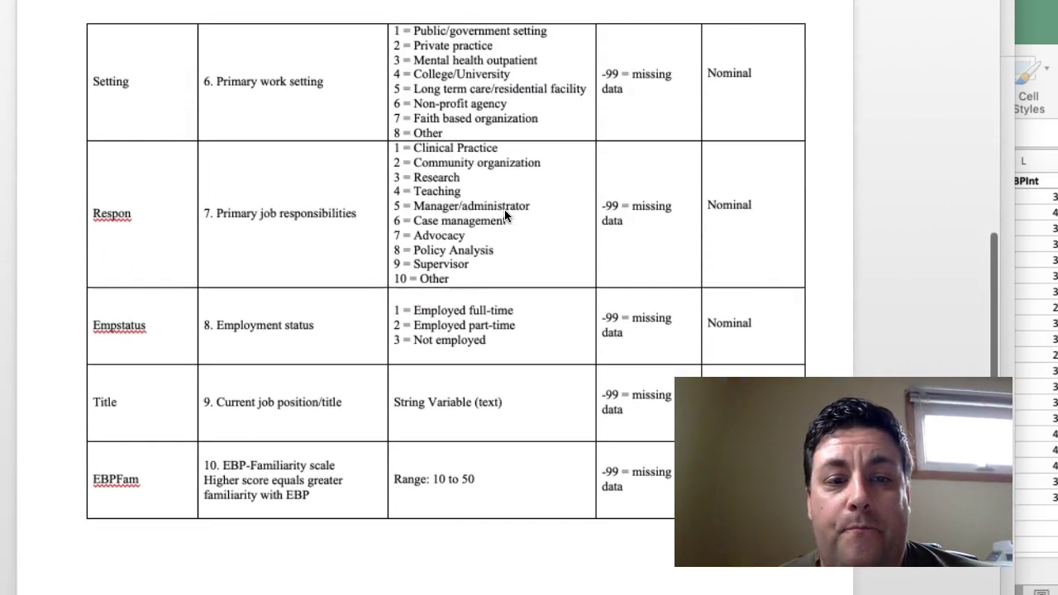
scroll(559, 264, "down", 9)
scroll(559, 268, "down", 5)
scroll(558, 268, "up", 20)
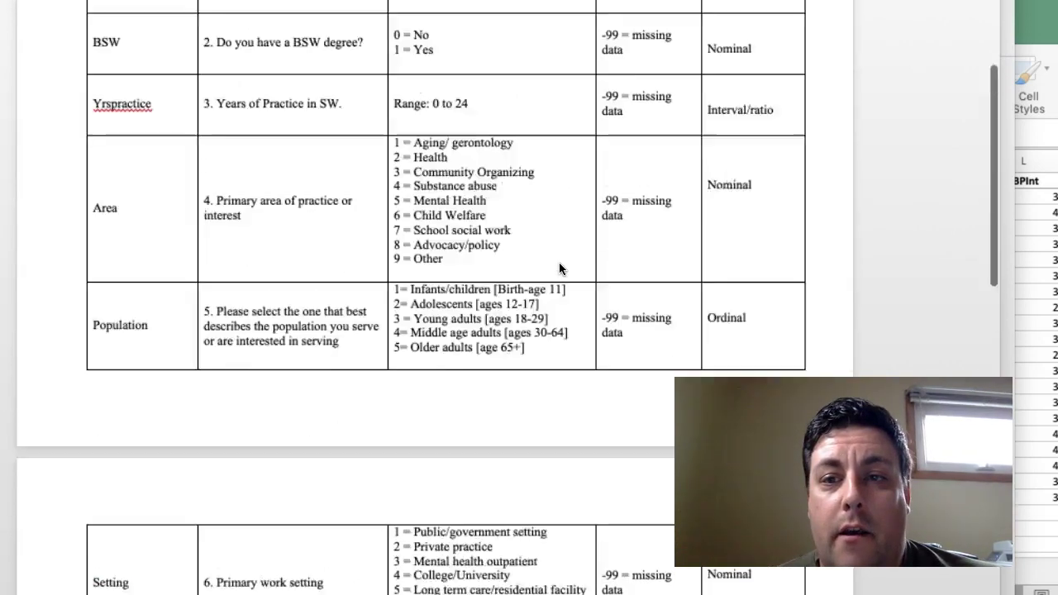
scroll(559, 262, "up", 6)
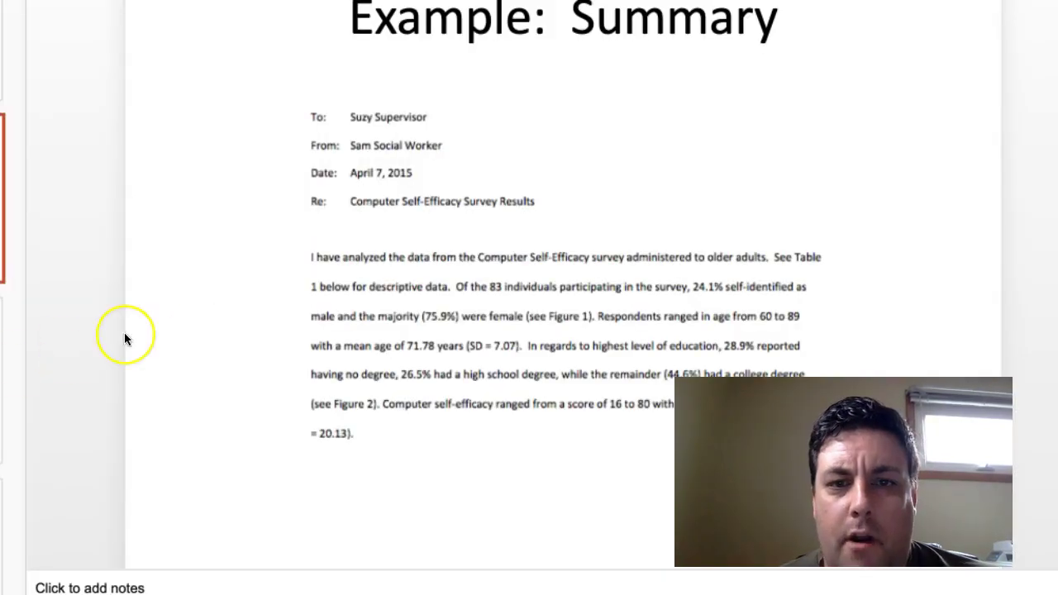
Step: Read the Example: Summary memo on the Computer Self-Efficacy survey in the PowerPoint presentation, and go on to the Looking ahead slide
scroll(124, 337, "down", 2)
scroll(125, 339, "down", 1)
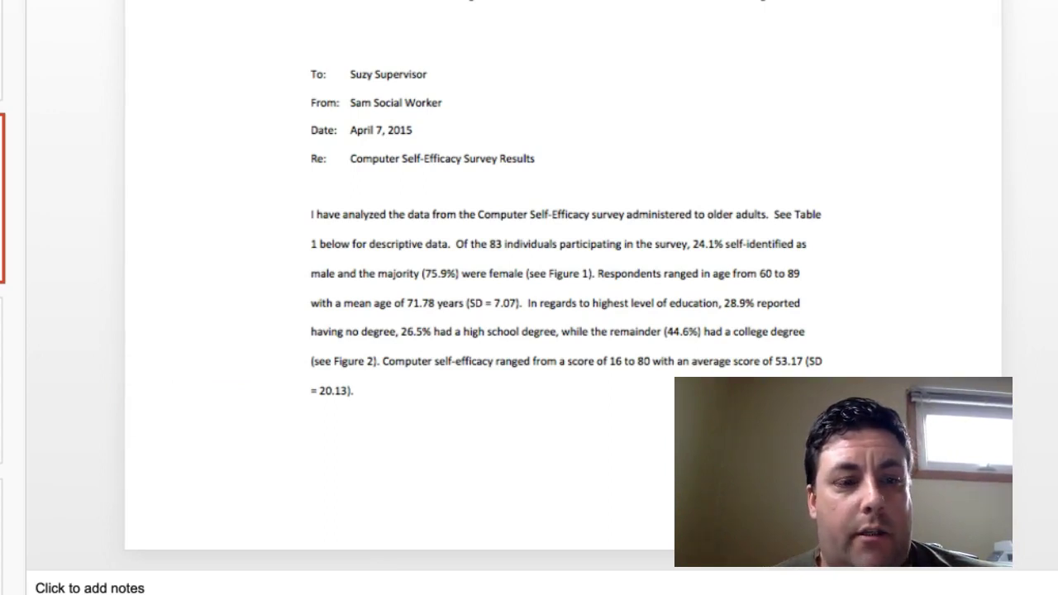
key("Down")
scroll(137, 305, "up", 1)
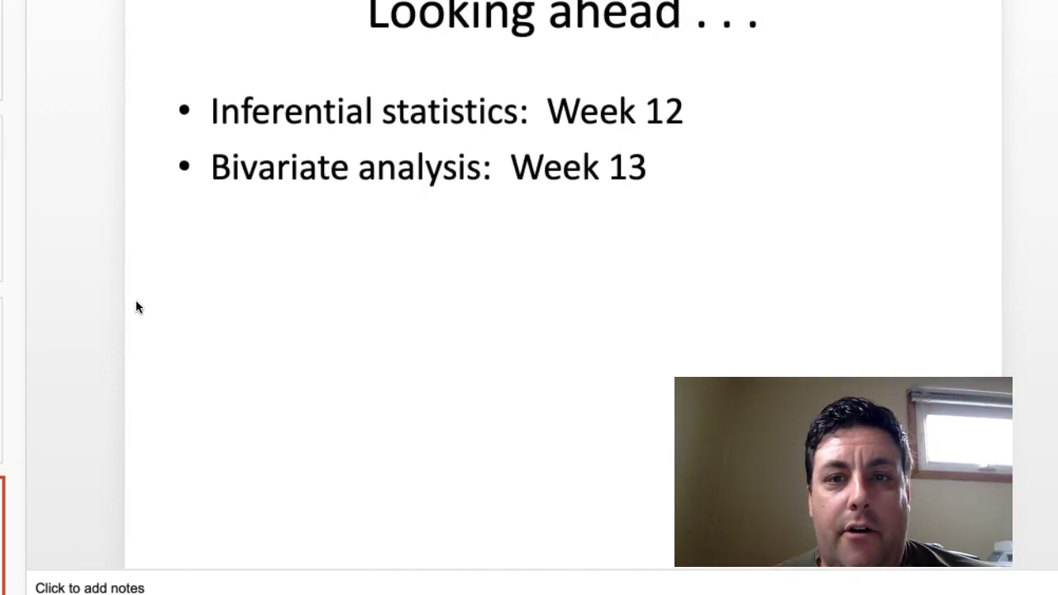